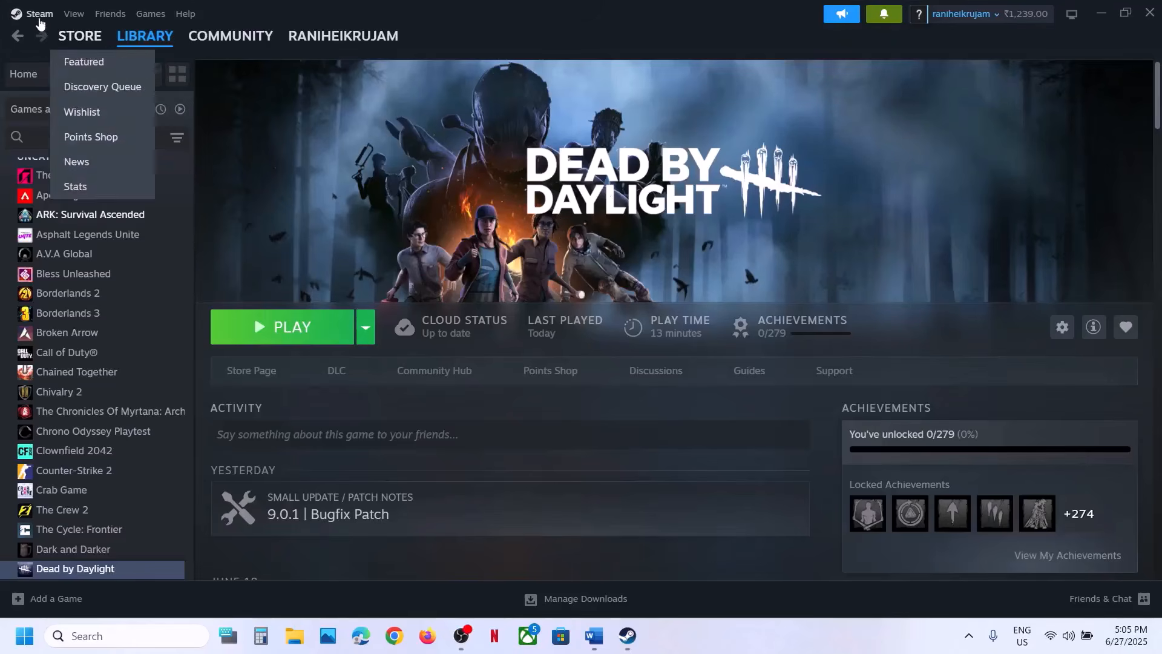
Look up Steam's Exit command and the Windows Restart option without running either.
click(37, 14)
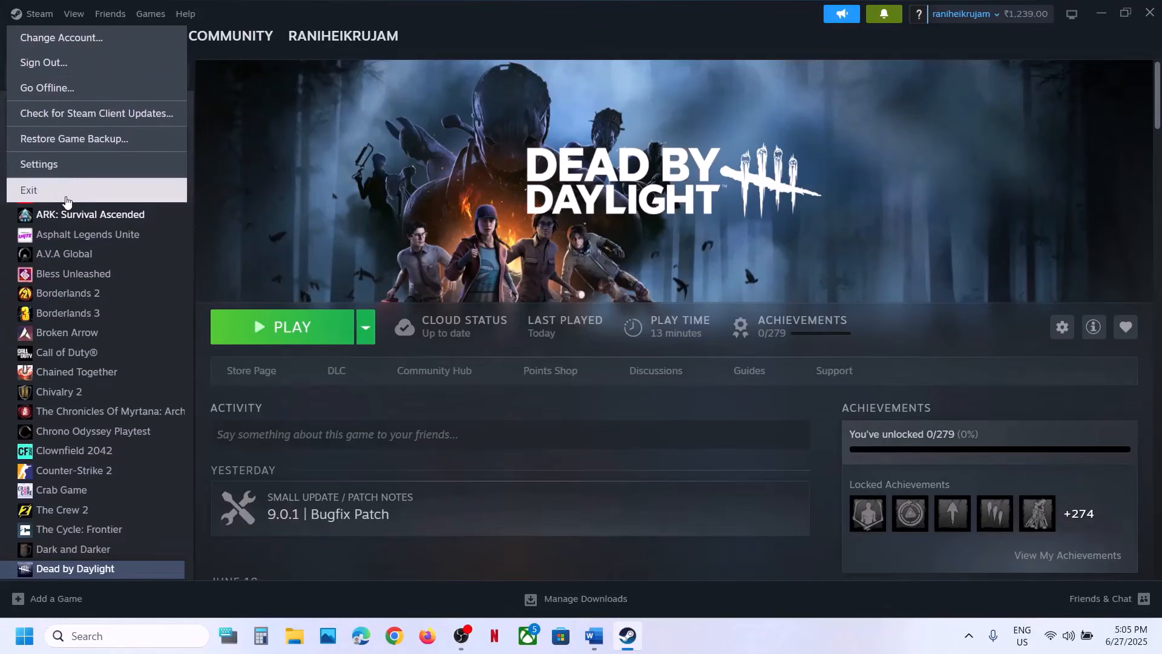
click(391, 226)
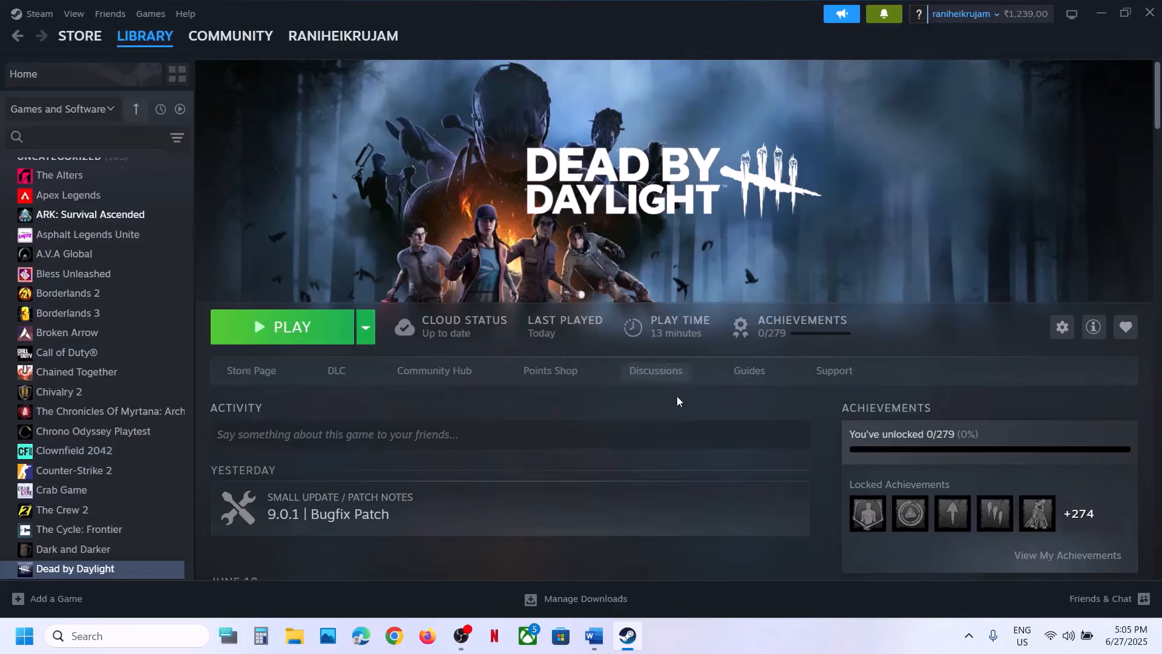
click(37, 639)
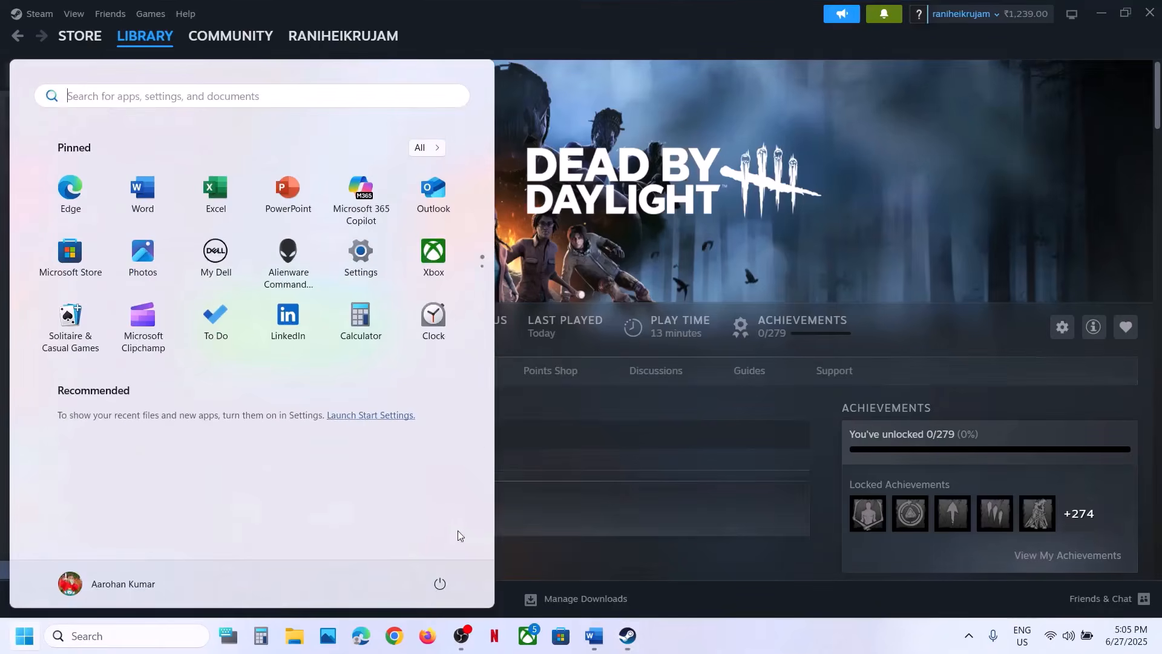
click(441, 585)
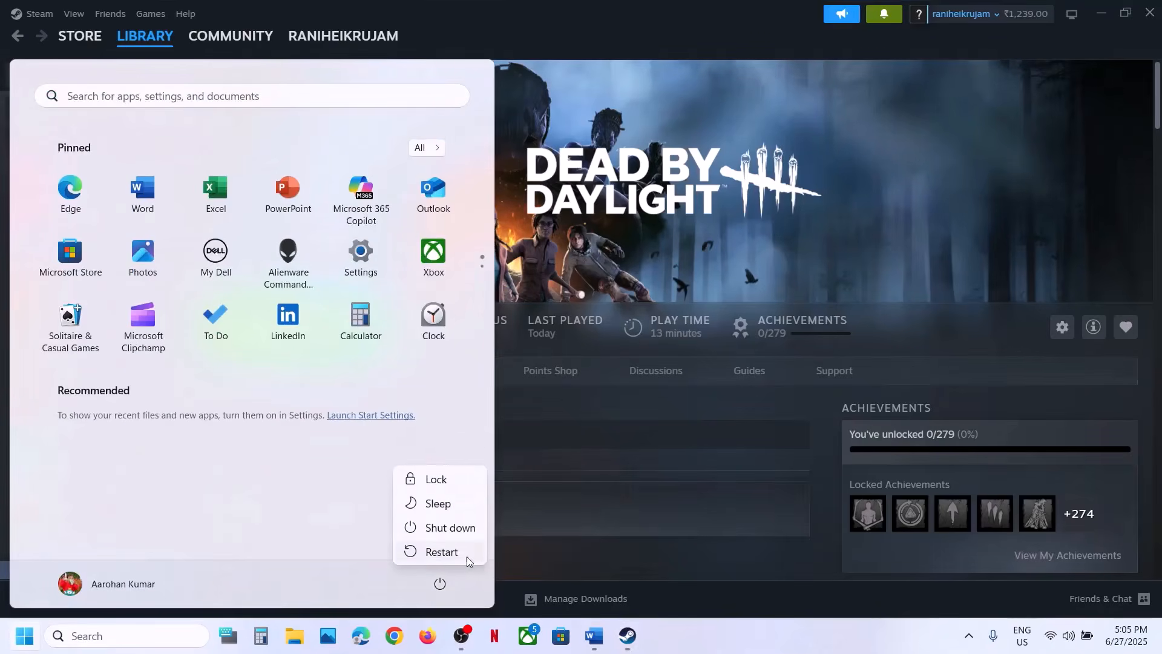
click(776, 201)
click(774, 199)
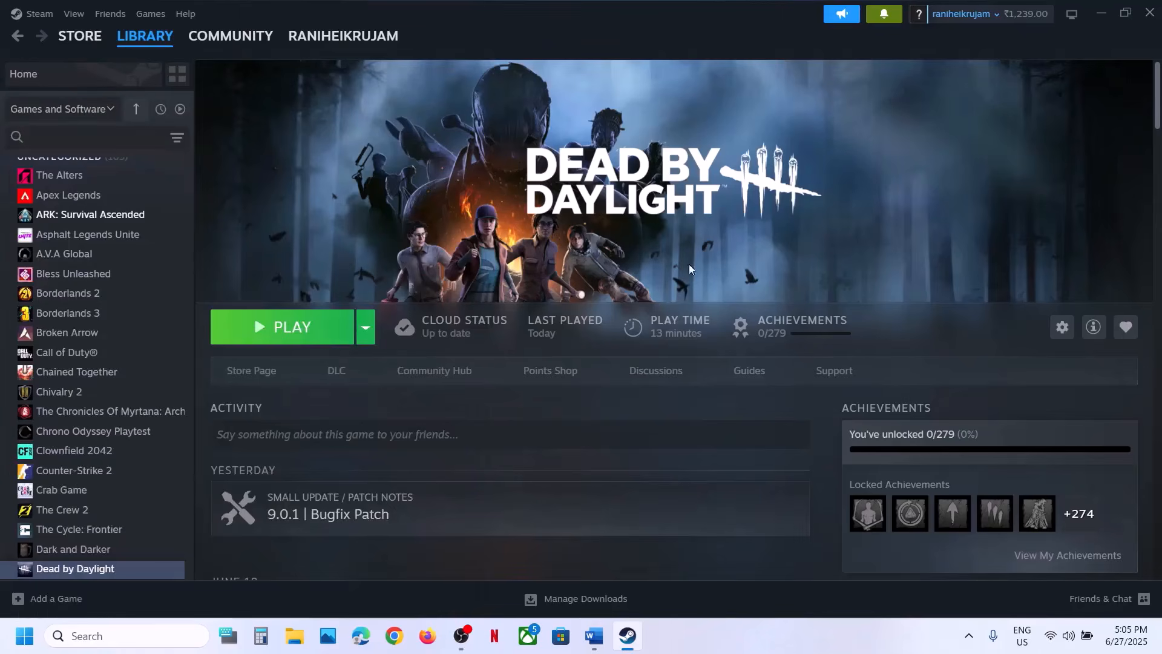
Switch to the Word document and read the launch option commands listed under Step 2.
click(594, 636)
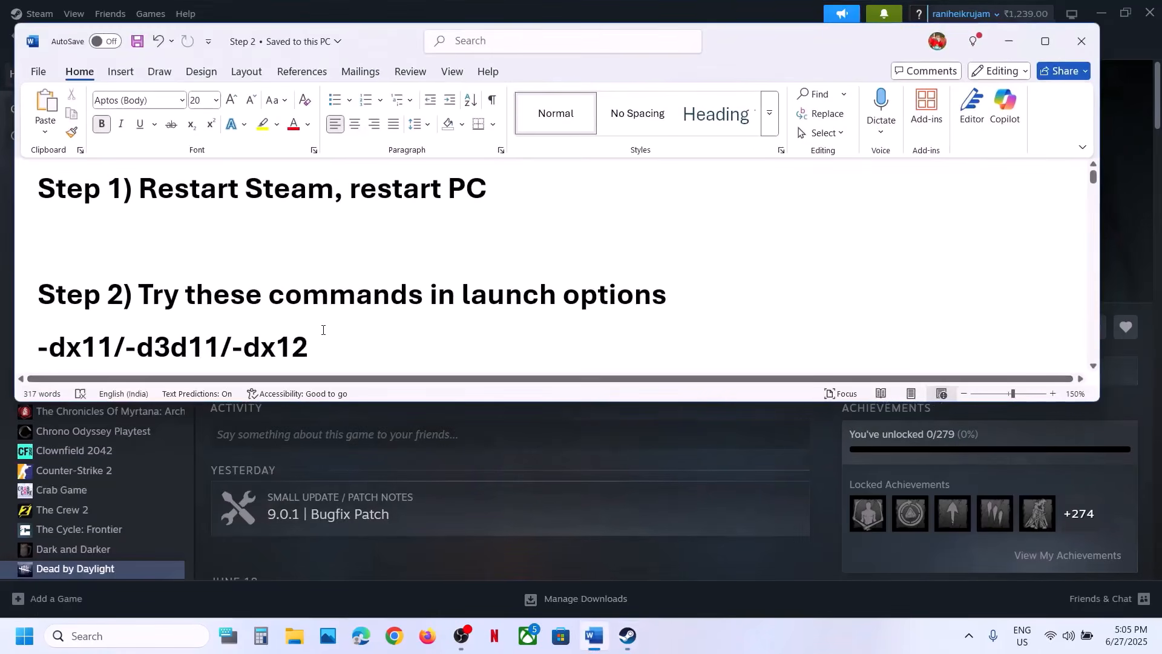
scroll(320, 319, down, 1)
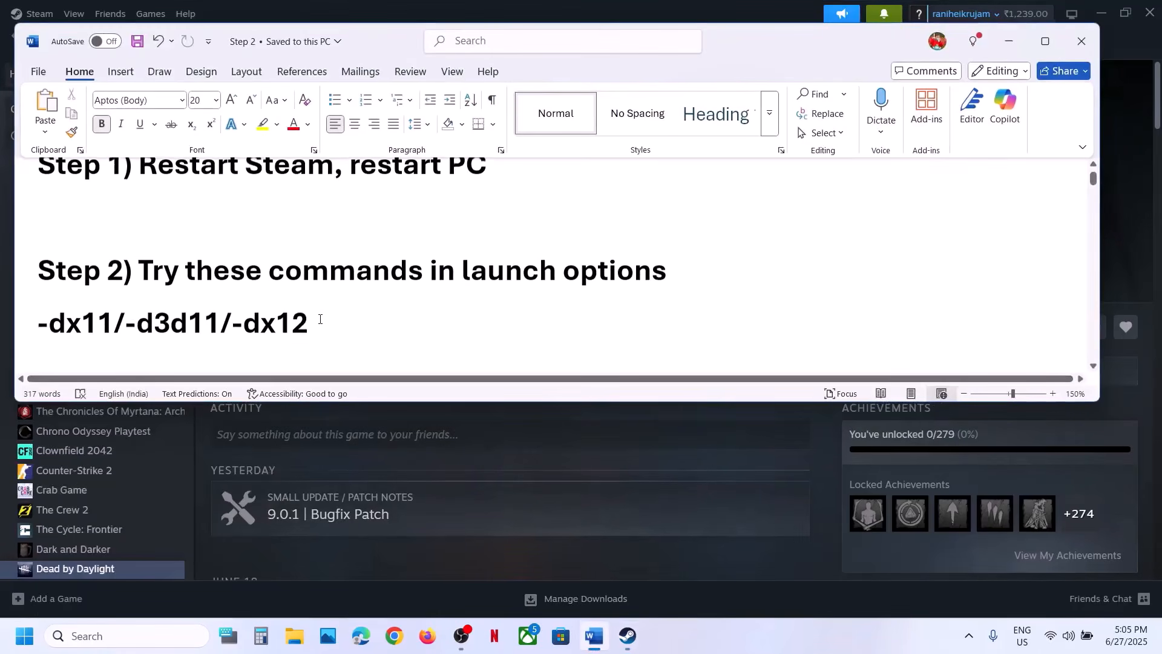
click(1015, 48)
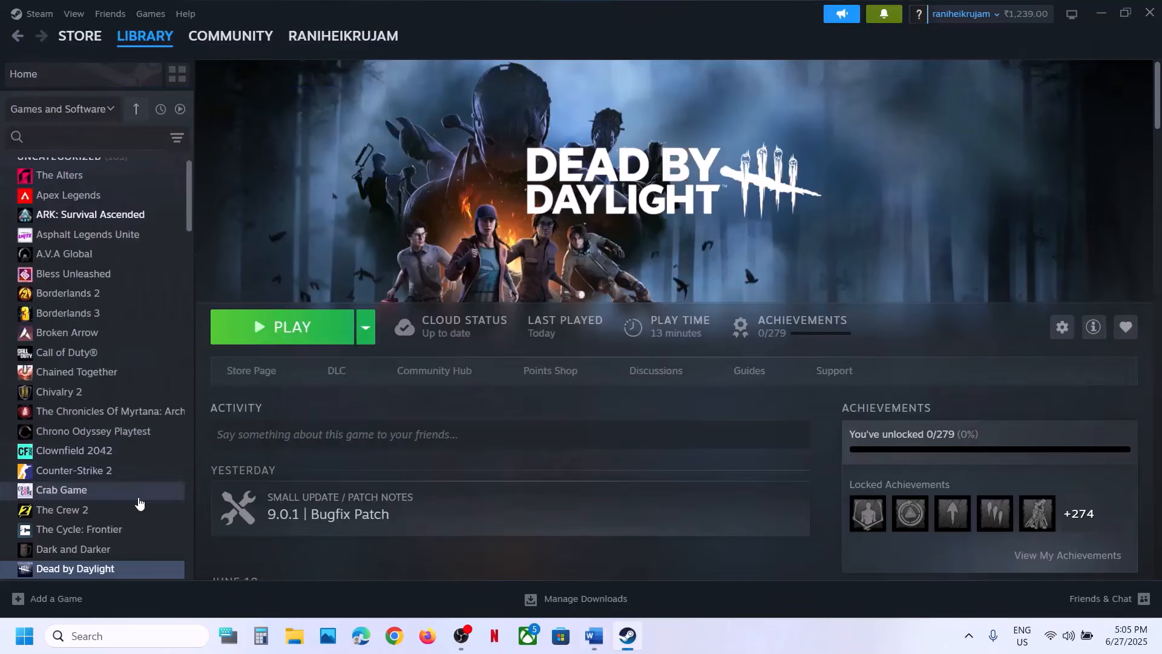
Set Dead by Daylight's launch options in Steam to -dx11 and close its properties.
scroll(138, 497, down, 3)
right_click(96, 449)
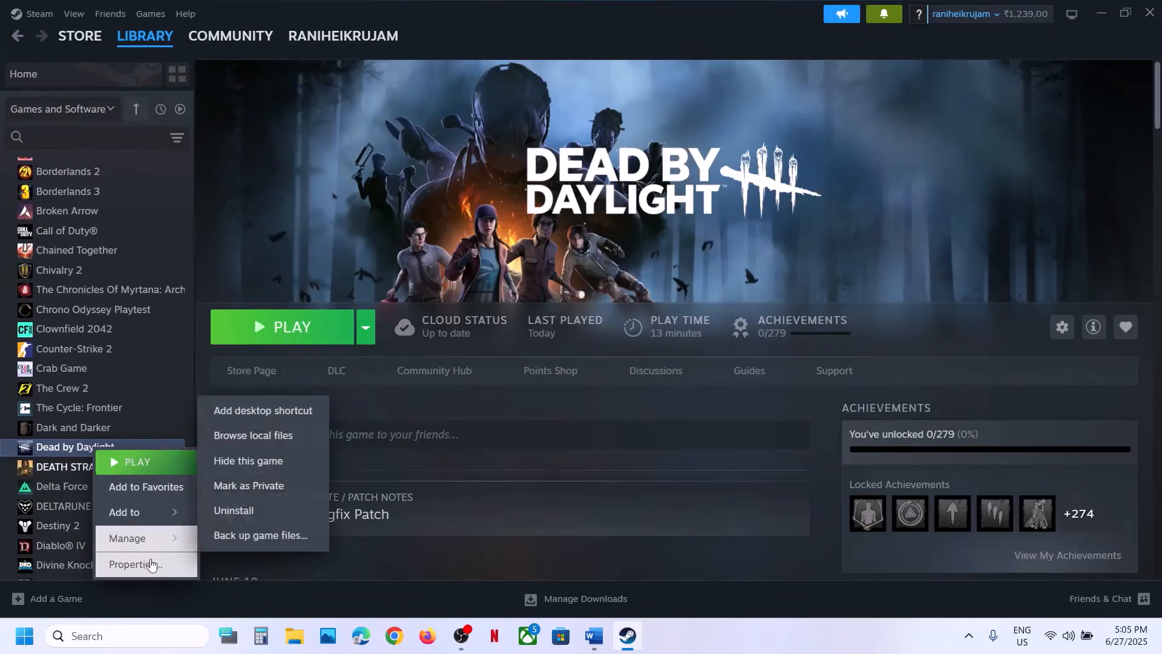
click(146, 566)
click(489, 362)
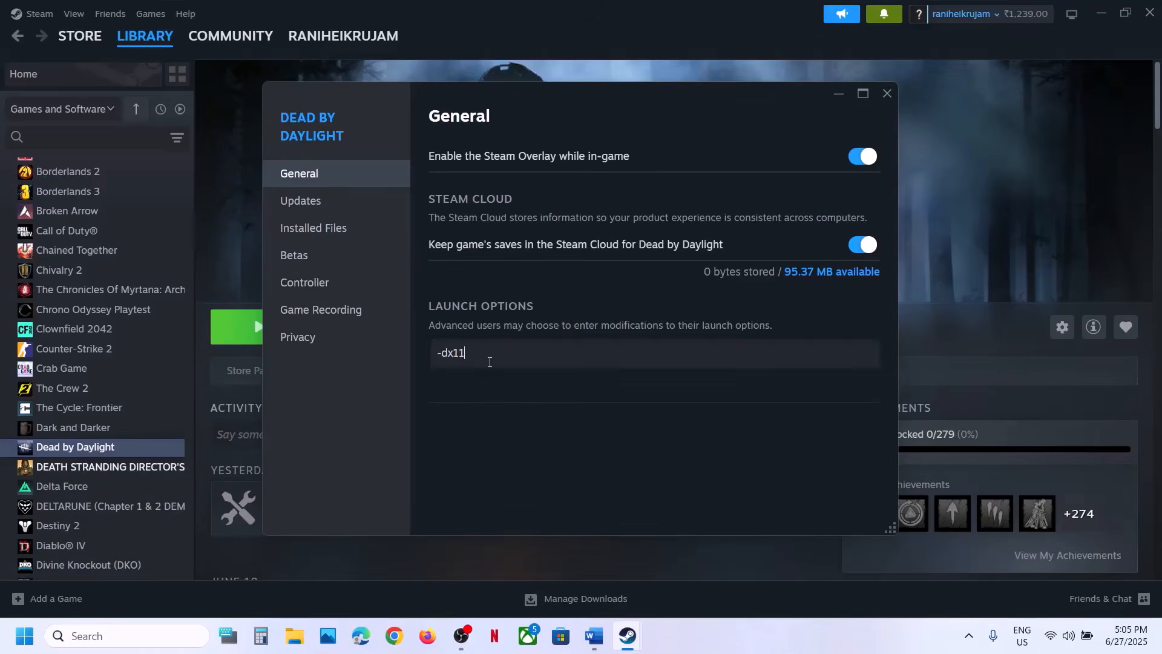
text(-dx11)
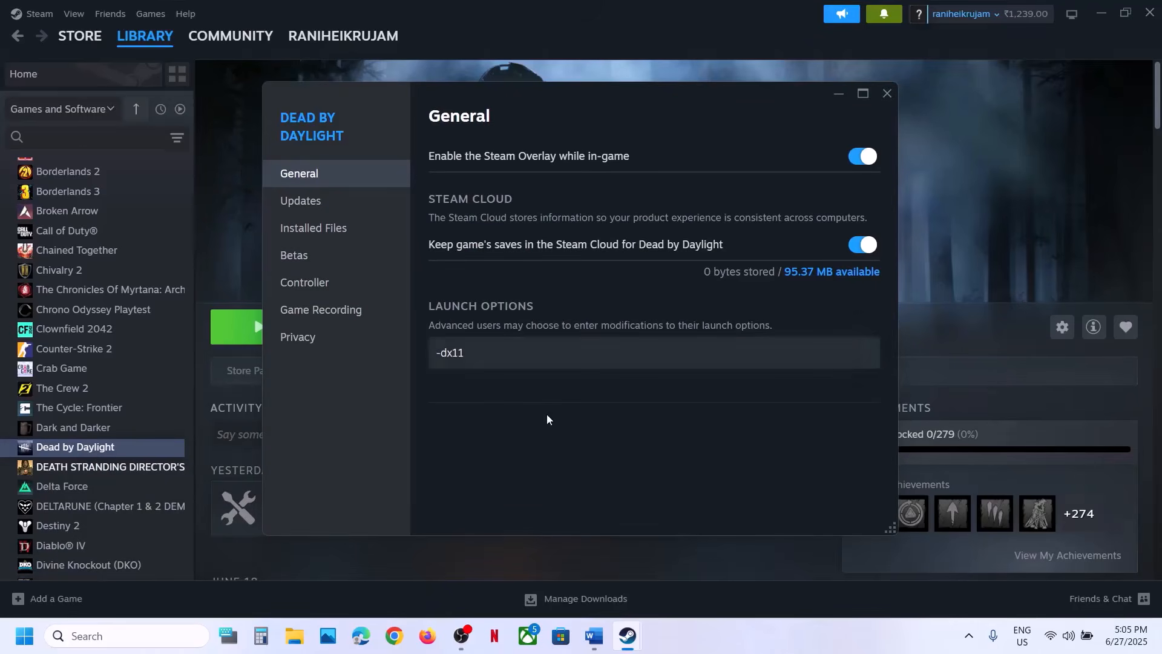
click(888, 93)
Reopen Dead by Daylight's properties and replace the launch option with -d3d11.
right_click(119, 450)
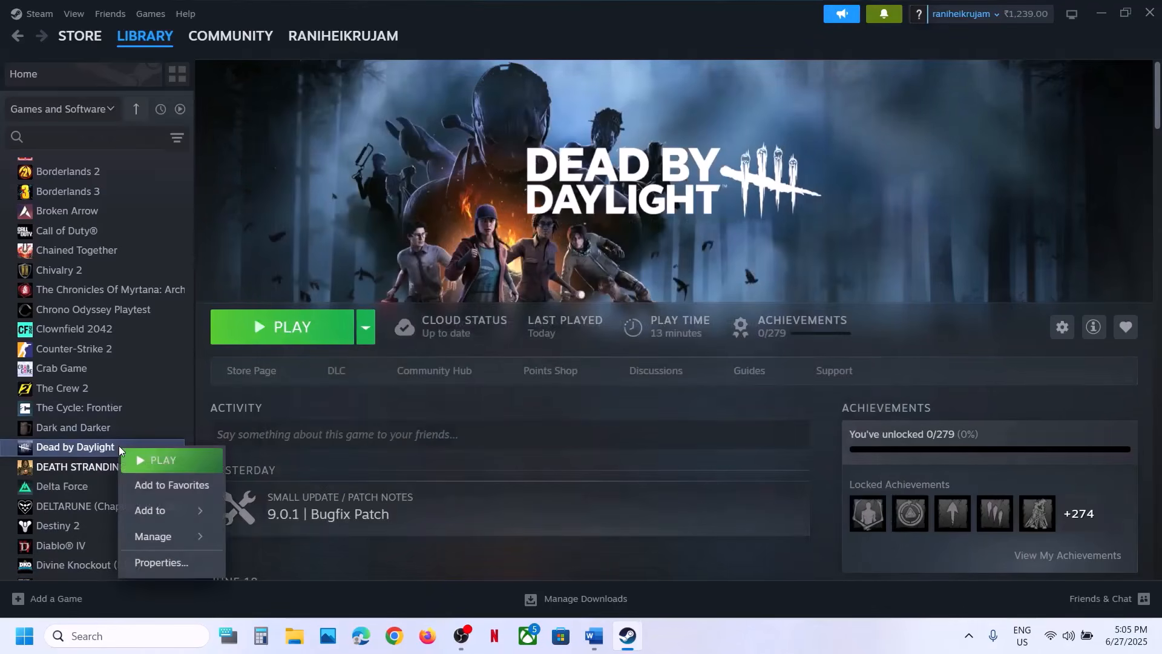
click(152, 562)
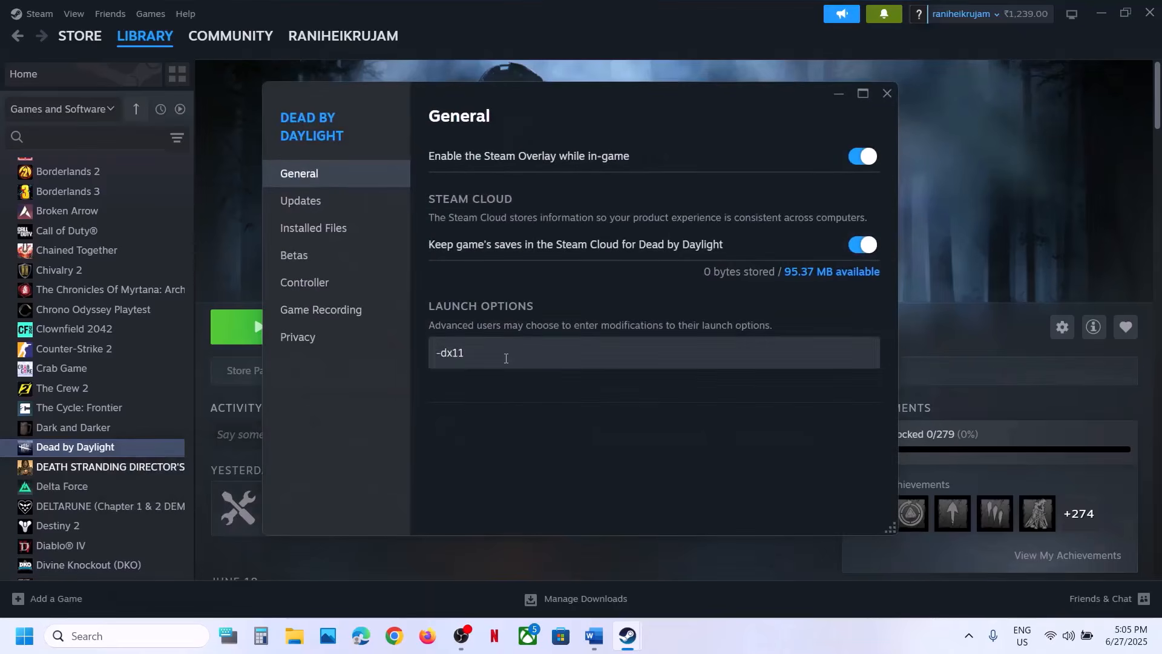
drag(506, 354, 427, 357)
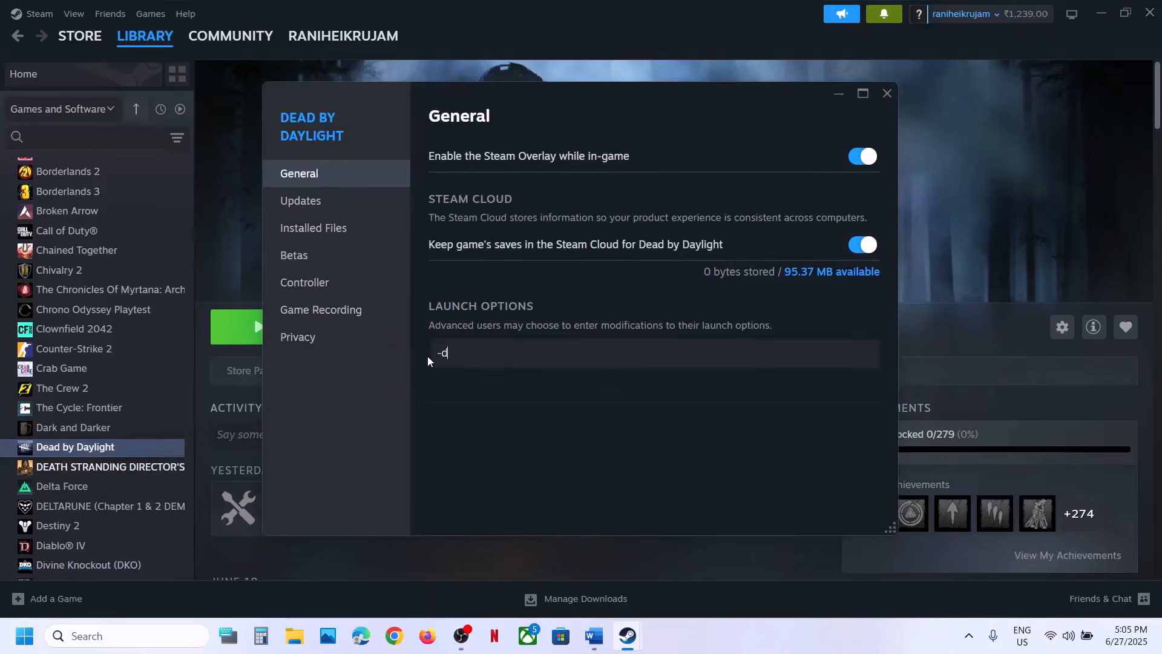
text(-d3d11)
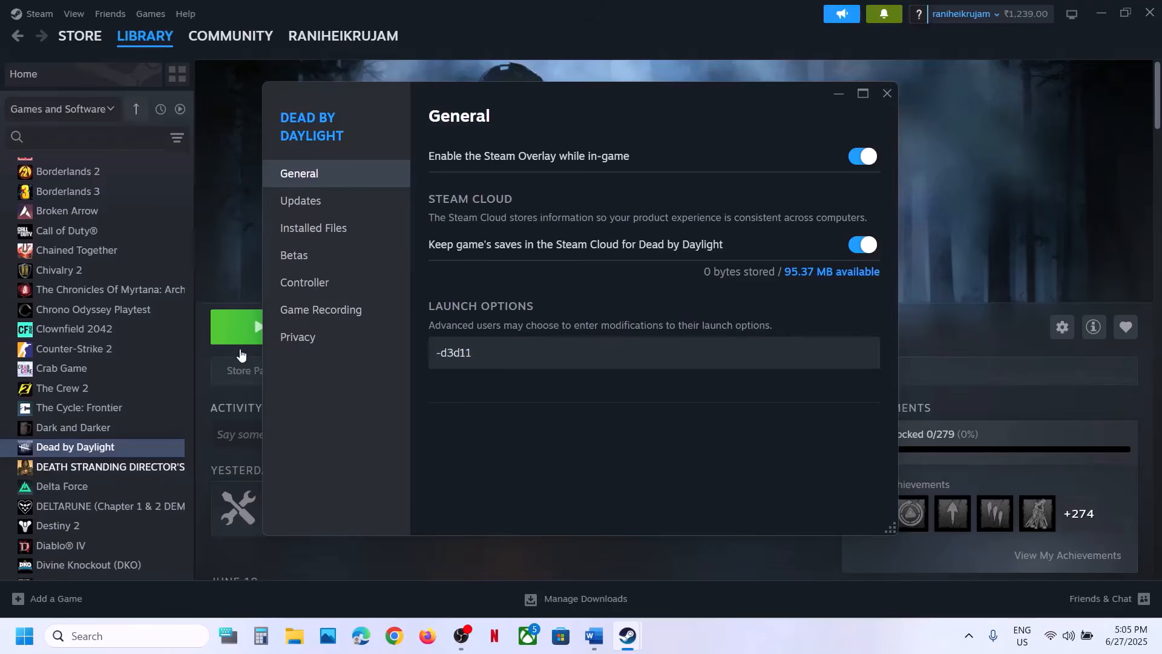
Replace Dead by Daylight's launch option with -dx12.
drag(514, 350, 400, 352)
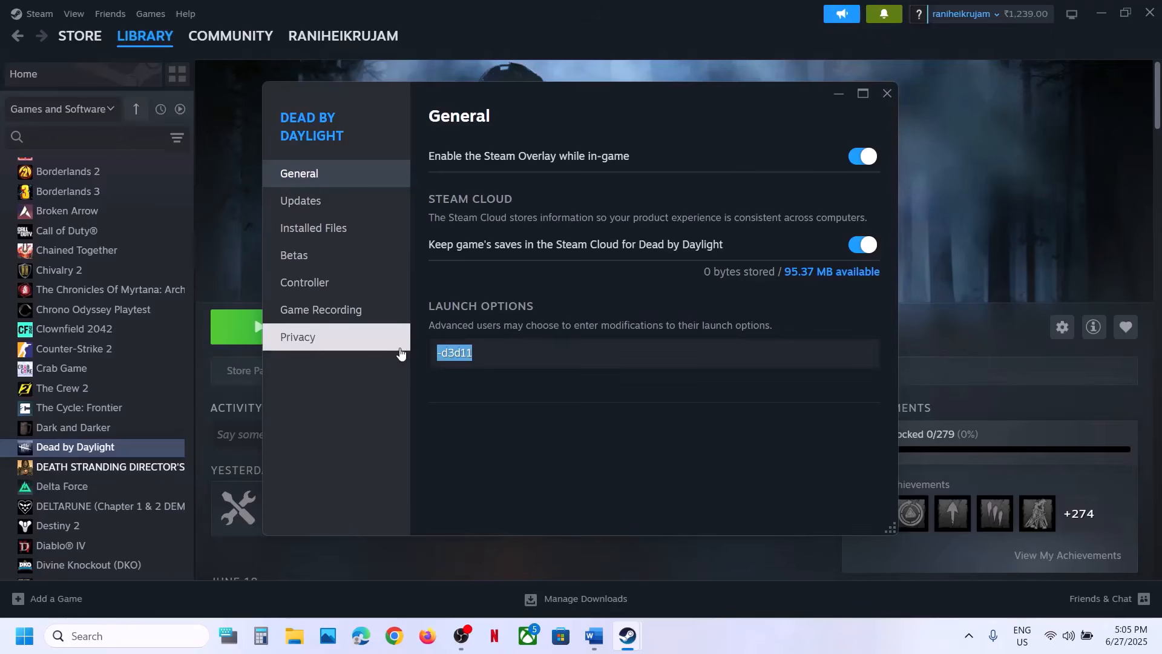
key(BackSpace)
text(-dx12)
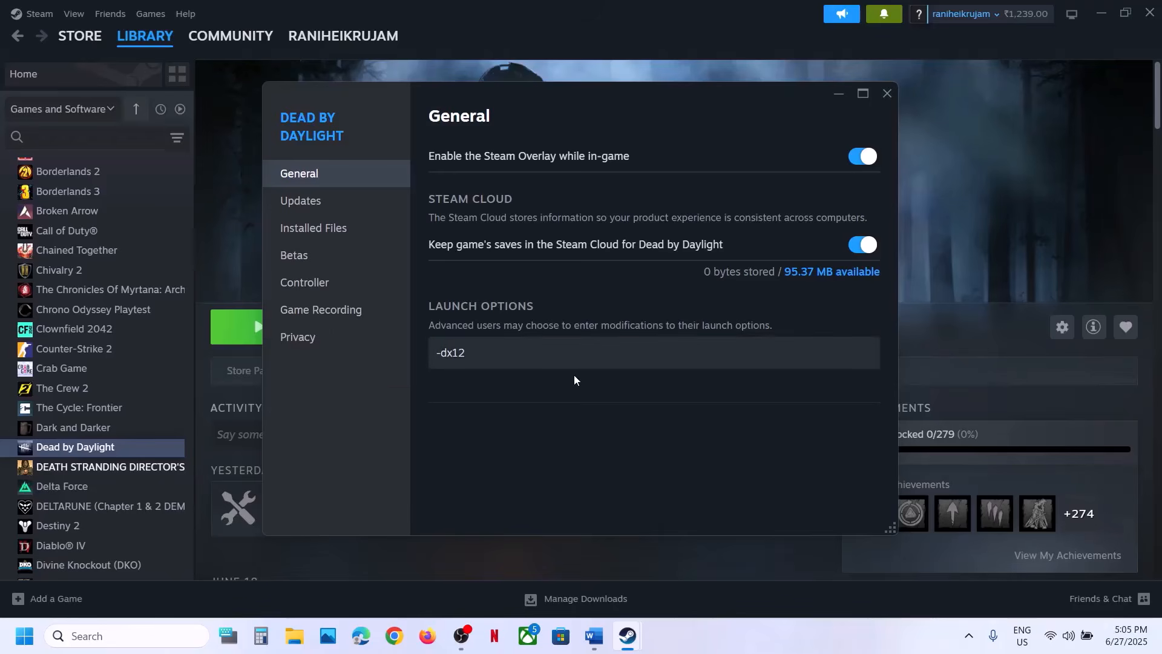
Clear Dead by Daylight's launch options and close the game's properties.
drag(495, 354, 412, 362)
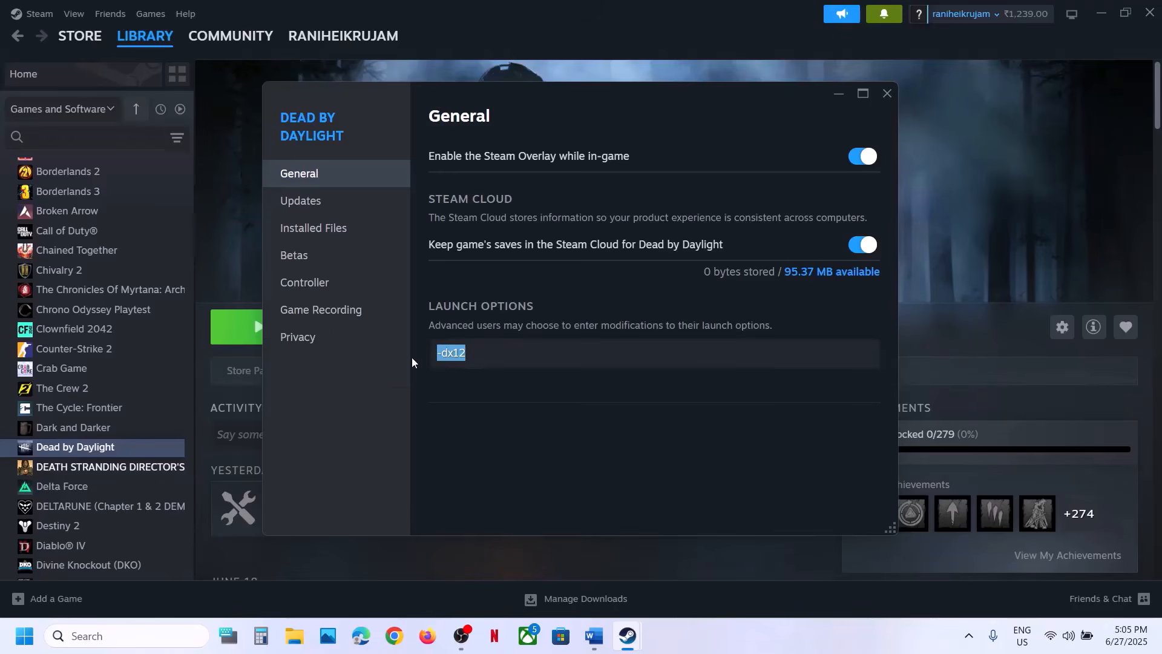
key(BackSpace)
click(549, 422)
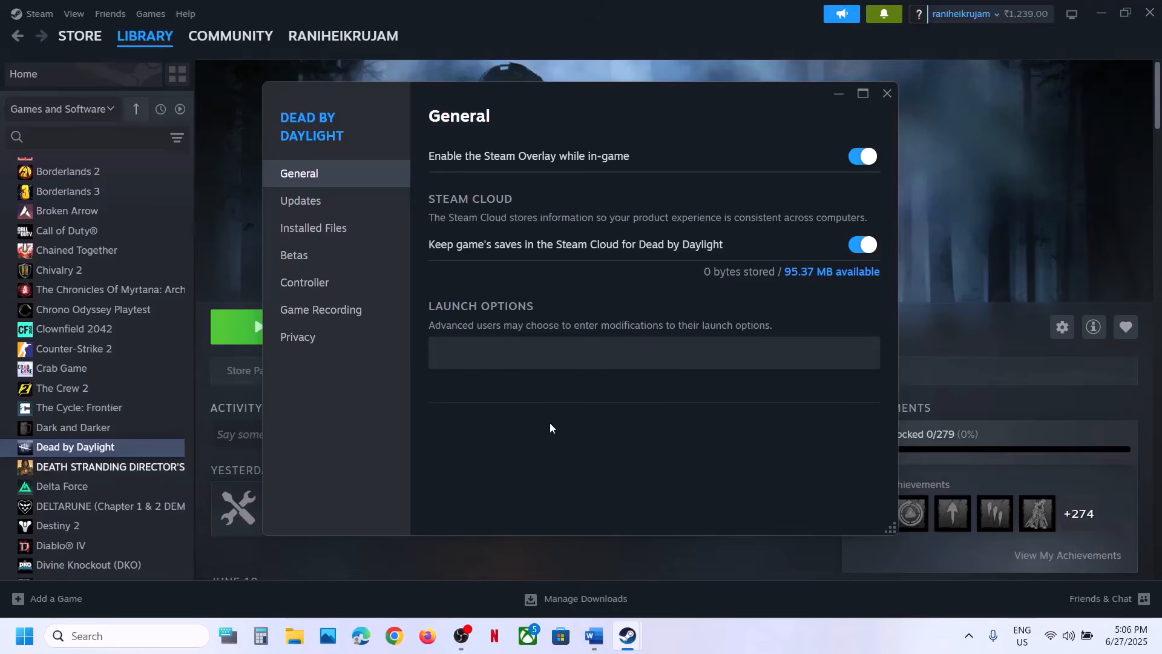
click(886, 93)
Switch to the Word document and read the Step 3 instructions on deleting the game's config folder.
click(587, 638)
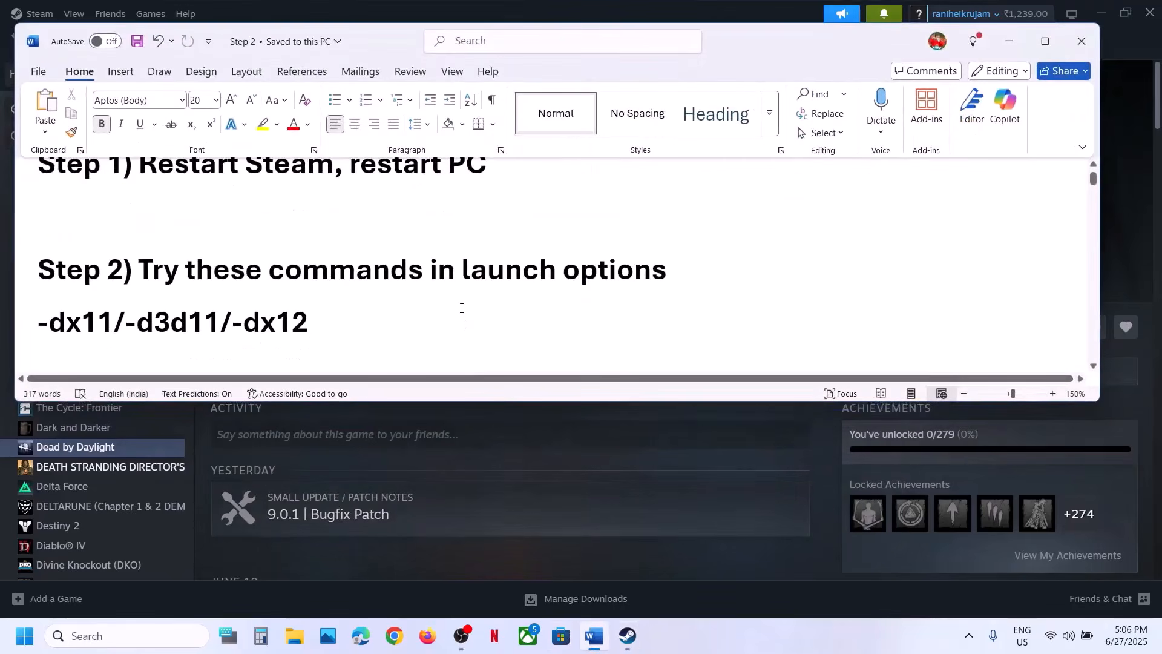
scroll(330, 290, down, 3)
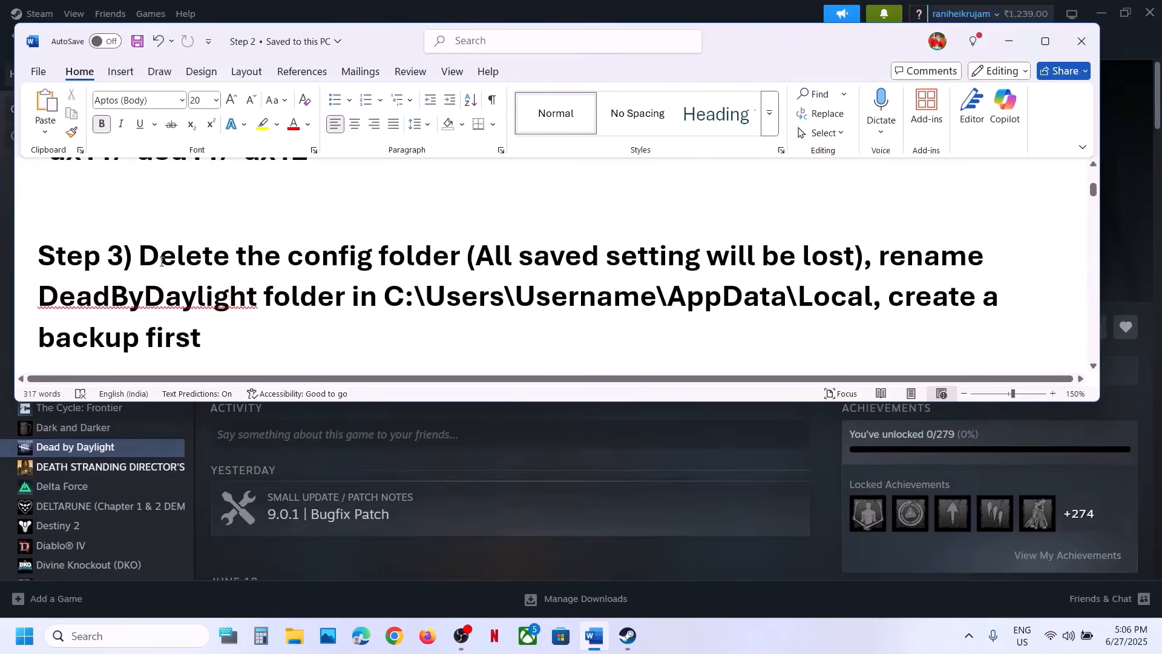
drag(161, 261, 800, 258)
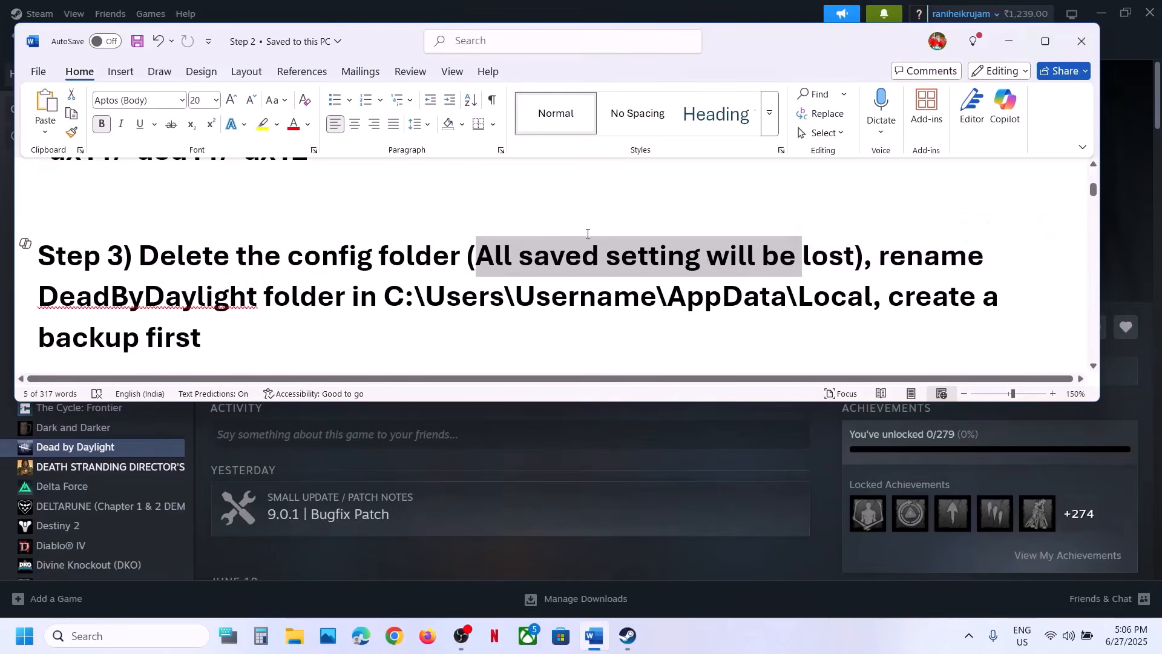
click(1009, 41)
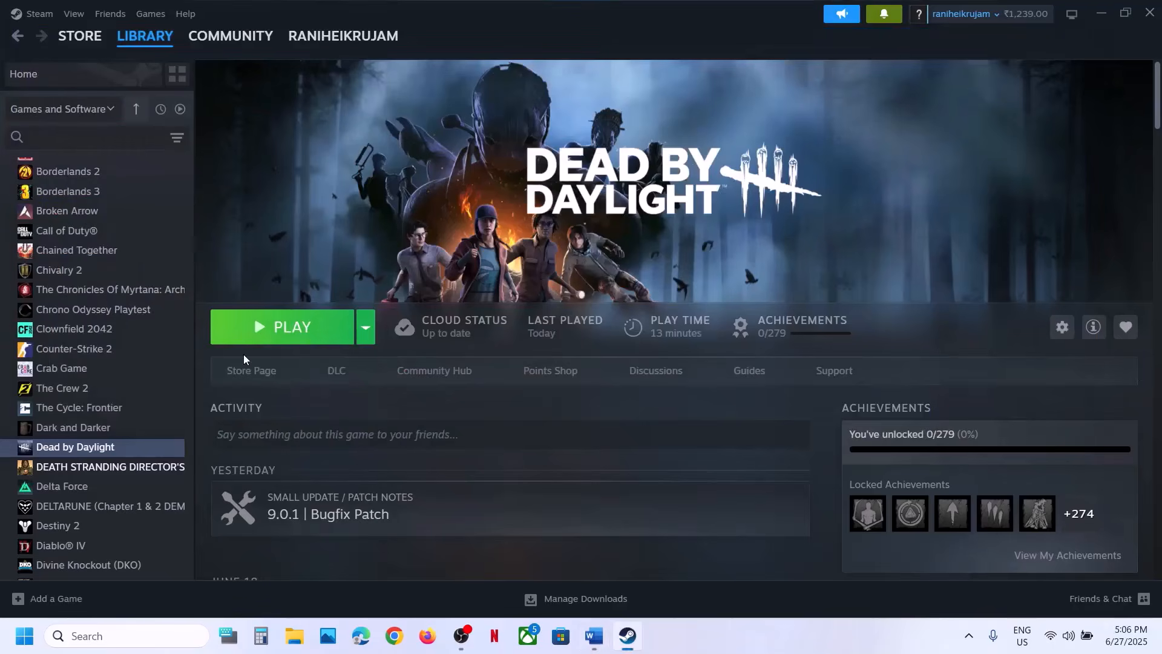
Switch to File Explorer and open the user folder C:\Users\Test.
click(294, 635)
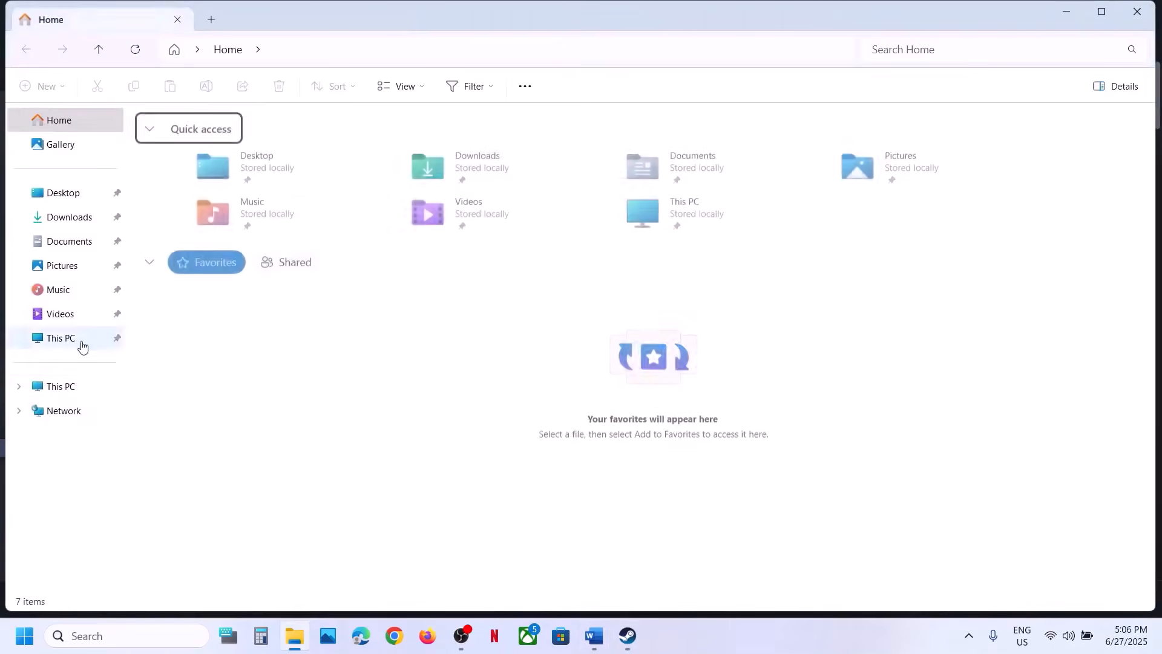
click(57, 390)
double_click(238, 159)
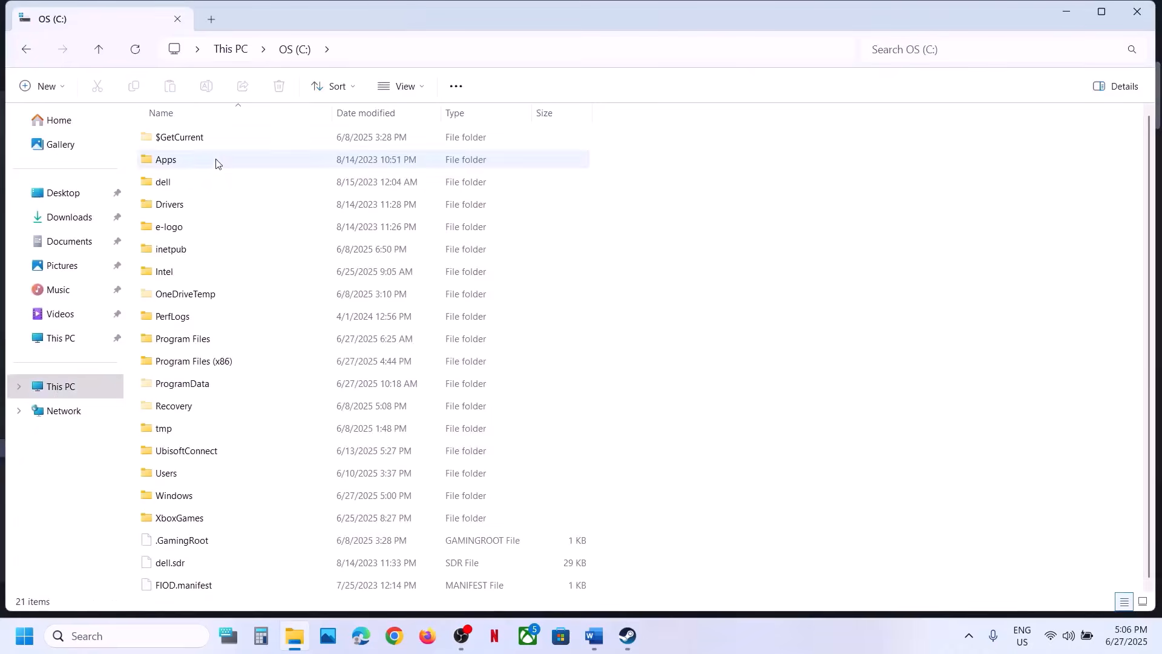
click(204, 471)
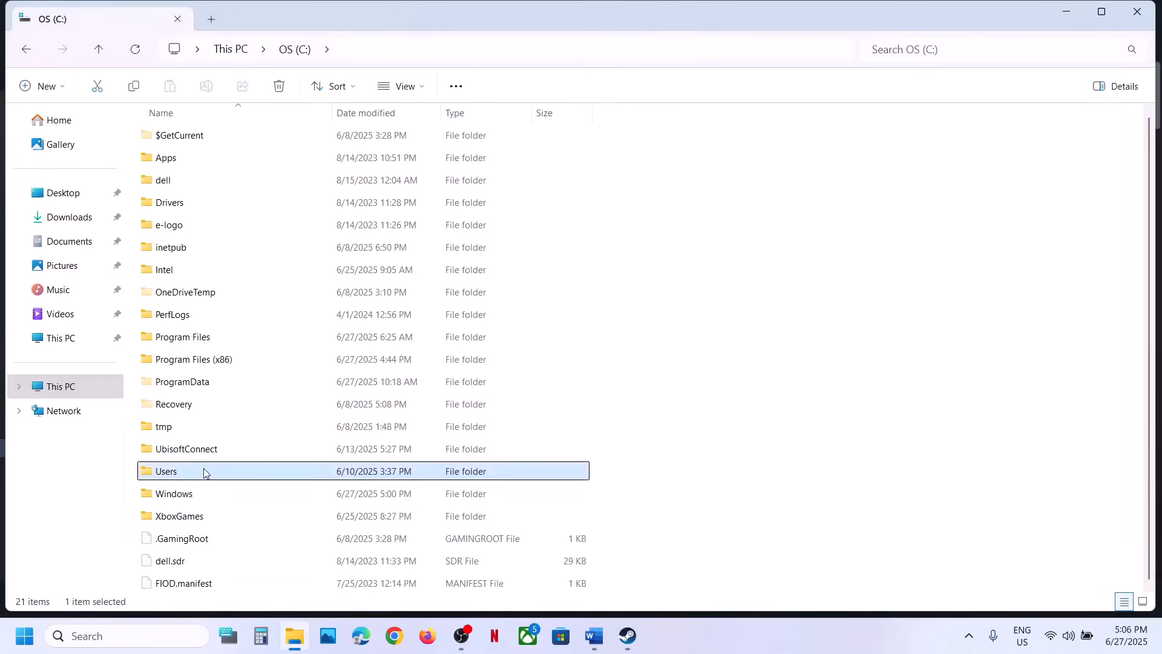
double_click(203, 470)
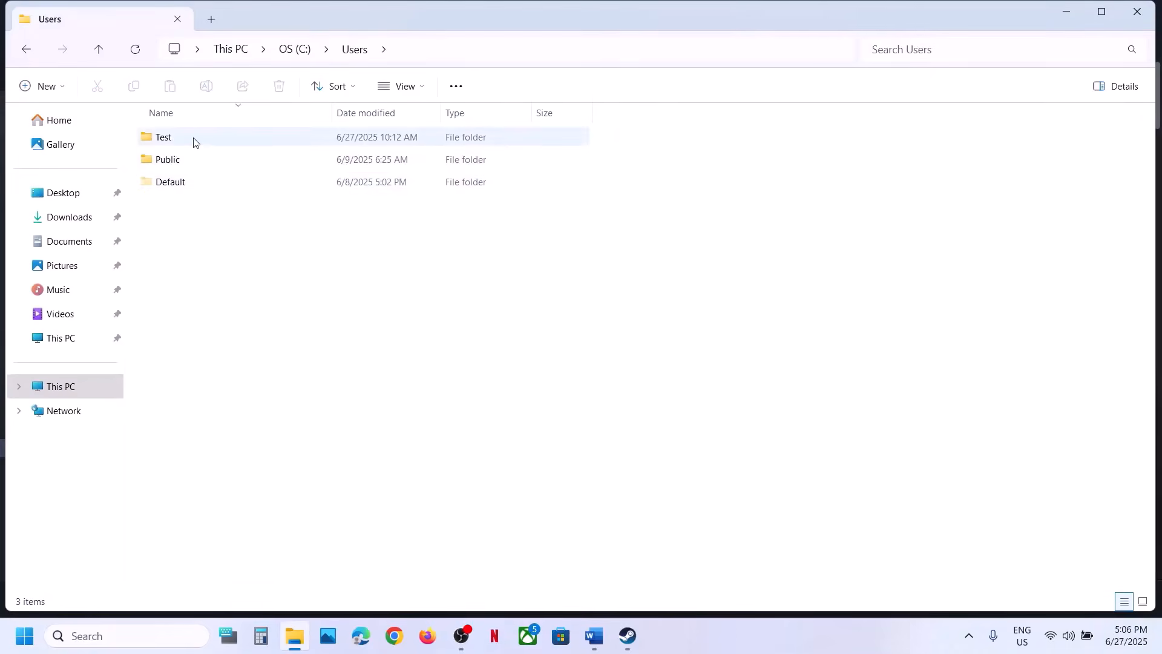
double_click(192, 140)
Select the AppData folder and check the Hidden items display setting.
click(201, 184)
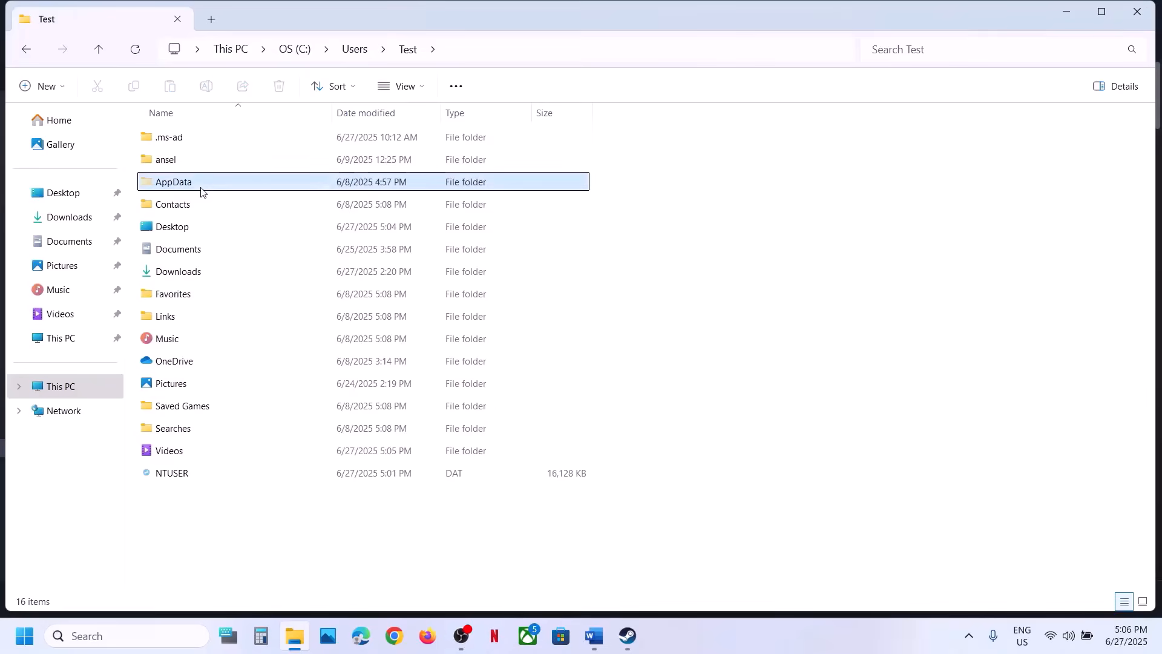
click(420, 86)
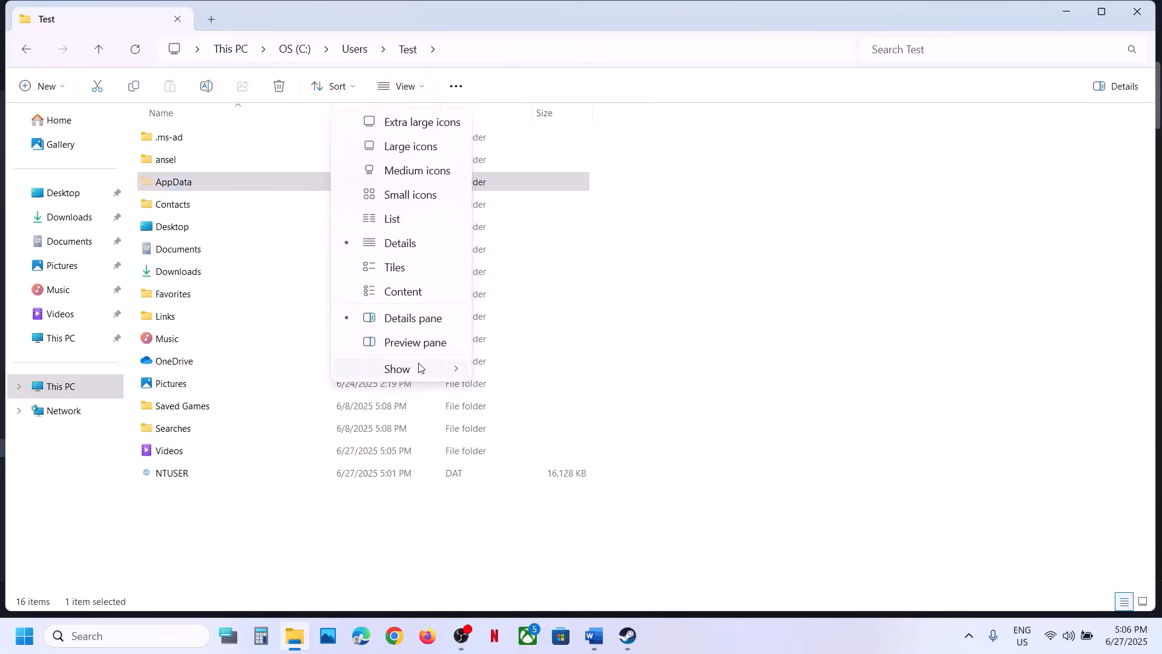
mouse_move(422, 366)
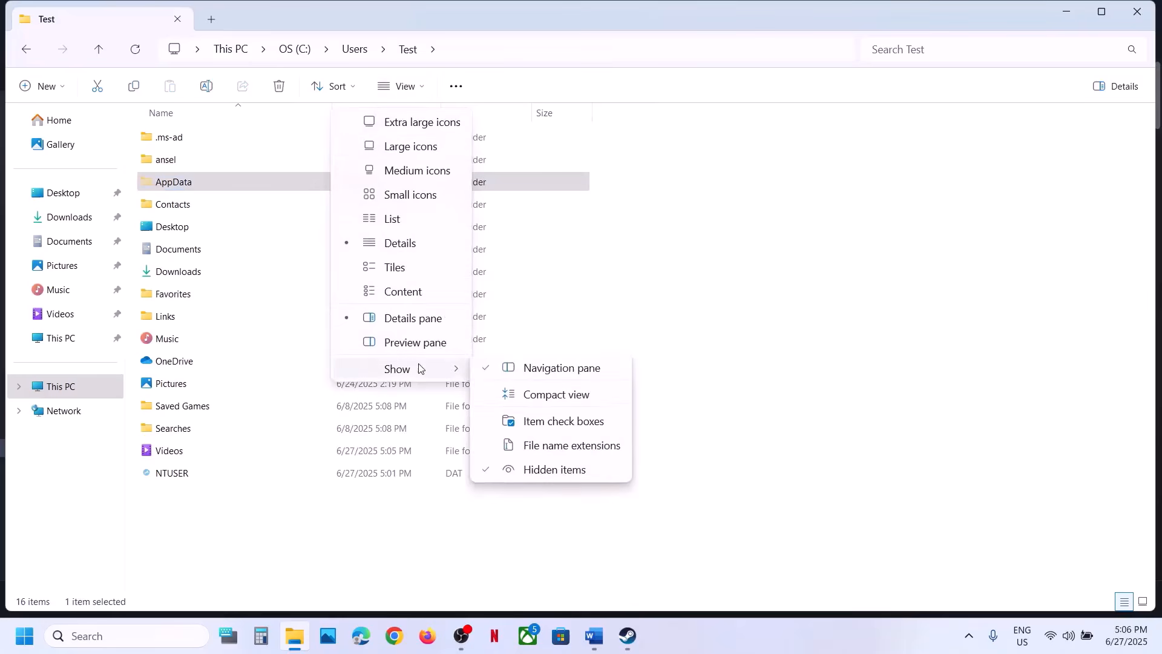
click(242, 182)
Open AppData\Local\DeadByDaylight\Saved and select the Config folder.
double_click(236, 187)
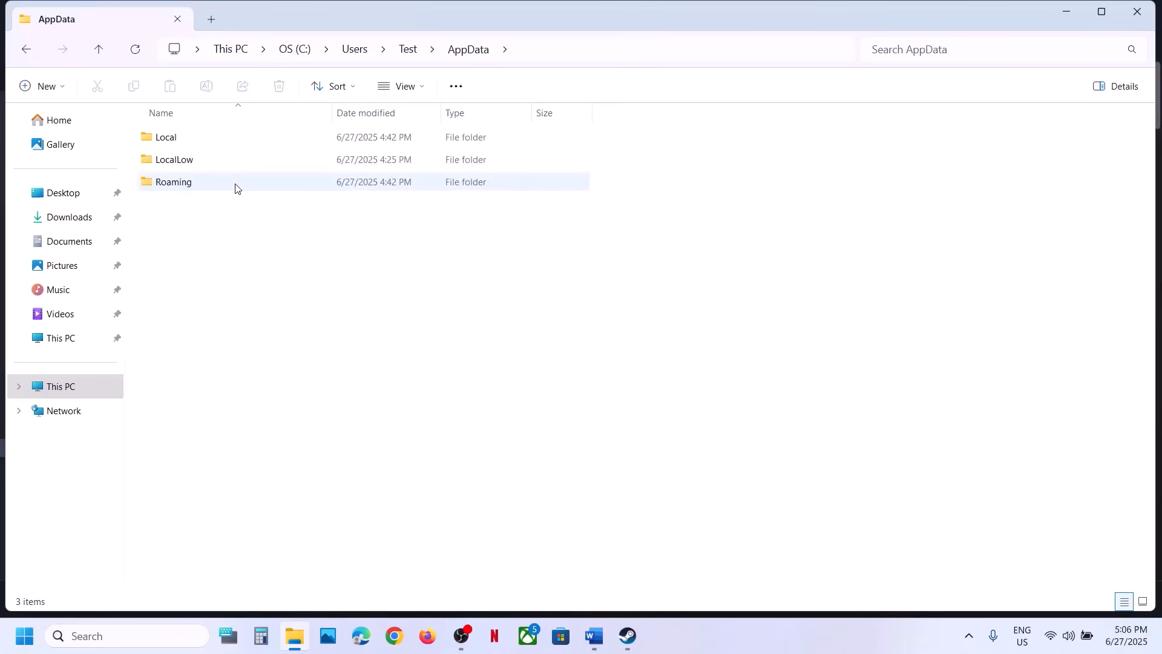
double_click(189, 144)
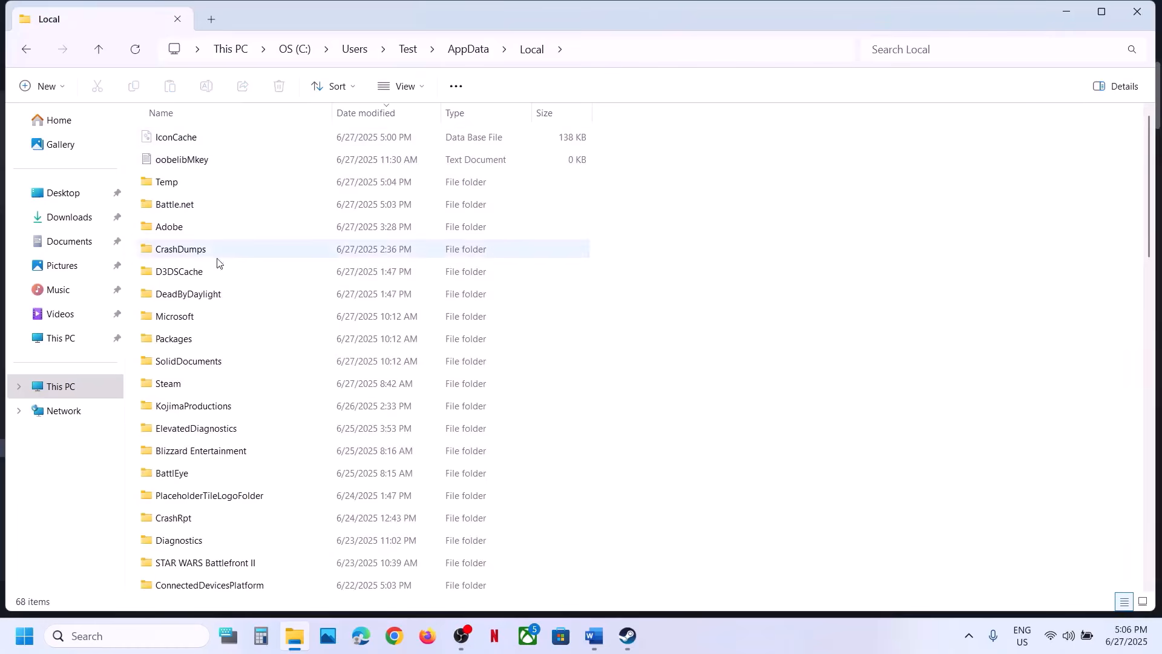
click(206, 298)
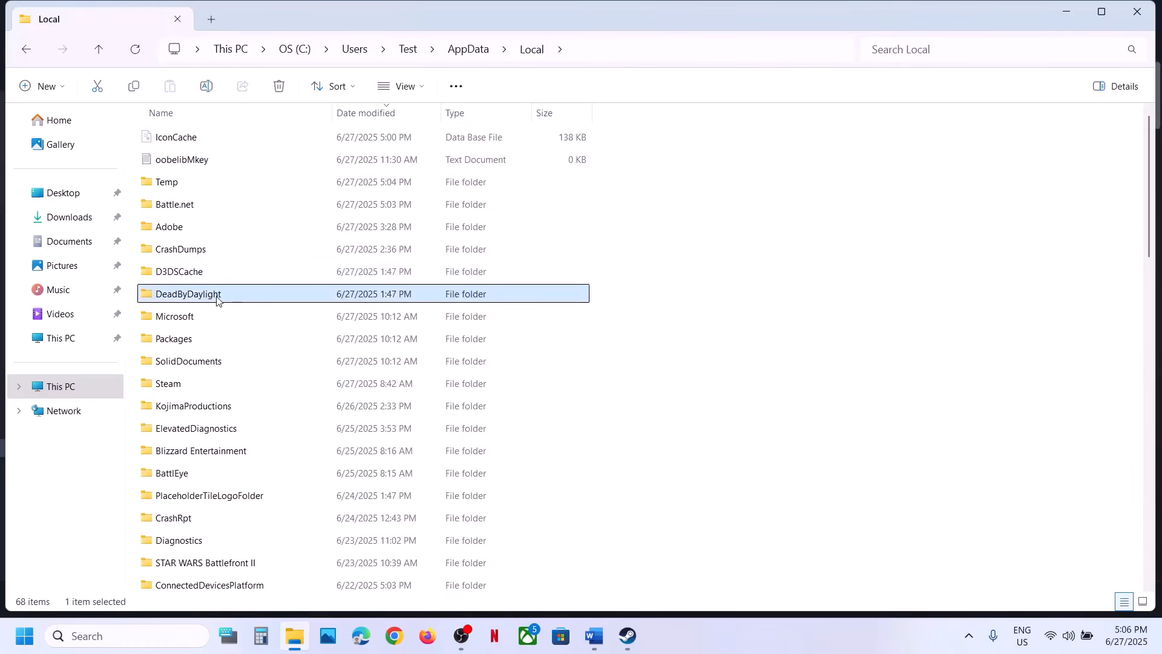
double_click(216, 299)
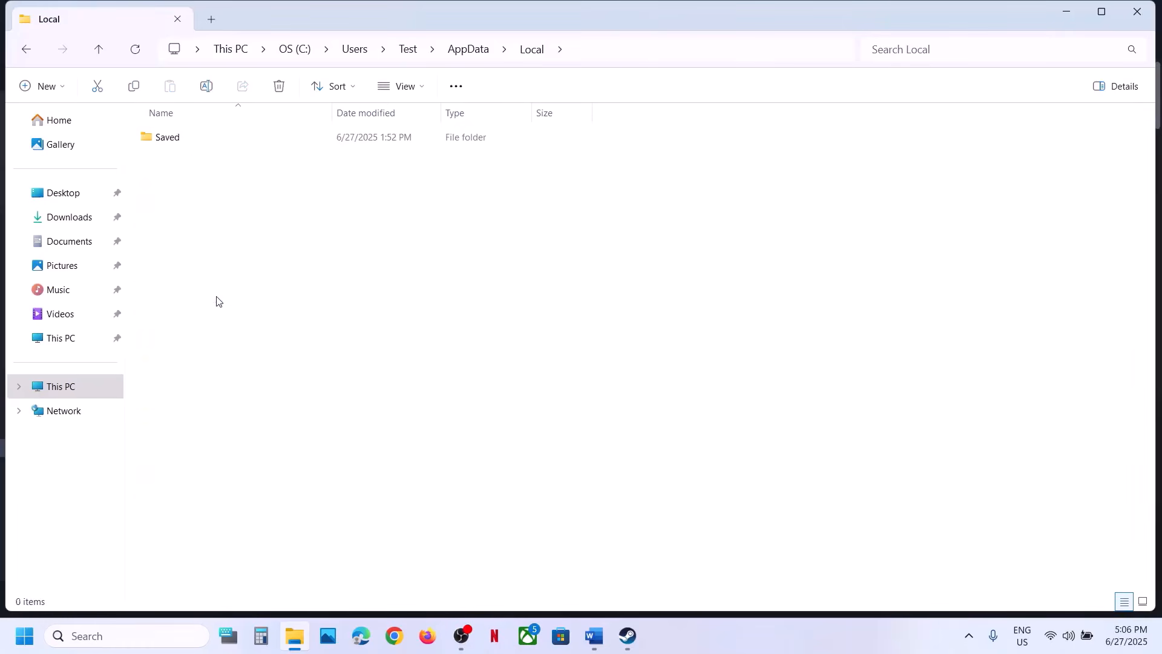
double_click(216, 146)
click(189, 141)
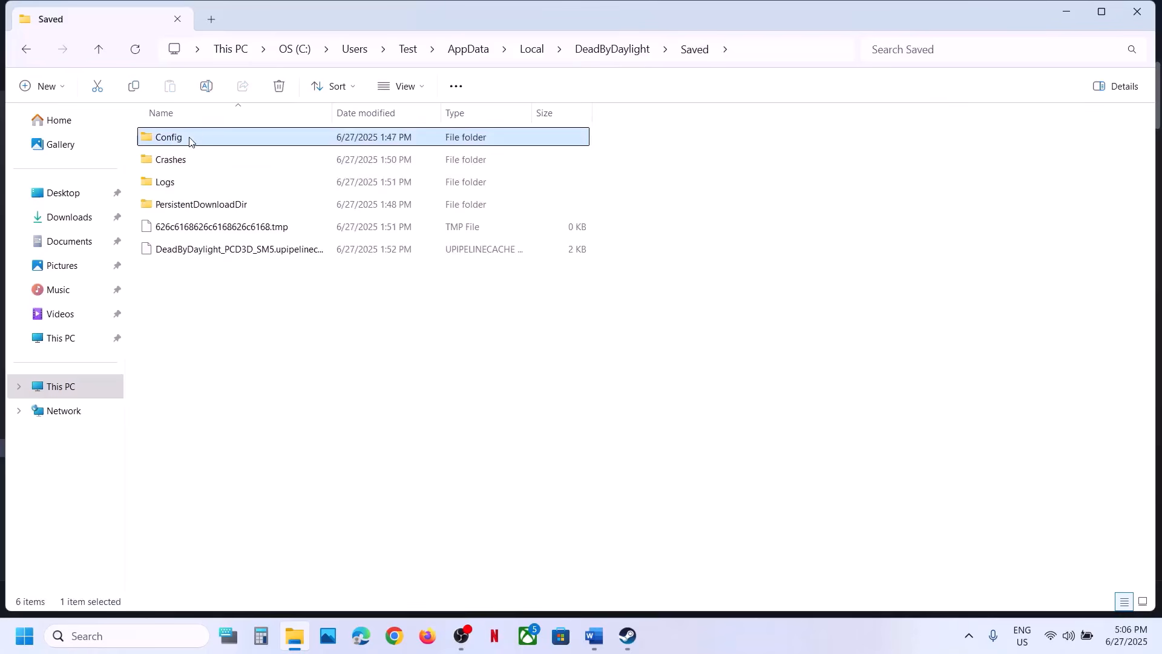
Bring up the file options for the Config folder and look at Copy and Delete.
right_click(189, 142)
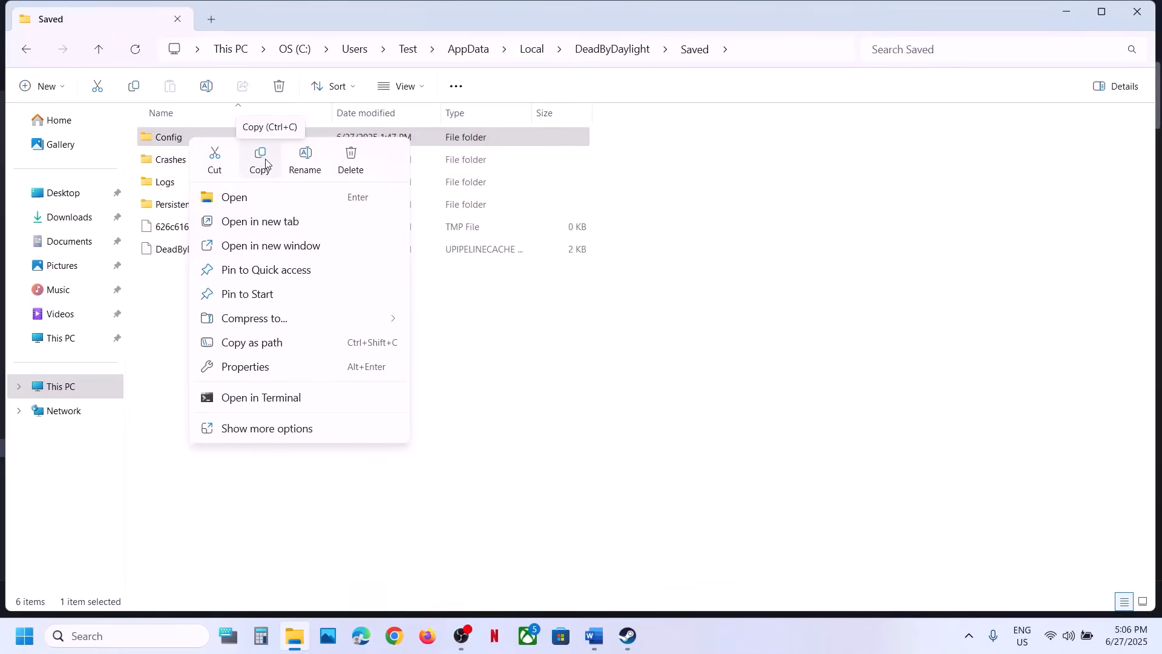
click(171, 140)
right_click(172, 140)
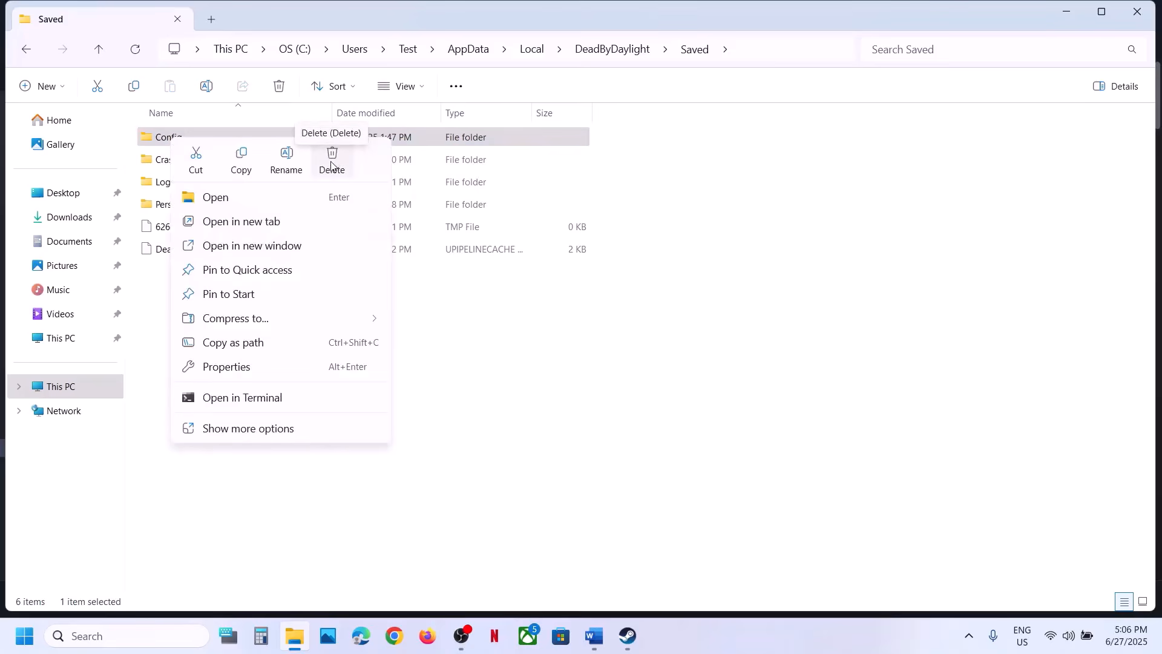
Switch to the Word document and read the Step 3 text on renaming the DeadByDaylight folder and creating a backup first.
click(627, 635)
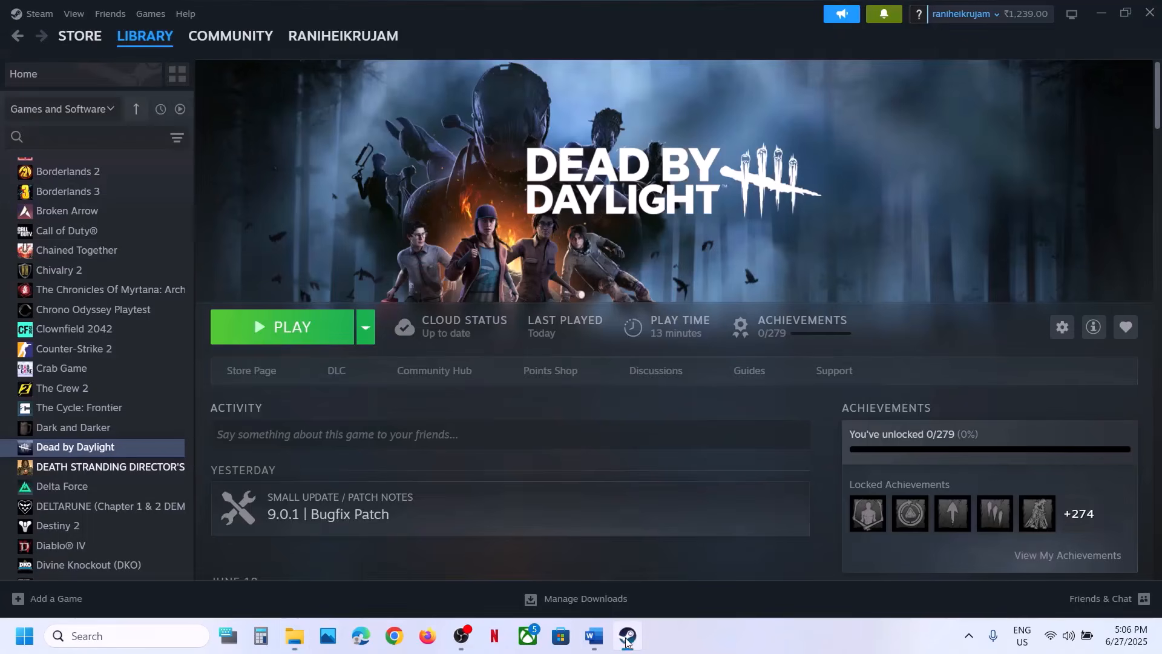
click(594, 635)
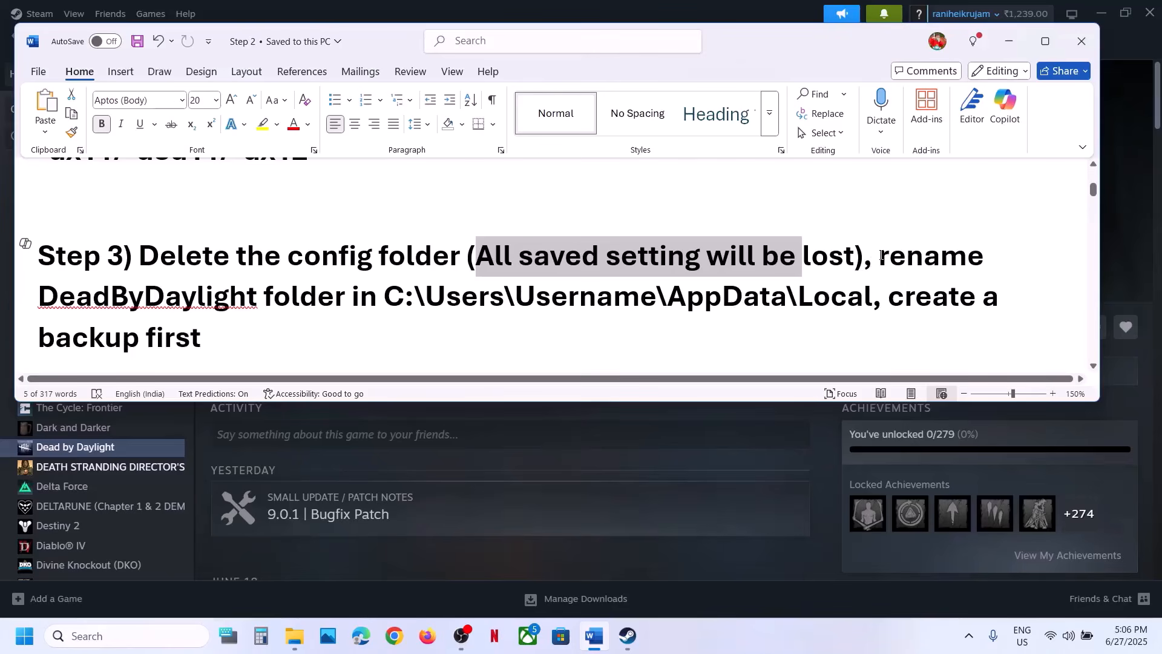
drag(881, 255, 872, 297)
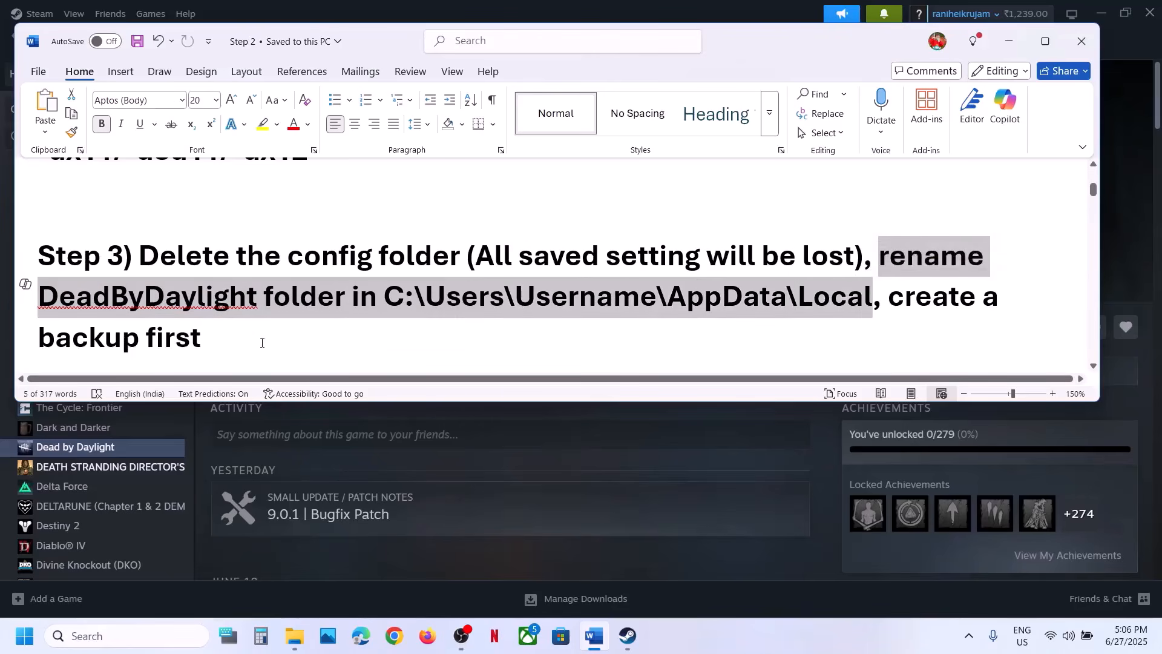
drag(262, 342, 872, 296)
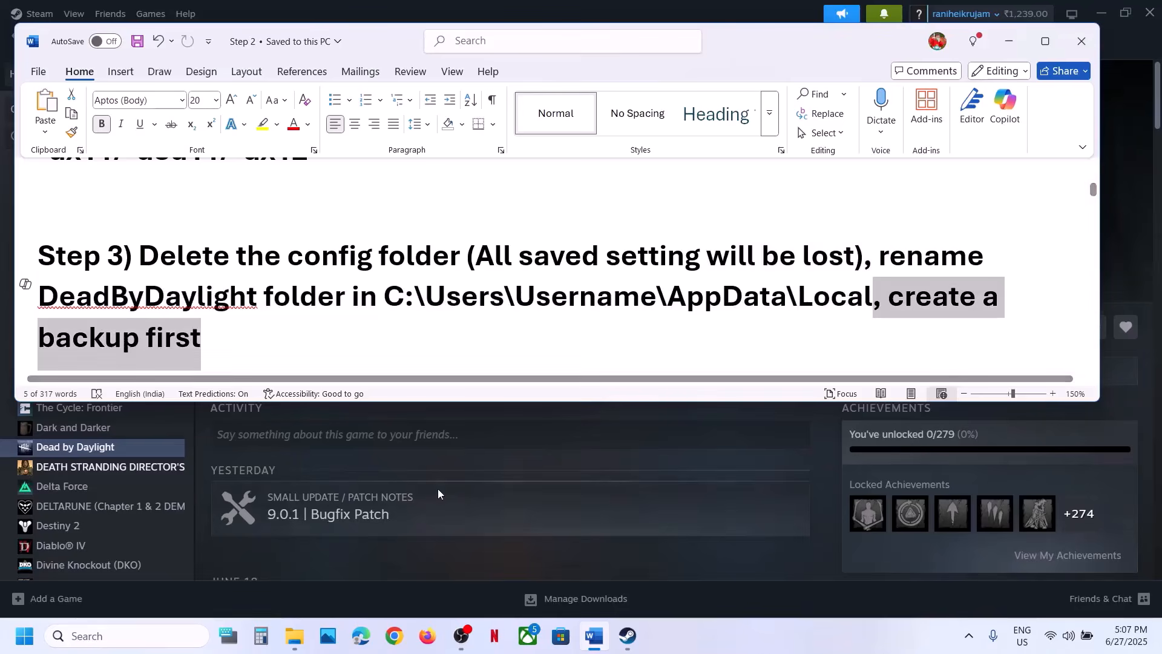
Switch to File Explorer, go up to the AppData\Local folder and show its full path.
click(294, 636)
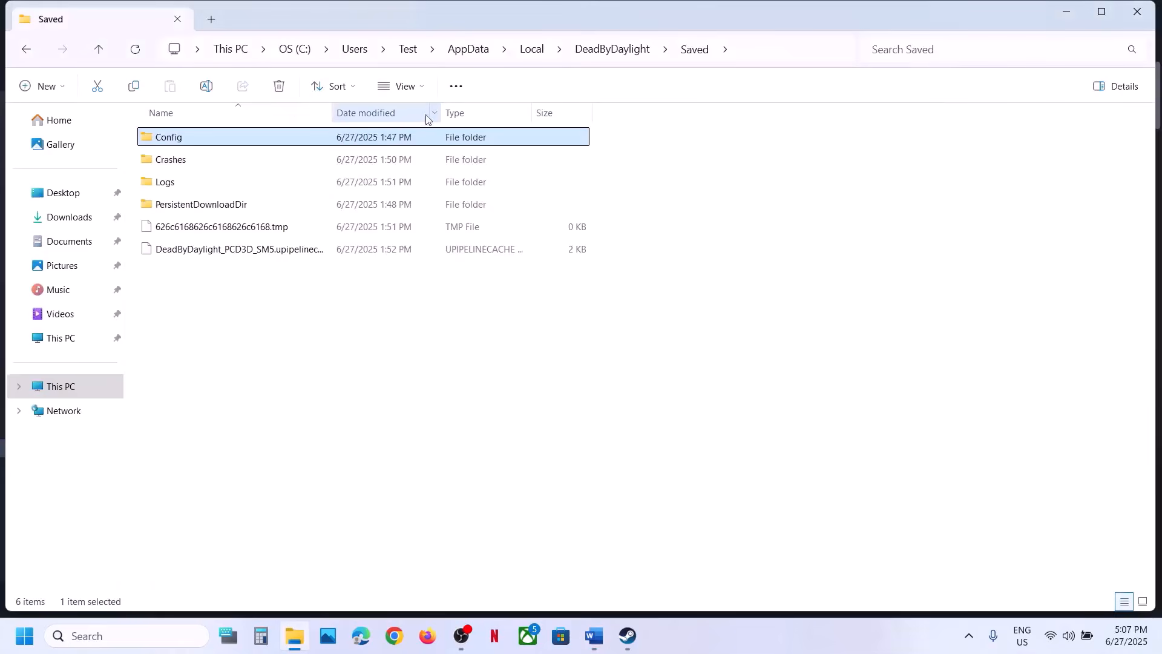
click(100, 52)
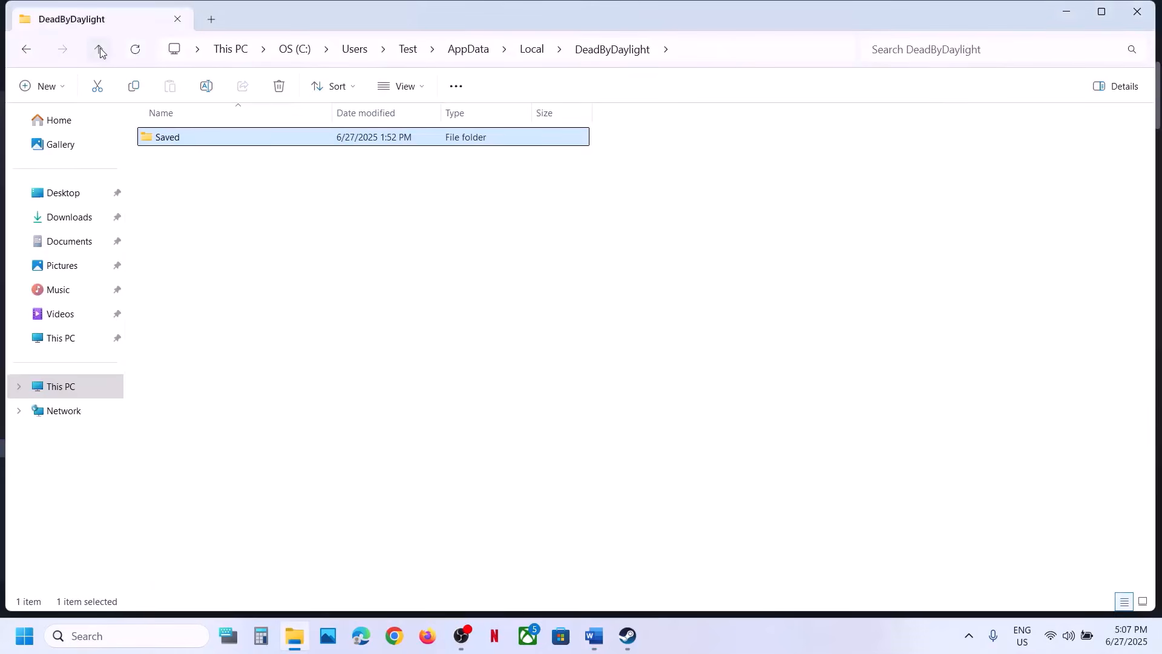
click(100, 52)
click(614, 57)
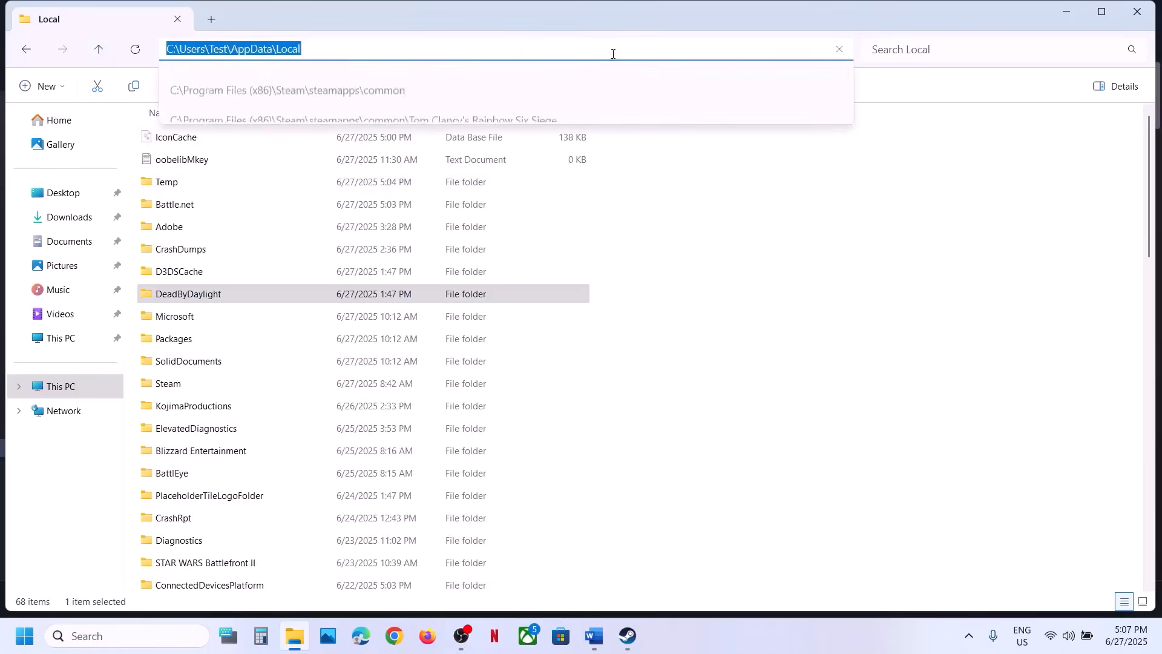
Copy the DeadByDaylight folder to the desktop as a backup and place it near the middle of the screen.
click(204, 301)
right_click(205, 301)
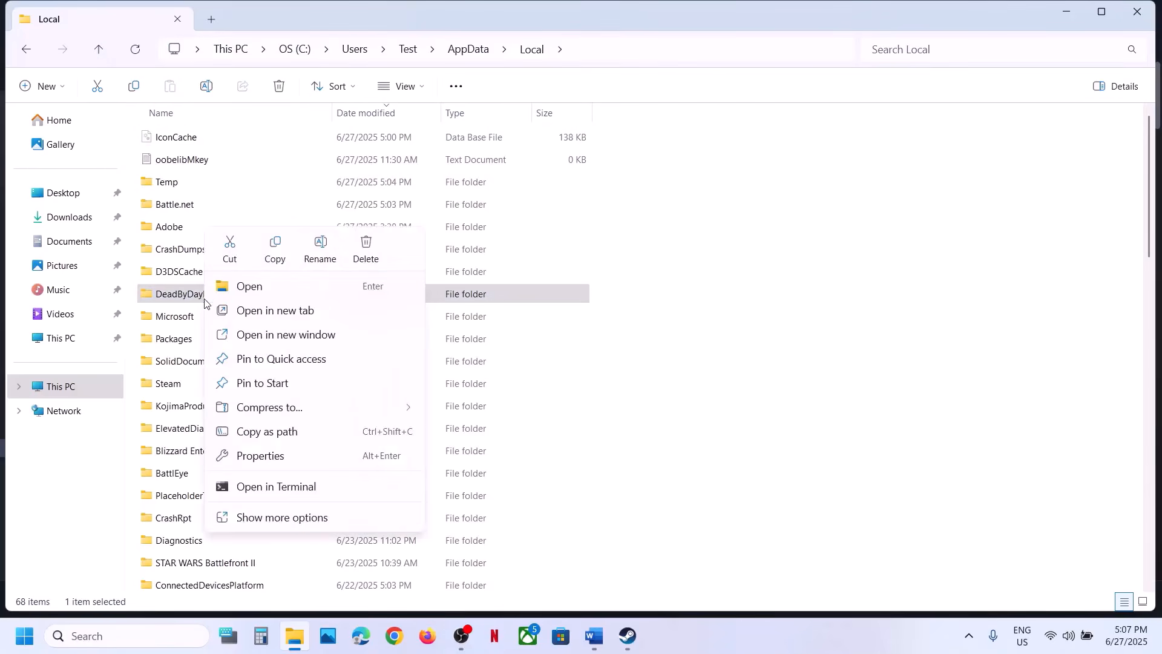
click(283, 250)
key(super+d)
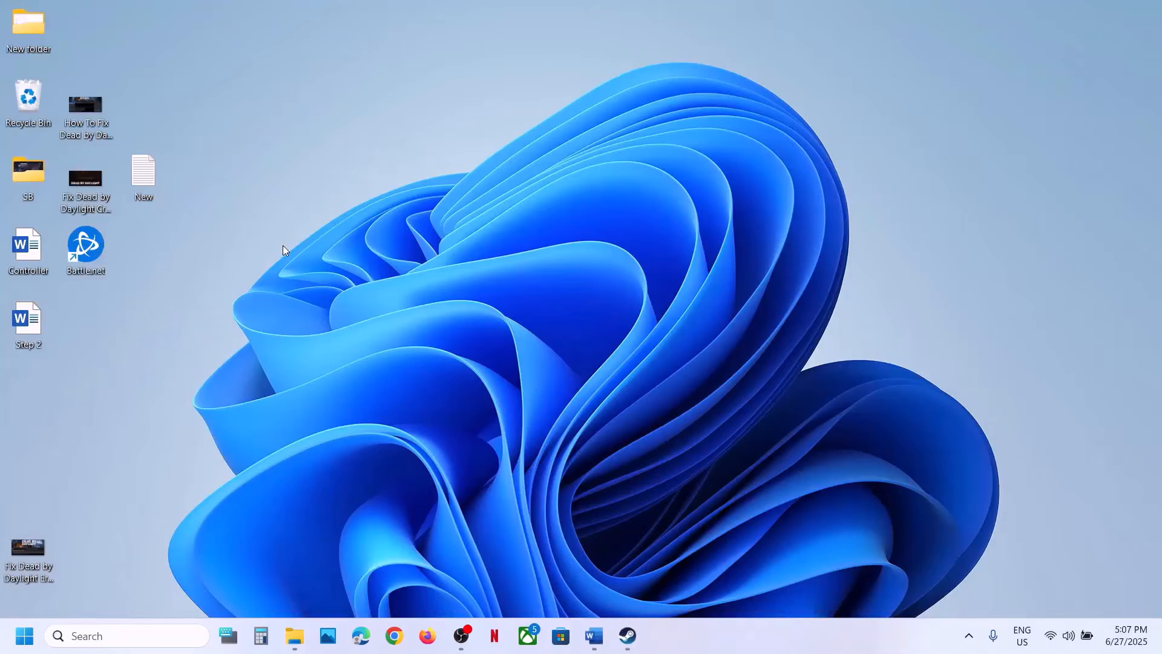
key(ctrl+v)
drag(31, 44, 525, 285)
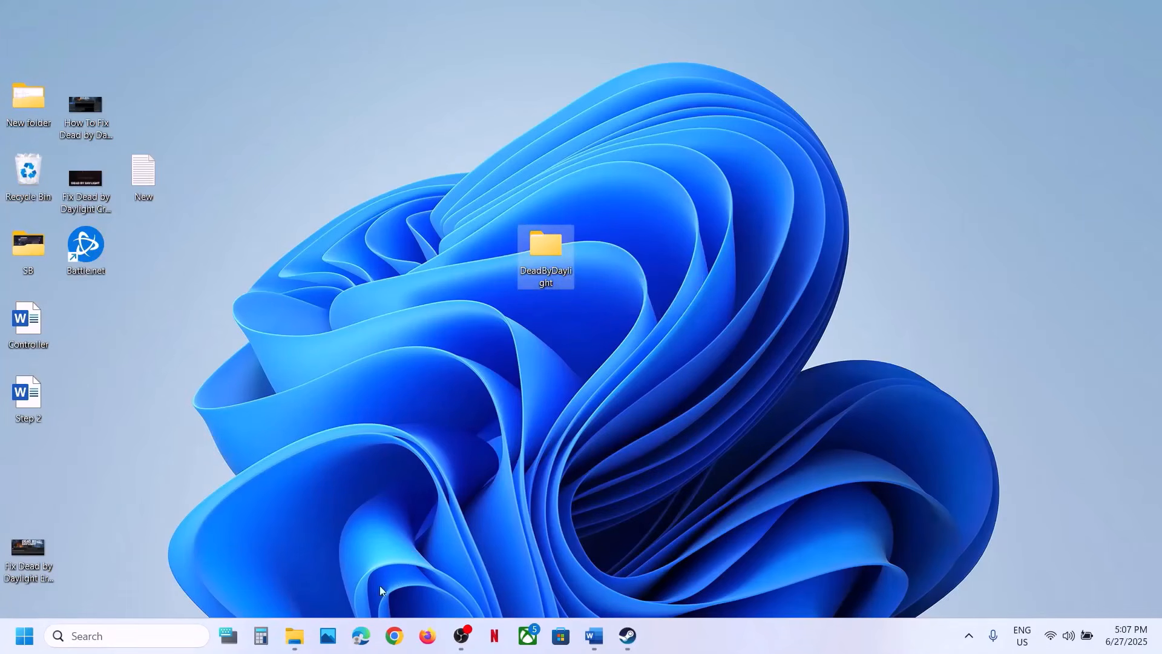
Switch back to File Explorer and rename the DeadByDaylight folder in AppData\Local as DeadByDaylight.old.
click(302, 638)
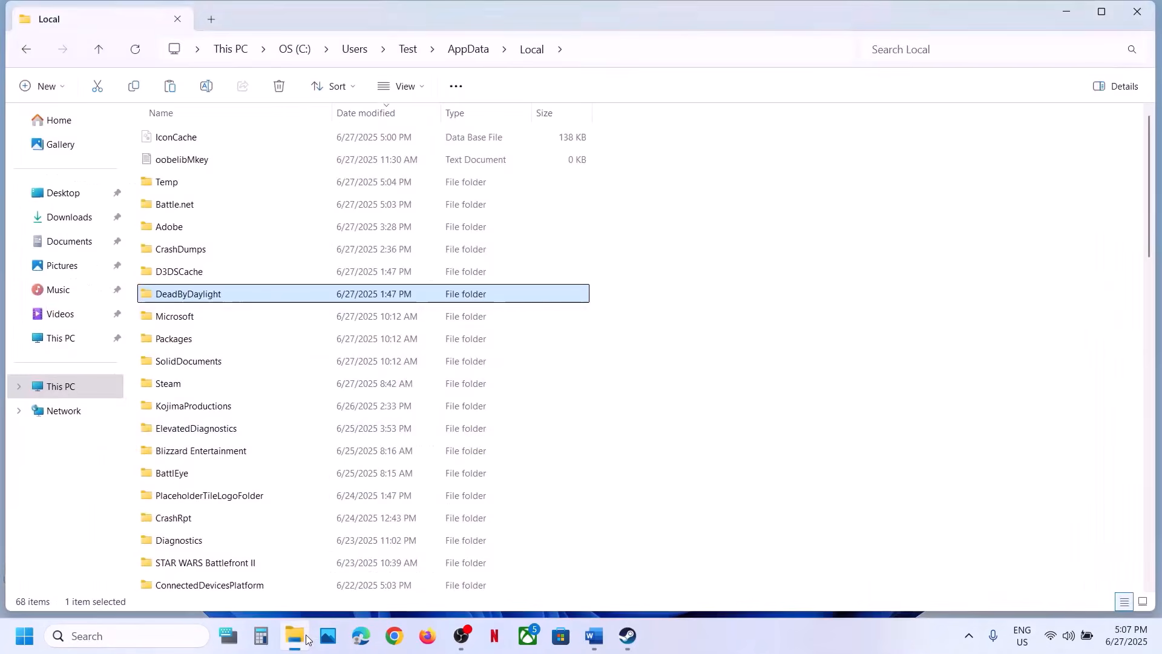
right_click(217, 299)
click(379, 253)
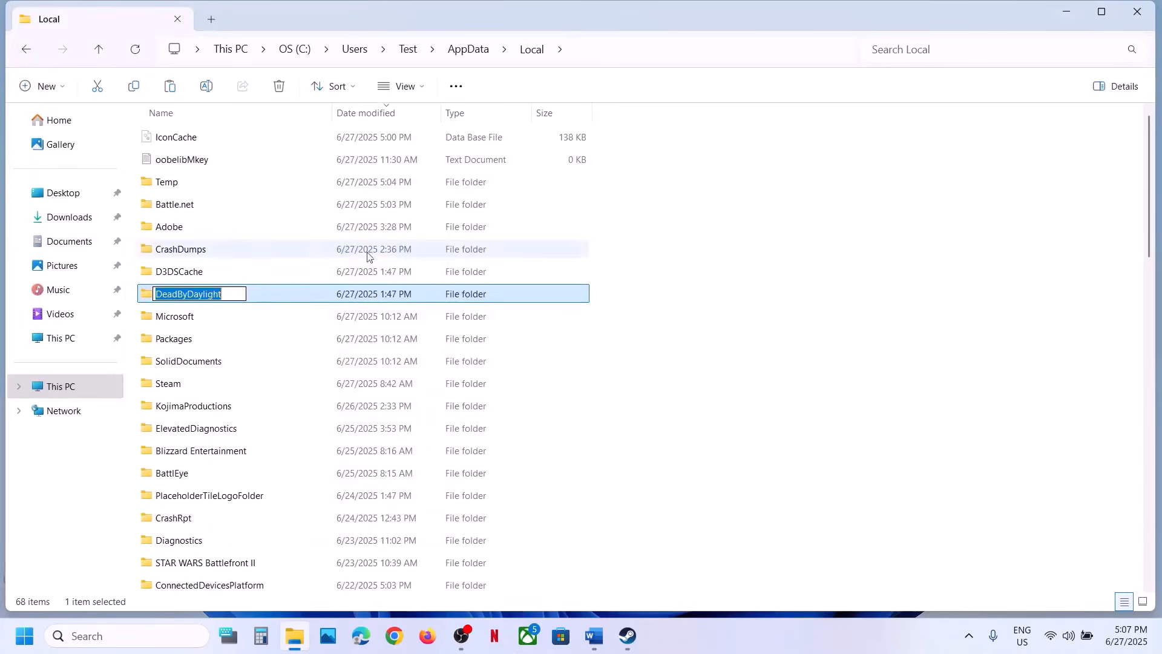
click(229, 294)
text(.)
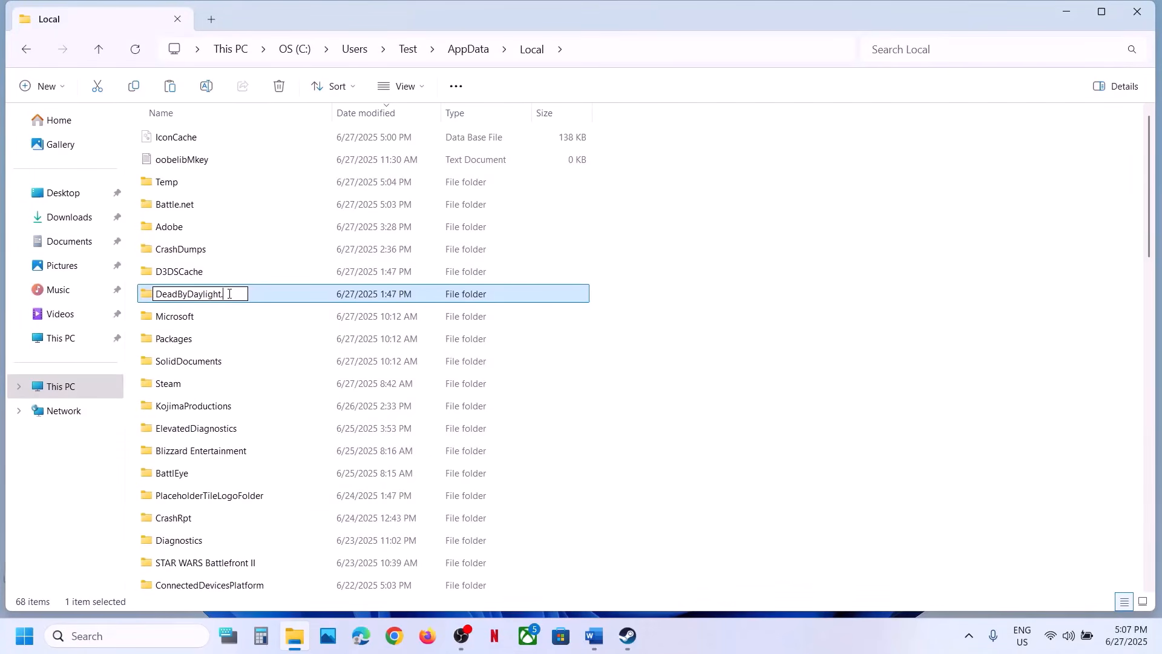
text(old)
click(791, 366)
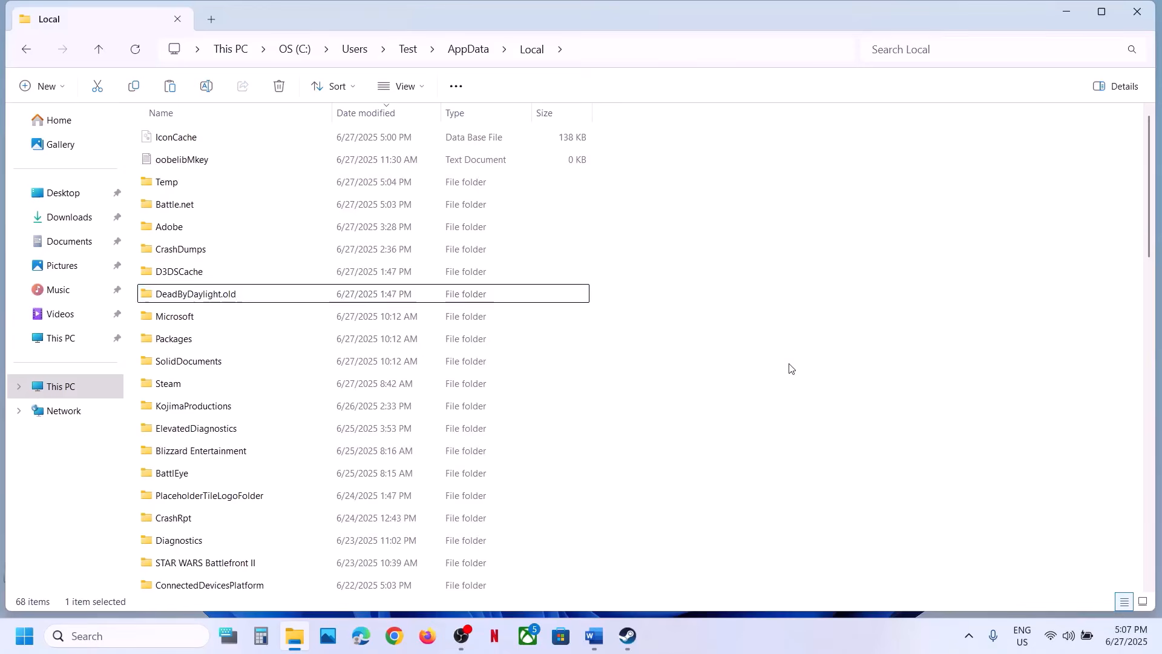
Switch to the Word document and read the Step 4 instructions on setting the TdrDelay value in the registry.
click(630, 634)
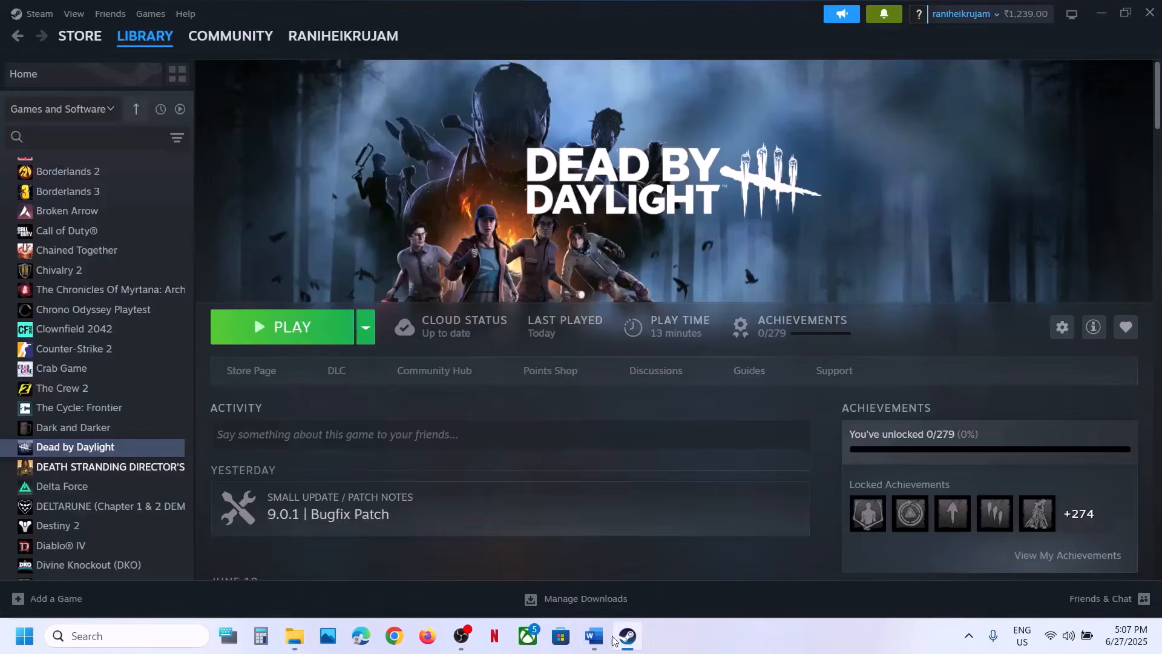
mouse_move(593, 636)
click(613, 614)
scroll(439, 320, down, 4)
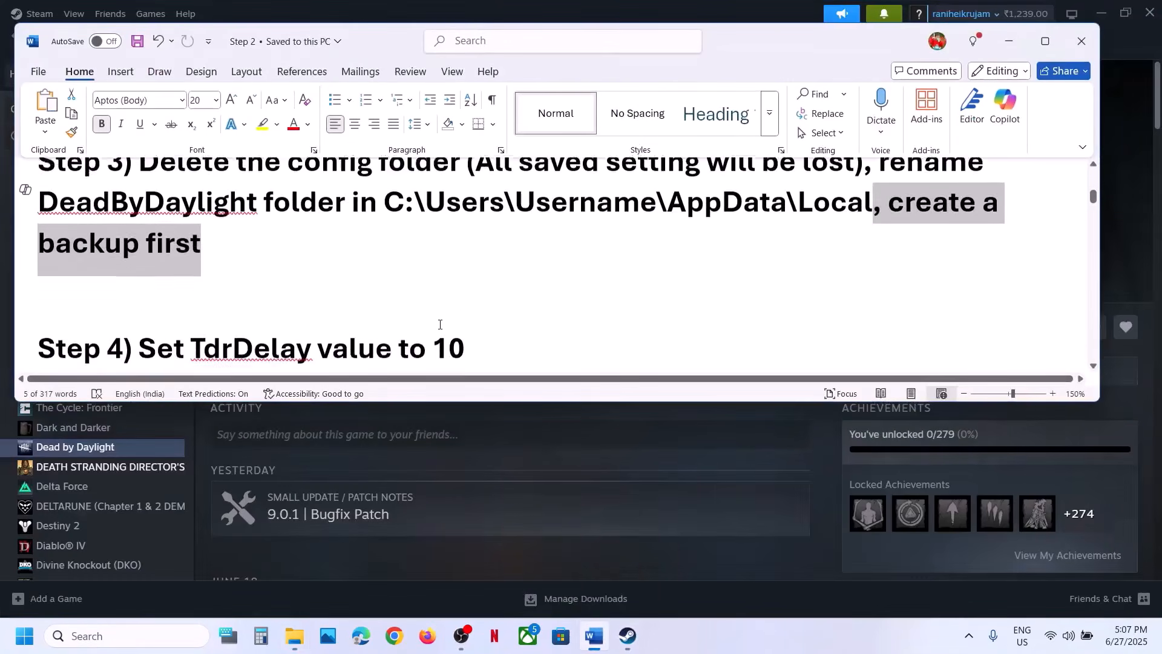
scroll(440, 324, down, 1)
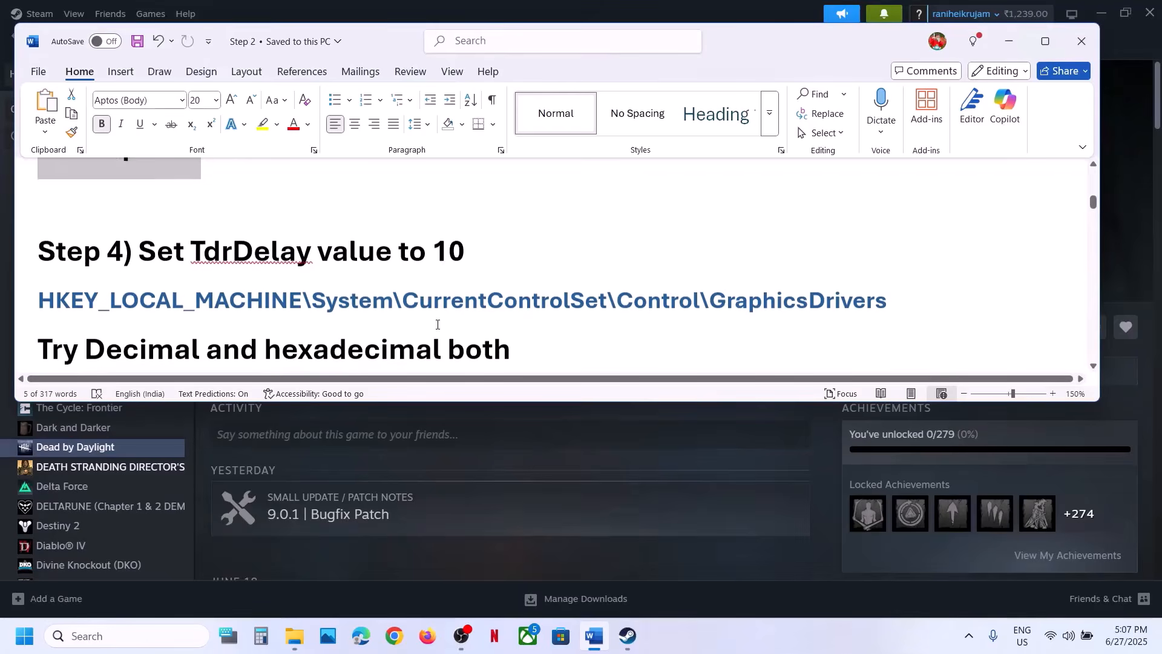
drag(206, 241, 464, 241)
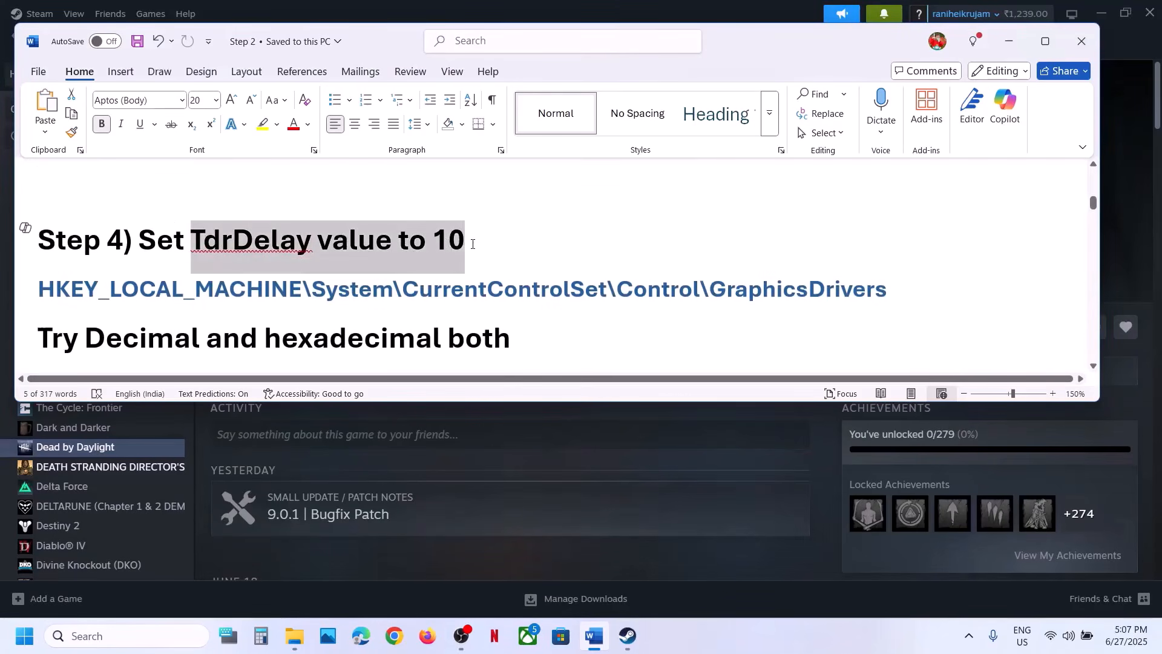
click(467, 241)
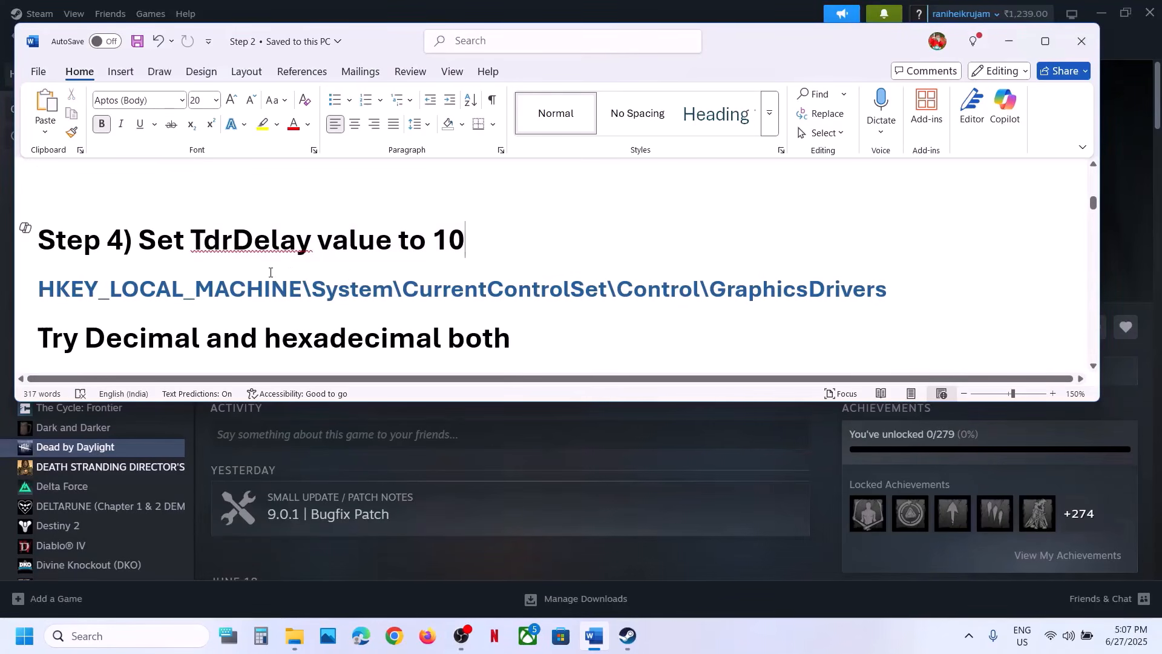
Search Windows for "registry", open Registry Editor and allow it to make changes to the device.
click(130, 636)
text(registry)
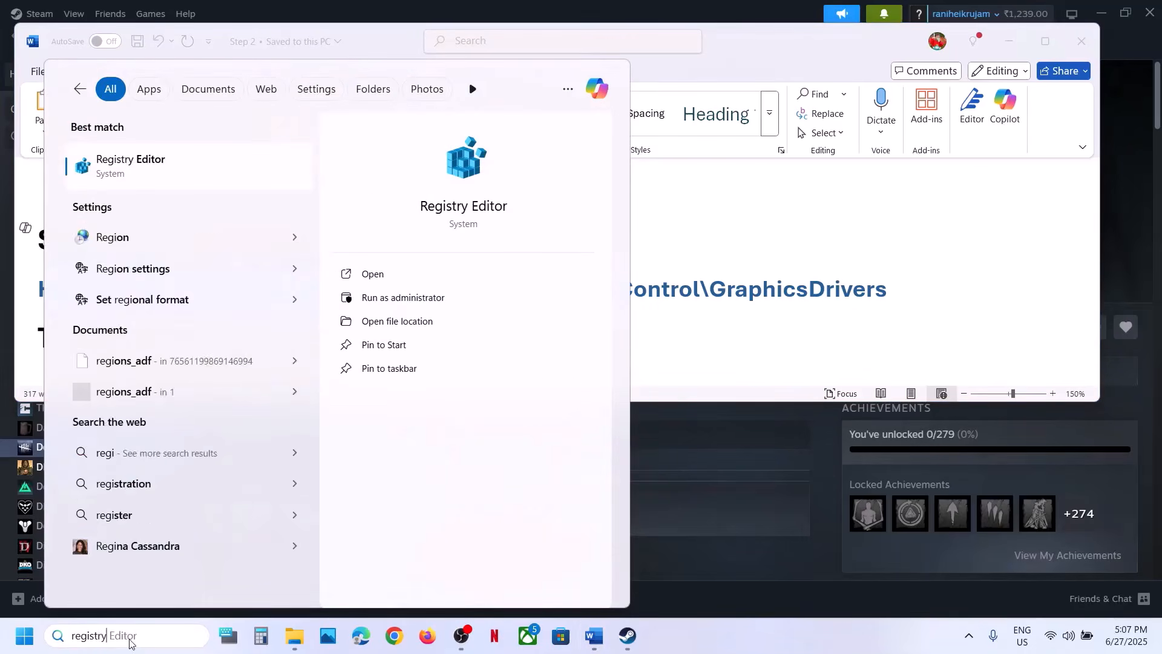
key(Return)
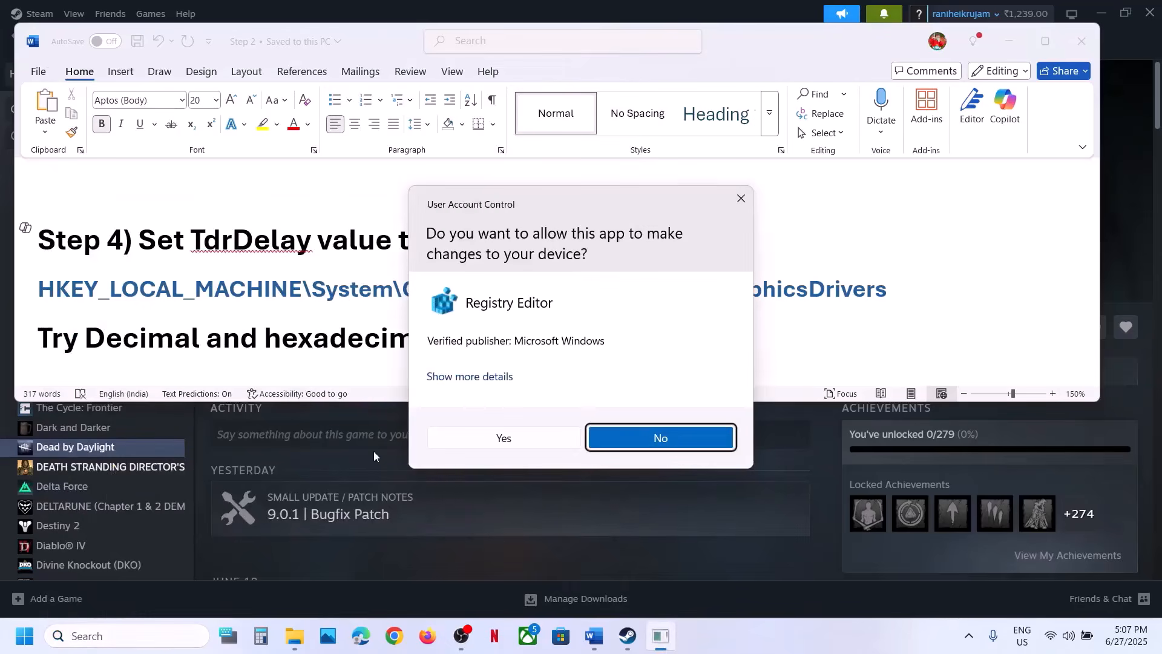
click(482, 445)
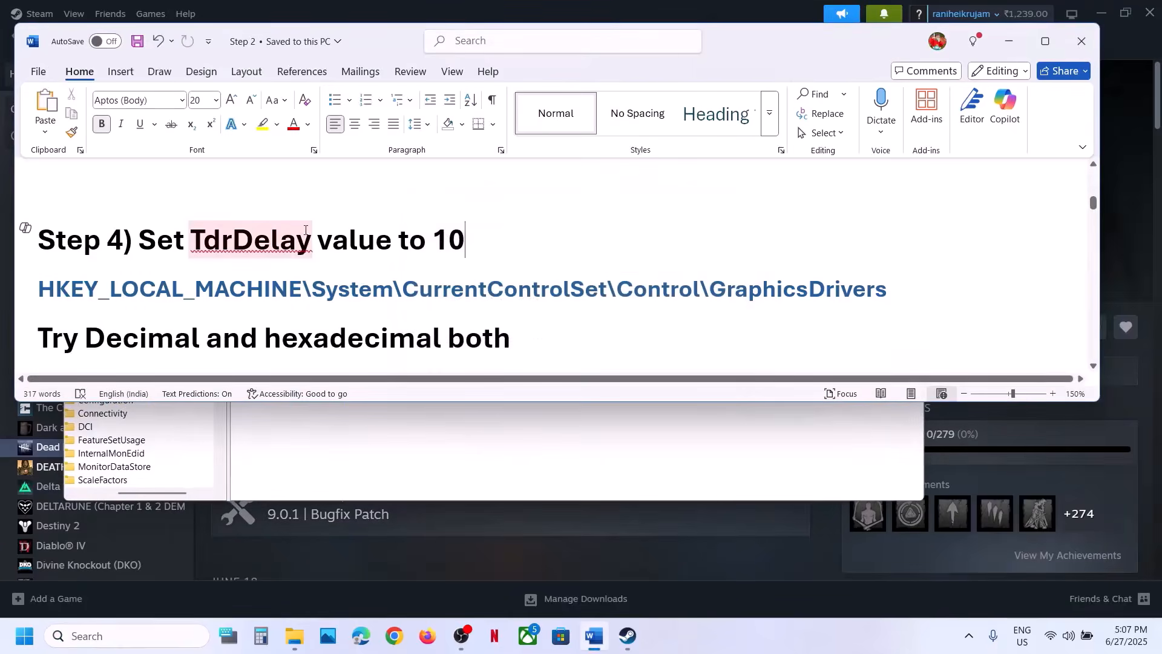
Collapse the Control, CurrentControlSet and SYSTEM branches of the registry tree, leaving HKEY_LOCAL_MACHINE selected and expanded.
click(70, 490)
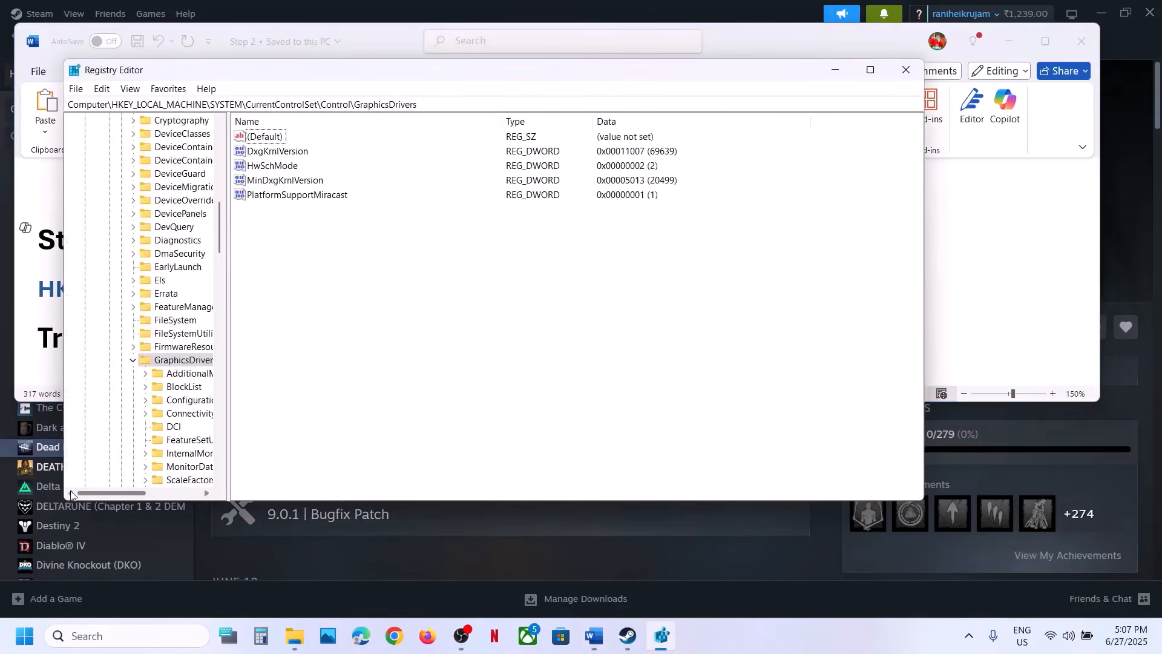
scroll(163, 224, up, 13)
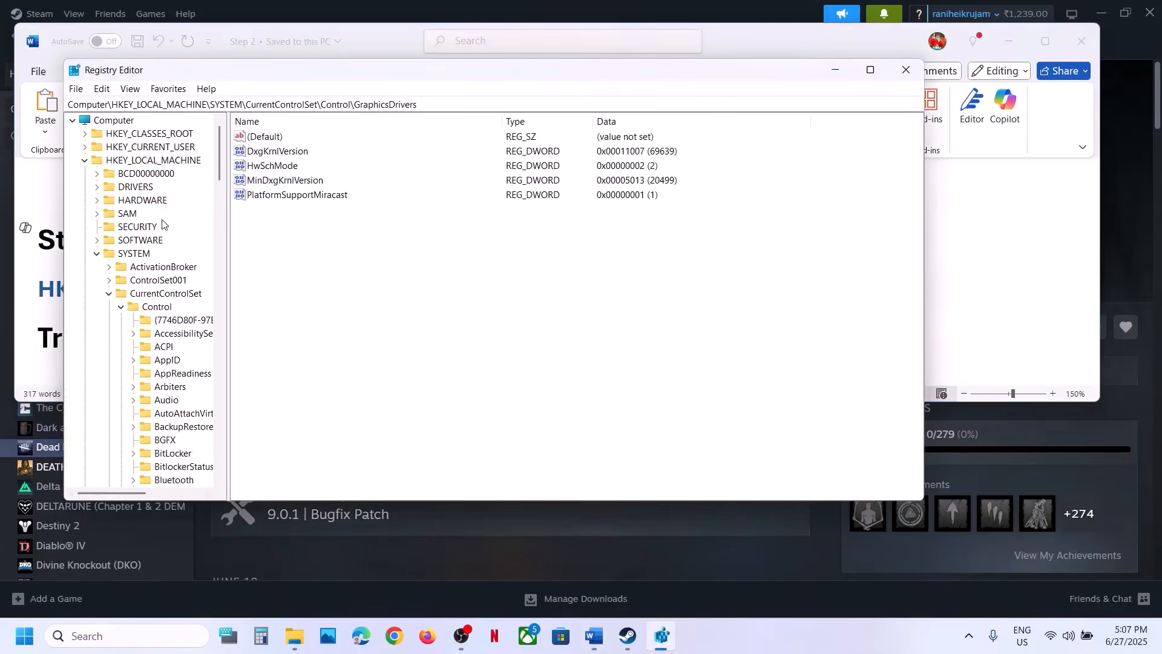
click(121, 307)
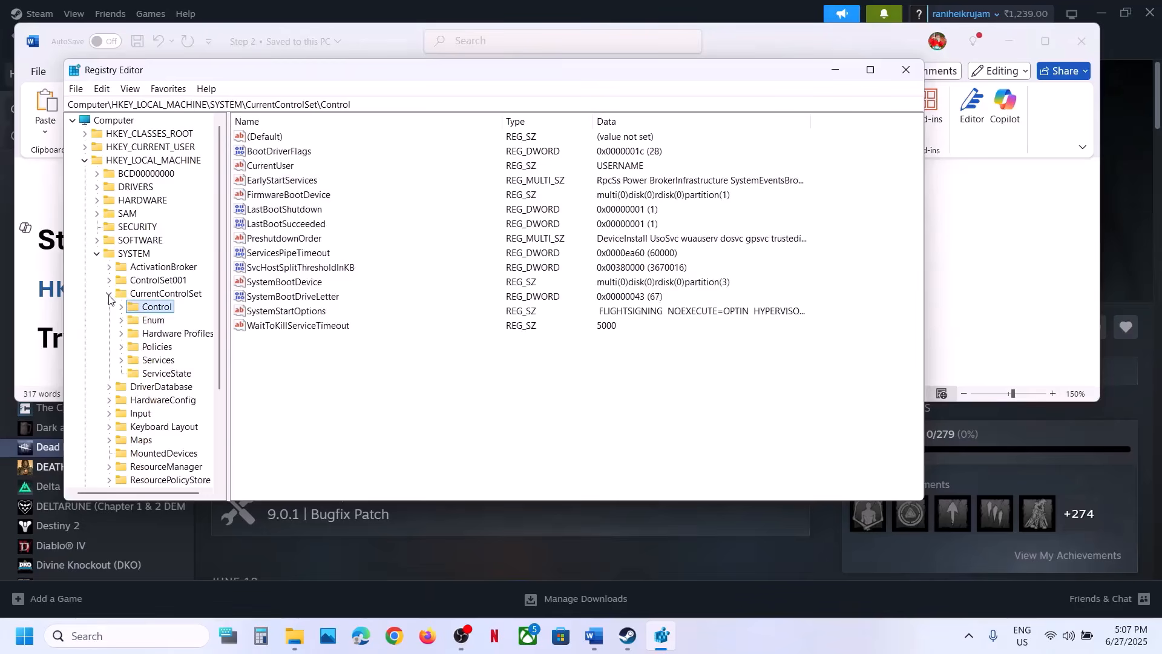
click(109, 293)
click(97, 254)
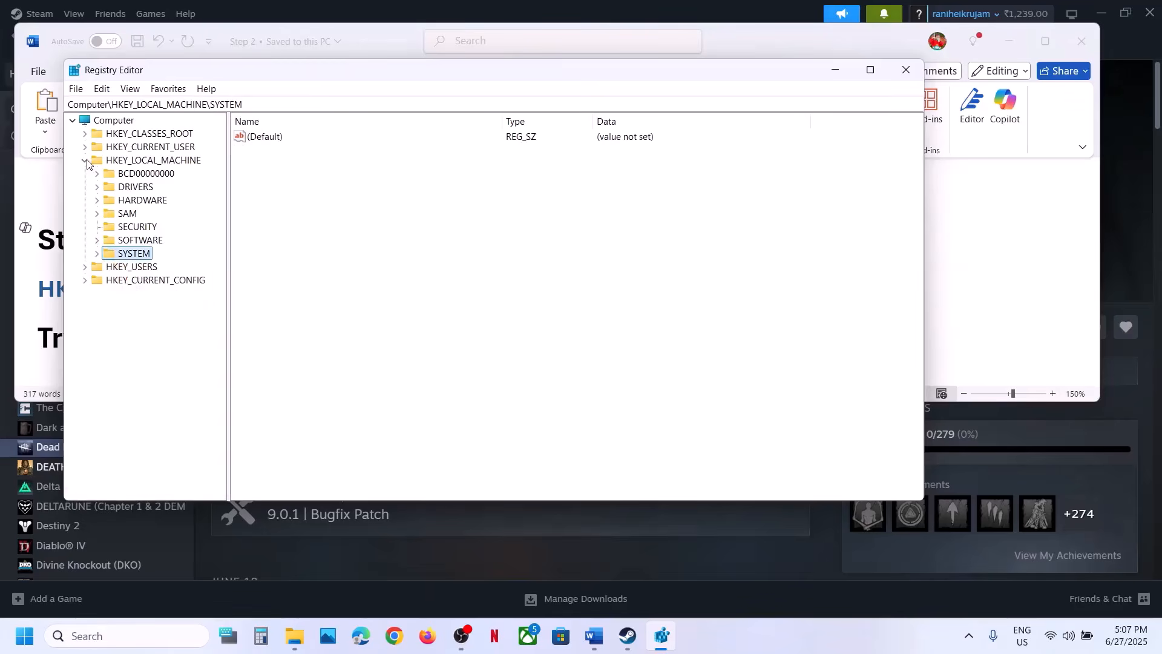
click(86, 161)
click(85, 162)
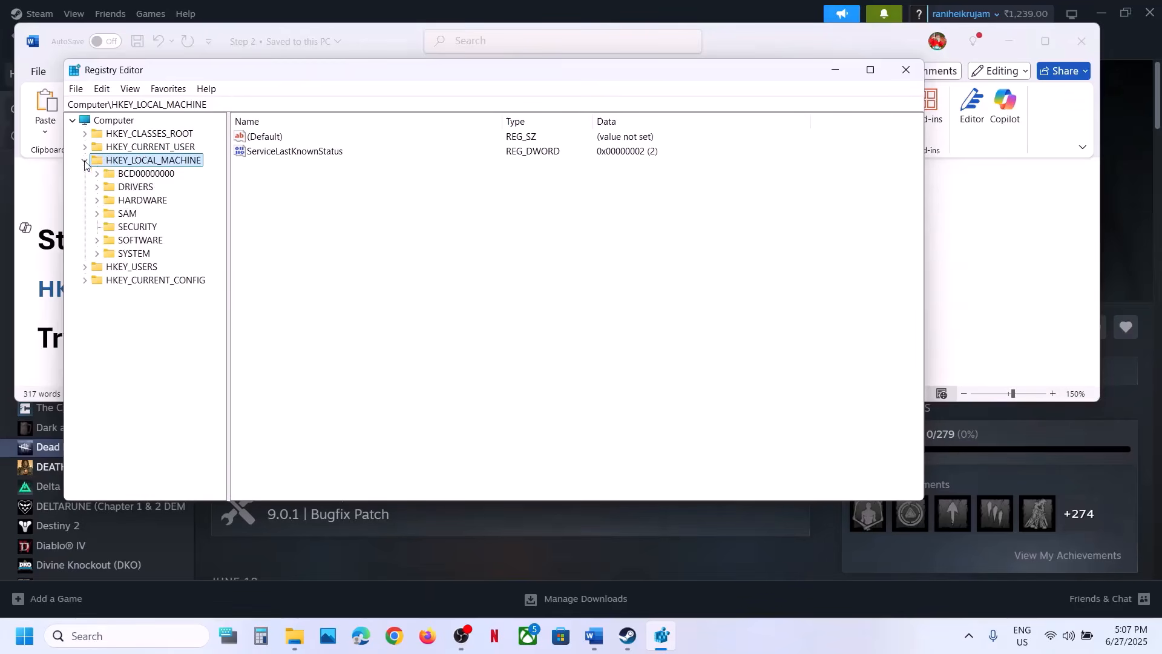
Check the registry path in the Word document and expand HKEY_LOCAL_MACHINE\SYSTEM\CurrentControlSet\Control in Registry Editor.
click(51, 280)
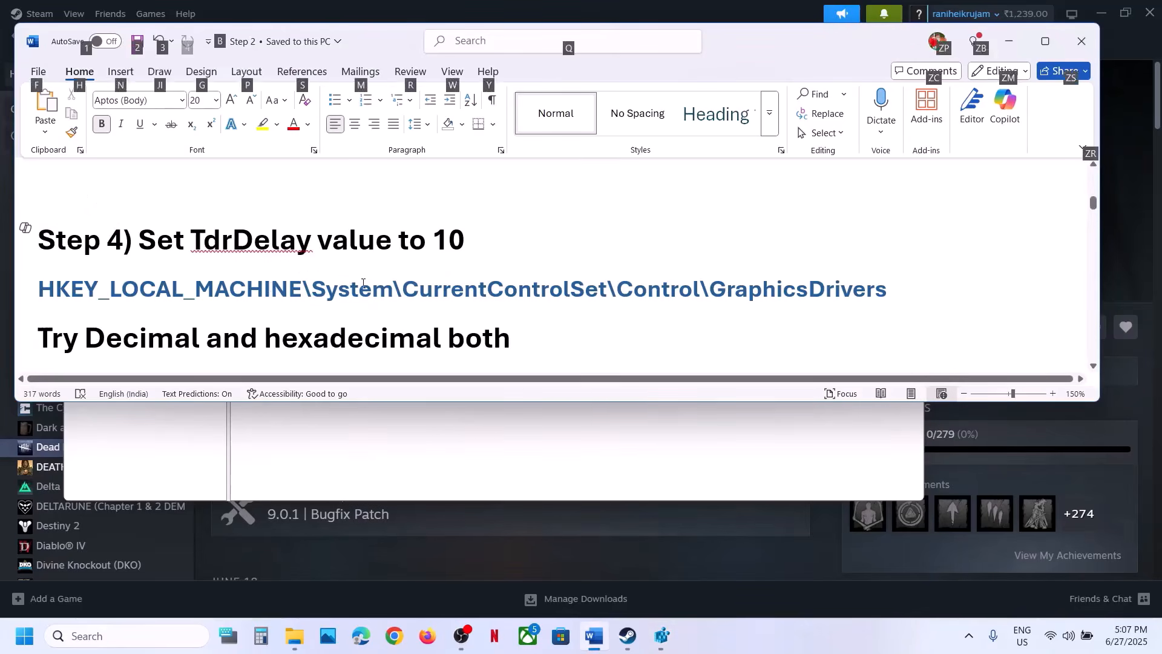
key(alt+Tab)
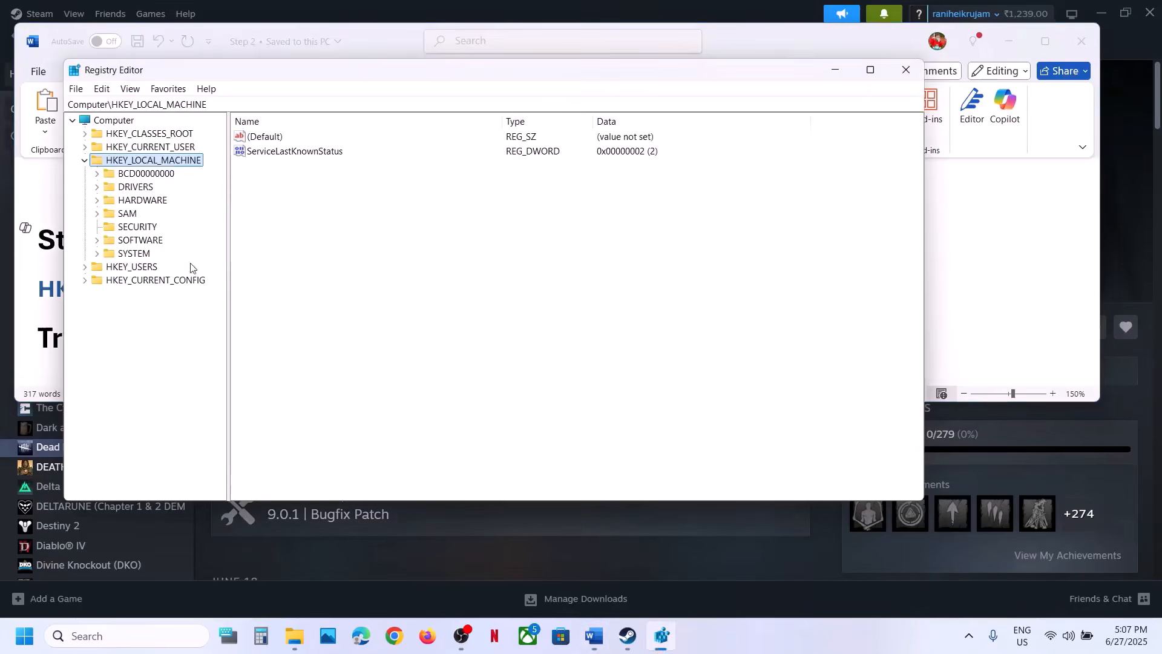
click(97, 253)
click(119, 295)
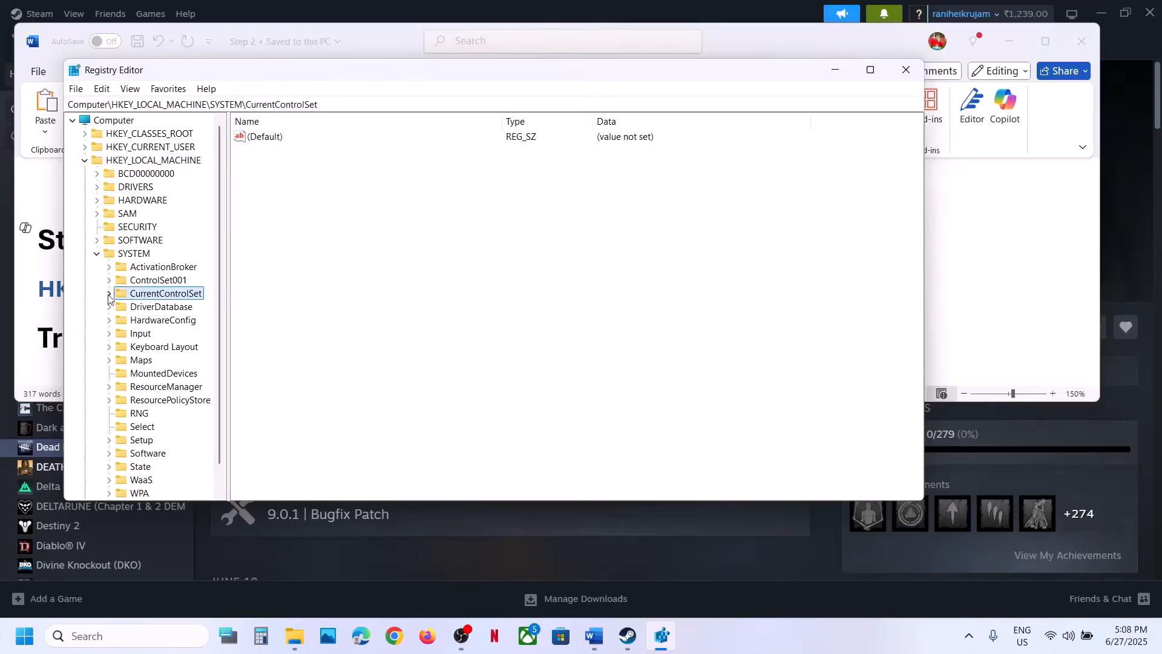
click(109, 294)
key(alt+Tab)
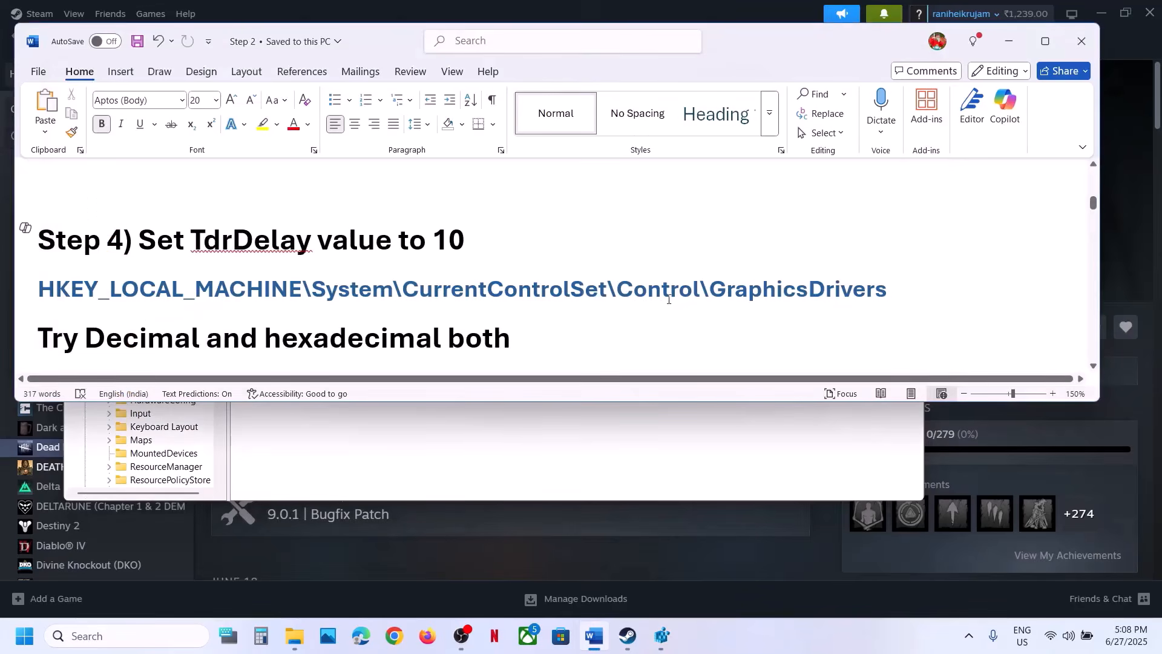
key(alt+Tab)
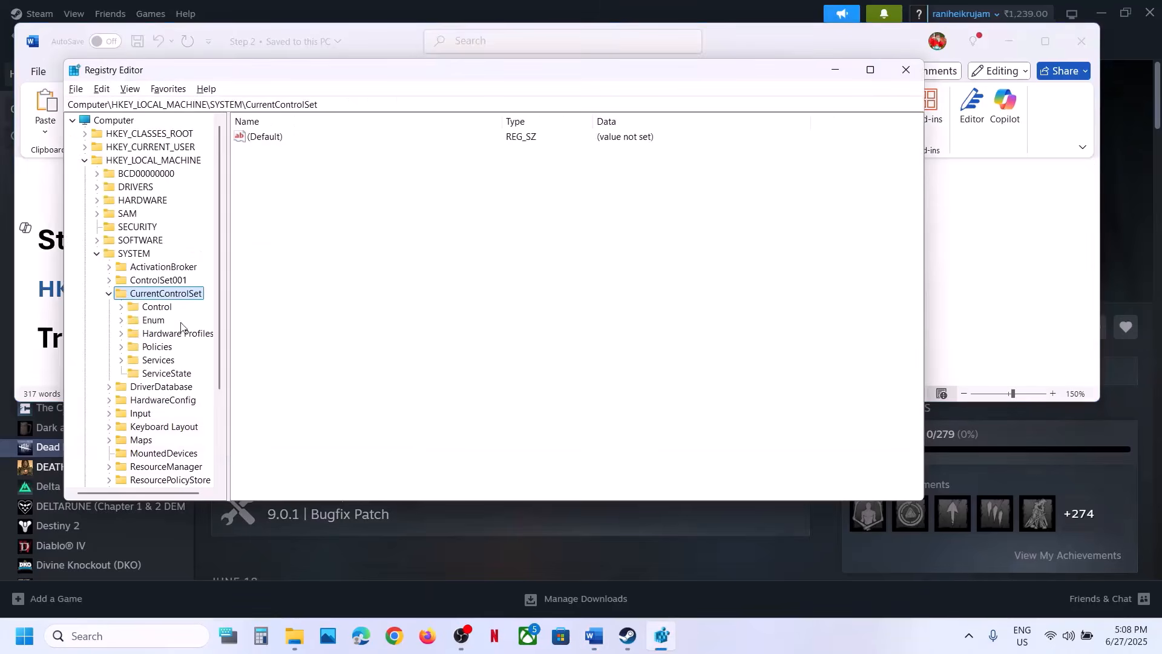
click(156, 307)
click(121, 306)
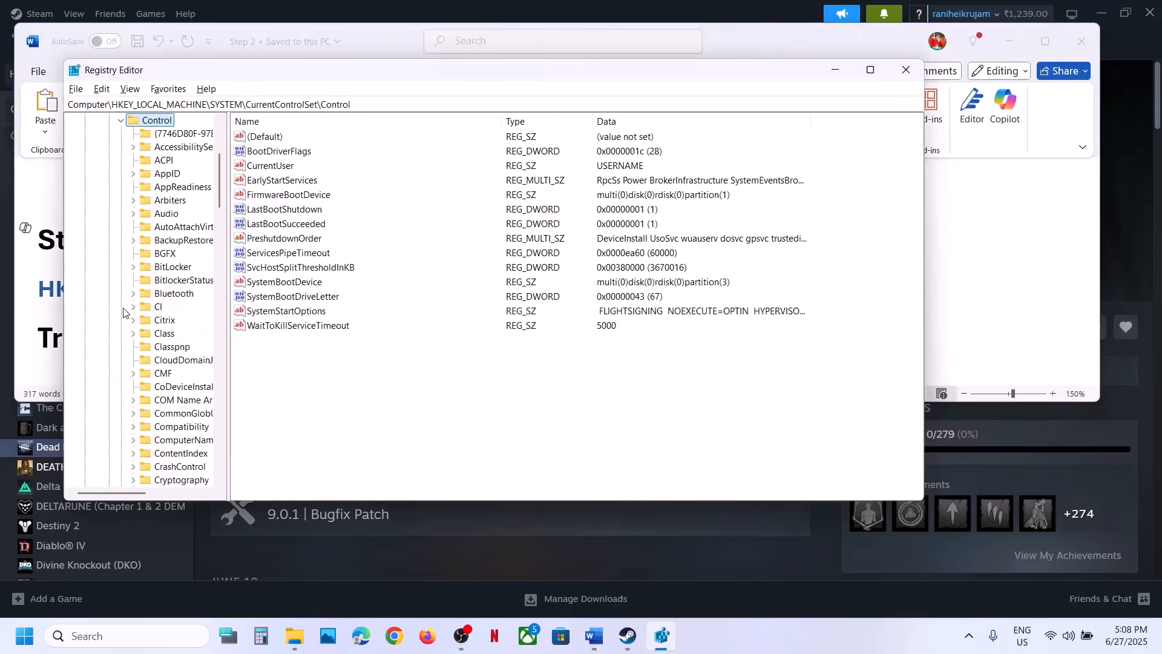
Select the GraphicsDrivers key under HKEY_LOCAL_MACHINE\SYSTEM\CurrentControlSet\Control in the registry tree.
scroll(158, 320, down, 15)
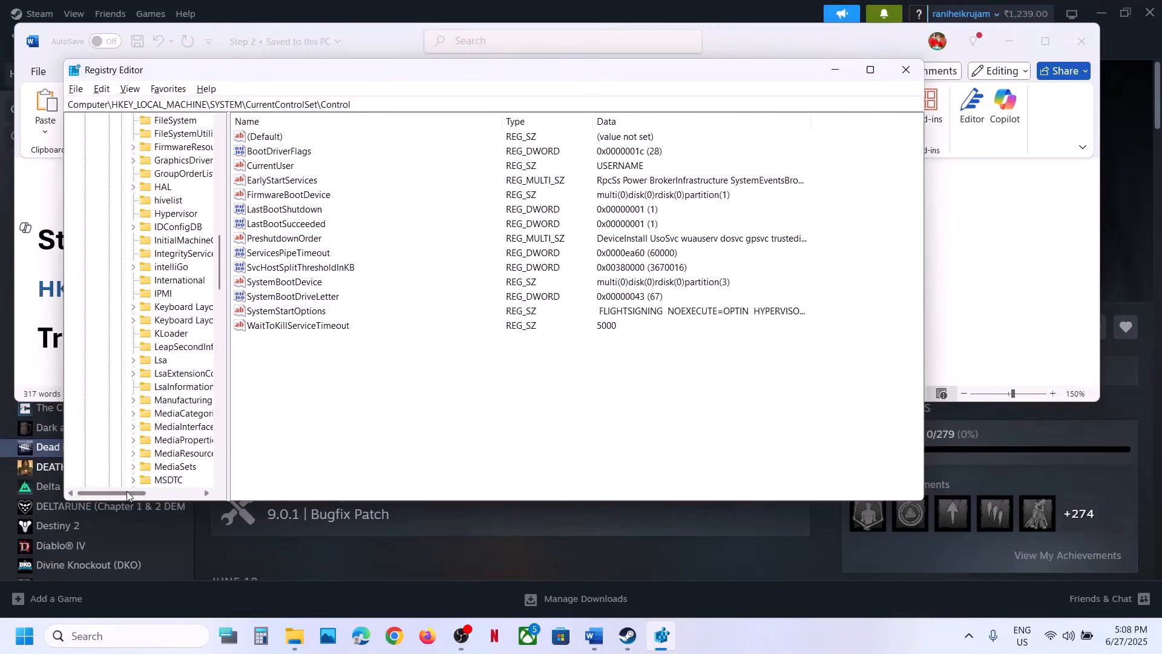
drag(126, 491, 144, 492)
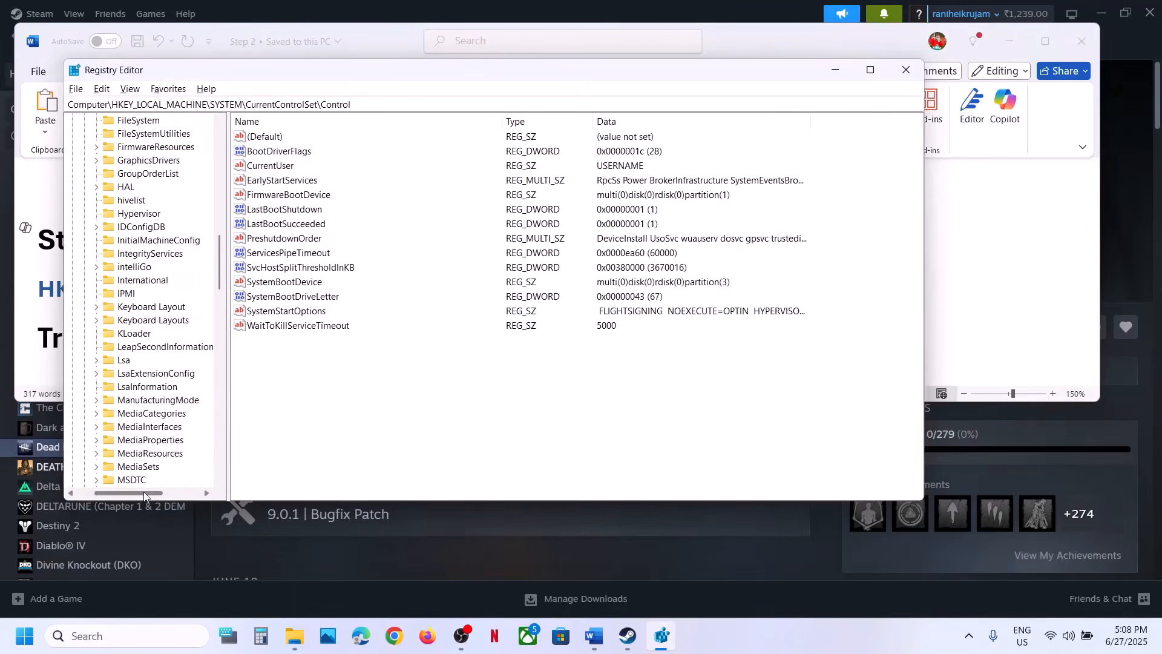
click(143, 160)
scroll(142, 168, up, 1)
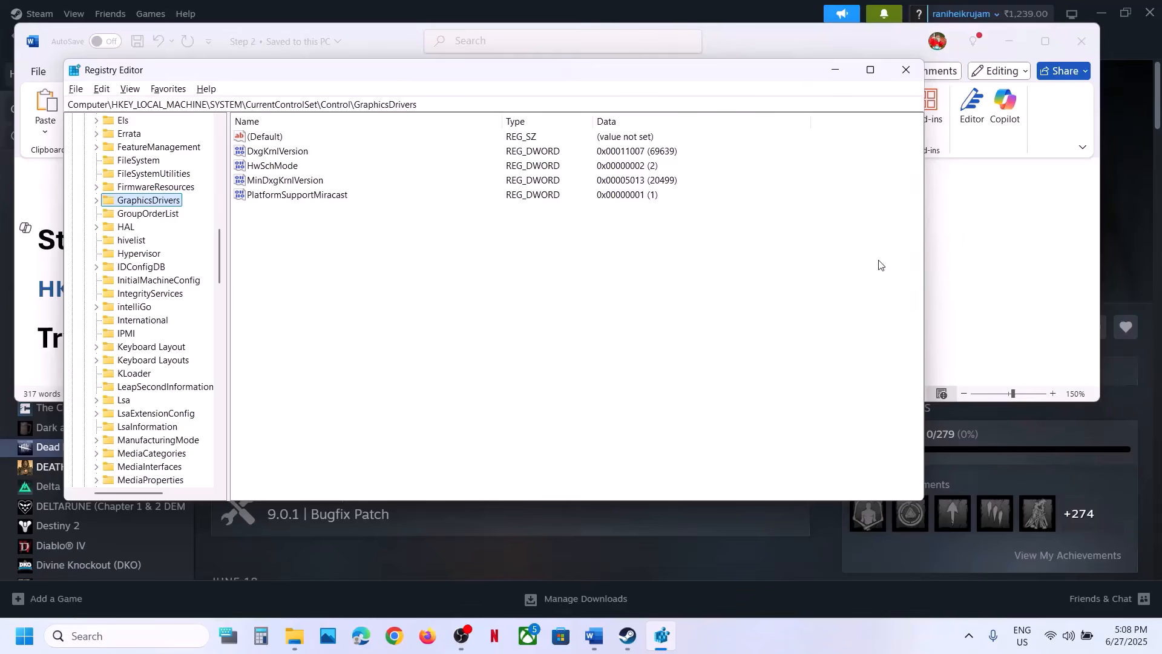
Switch to the Word document and copy the name TdrDelay from the Step 4 heading.
click(965, 271)
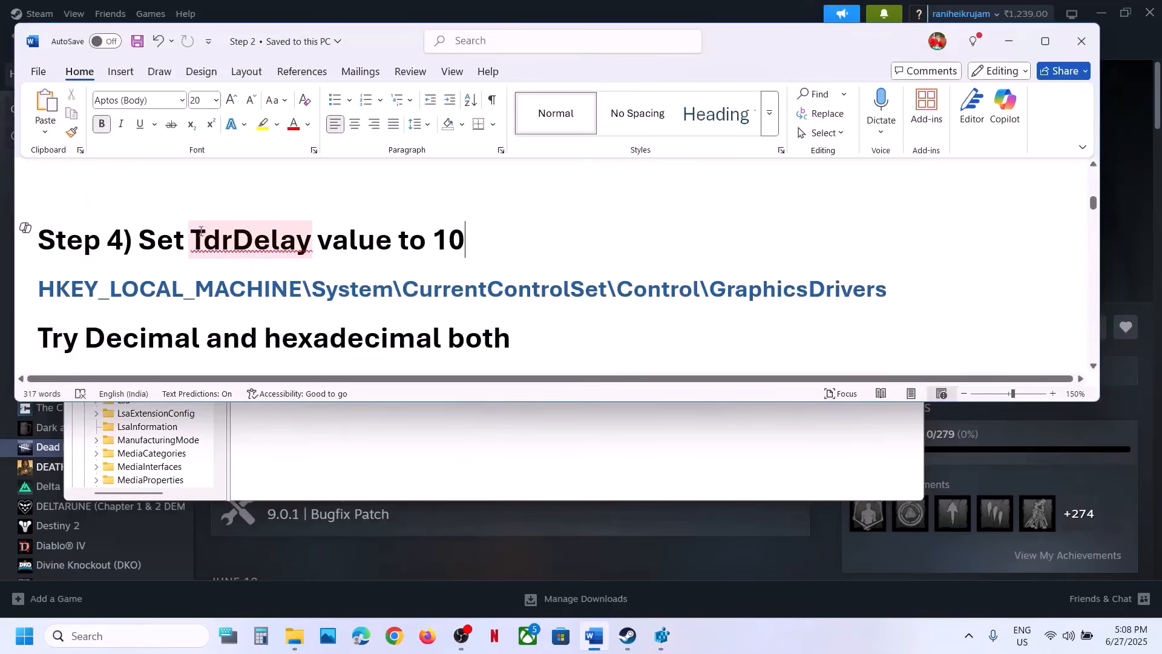
drag(197, 237, 312, 239)
key(ctrl+c)
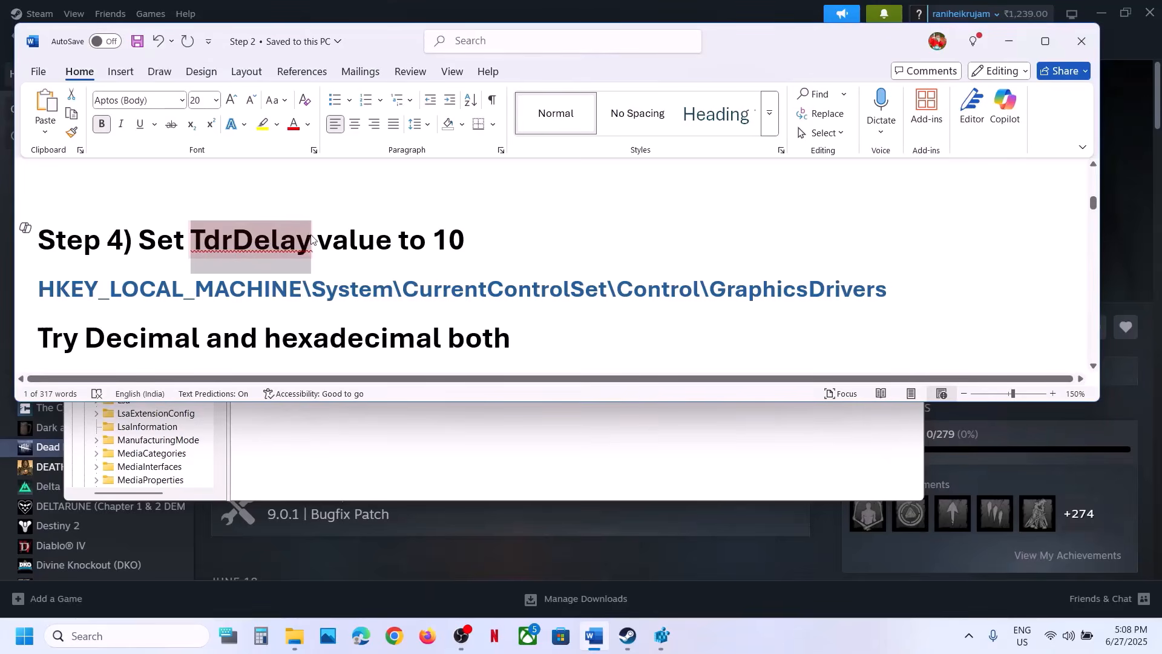
Return to Registry Editor and create a DWORD (32-bit) value named TdrDelay in the GraphicsDrivers key.
key(alt+Tab)
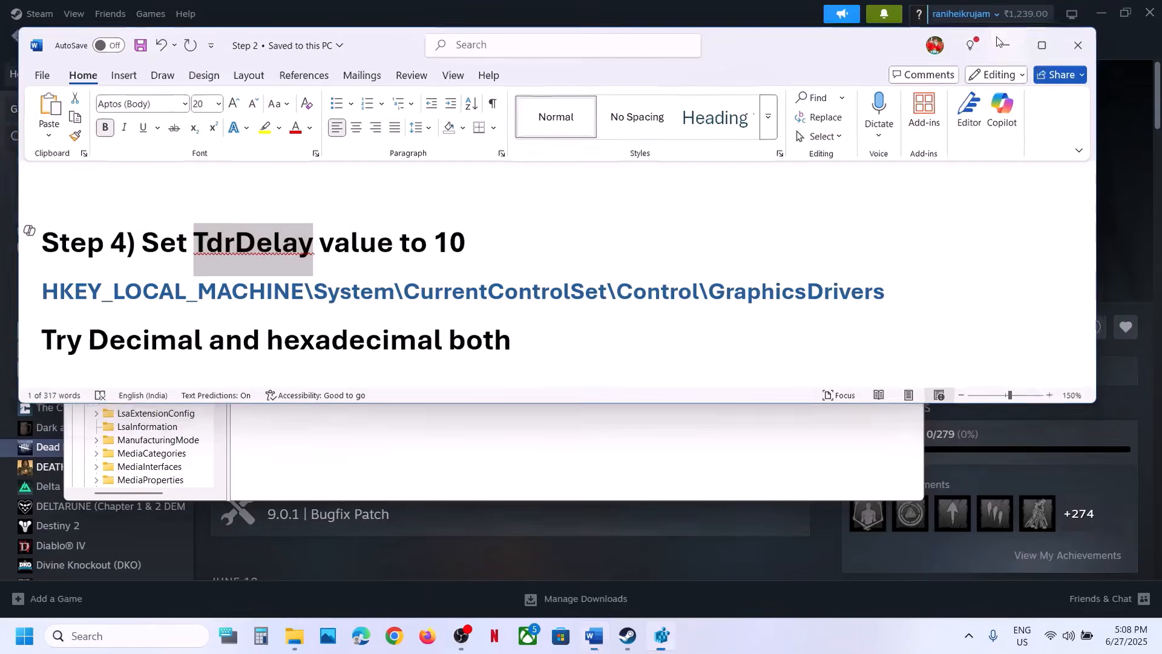
right_click(310, 223)
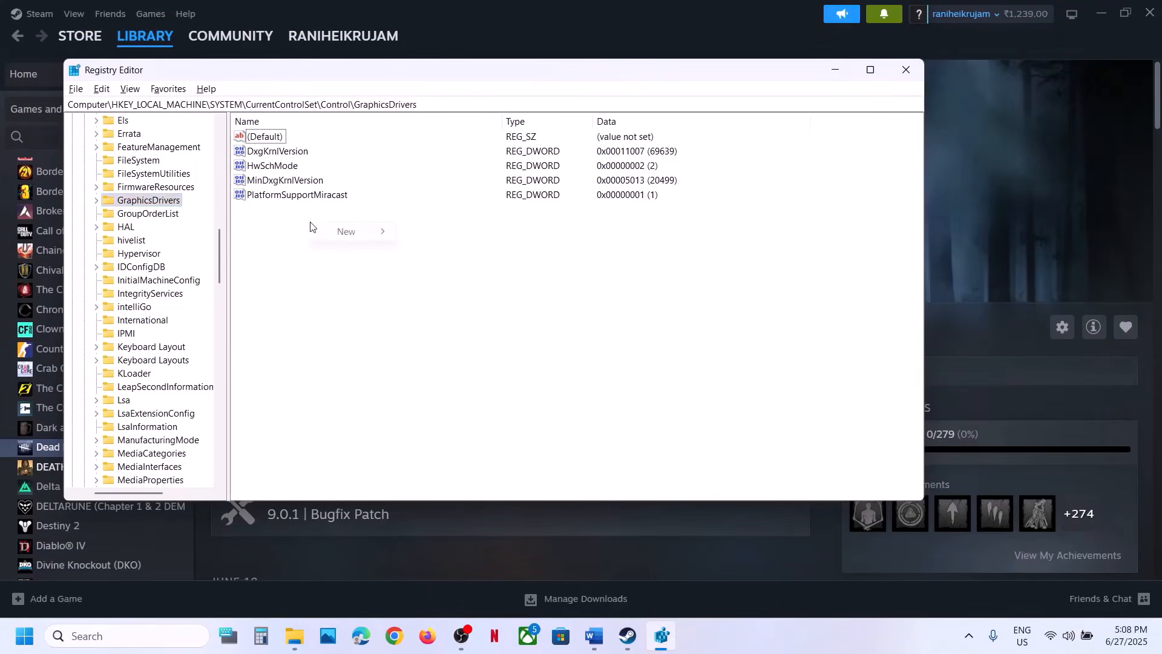
mouse_move(351, 237)
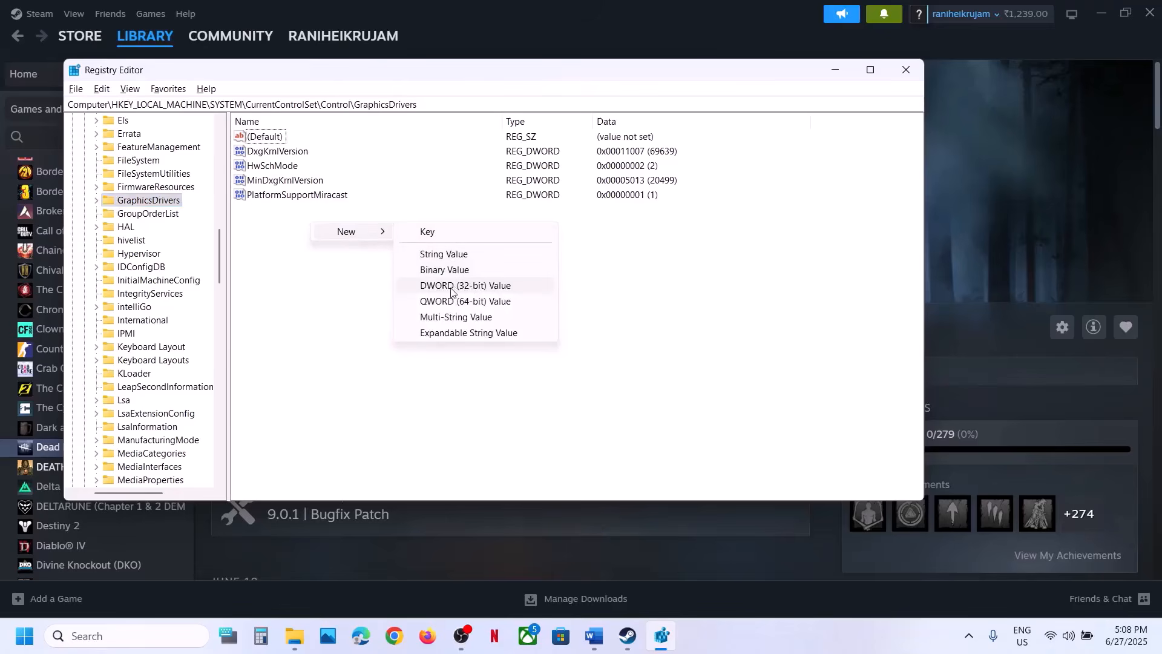
click(477, 285)
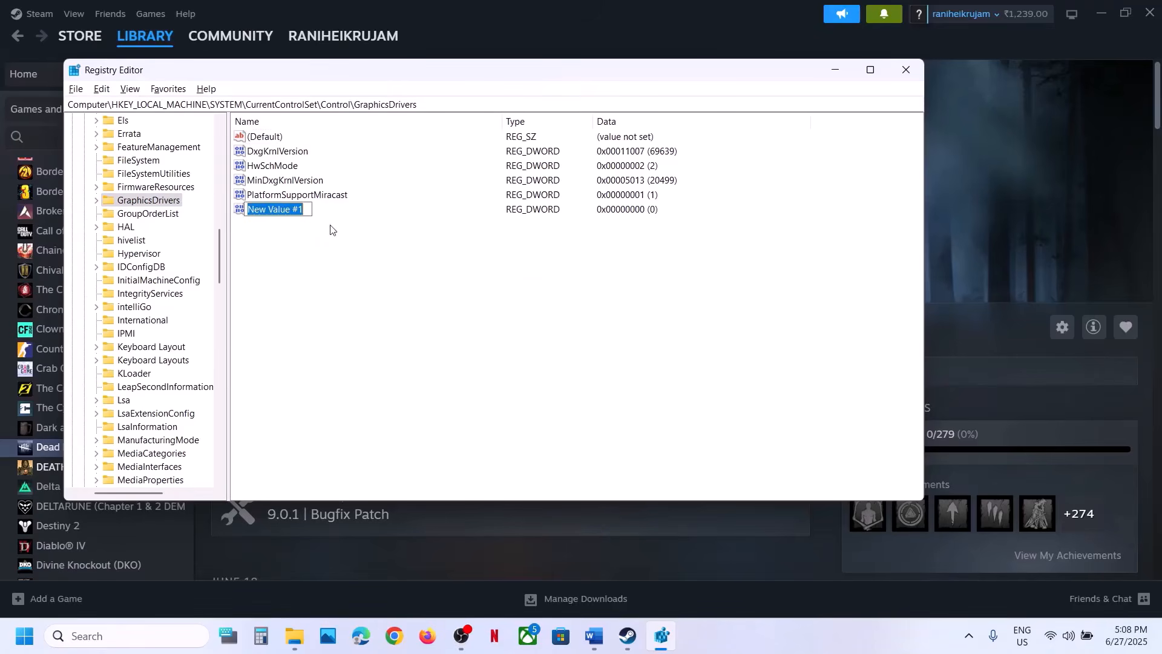
key(ctrl+v)
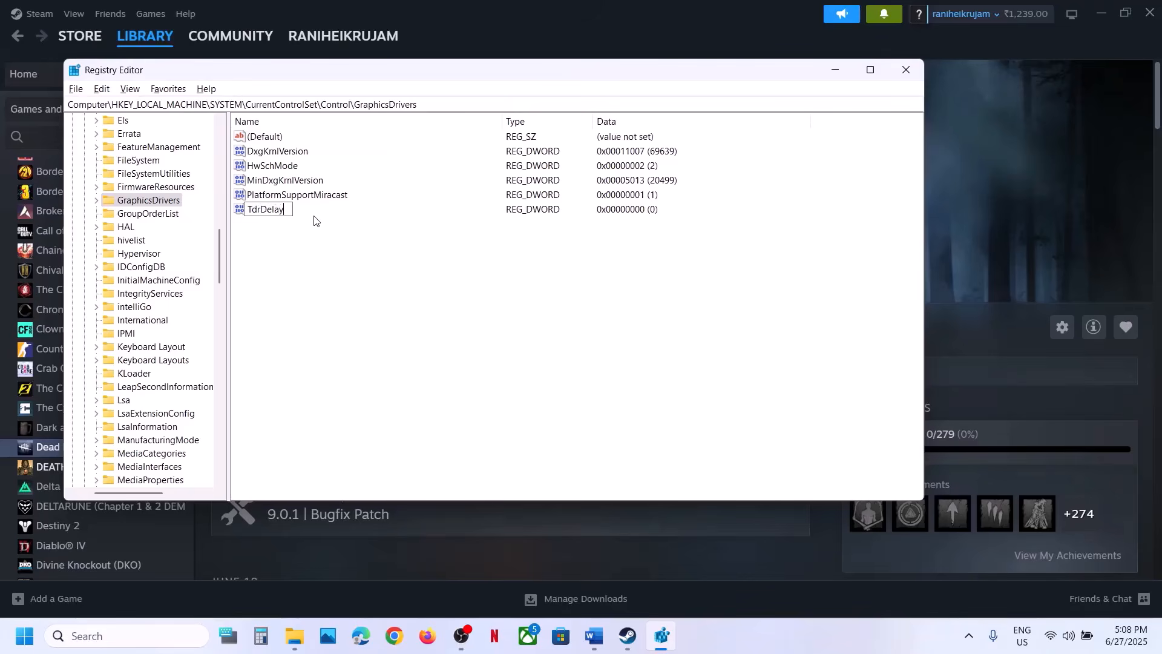
key(Return)
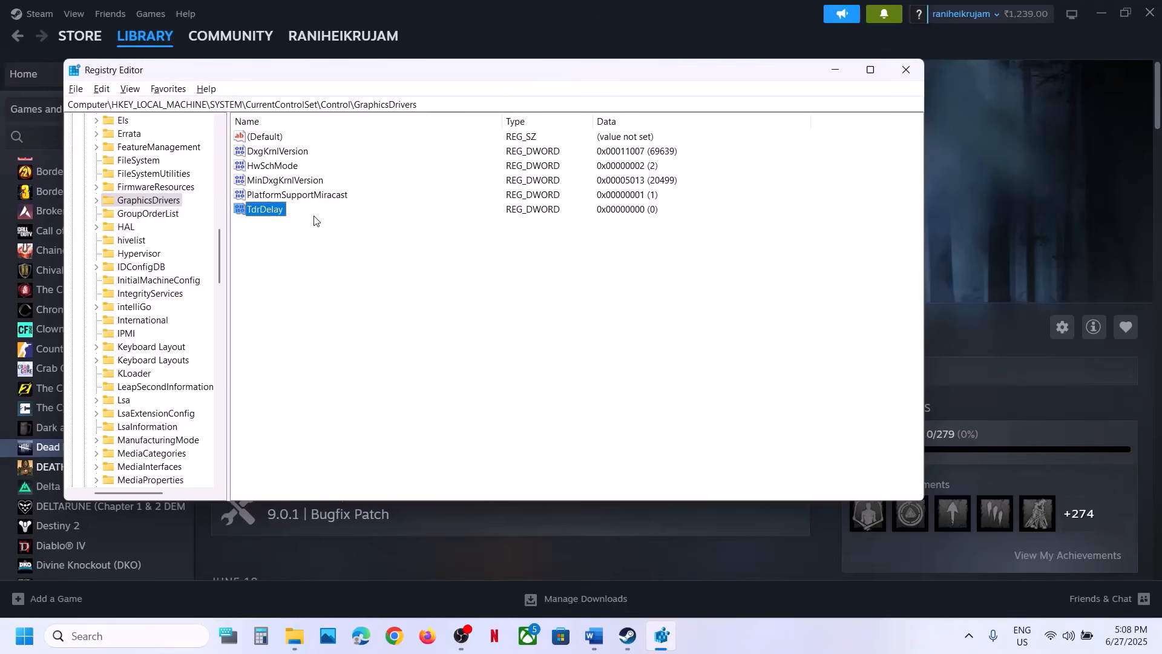
Set the TdrDelay value data to 10 with the Hexadecimal base.
double_click(272, 215)
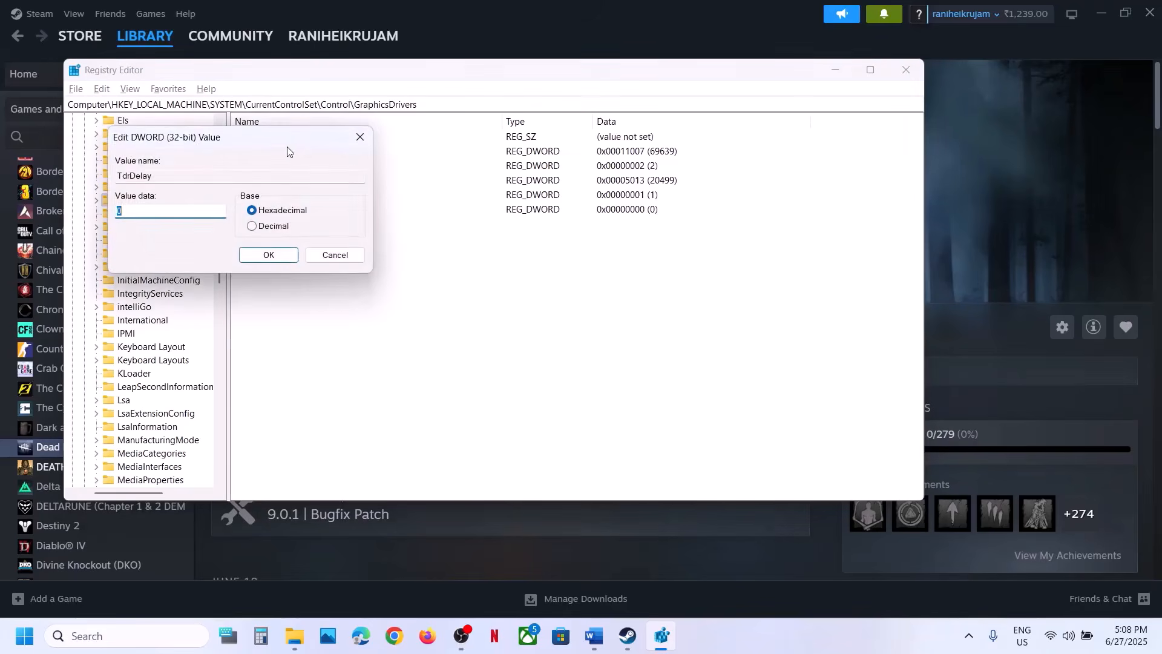
drag(291, 153, 510, 192)
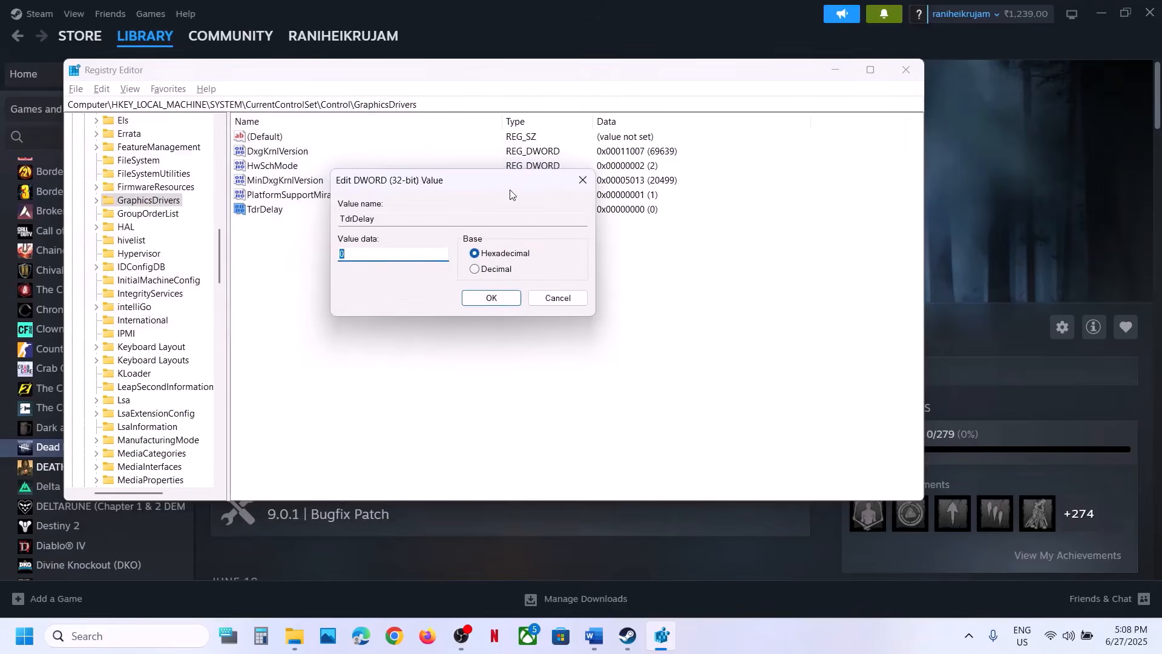
click(476, 257)
drag(382, 255, 341, 253)
text(1)
click(483, 298)
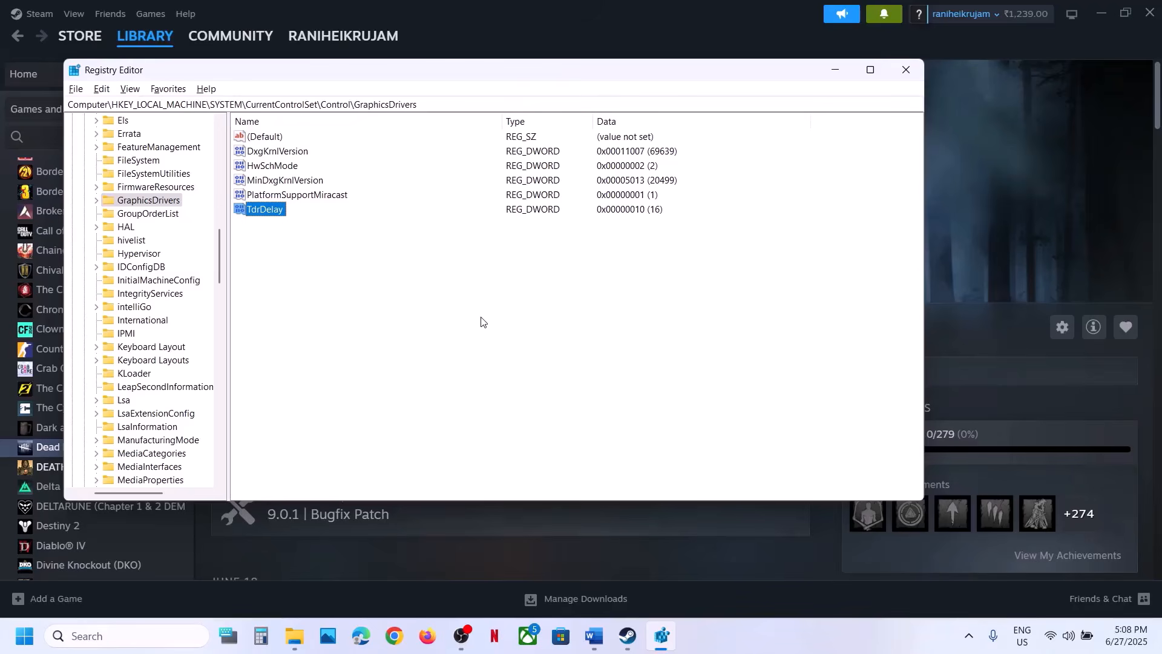
Change the TdrDelay value to base Decimal with value data 10.
double_click(261, 210)
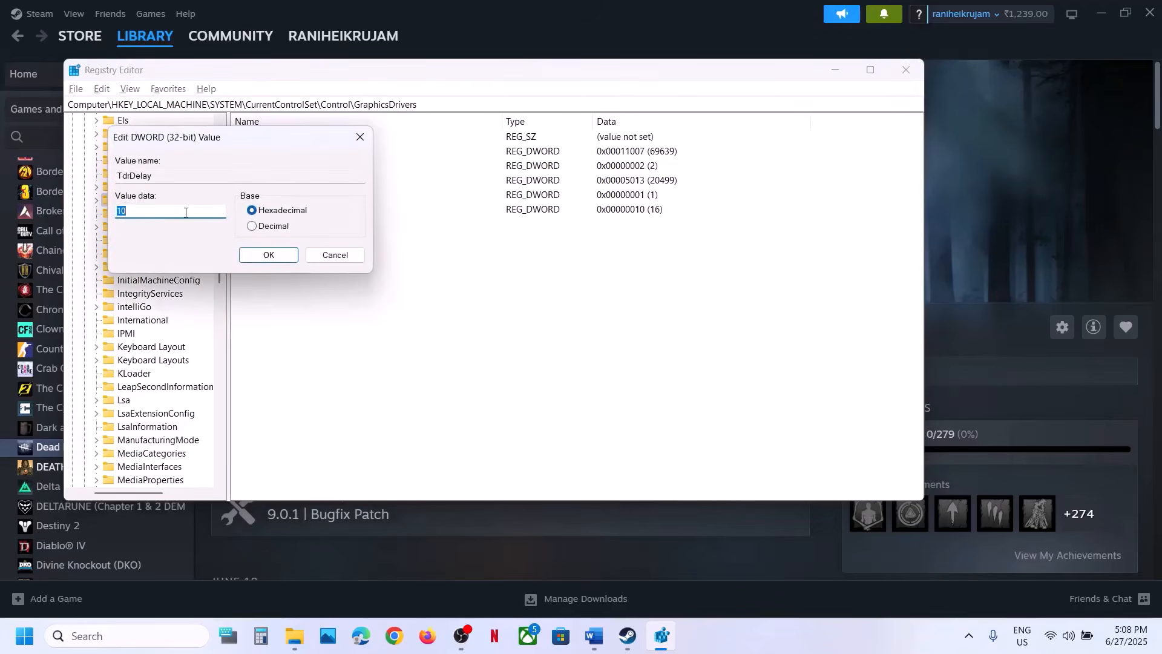
click(252, 227)
double_click(148, 209)
text(1)
click(268, 255)
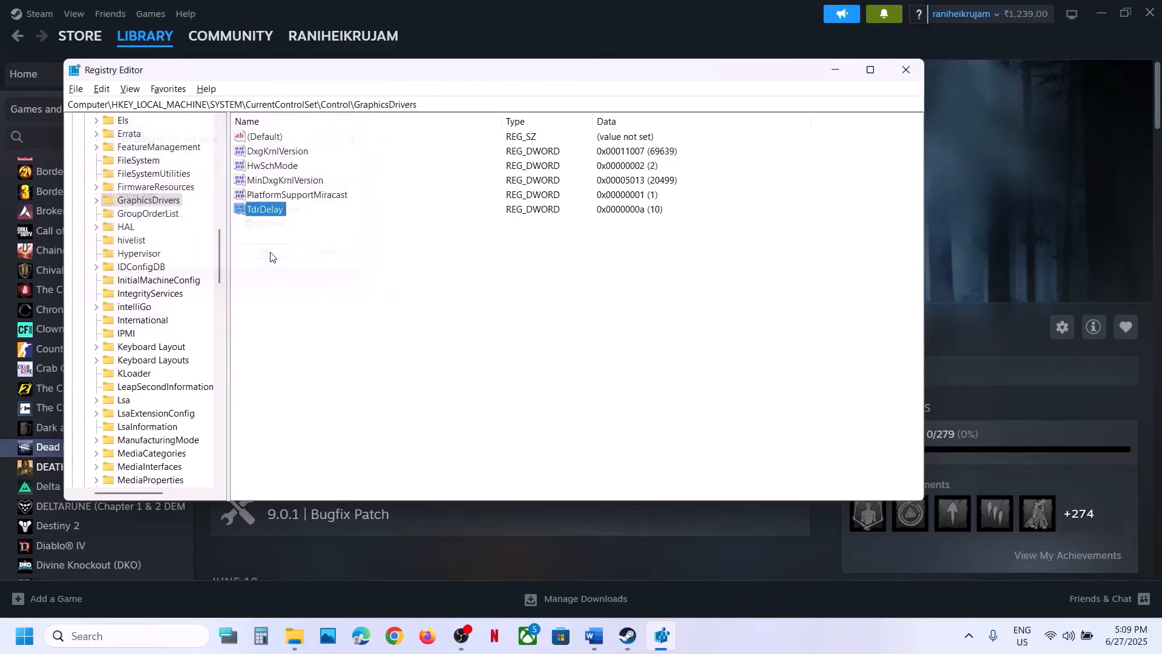
Switch to Steam, display the Windows power options that include Restart, and dismiss them without choosing one.
click(950, 265)
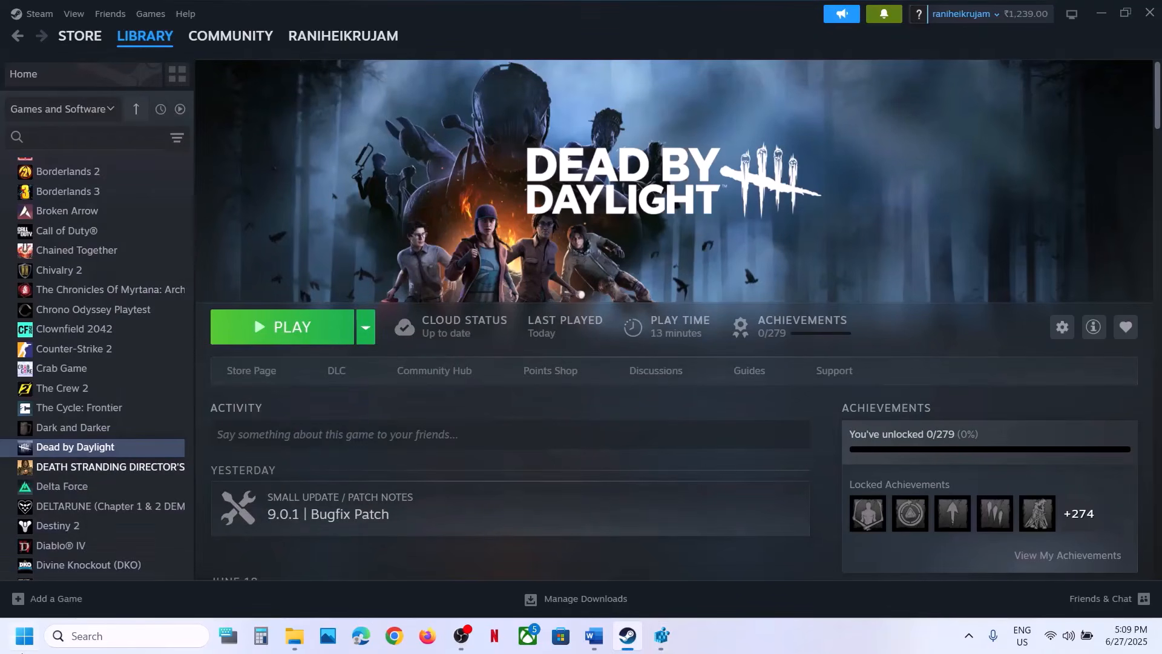
click(24, 635)
click(440, 584)
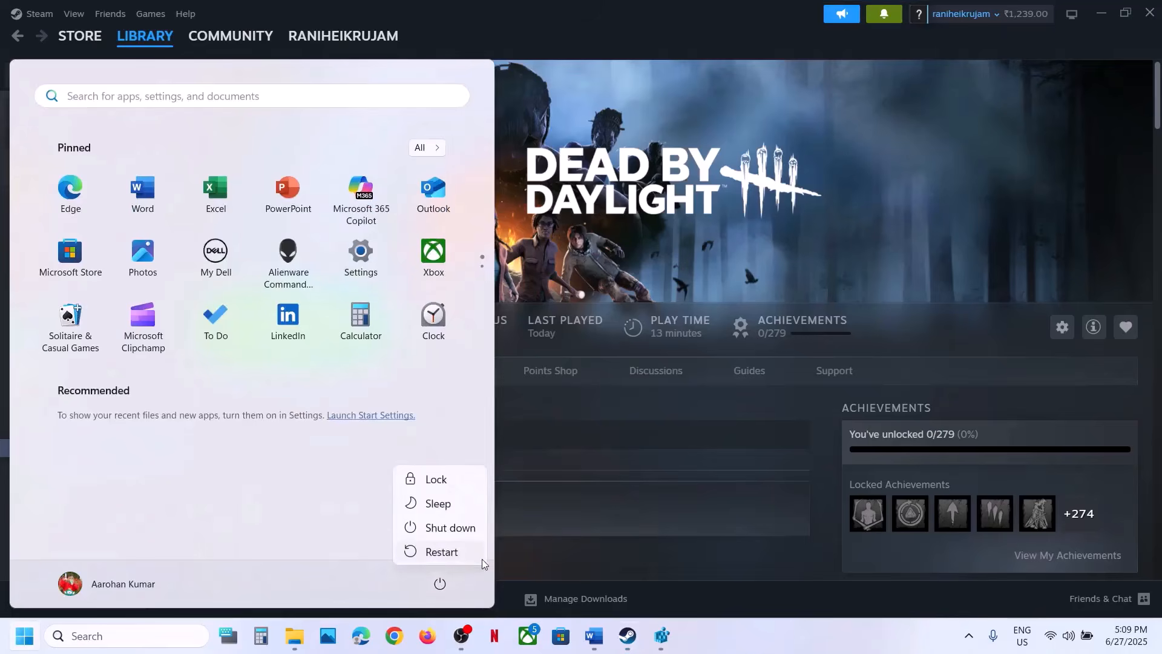
click(705, 240)
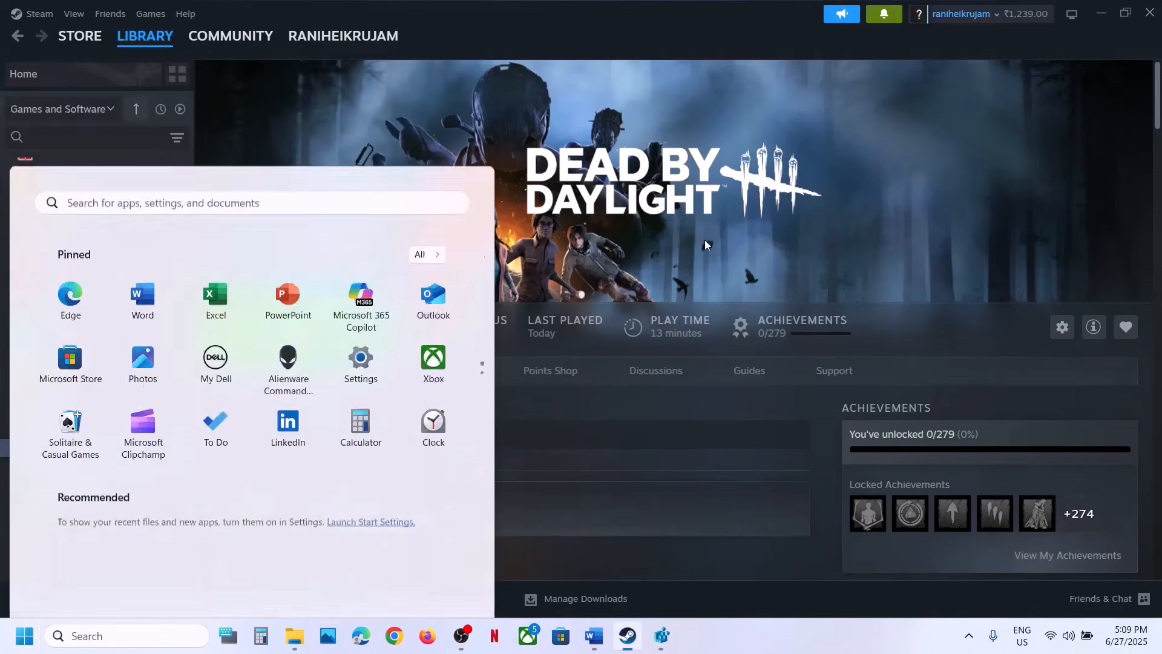
Switch back to Registry Editor and set the TdrDelay value data to 10 in Hexadecimal.
click(664, 635)
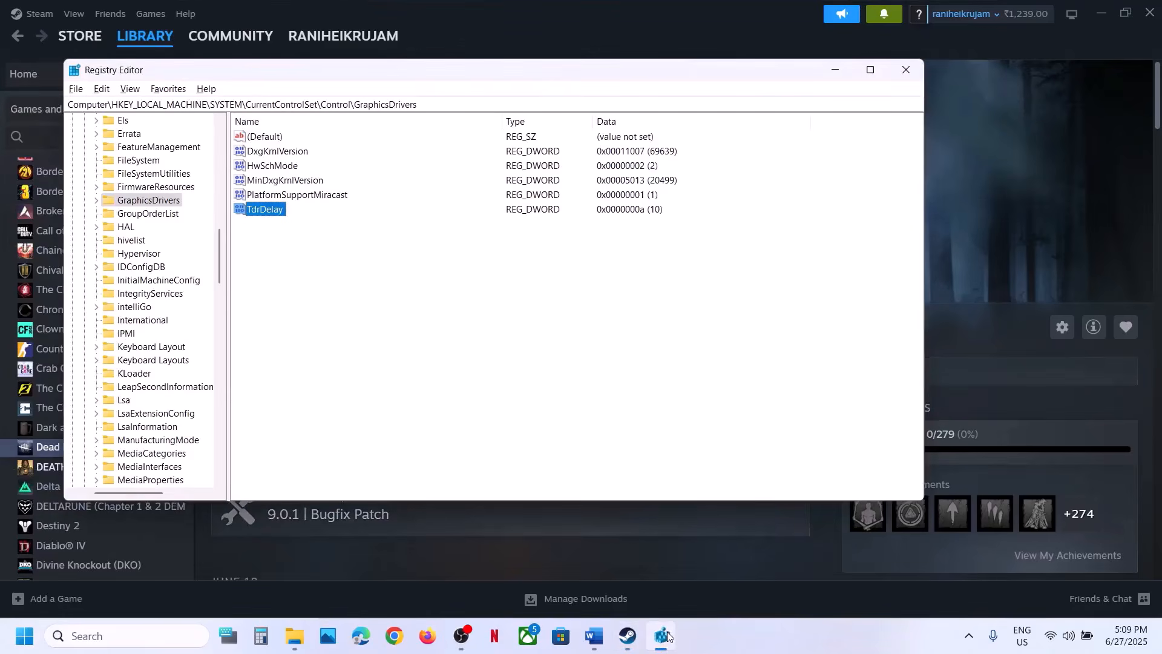
double_click(255, 211)
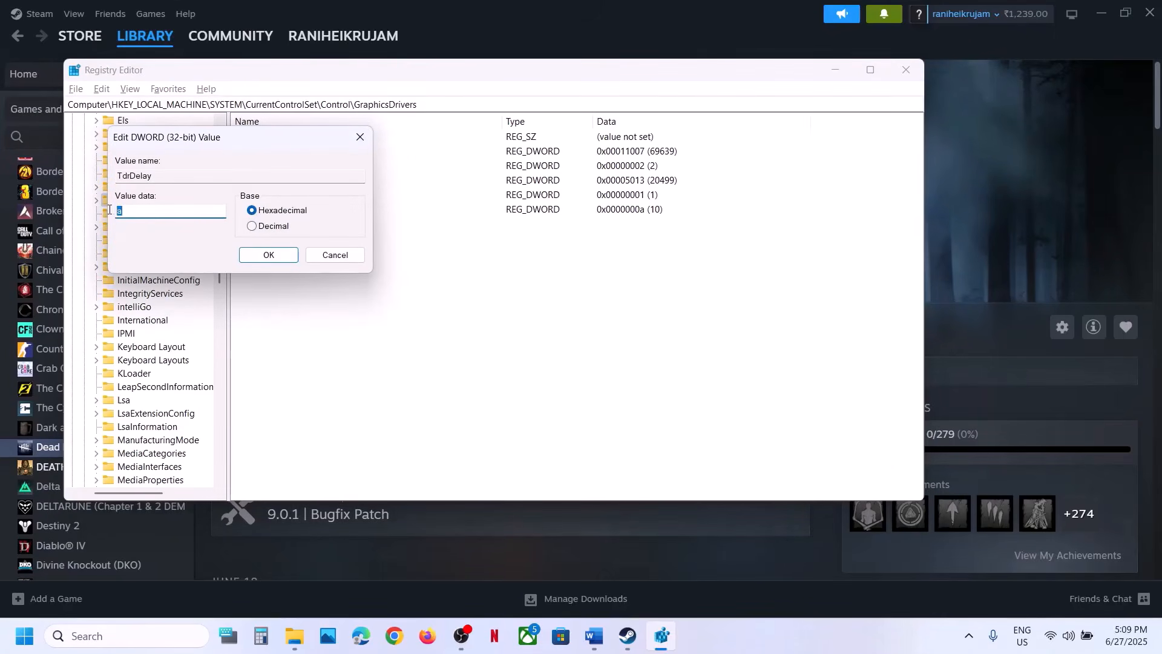
text(10)
click(264, 255)
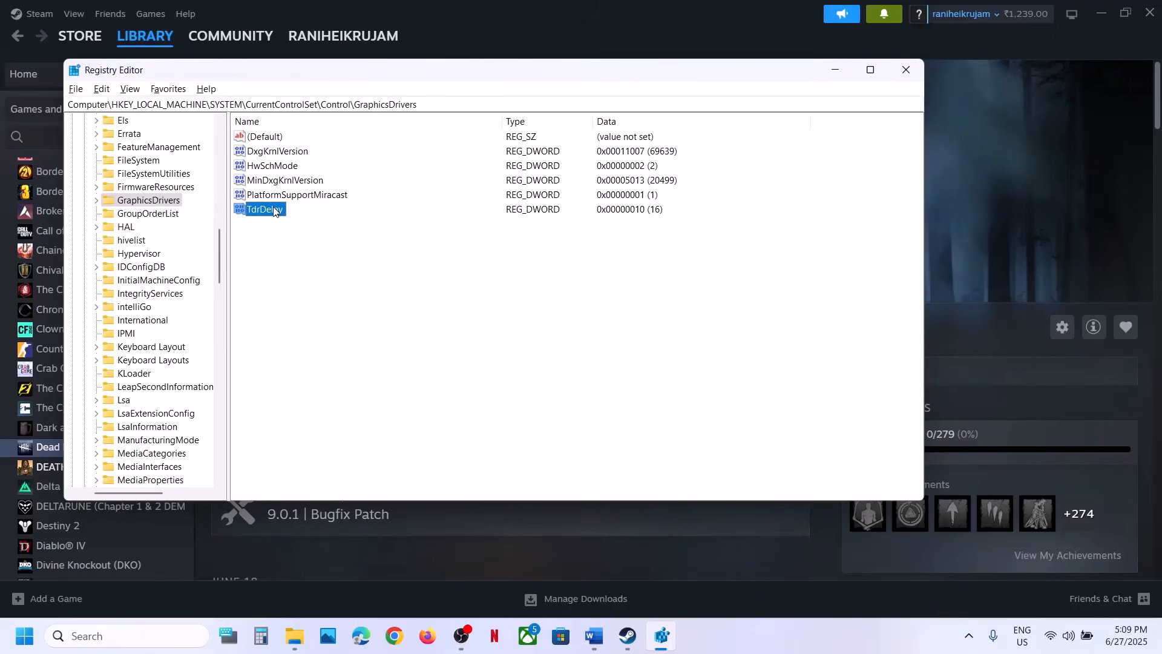
Set TdrDelay to 10 in the Decimal base and close Registry Editor.
double_click(273, 210)
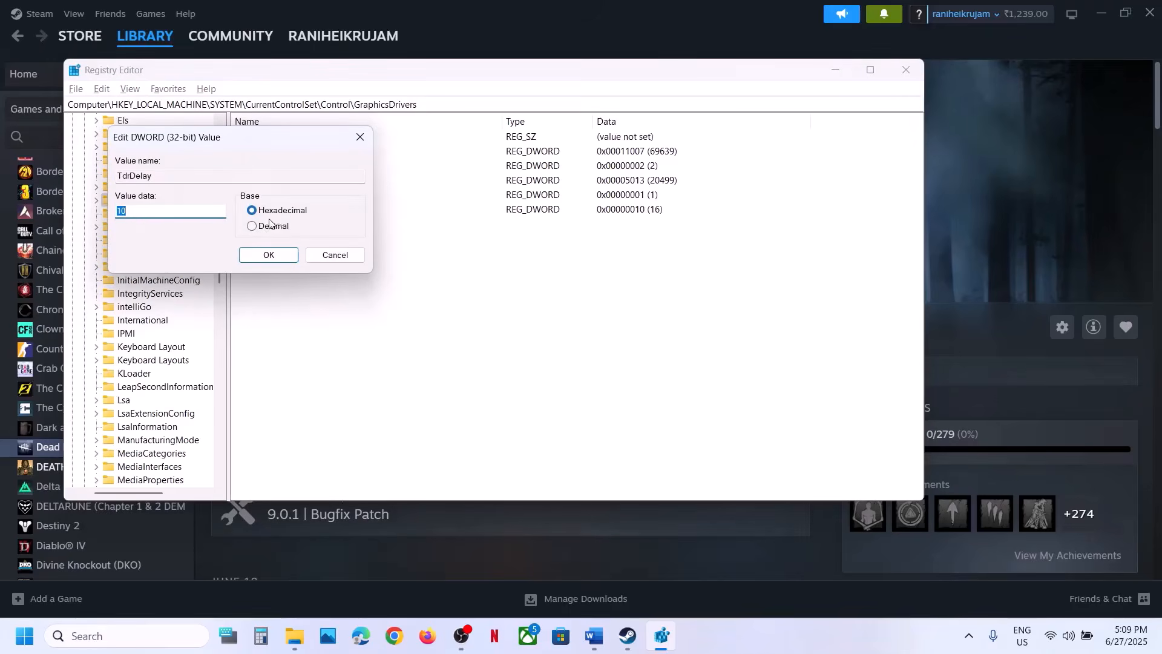
click(252, 227)
click(158, 206)
double_click(158, 207)
text(1)
click(267, 253)
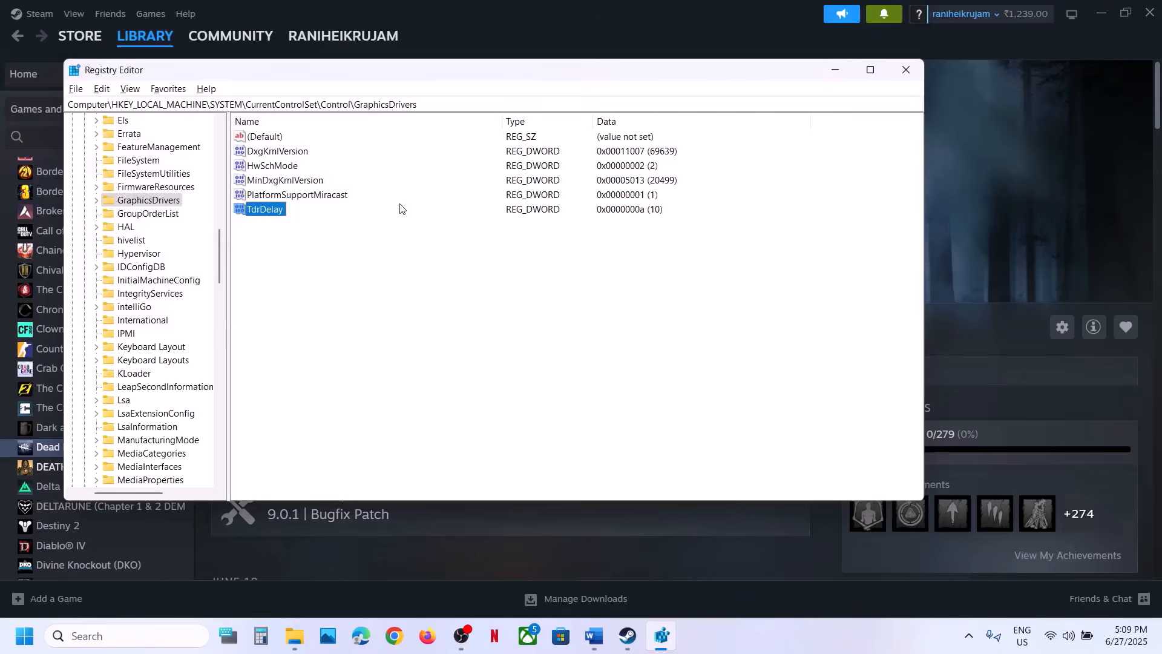
click(916, 80)
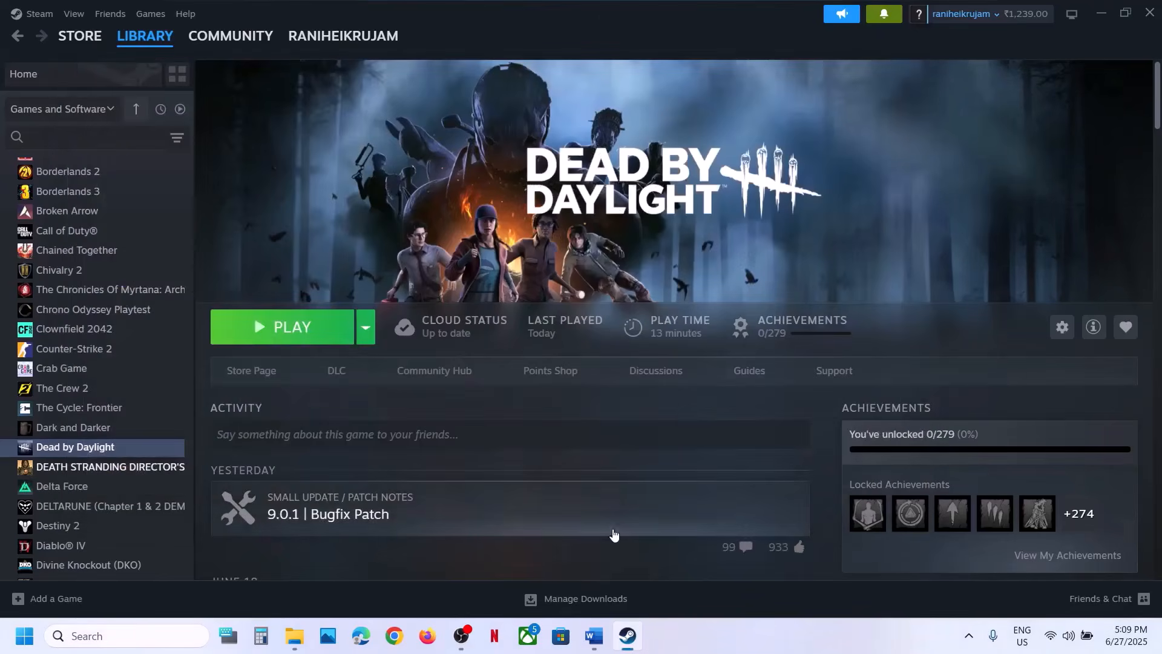
Switch to the Word document and read the Step 5 instruction on verifying the game files.
click(587, 645)
scroll(441, 250, down, 3)
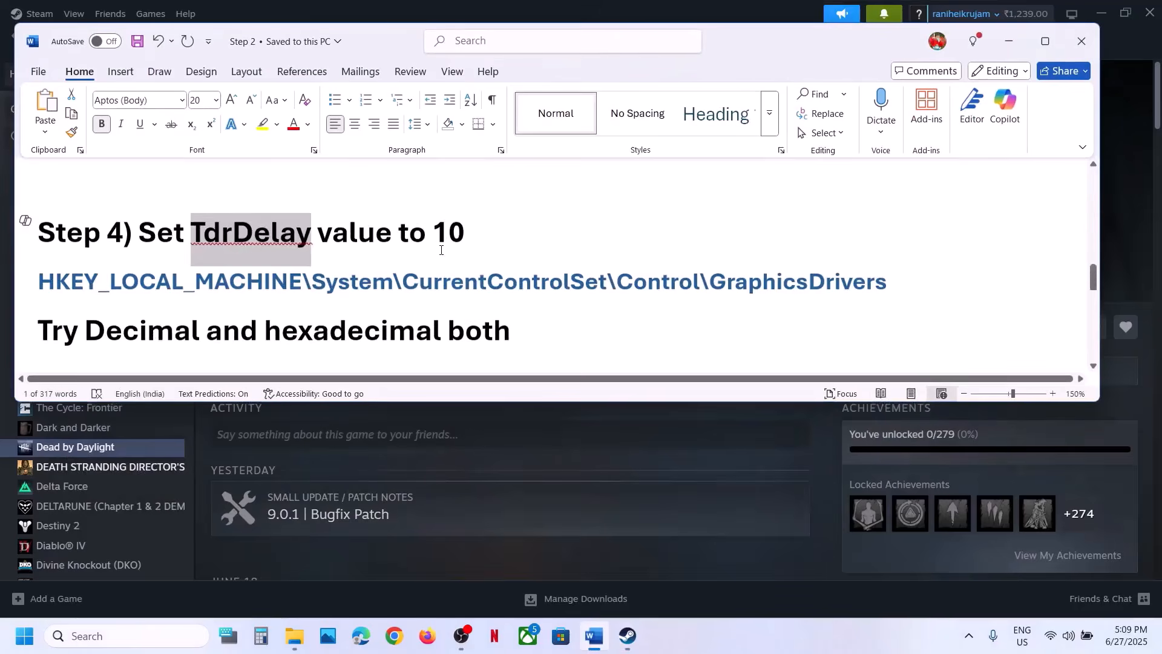
drag(209, 293, 716, 456)
Switch to Steam, view the Installed Files properties of Dead by Daylight with the file integrity check, and close them.
click(728, 457)
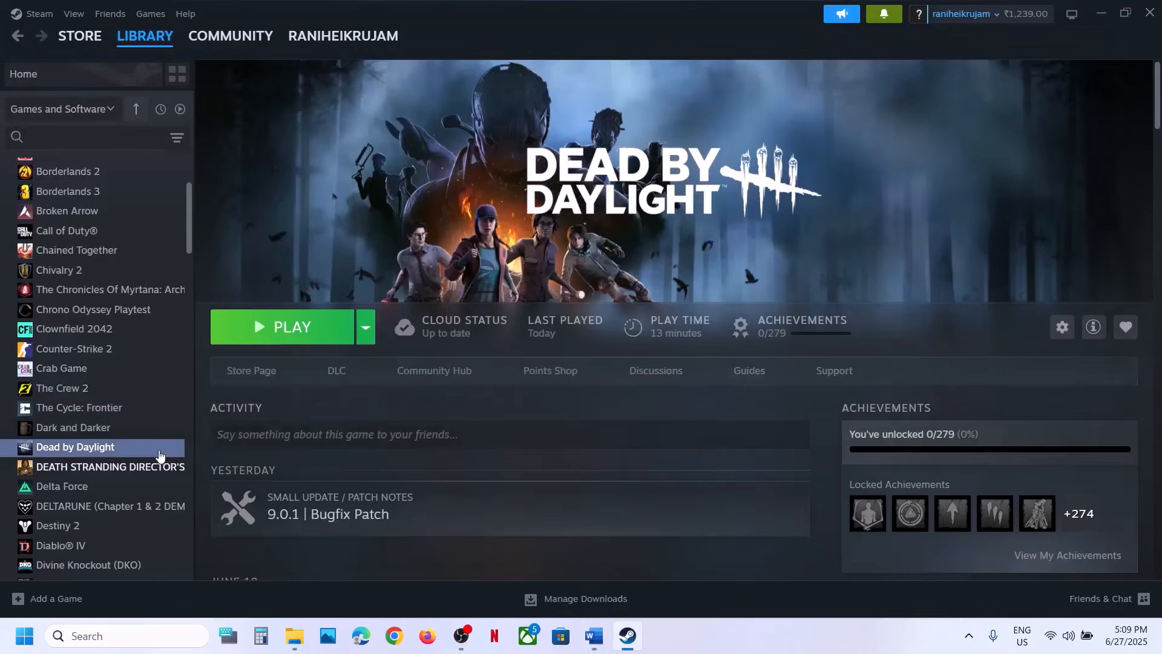
right_click(159, 449)
click(201, 567)
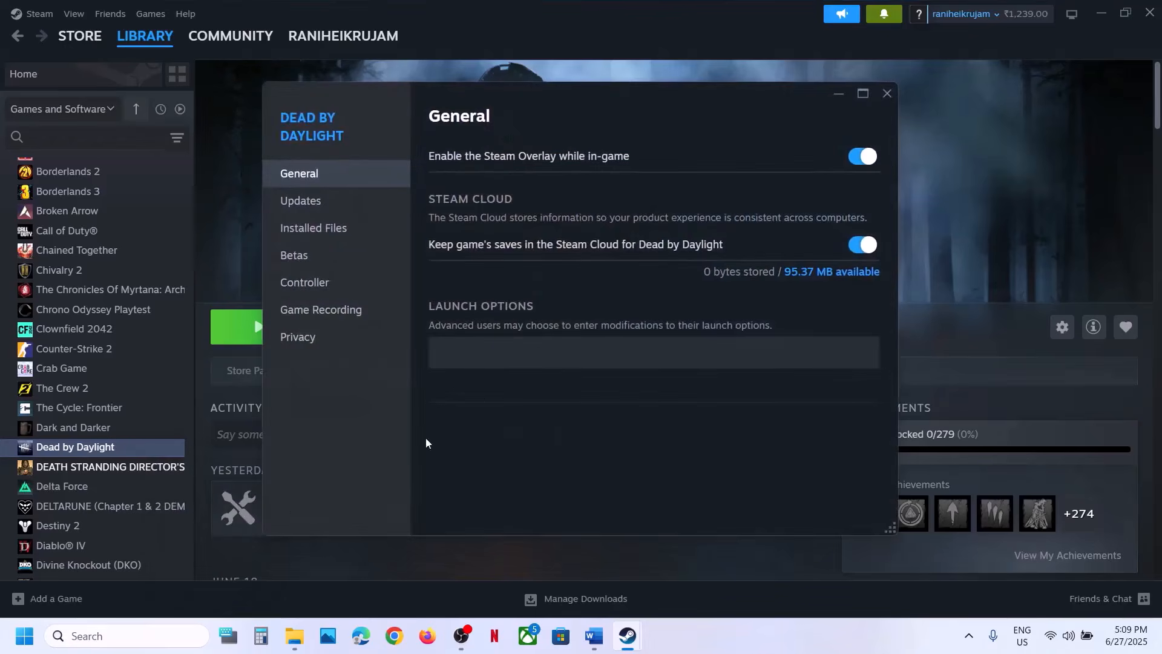
click(341, 236)
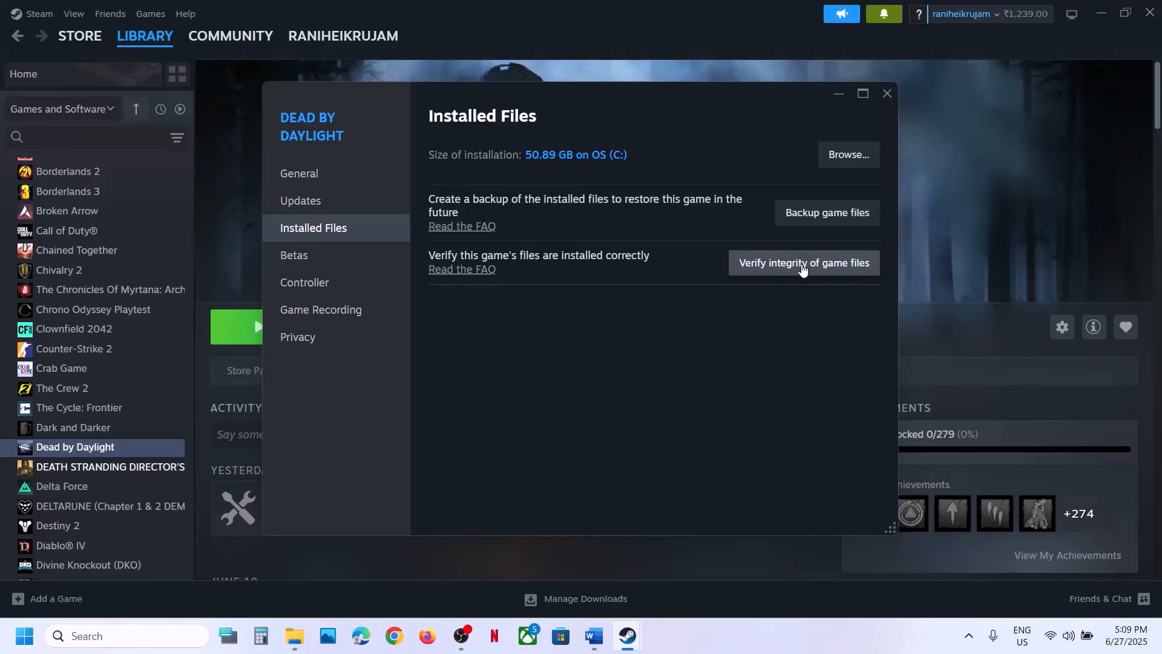
click(887, 93)
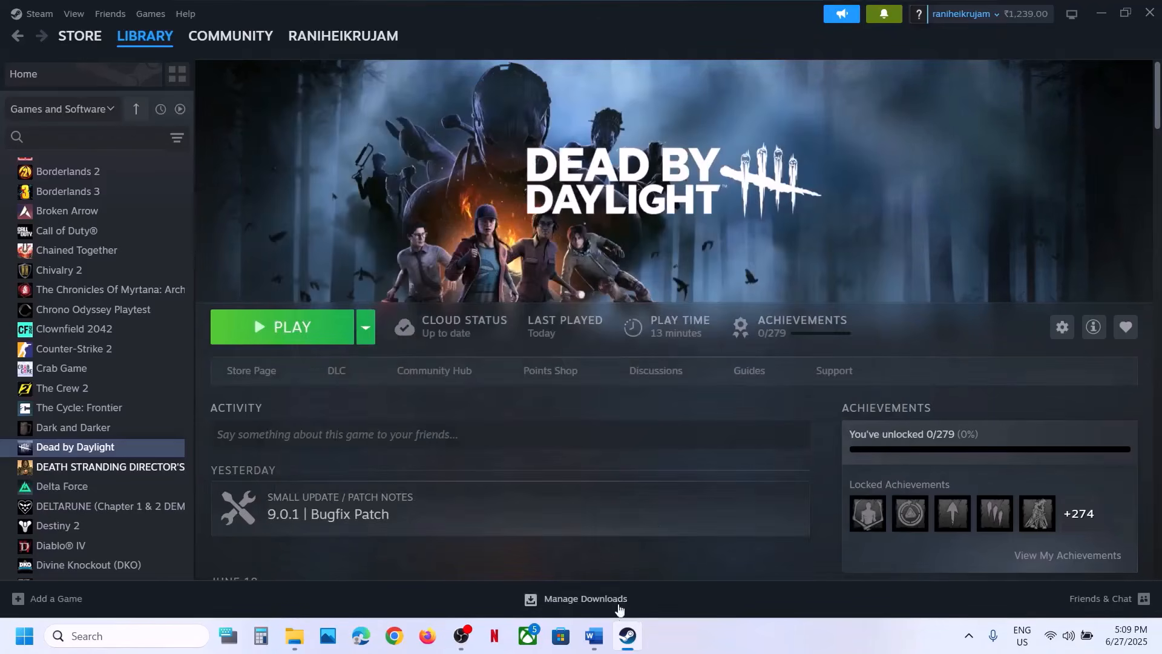
Switch to the Word document and read the Step 6 instruction on clearing the Steam download cache.
click(595, 636)
scroll(431, 279, down, 2)
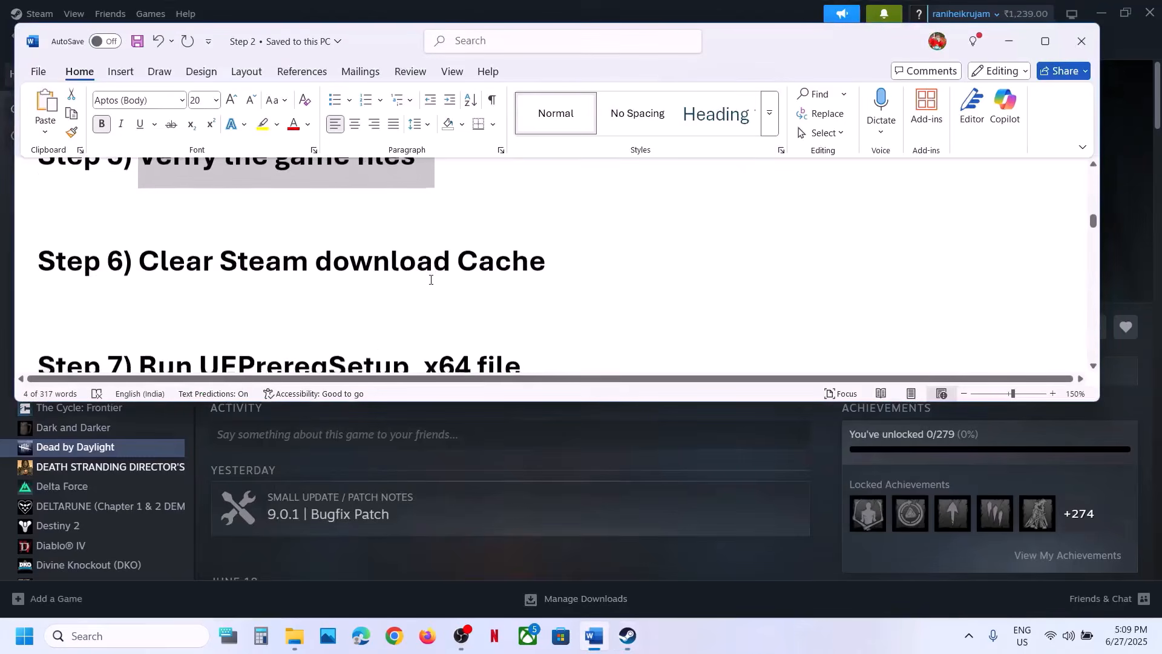
scroll(431, 279, up, 1)
drag(248, 290, 546, 311)
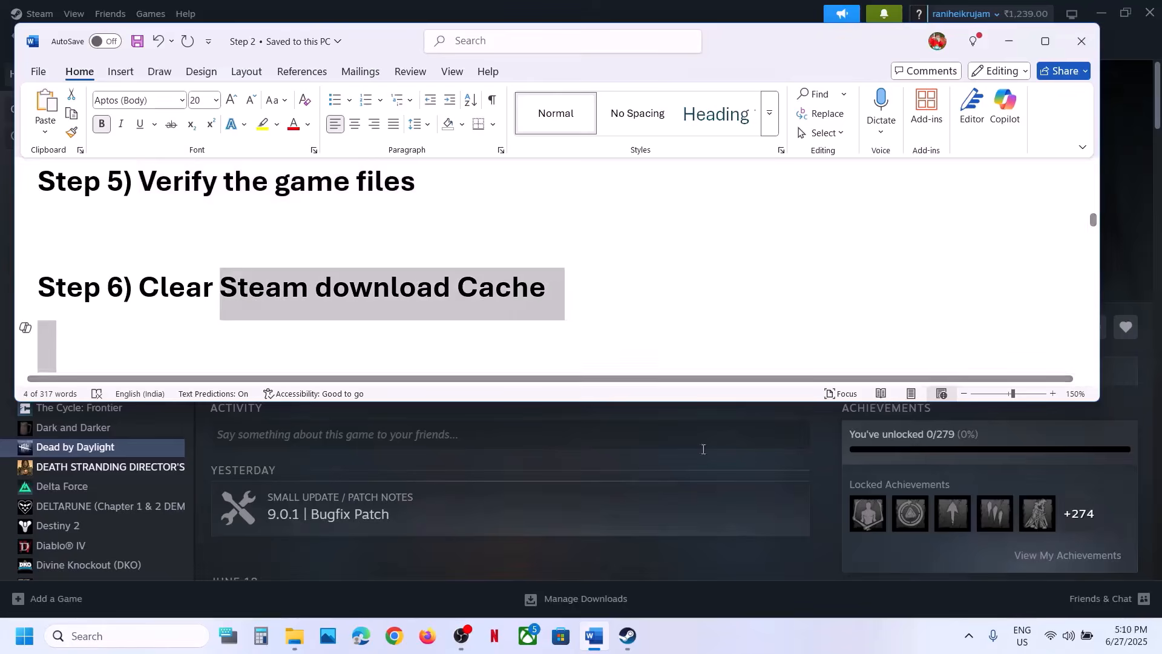
Switch to Steam, view the Clear Download Cache confirmation in the Downloads settings, dismiss it and close the settings.
click(707, 452)
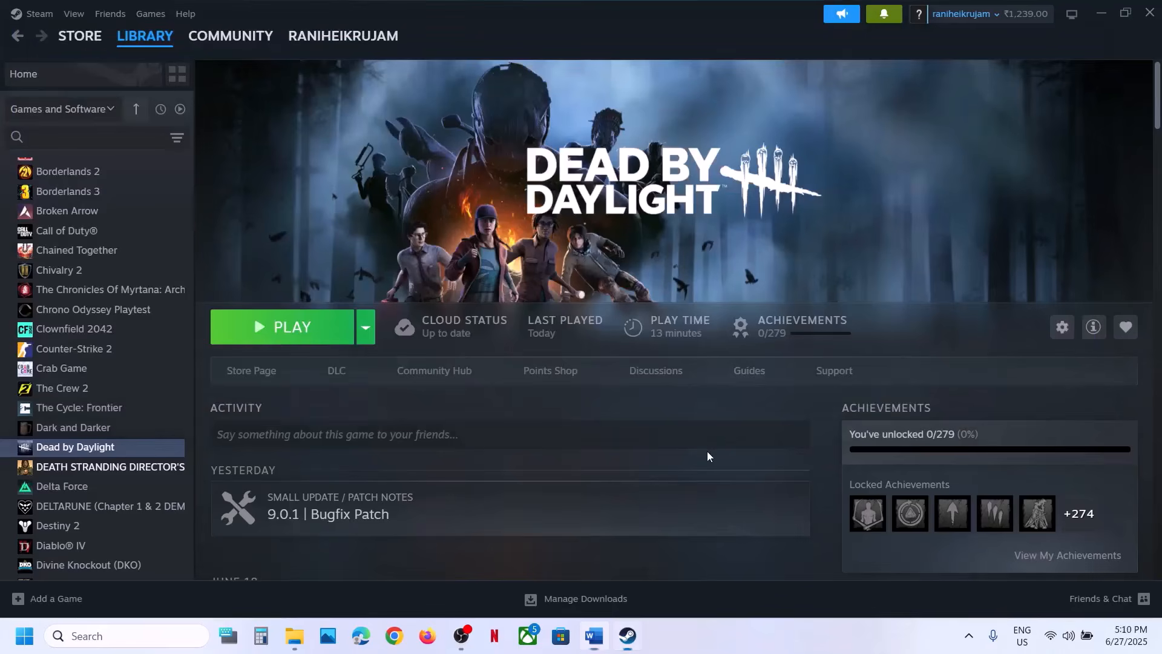
click(44, 18)
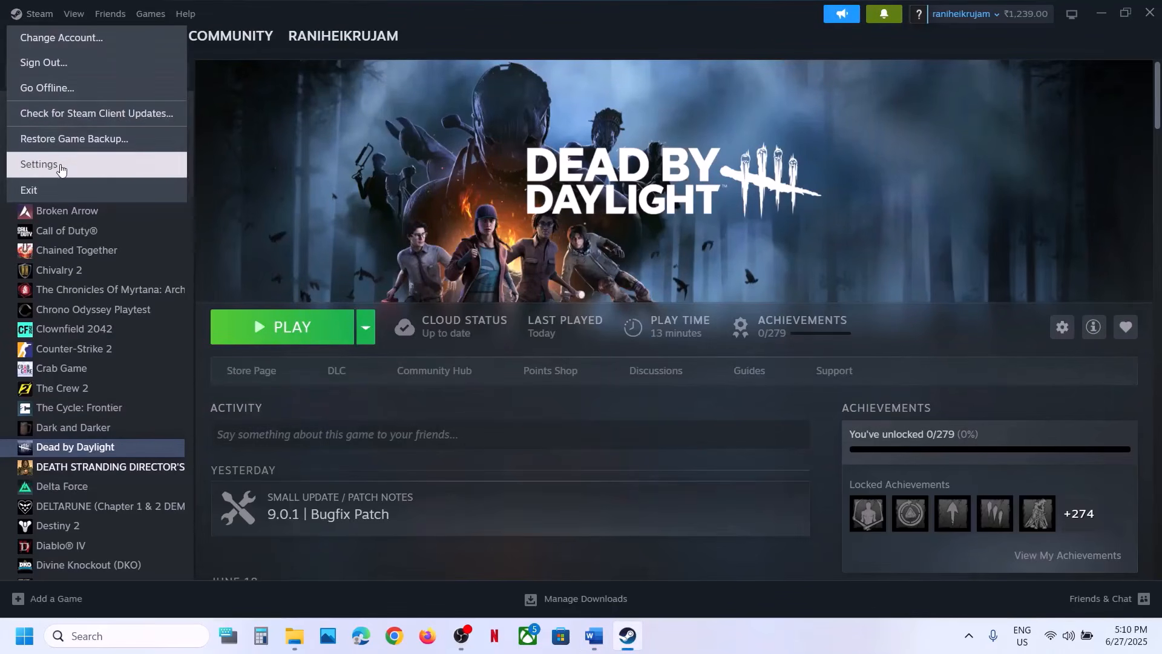
click(59, 164)
click(372, 322)
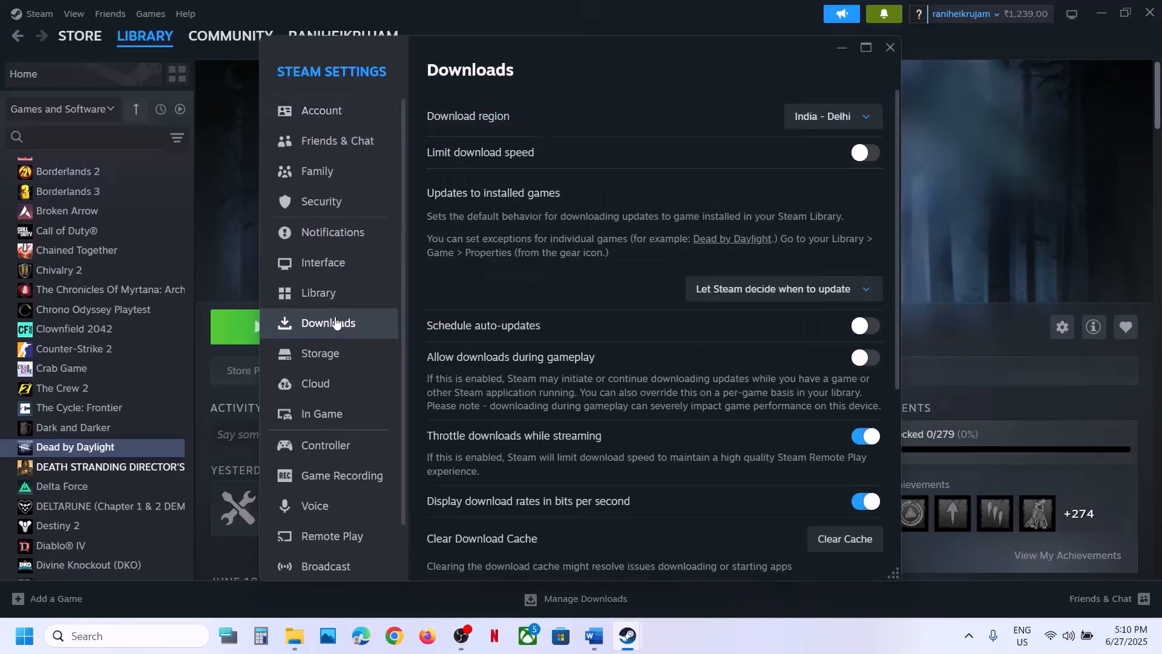
scroll(763, 274, down, 2)
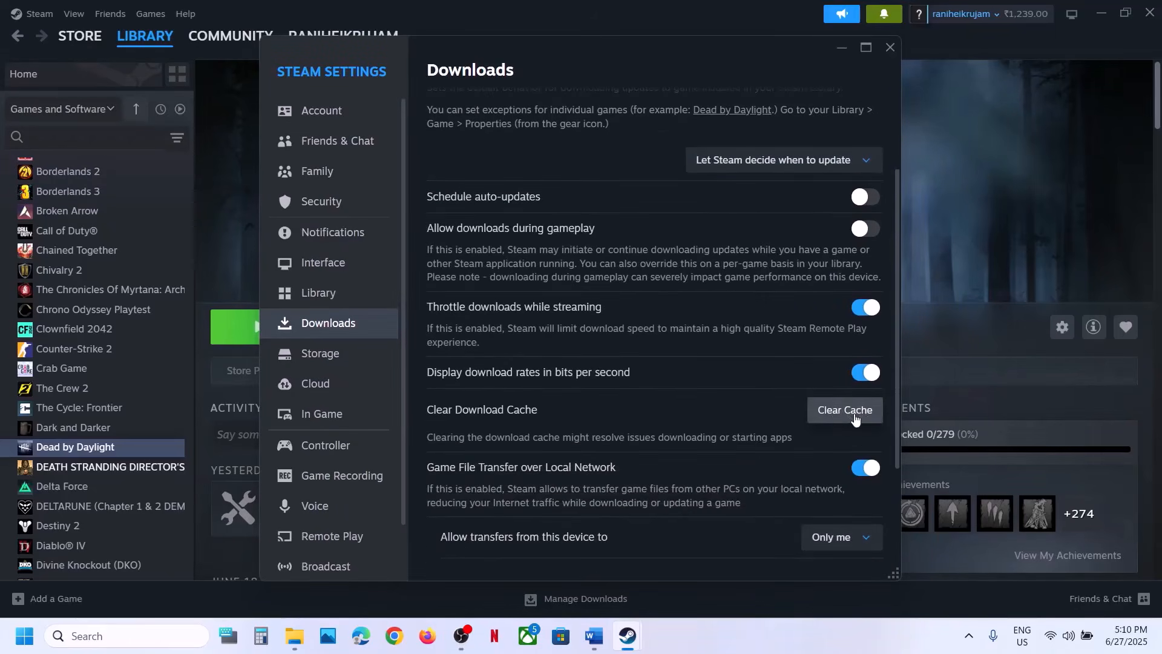
click(854, 413)
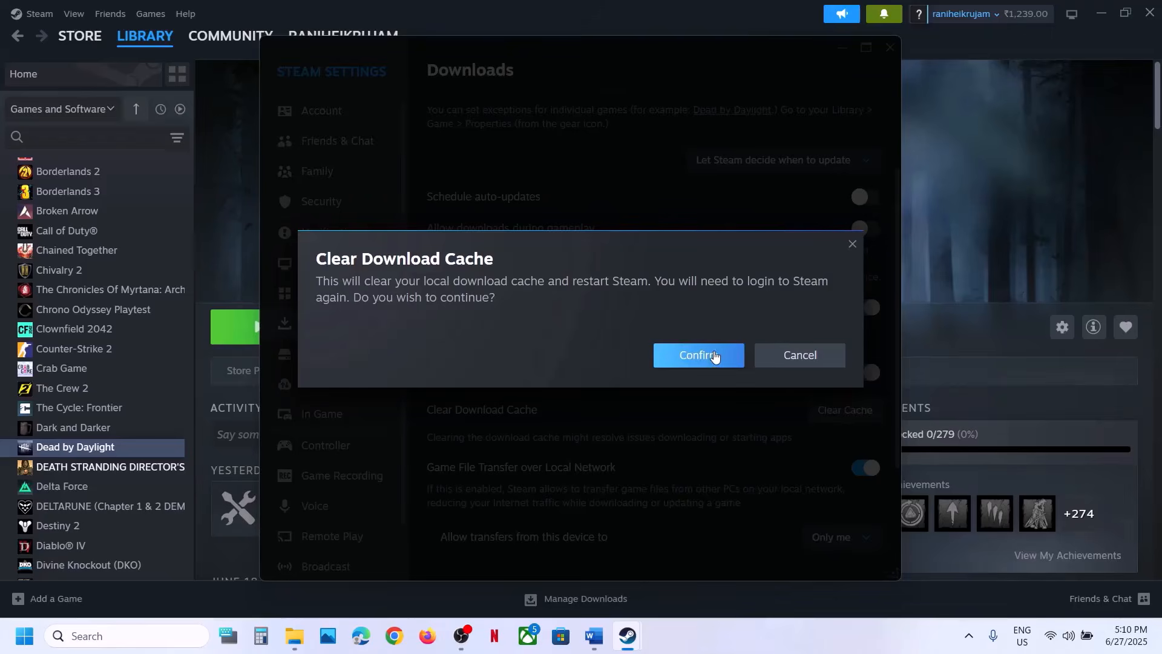
click(851, 244)
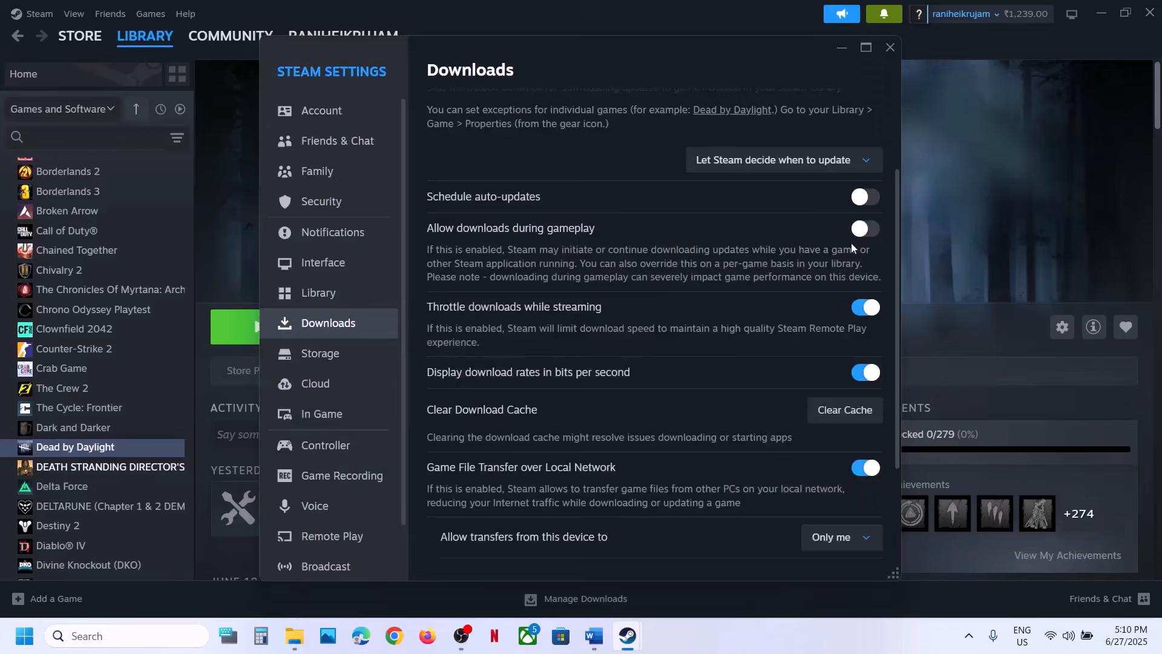
click(889, 46)
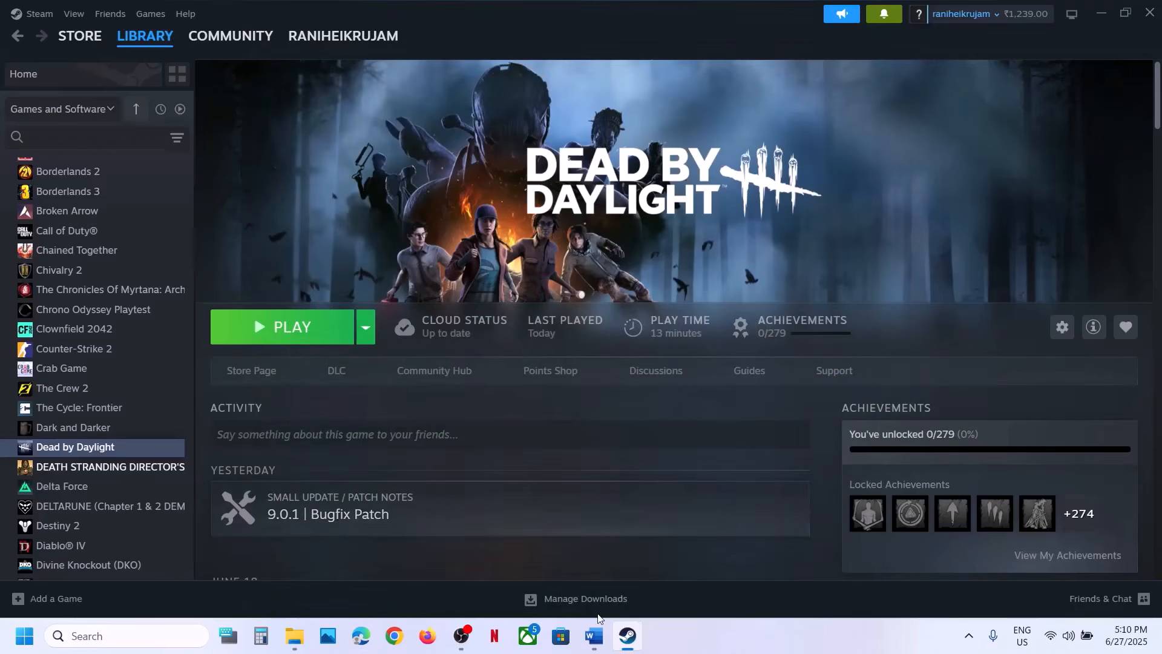
Switch to the Word document and read the Step 7 instruction on running the UEPrereqSetup_x64 file.
click(594, 635)
scroll(469, 292, down, 2)
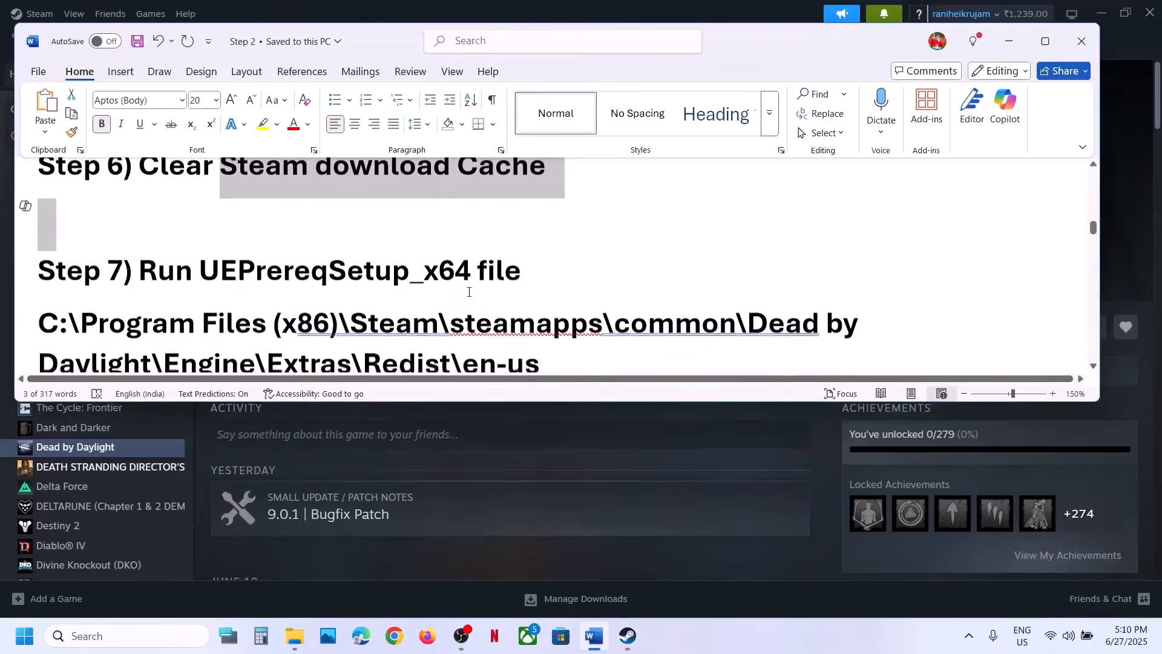
scroll(469, 292, down, 1)
drag(520, 237, 258, 236)
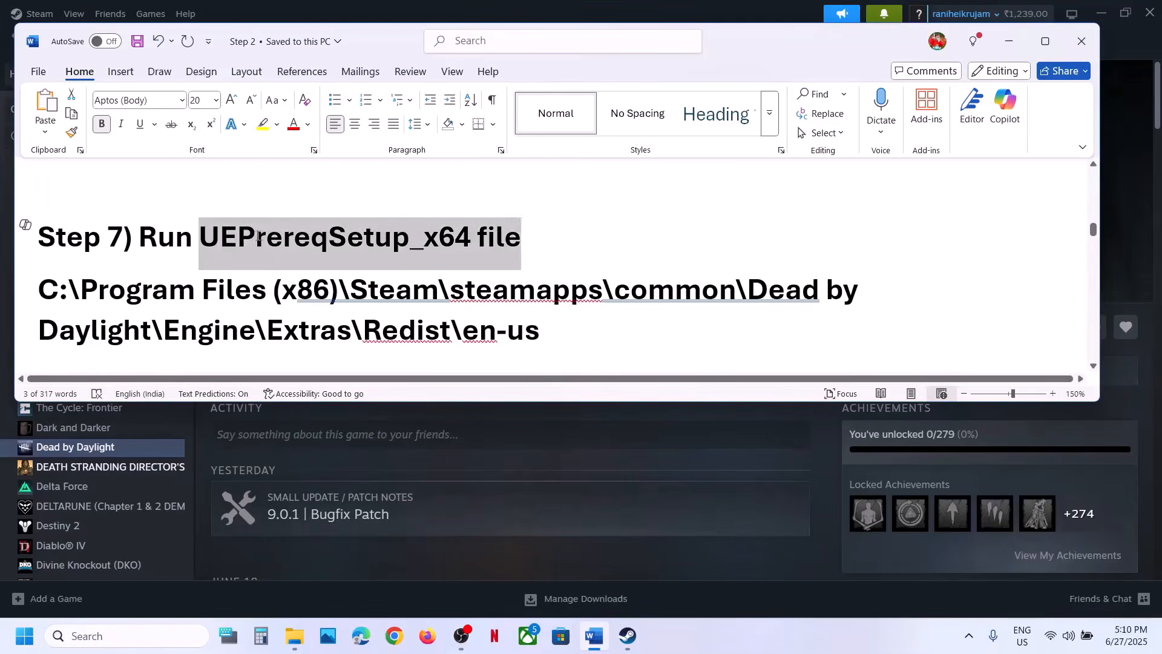
Switch to Steam, browse the local files of Dead by Daylight, and check the folder path in the Word document.
click(394, 408)
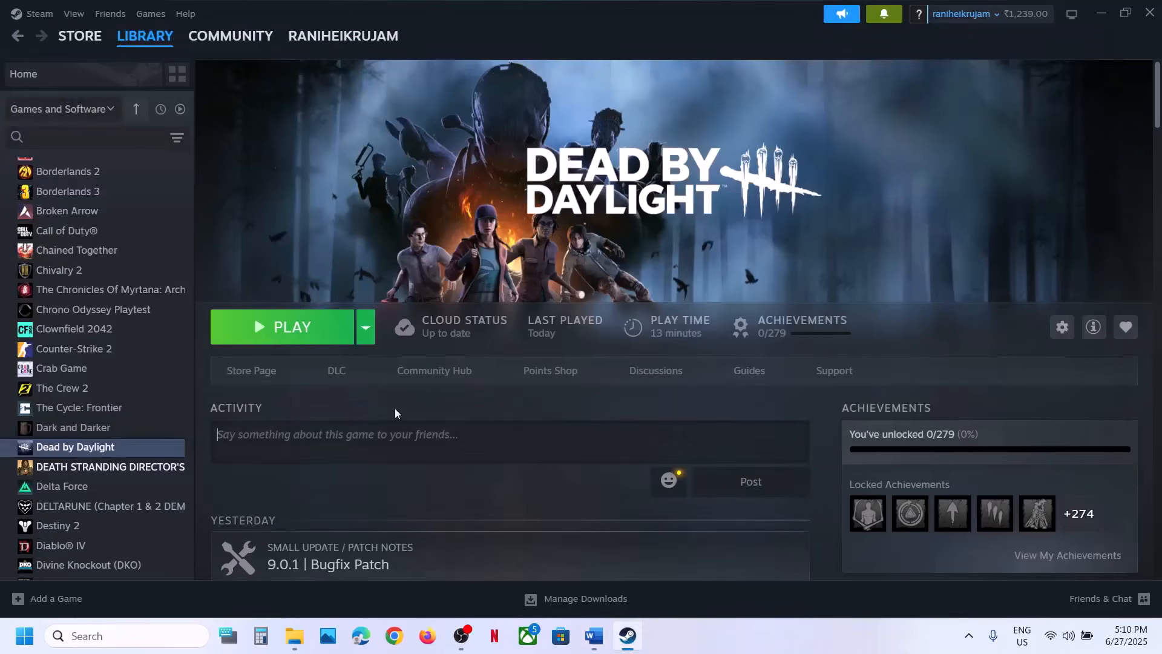
right_click(133, 448)
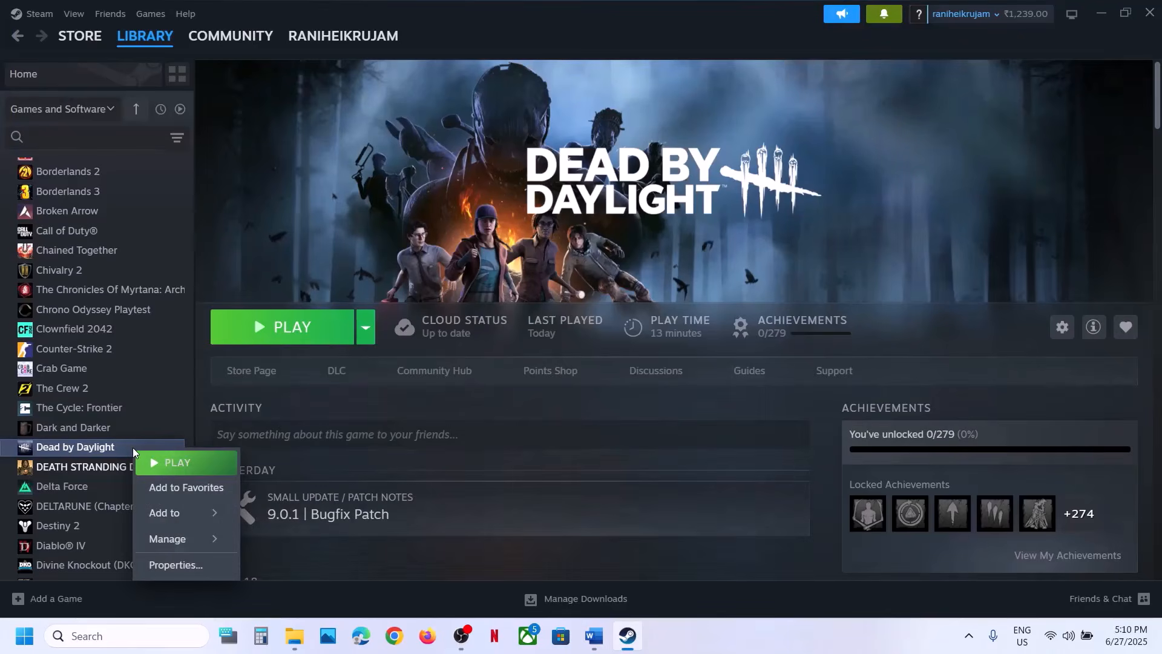
mouse_move(226, 519)
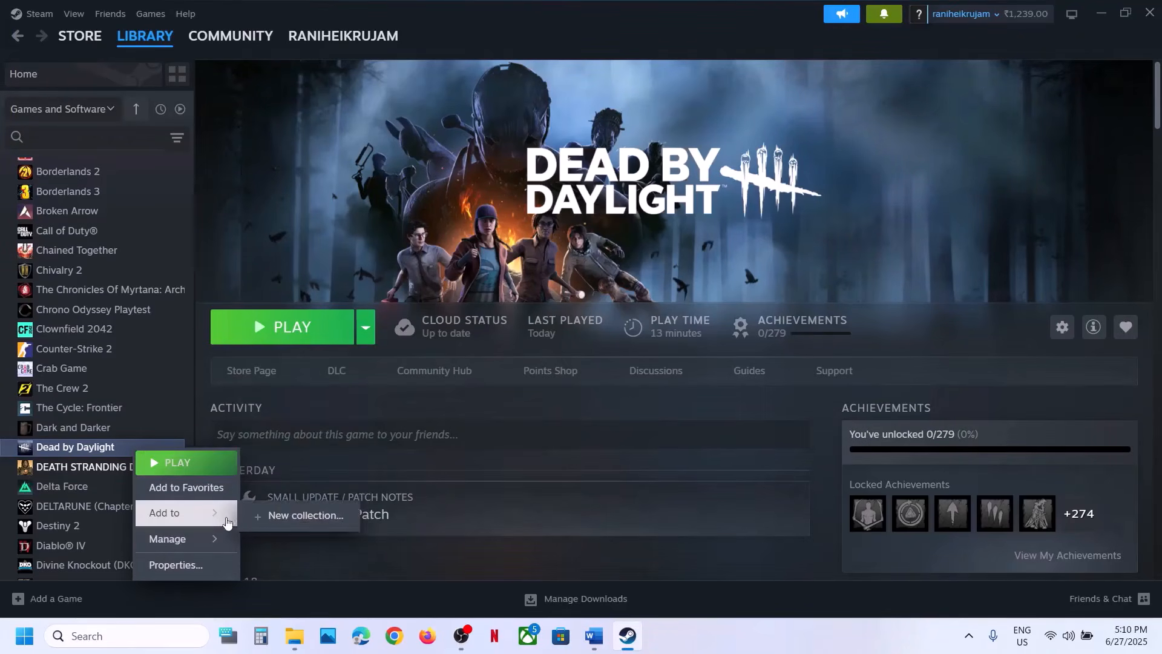
click(303, 438)
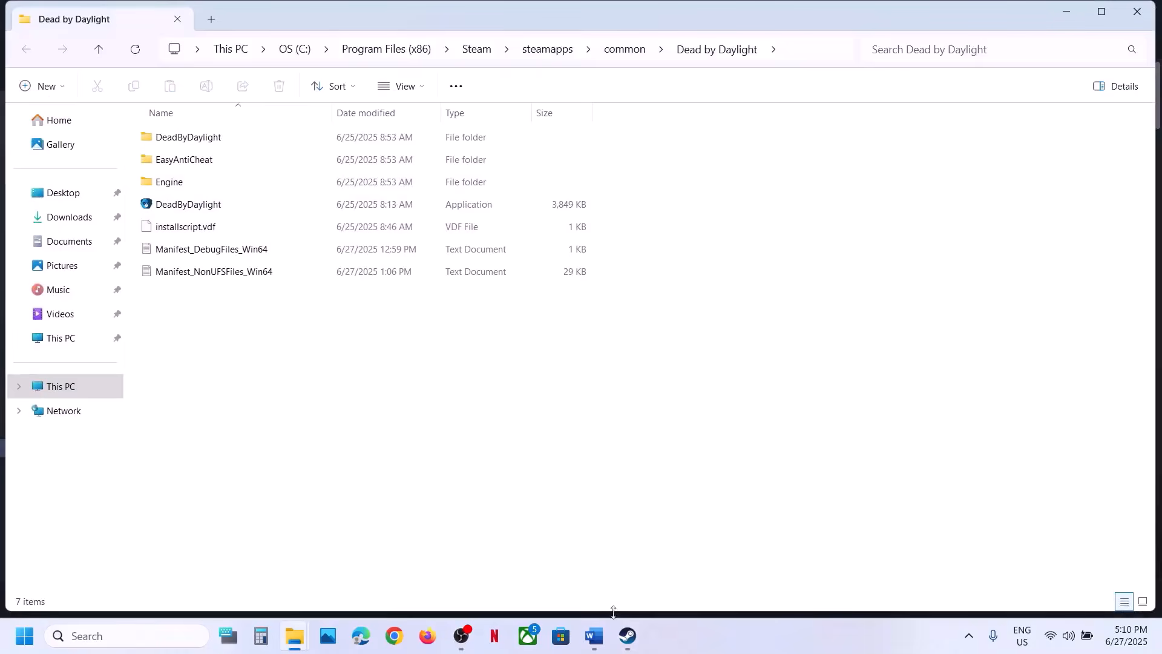
click(597, 638)
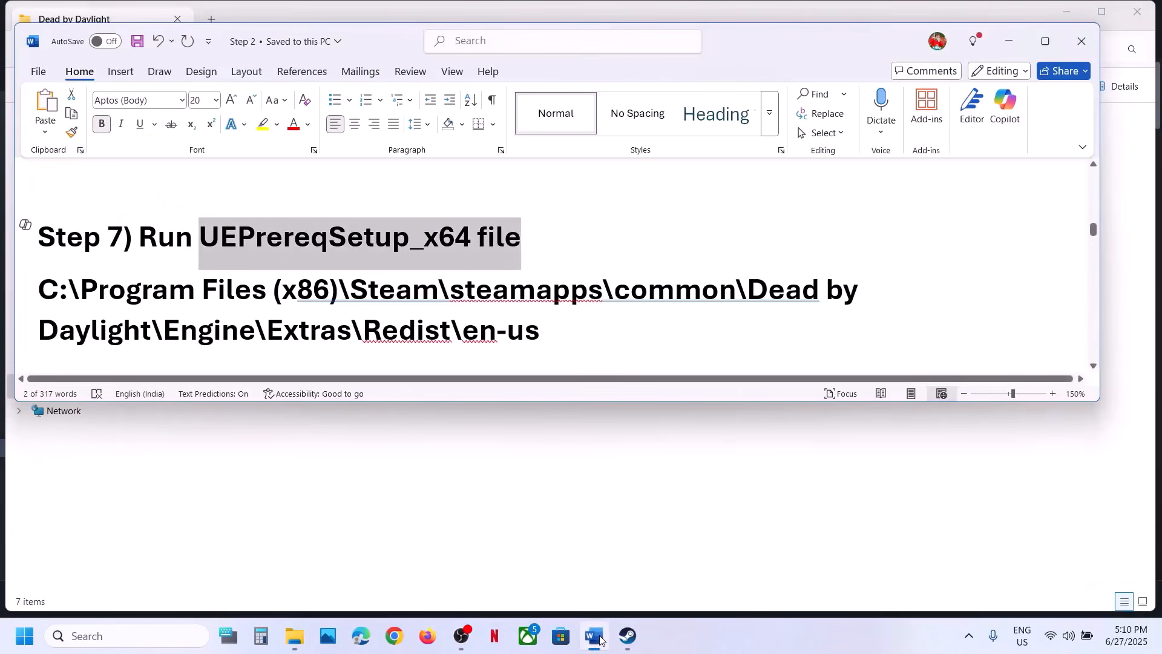
click(598, 637)
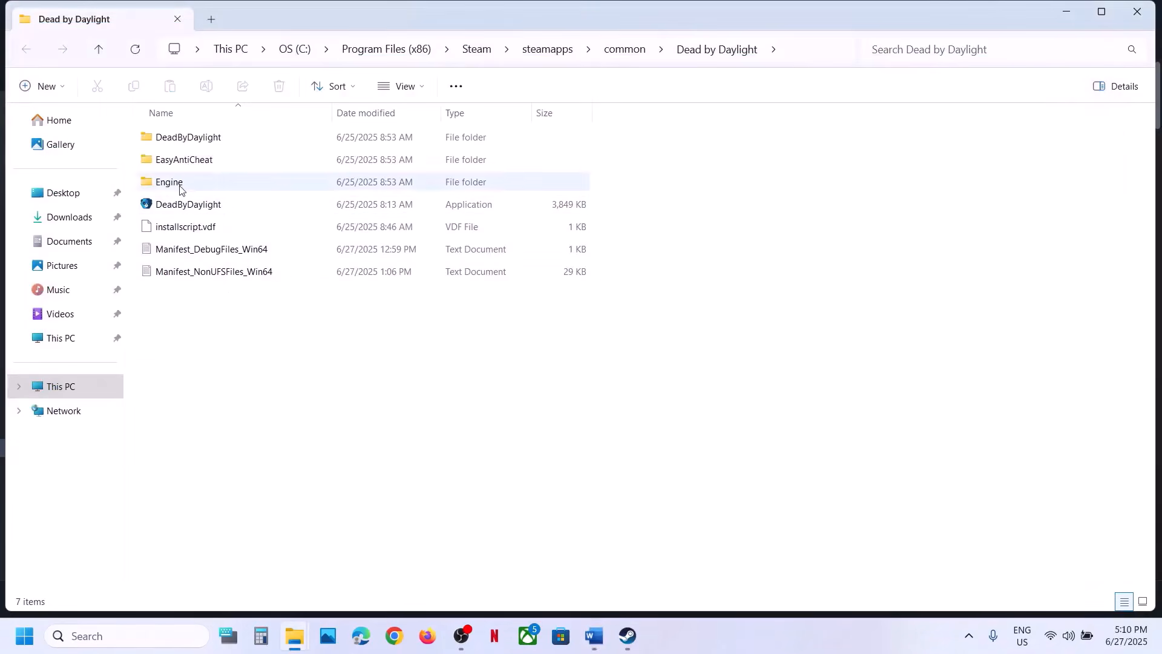
Open the Engine\Extras\Redist\en-us folder inside the Dead by Daylight installation folder.
click(180, 189)
double_click(179, 188)
double_click(182, 185)
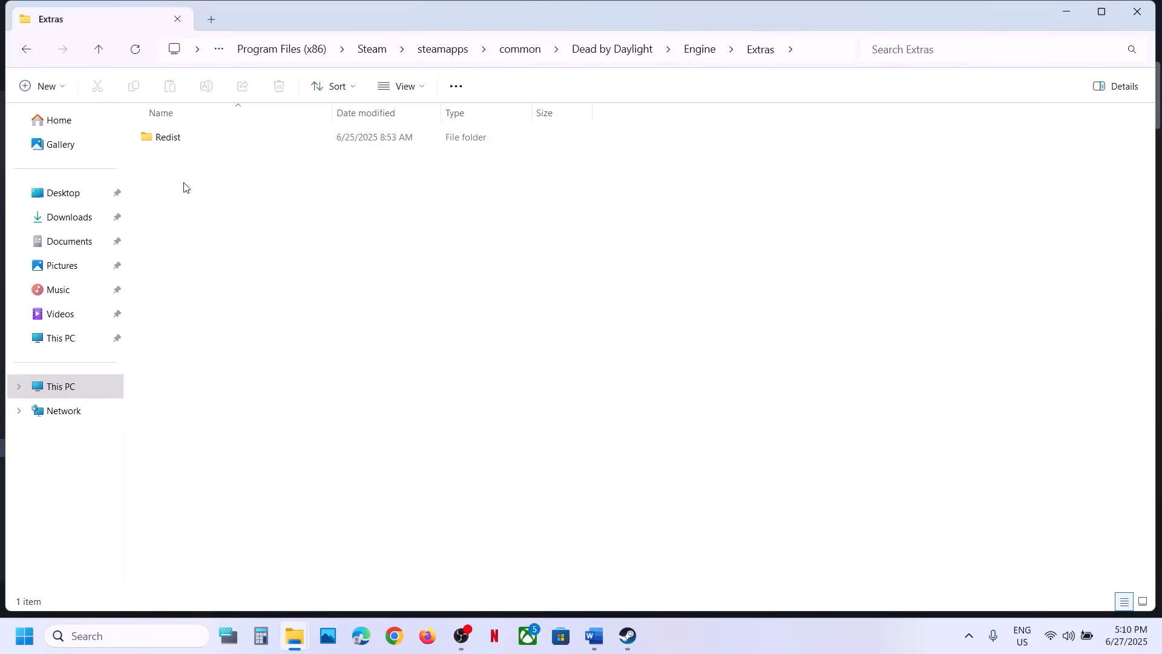
double_click(185, 138)
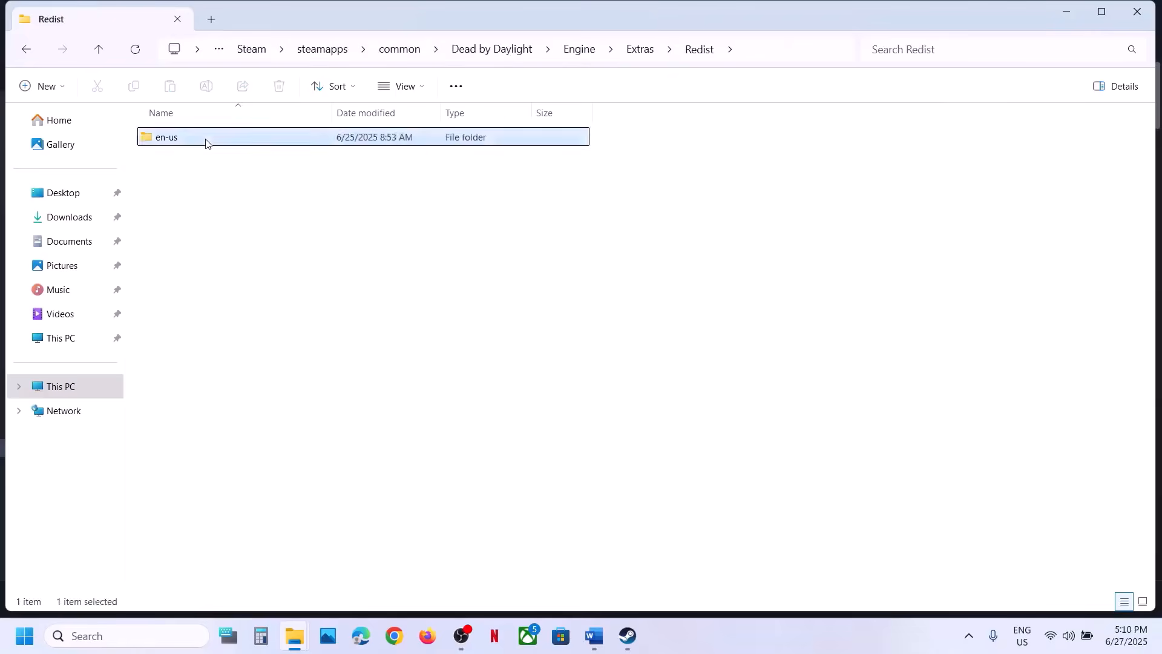
double_click(206, 142)
Run UEPrereqSetup_x64 as administrator, agree to the license terms, install the UE Prerequisites (x64) and close the setup.
click(206, 142)
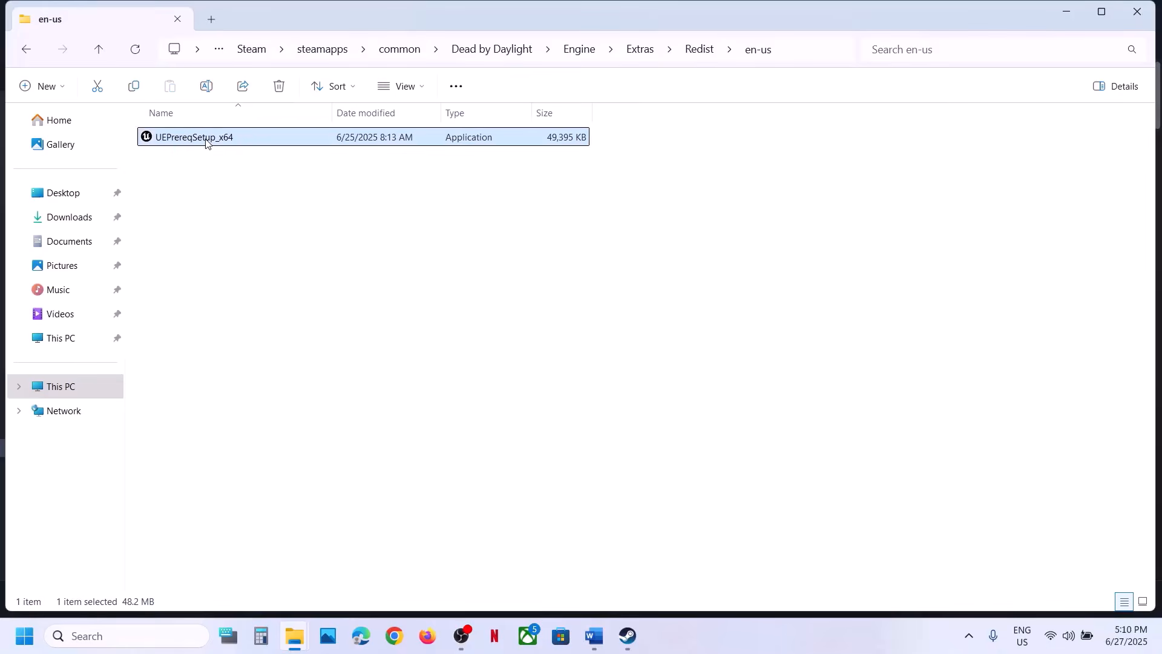
right_click(206, 142)
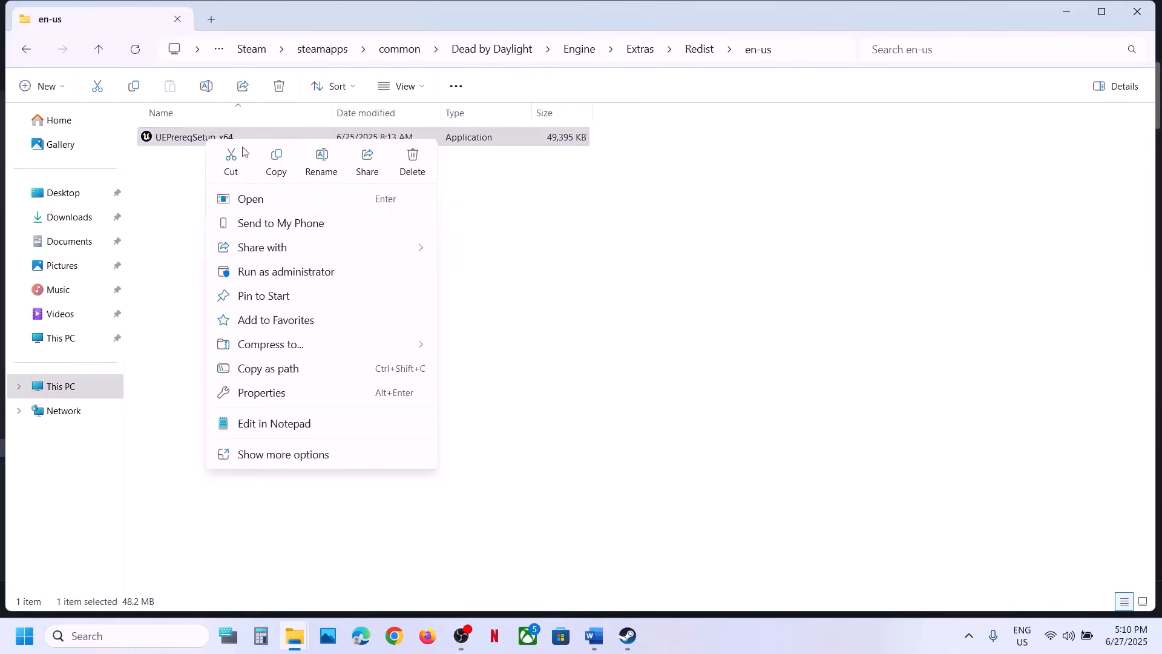
click(274, 267)
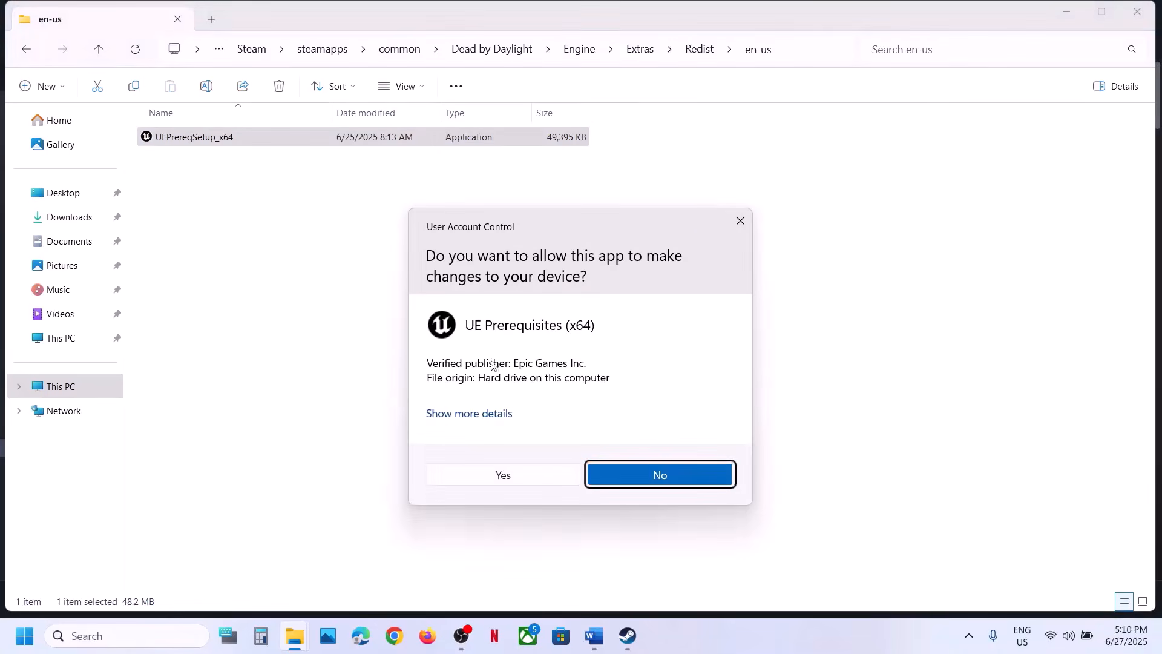
click(508, 474)
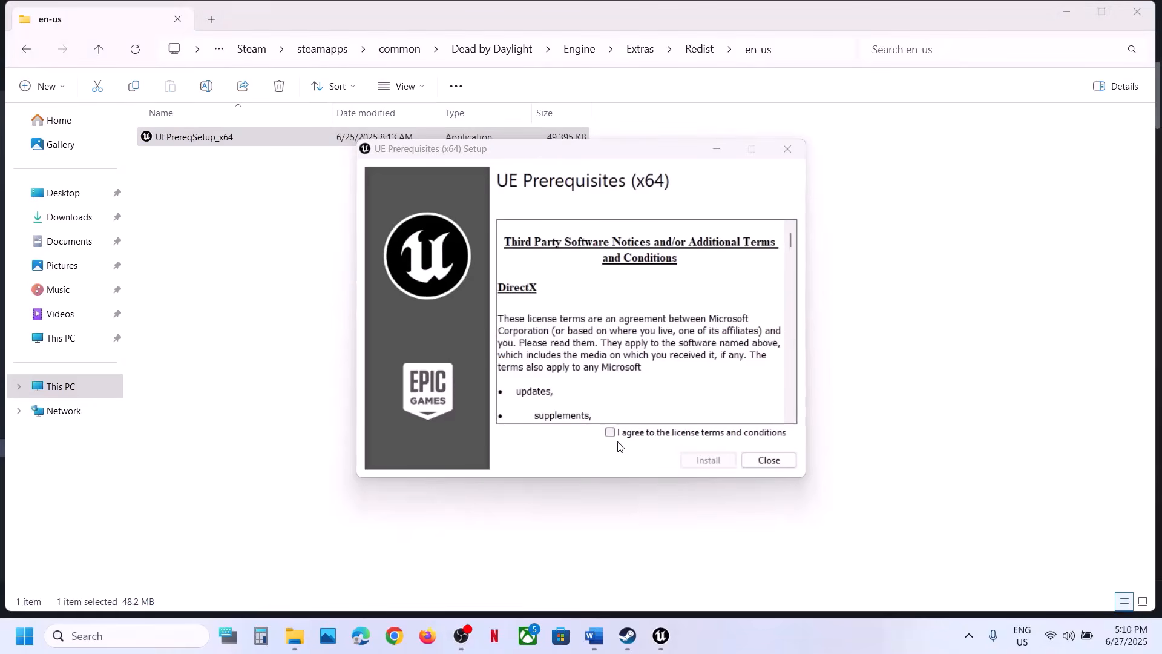
click(609, 432)
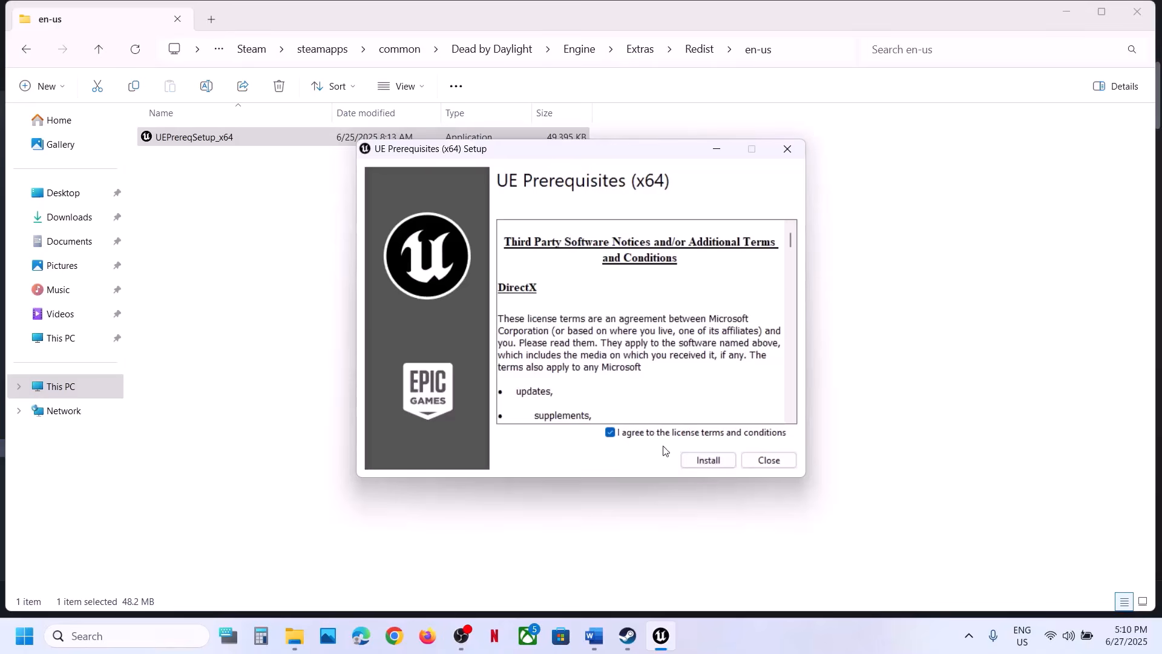
click(705, 460)
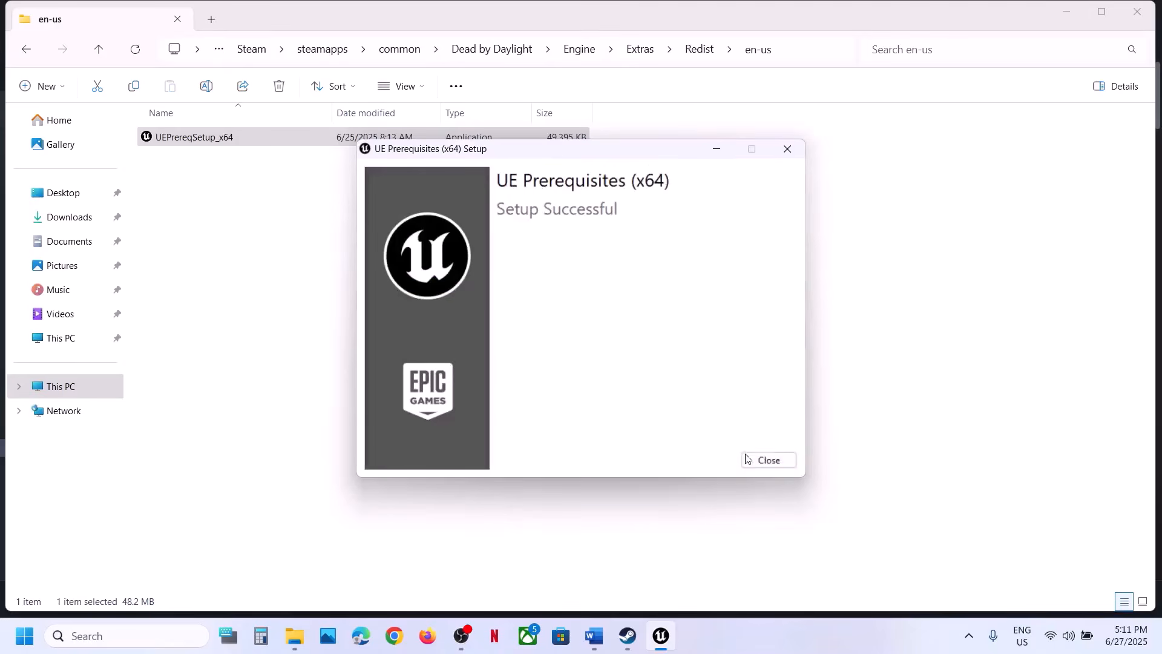
click(749, 459)
Switch to the Word document and copy the Microsoft link under Step 8 for installing the Visual C++ files.
click(627, 636)
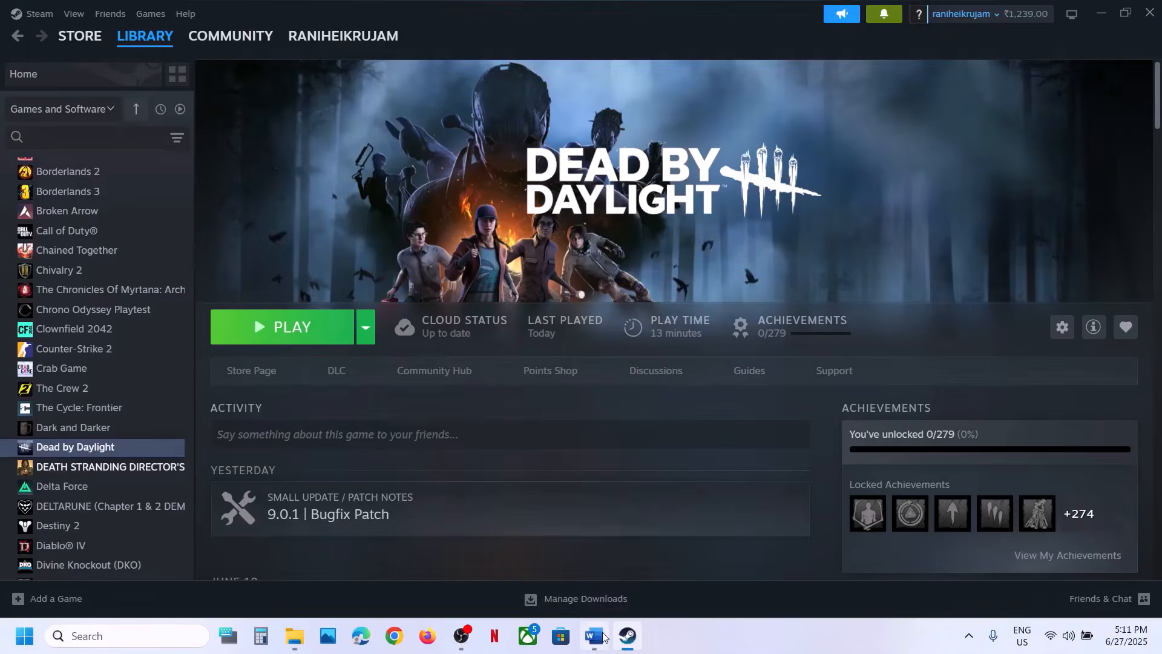
click(602, 635)
scroll(491, 328, down, 3)
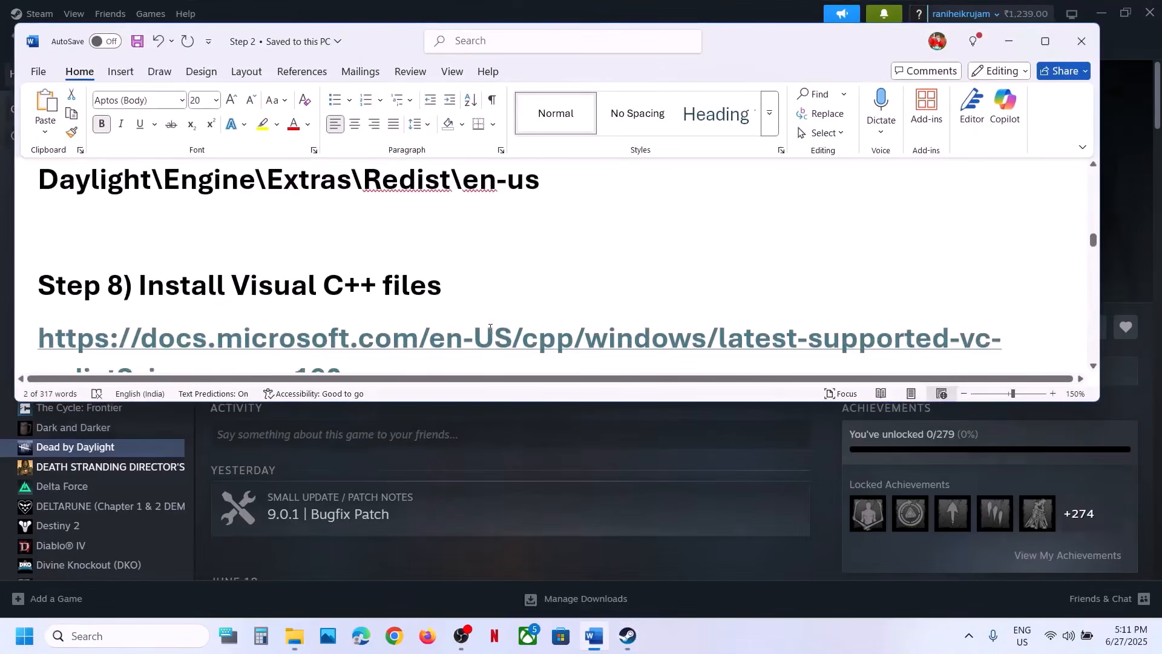
scroll(490, 328, down, 1)
triple_click(130, 308)
key(ctrl+c)
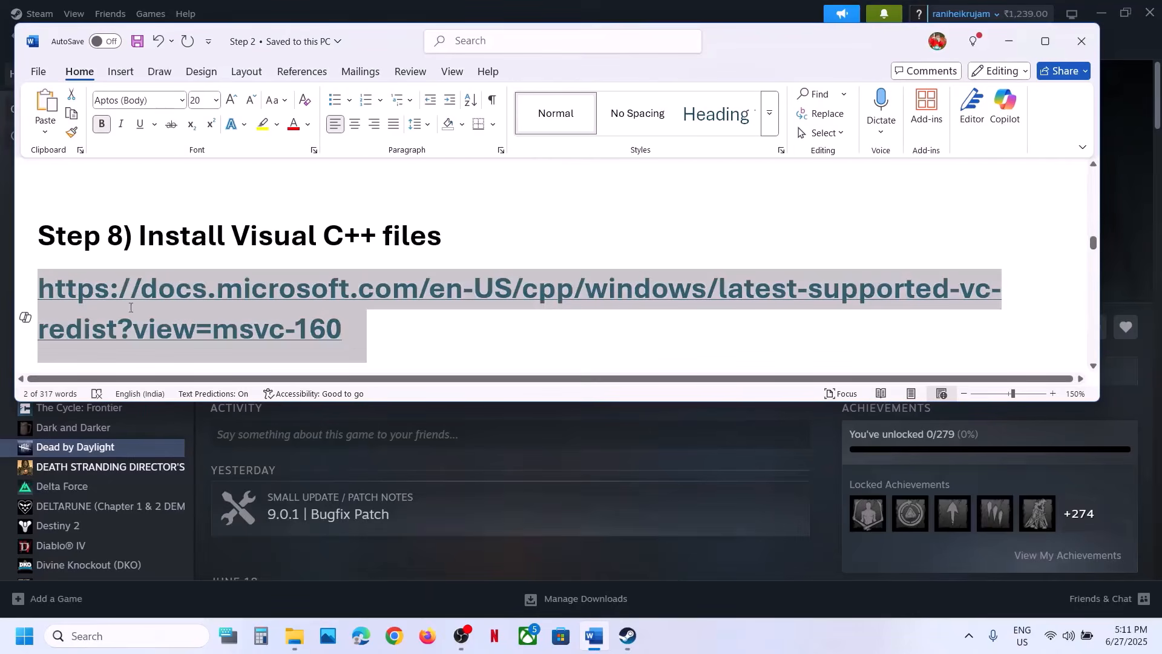
Switch to Chrome and open the copied Visual C++ Redistributable link in a new tab.
click(557, 435)
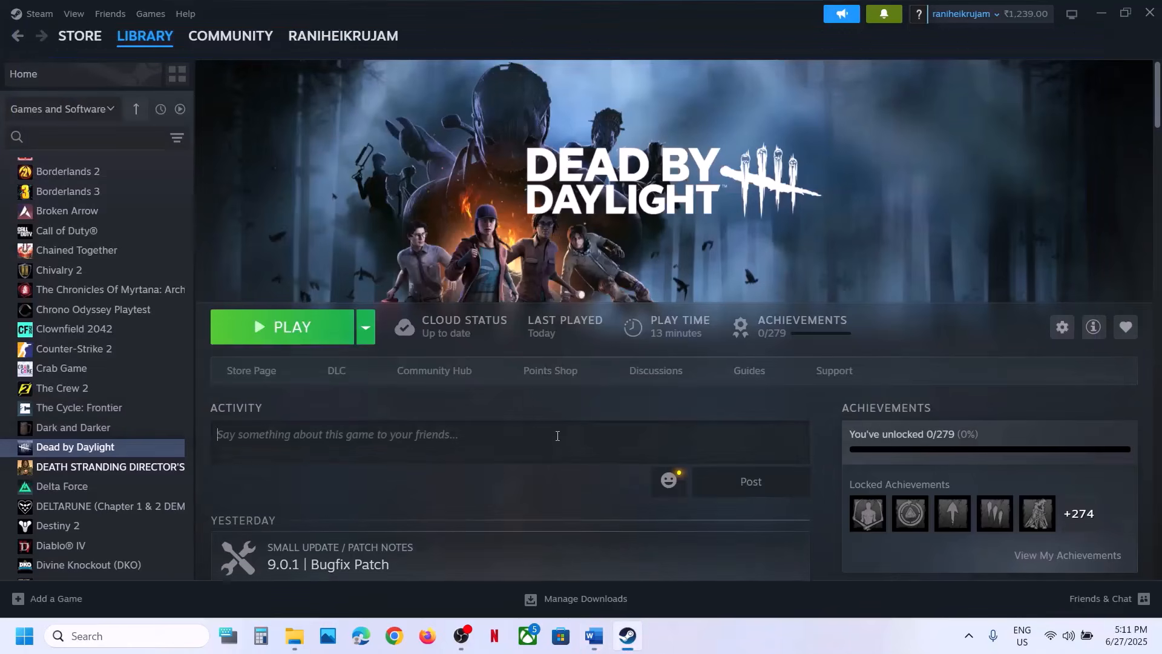
click(393, 642)
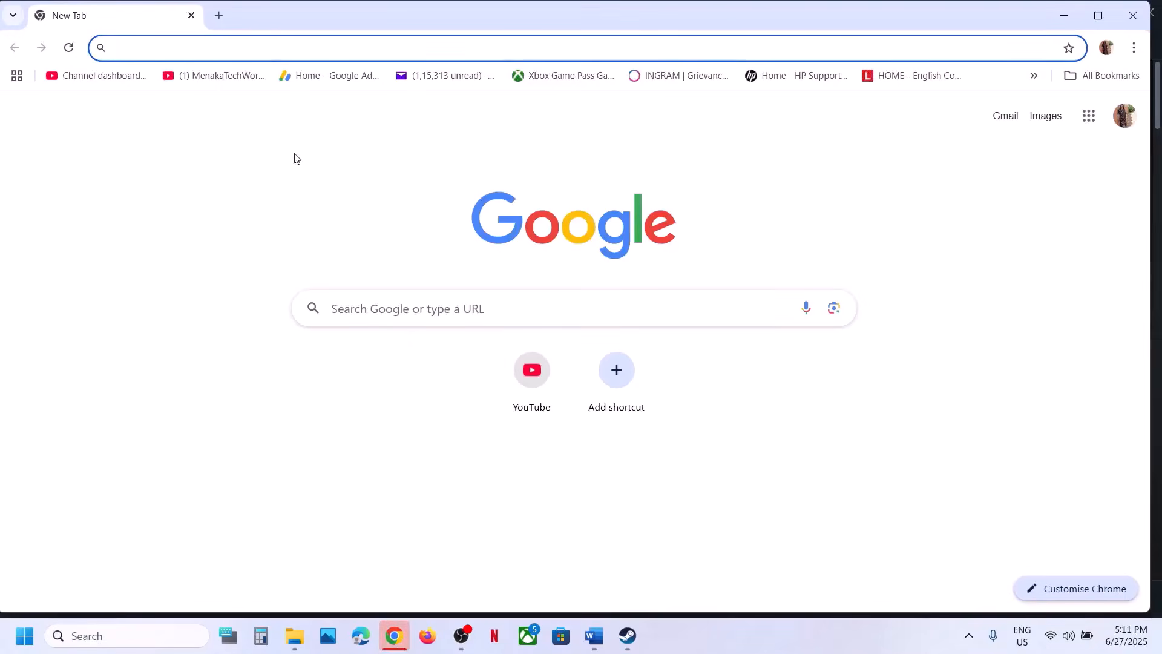
click(221, 15)
key(ctrl+v)
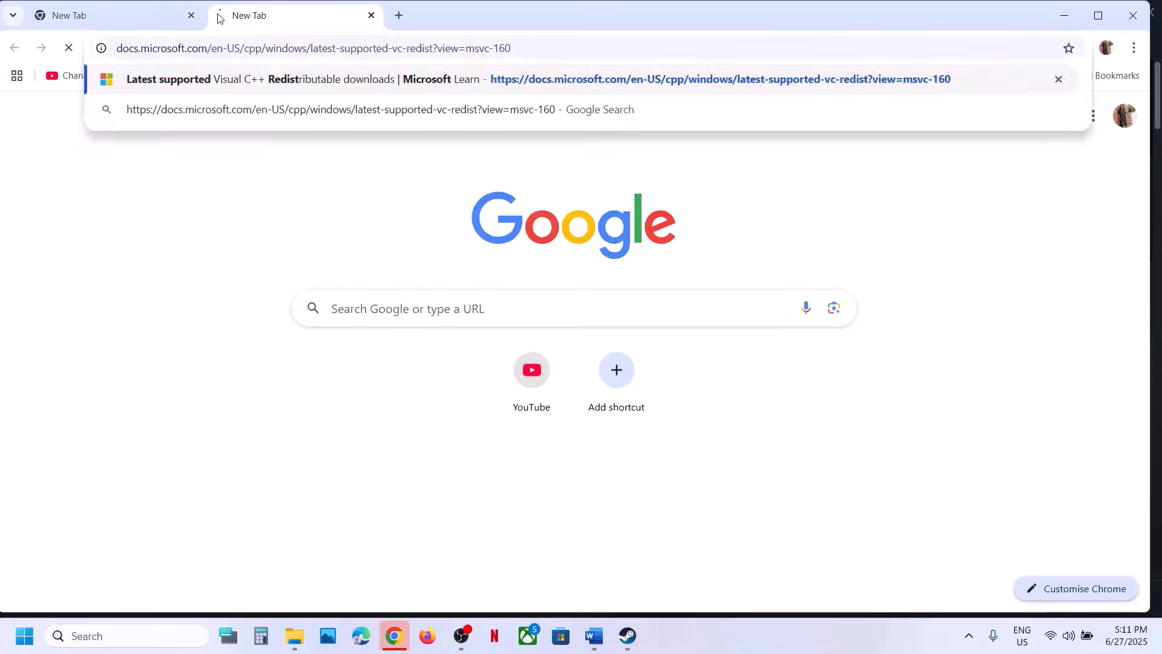
key(Return)
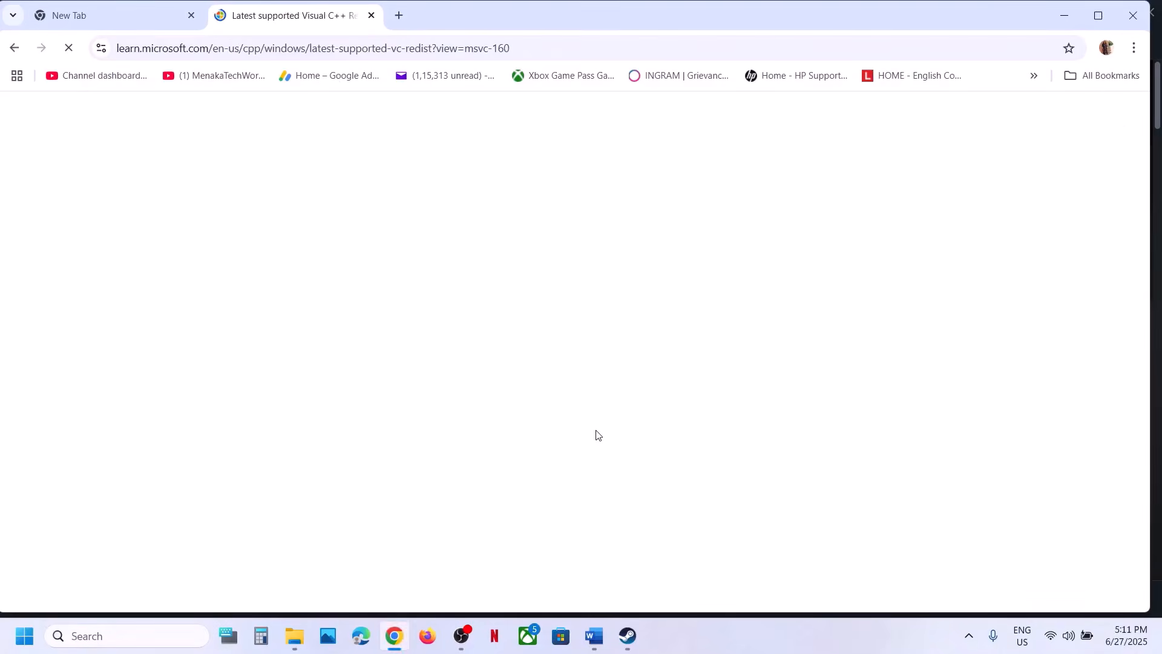
Download the X86 version of the latest Visual C++ Redistributable, vc_redist.x86.exe, and launch its installer.
scroll(596, 430, down, 10)
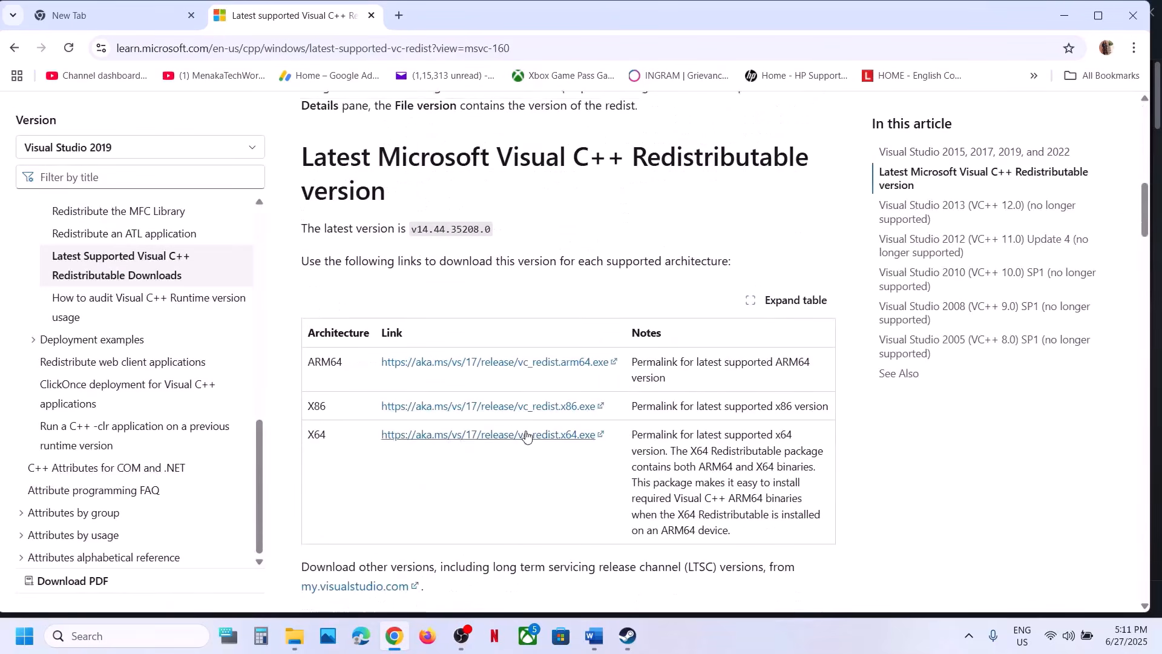
double_click(323, 399)
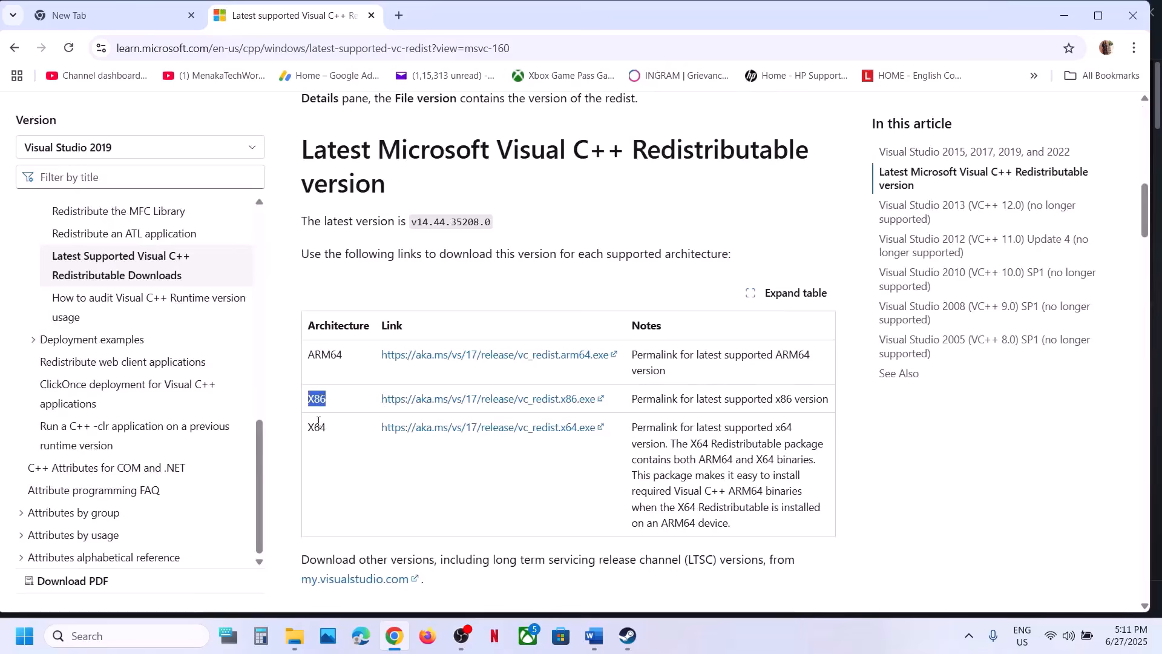
double_click(318, 426)
double_click(318, 400)
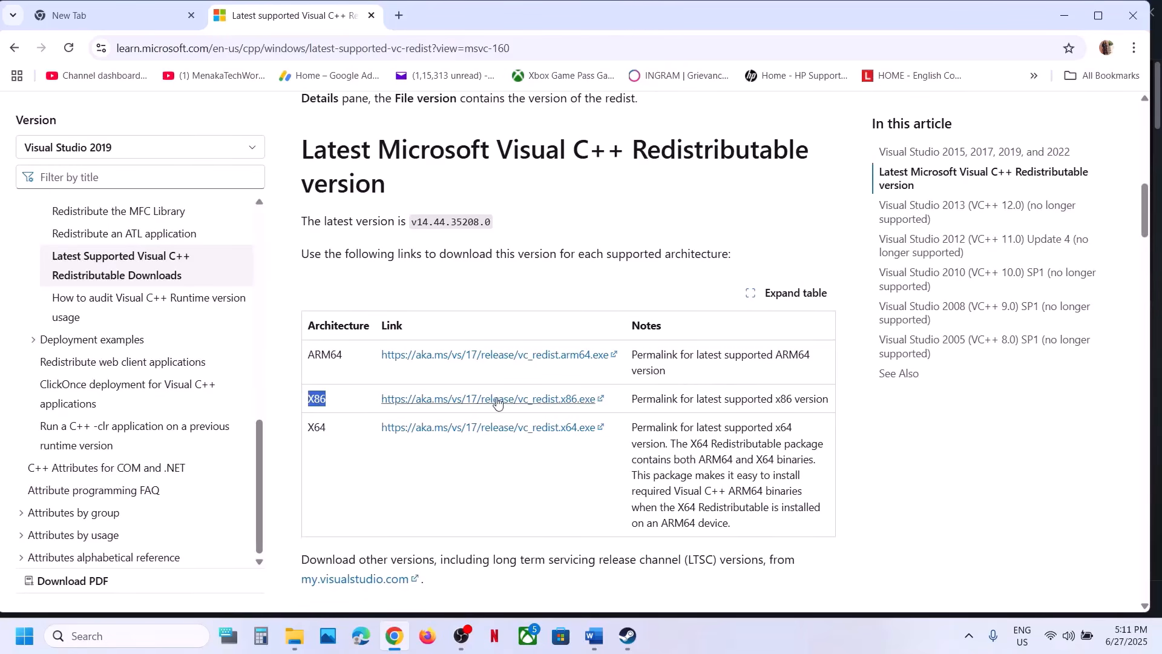
click(499, 401)
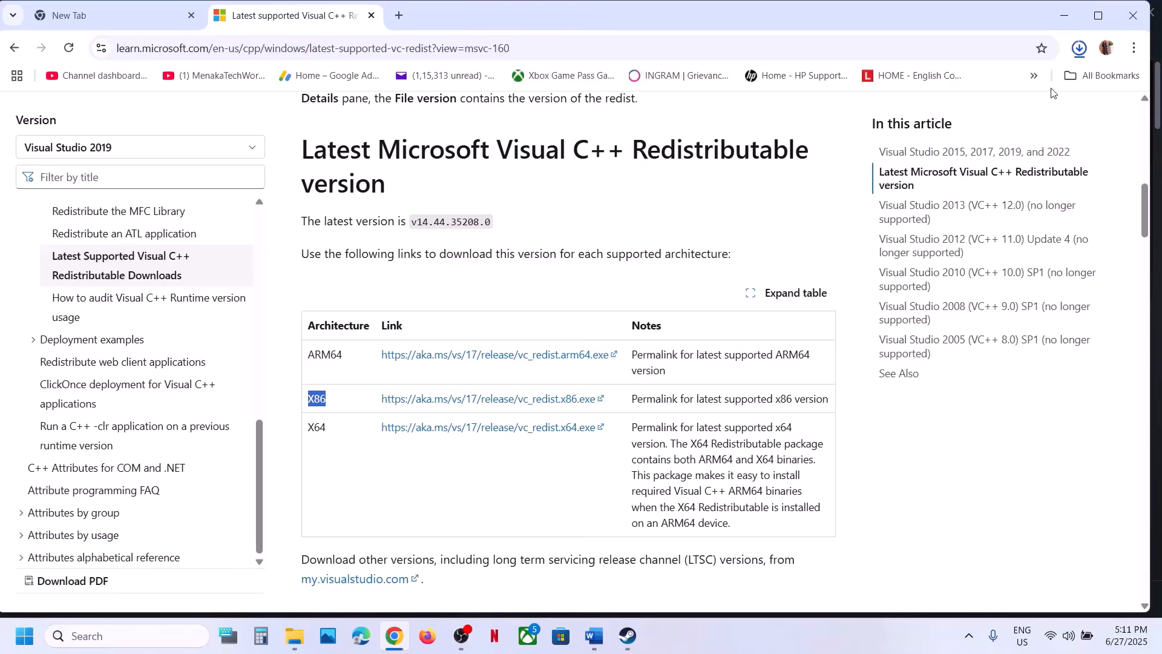
click(1011, 86)
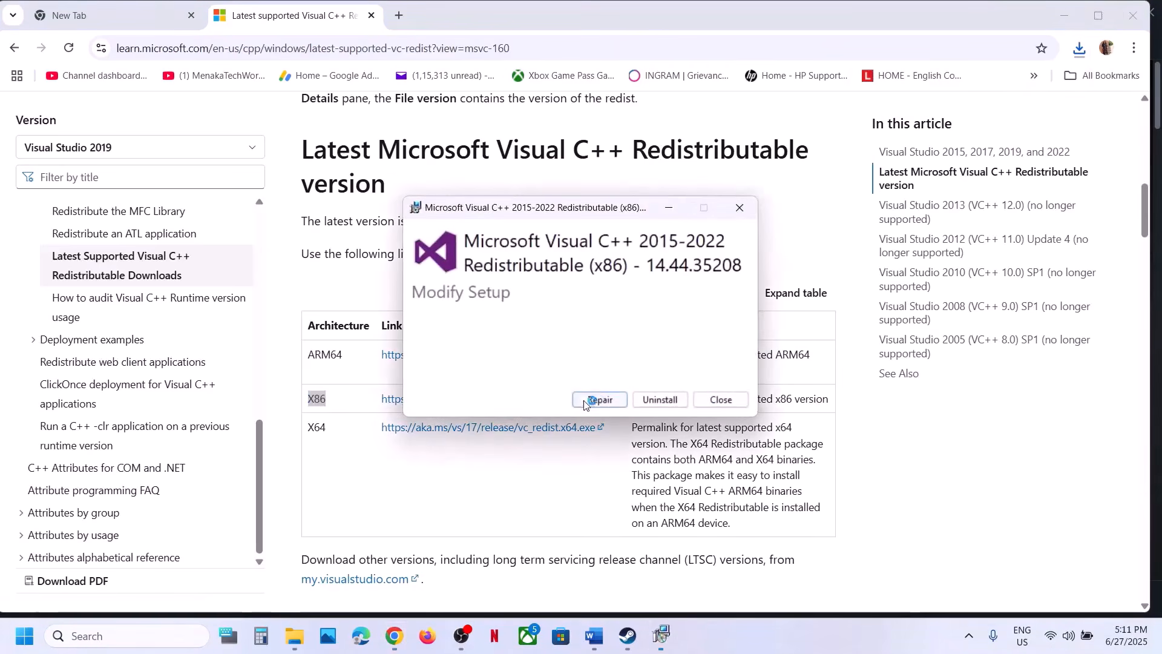
Repair the Microsoft Visual C++ 2015-2022 Redistributable (x86) and allow it to make changes to the device.
click(596, 400)
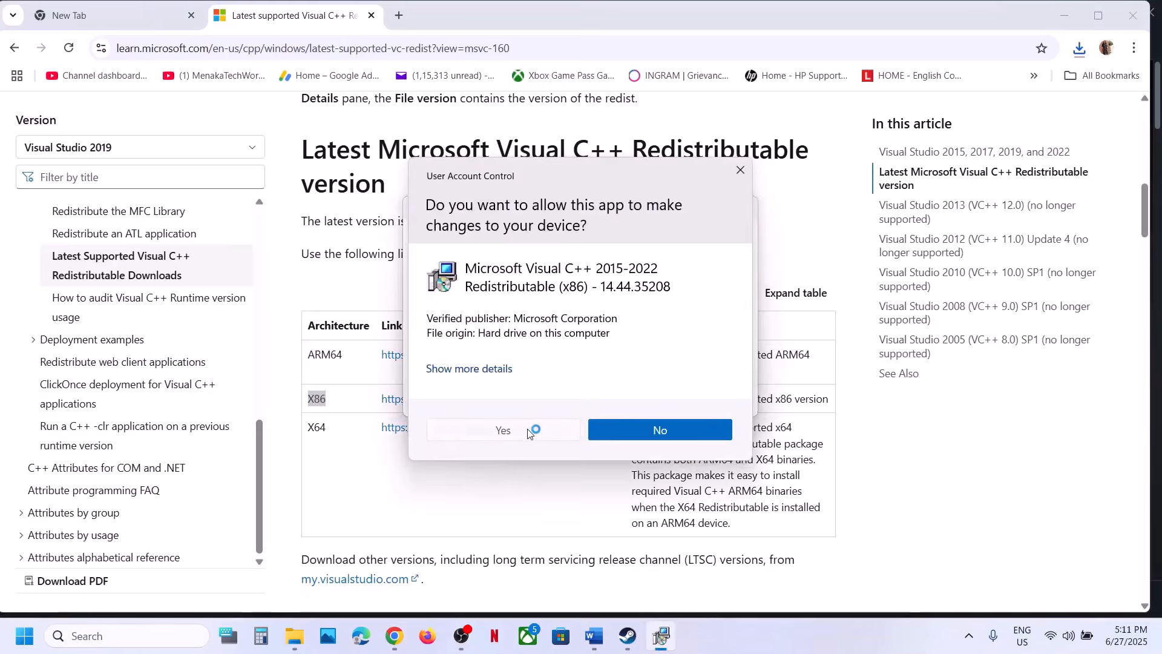
click(502, 429)
Download the X64 version of the latest Visual C++ Redistributable, vc_redist.x64.exe, and launch its installer.
double_click(316, 427)
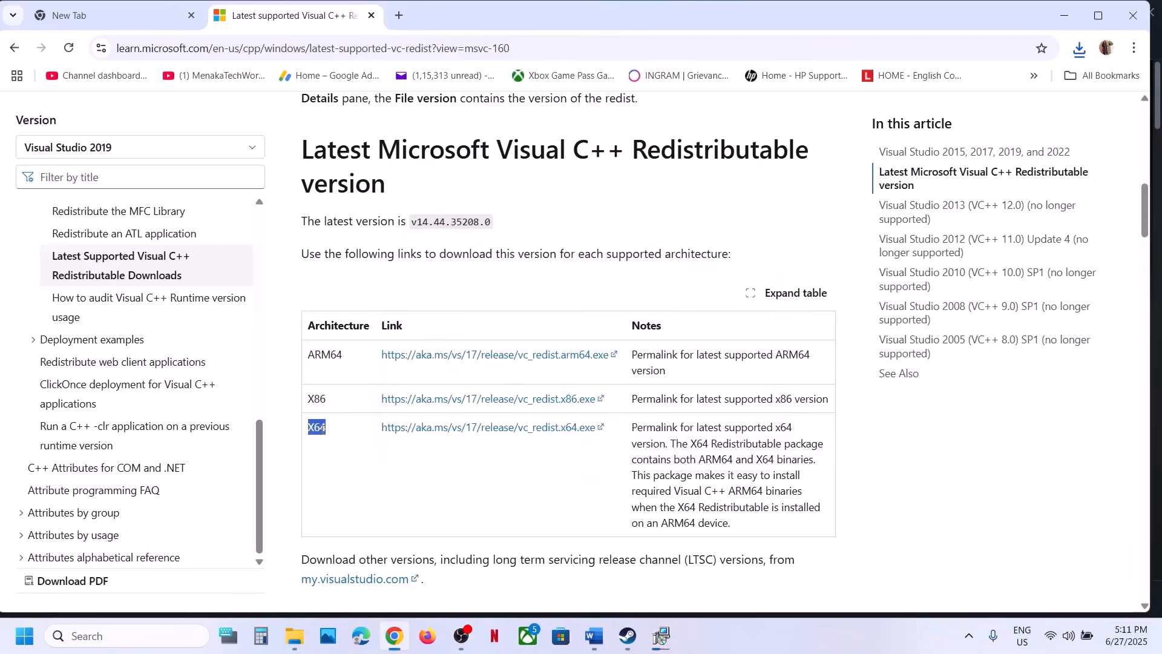
click(443, 428)
click(1078, 59)
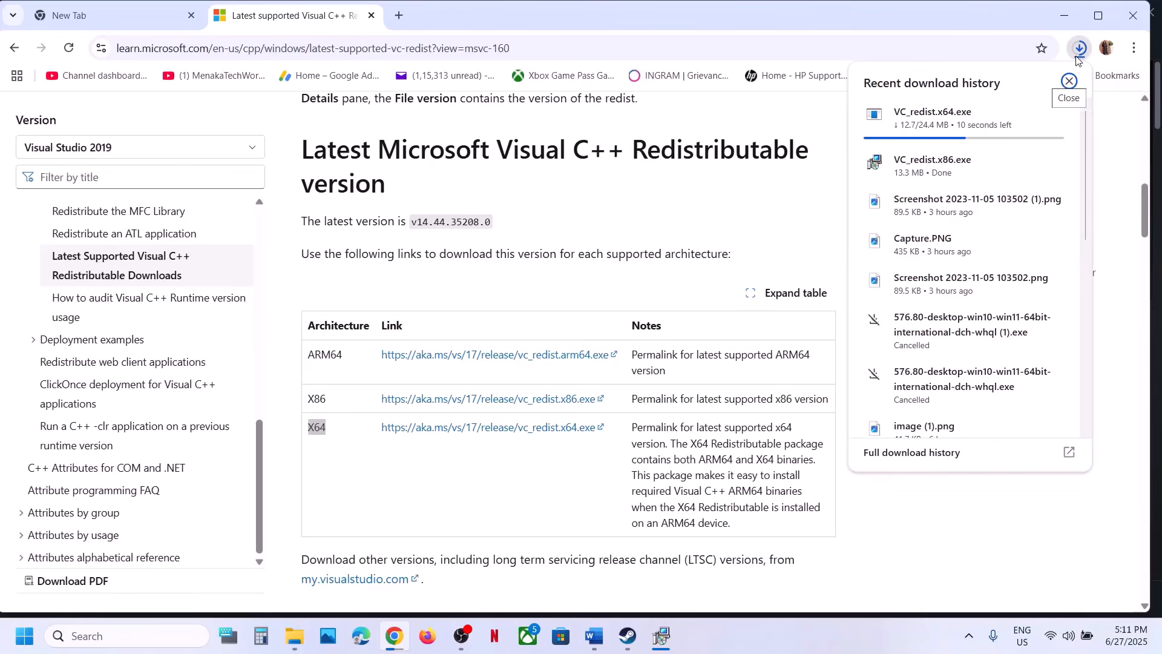
click(796, 206)
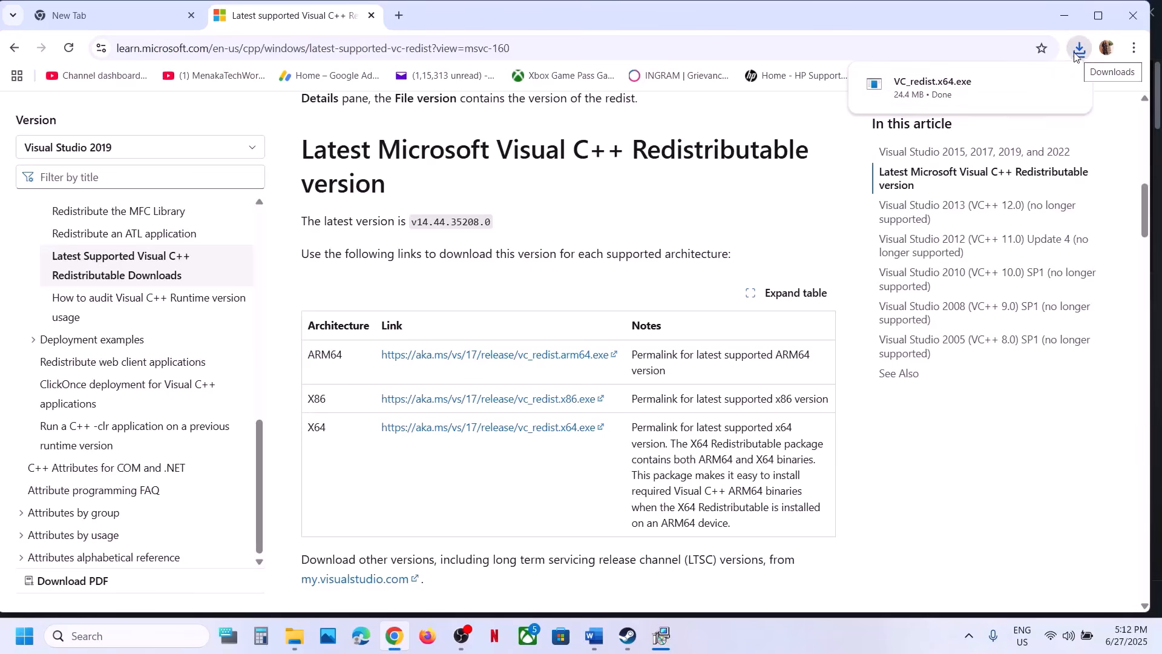
click(984, 84)
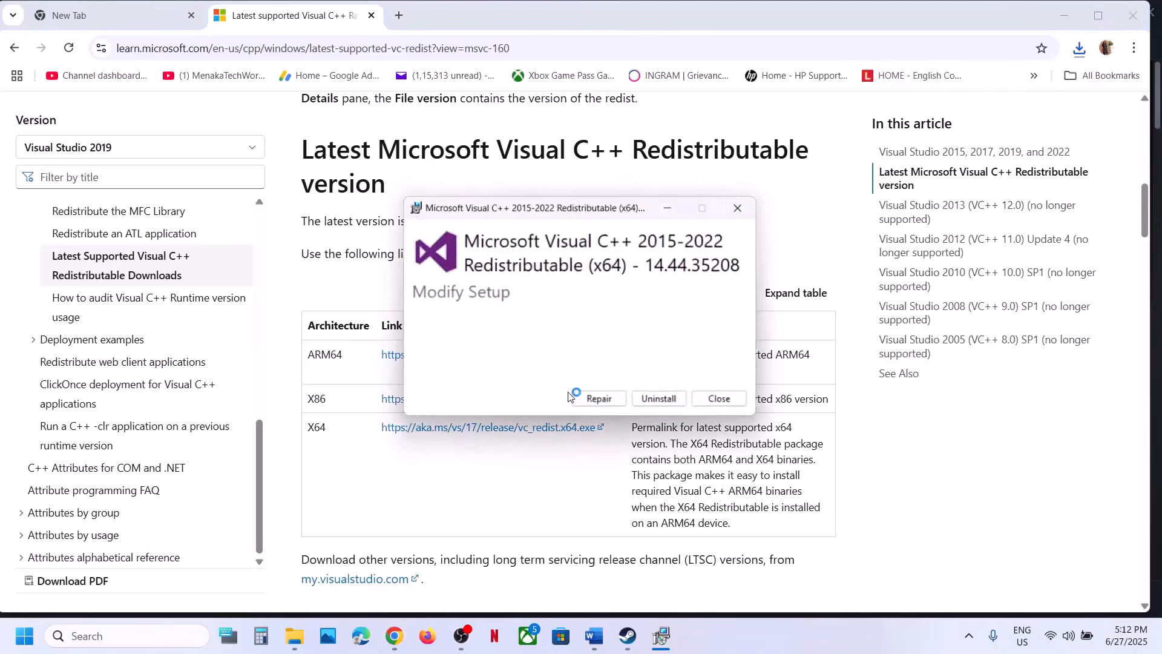
Repair the Visual C++ 2015-2022 Redistributable (x64), allow its changes, and close both the x86 and x64 setup windows.
click(600, 398)
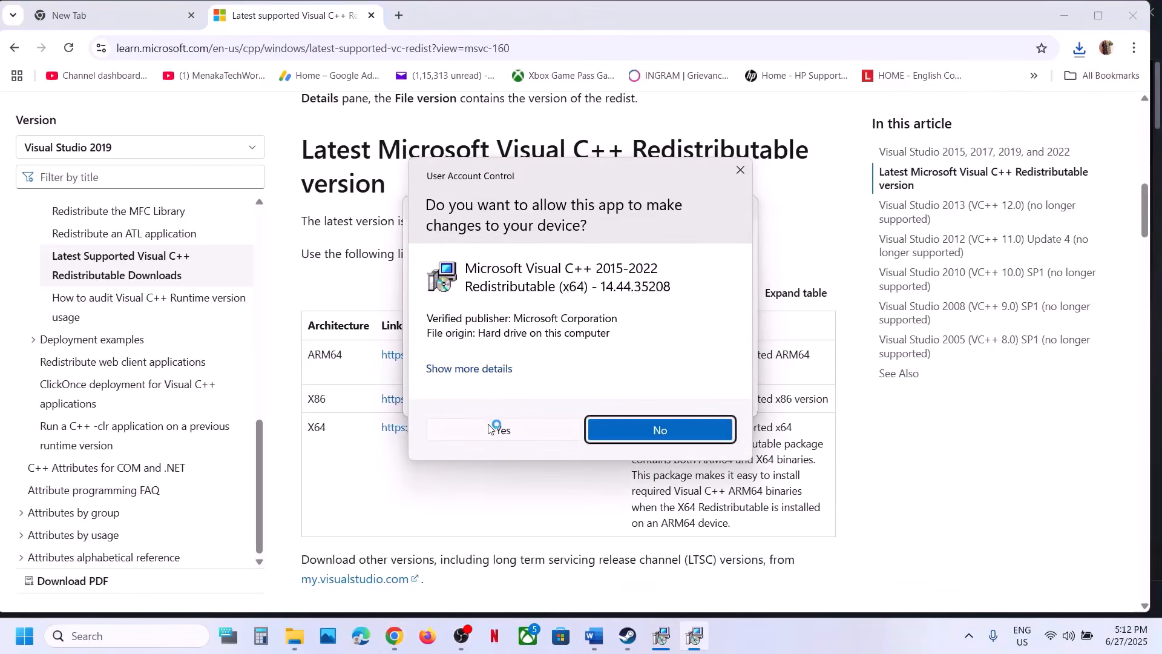
click(495, 429)
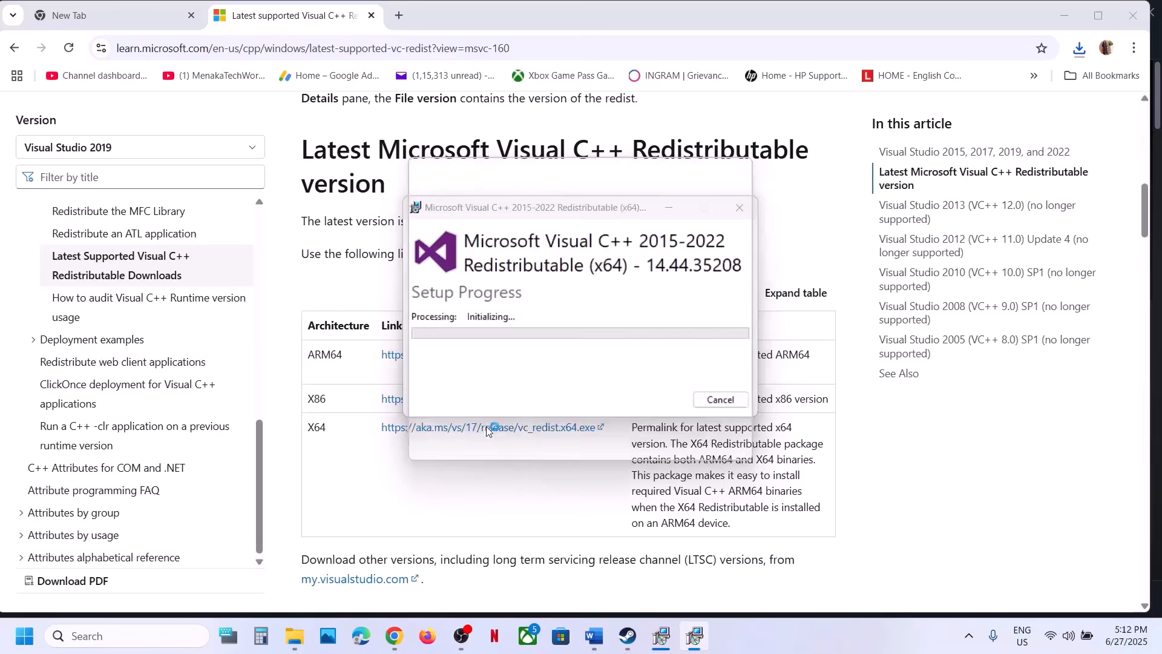
click(659, 650)
drag(598, 206, 325, 238)
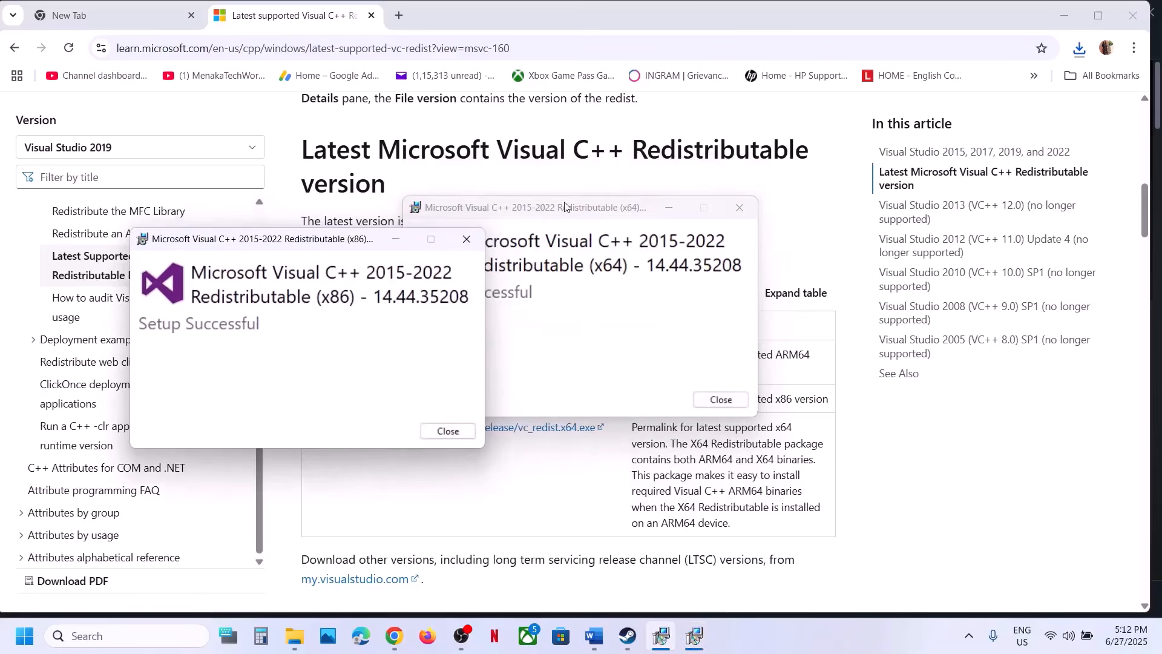
drag(564, 208, 681, 243)
click(448, 430)
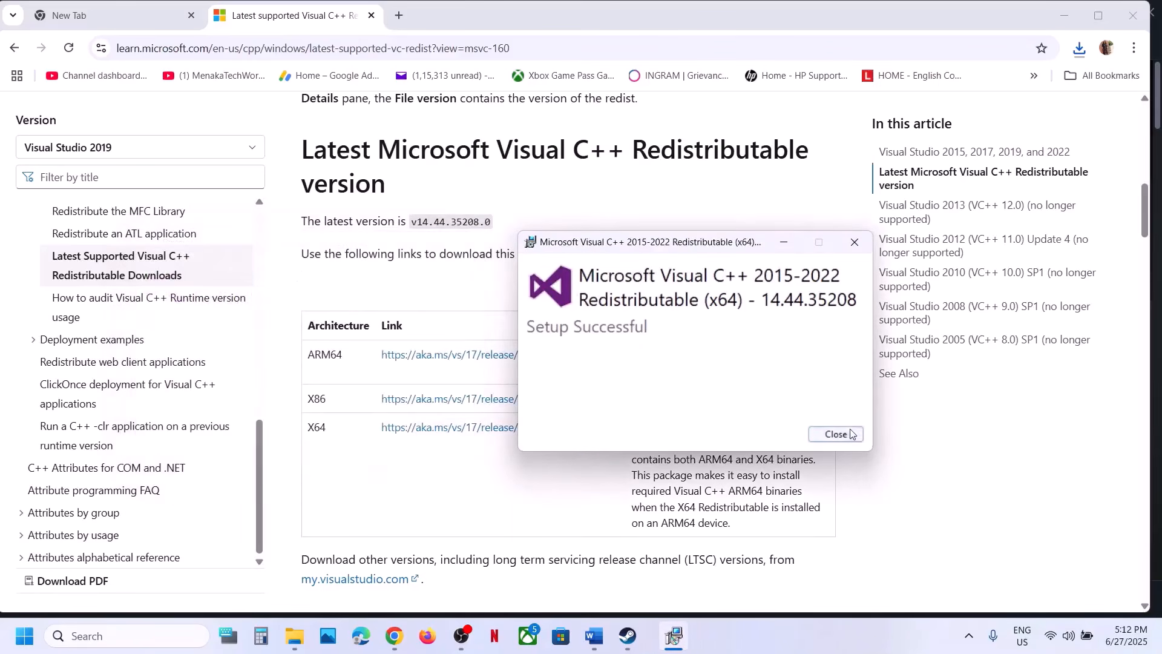
click(835, 434)
click(27, 638)
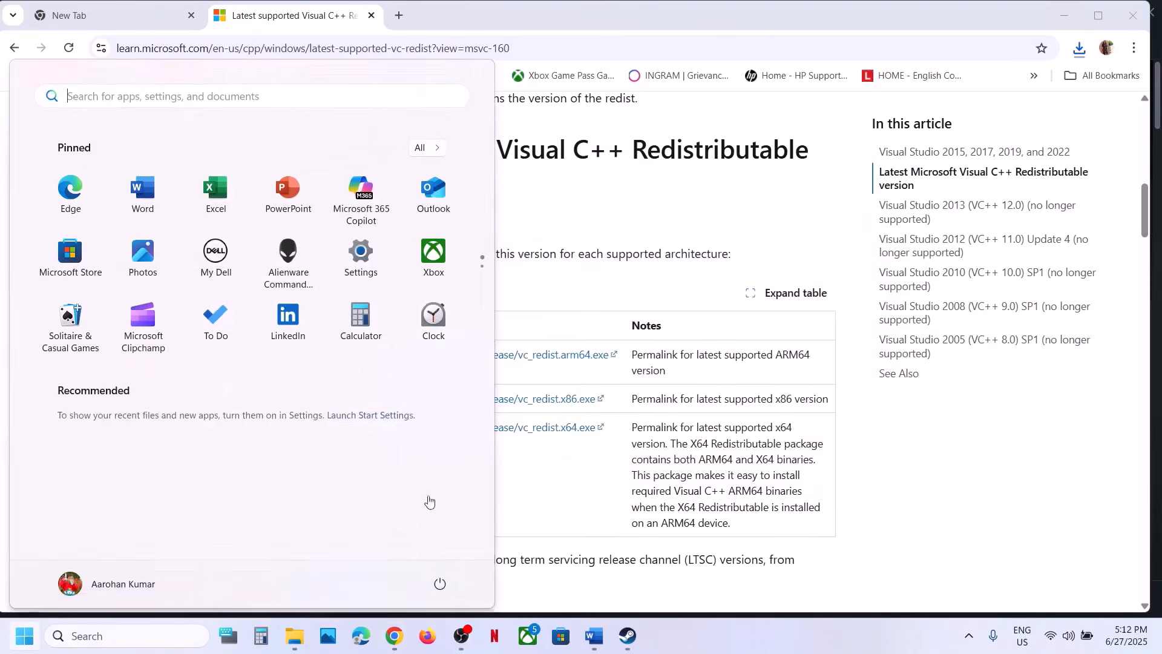
click(440, 572)
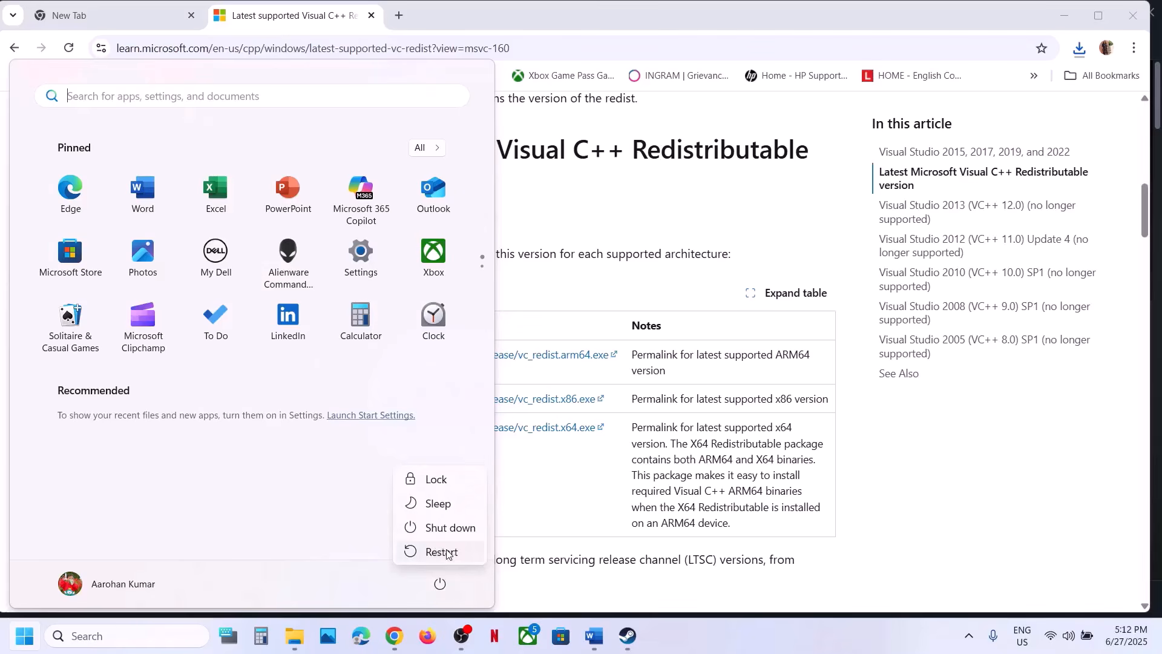
click(591, 511)
click(592, 511)
Switch to the Word document and read Step 9 about running the game from its installation folder and compatibility options.
click(627, 635)
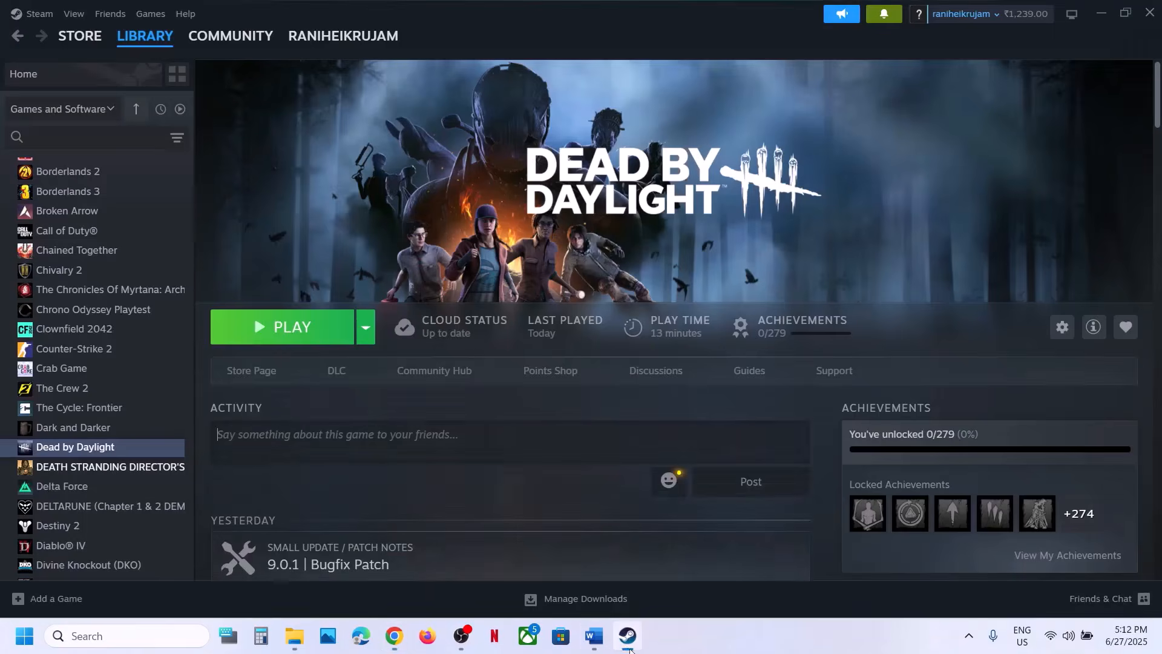
click(593, 636)
scroll(496, 327, down, 5)
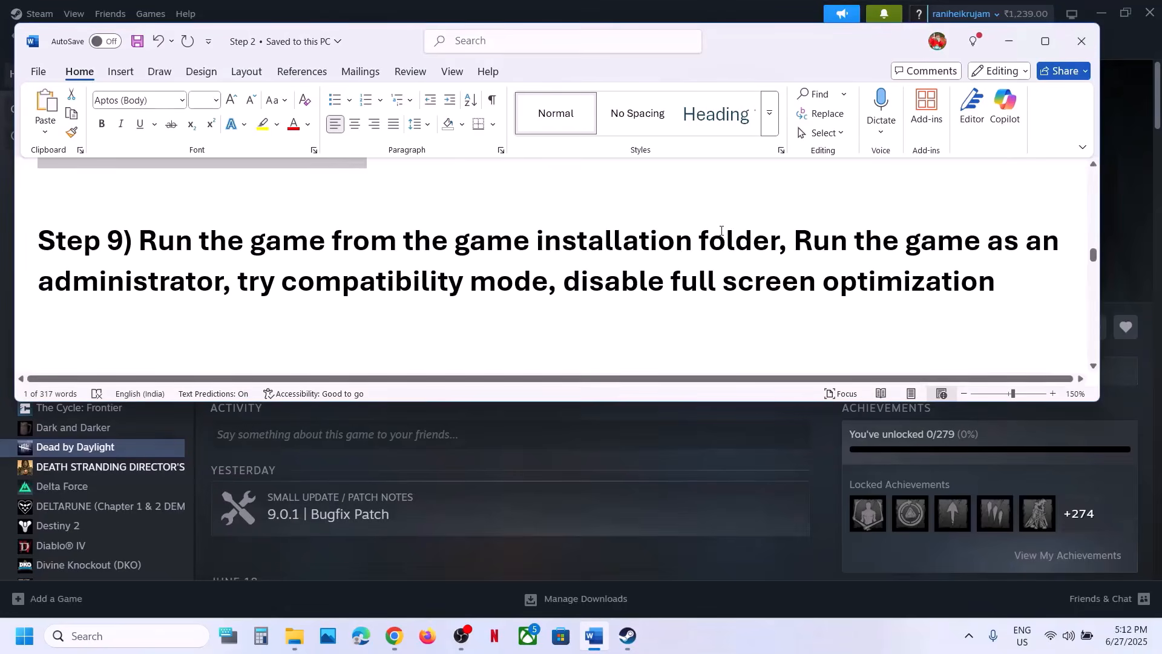
Switch to Steam and browse the local files of Dead by Daylight.
click(826, 426)
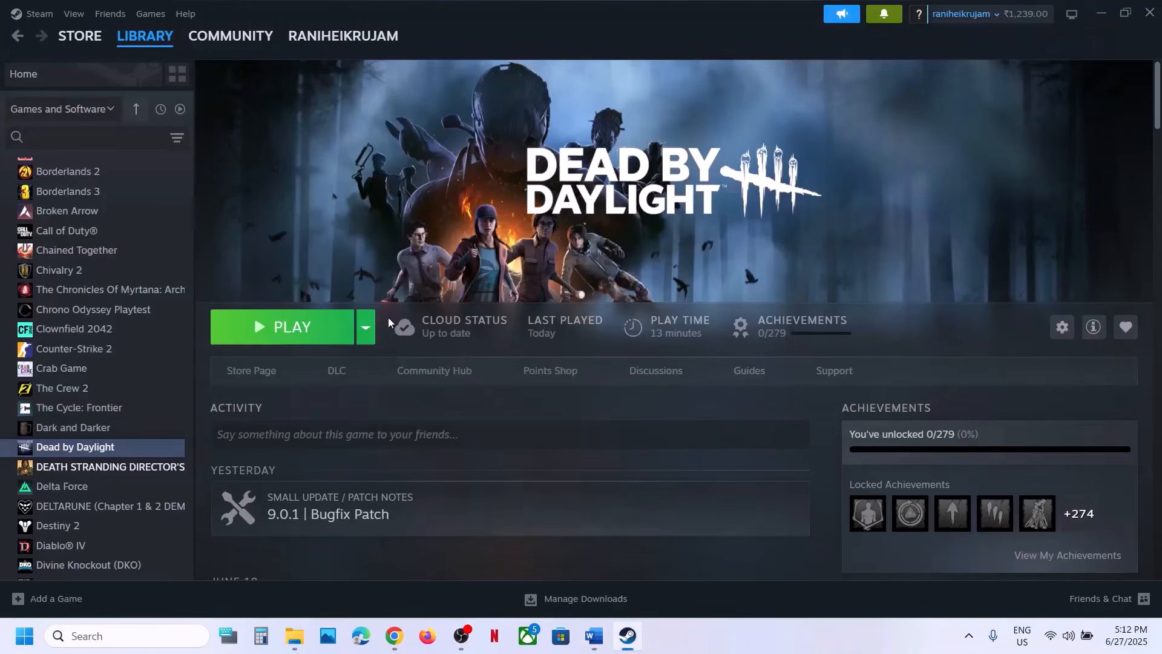
right_click(94, 447)
mouse_move(123, 539)
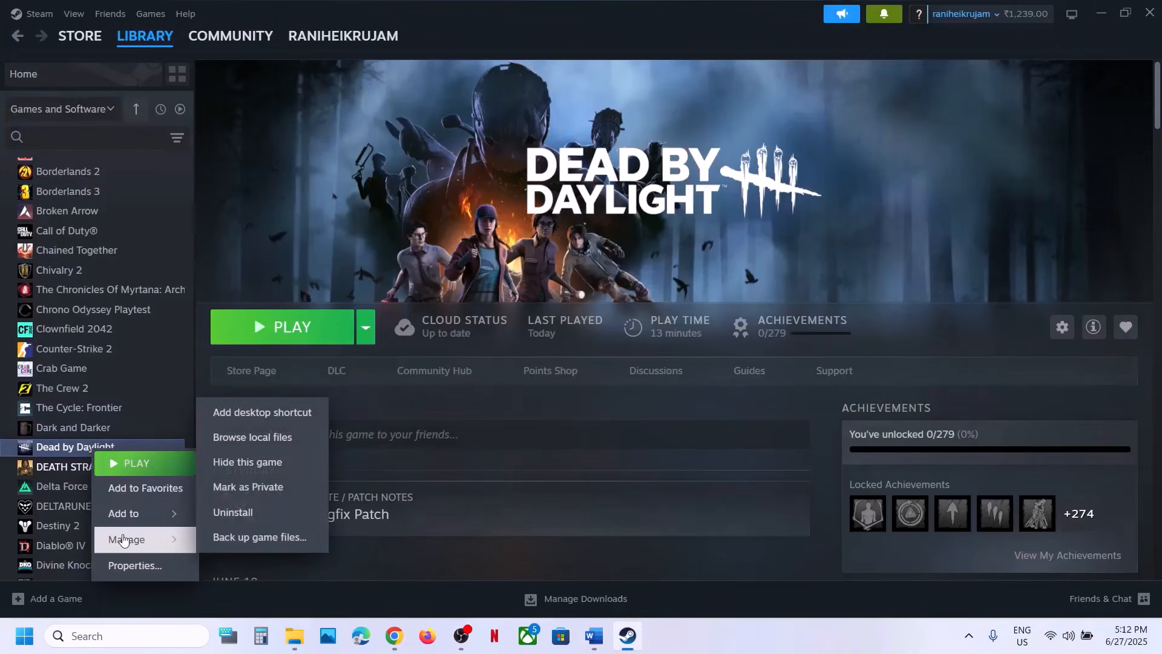
click(245, 437)
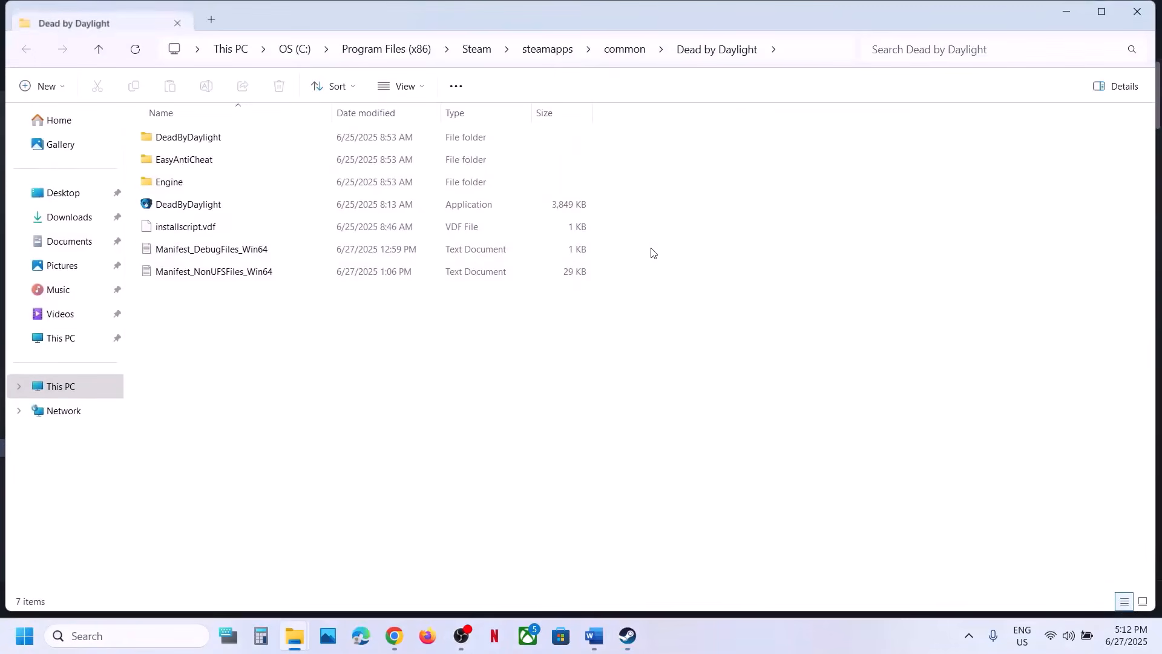
Open the DeadByDaylight\Binaries\Win64 folder inside the game's installation folder.
click(192, 208)
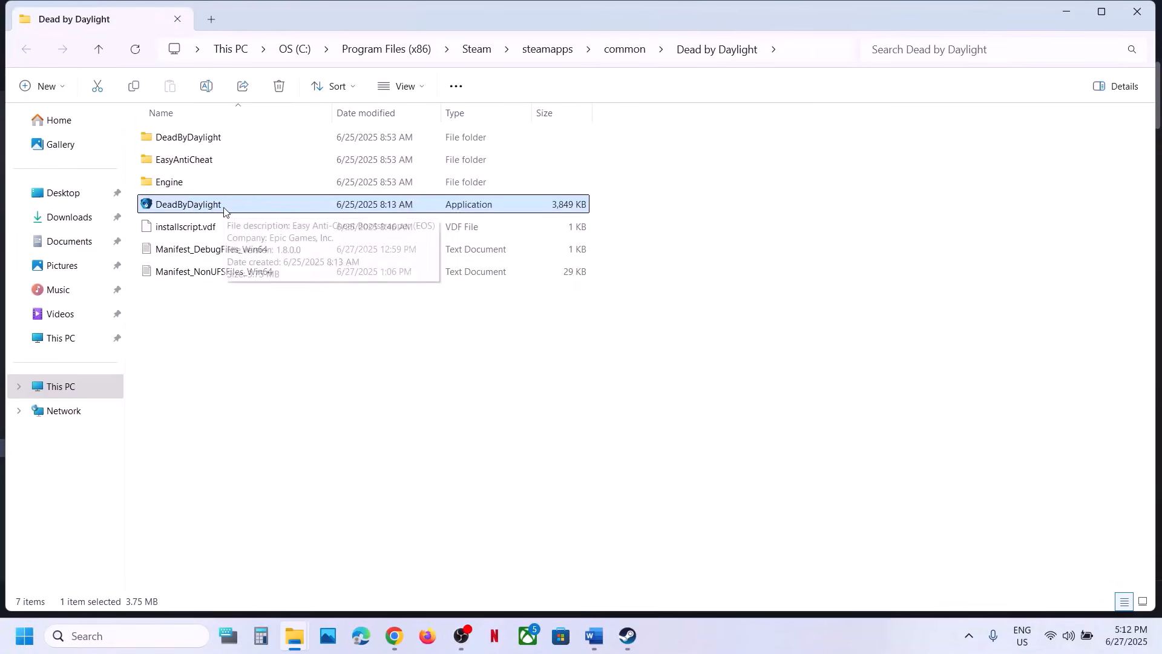
click(194, 144)
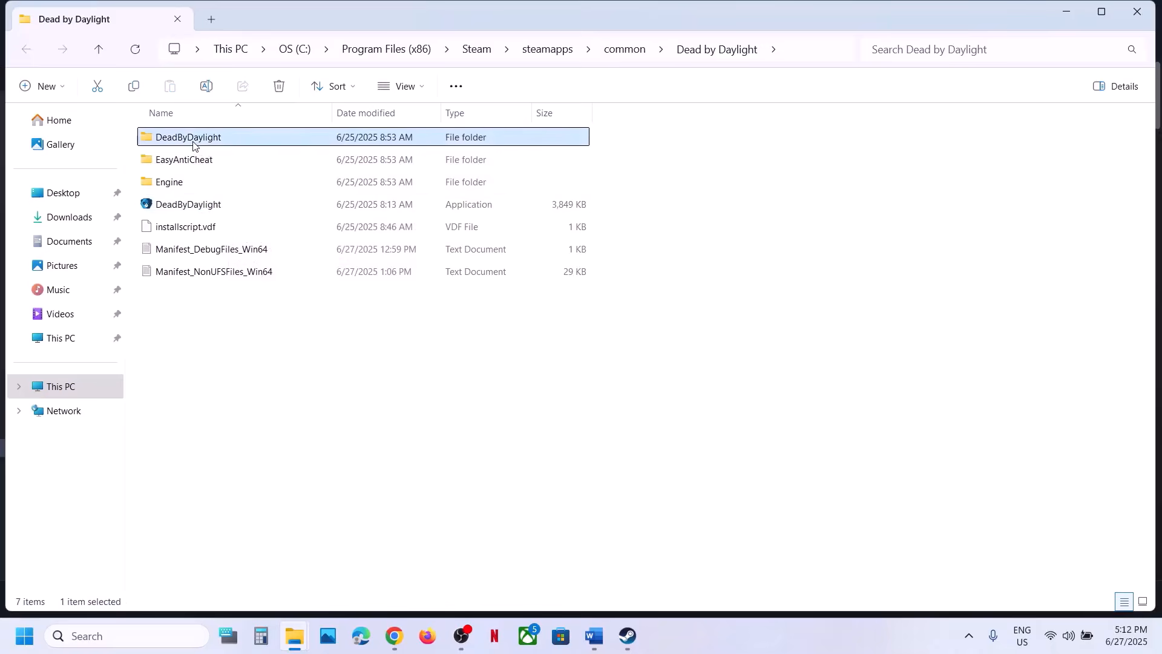
double_click(209, 143)
double_click(205, 144)
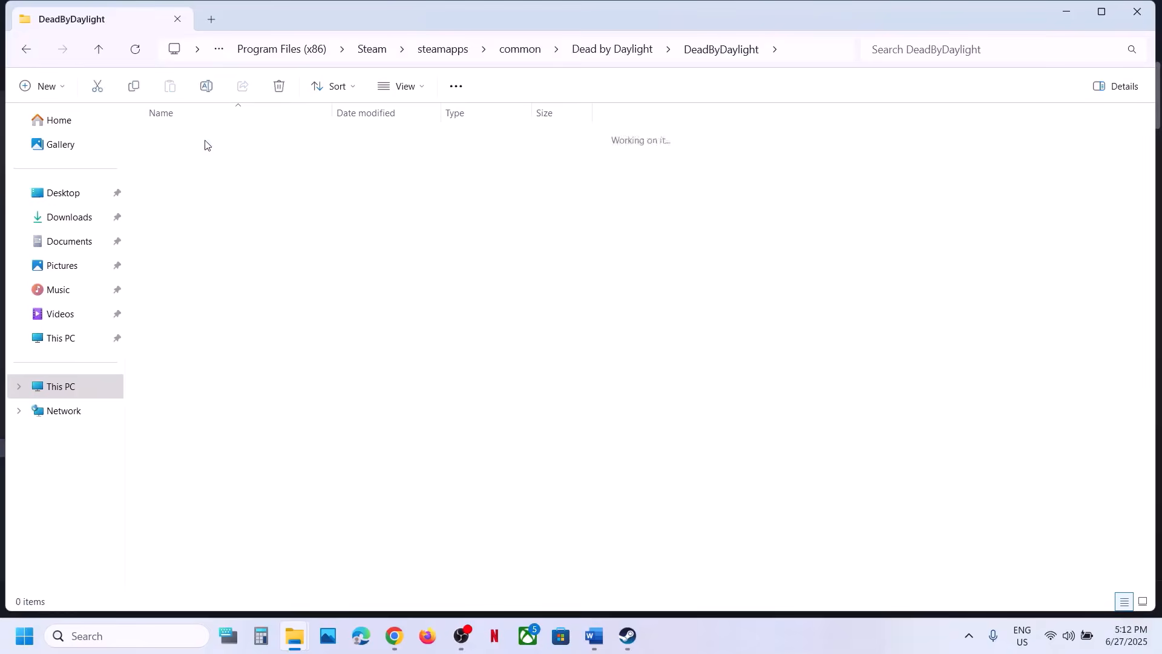
double_click(209, 143)
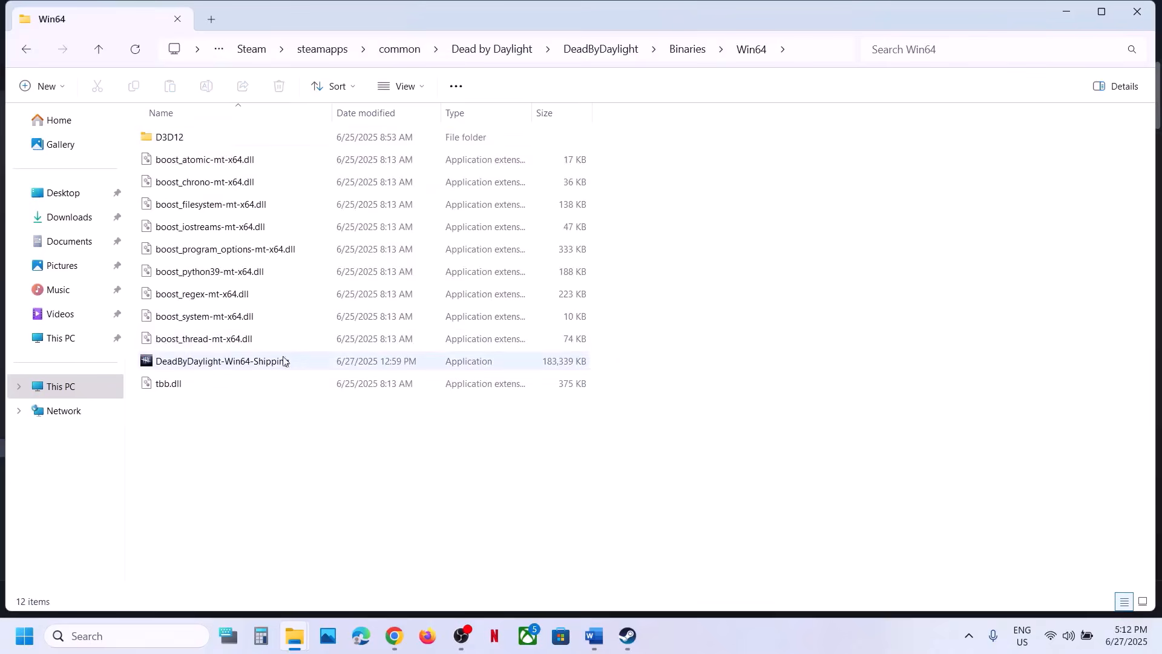
Set DeadByDaylight-Win64-Shipping to run as an administrator in its compatibility properties and apply the change.
click(246, 365)
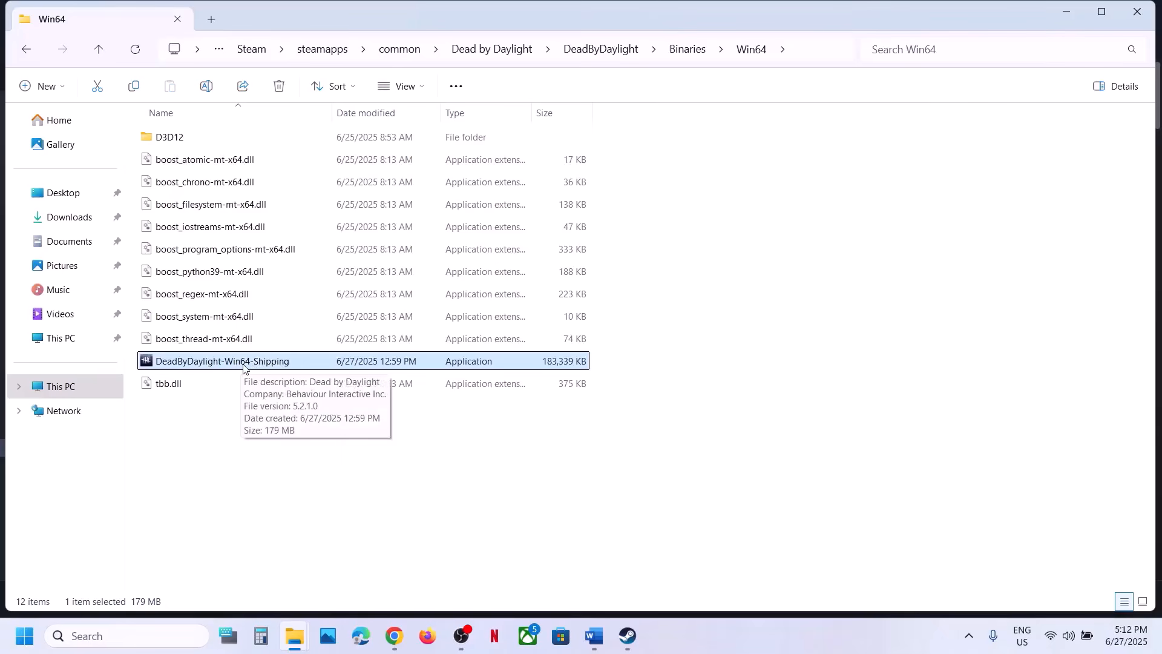
right_click(244, 366)
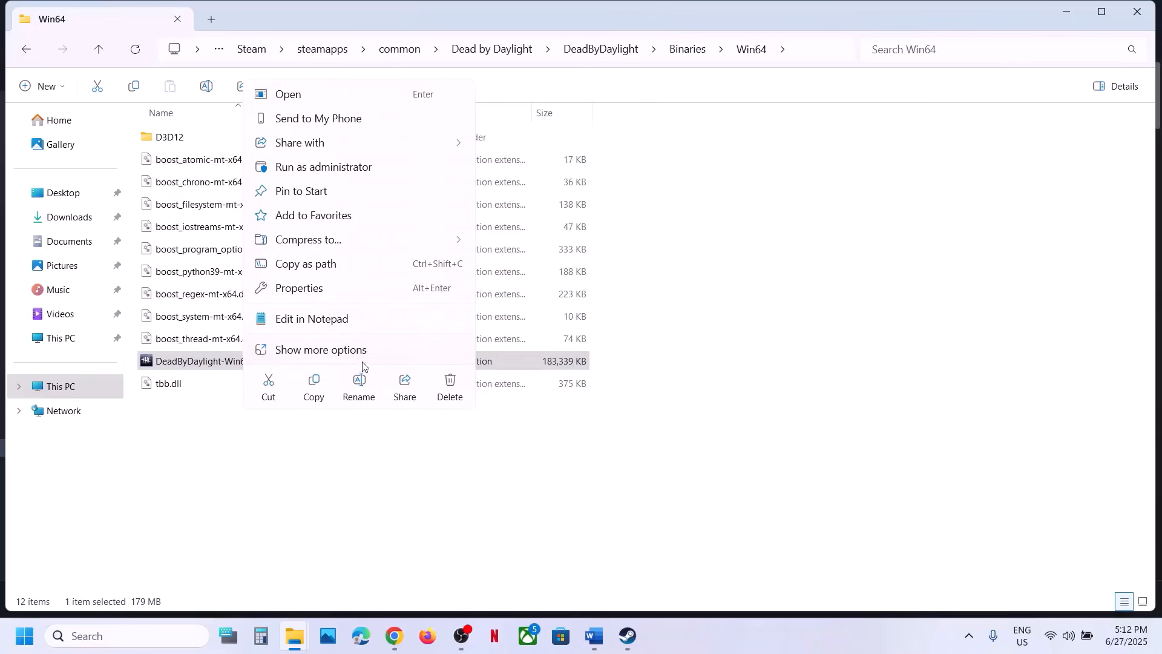
click(317, 295)
click(374, 241)
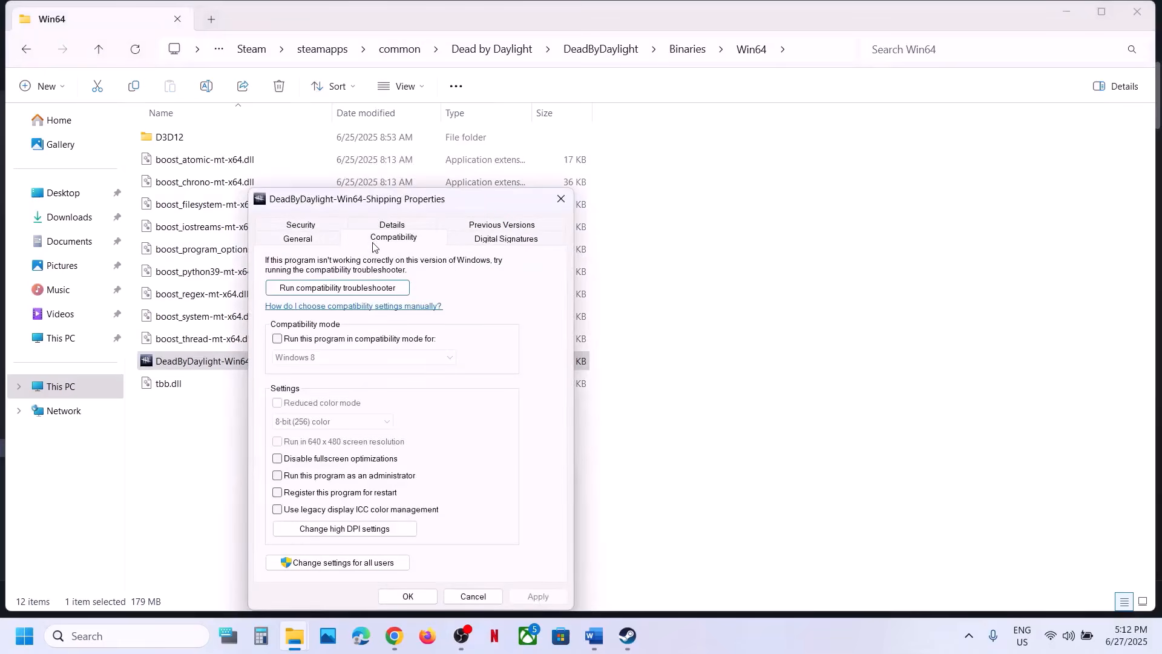
drag(414, 203, 435, 109)
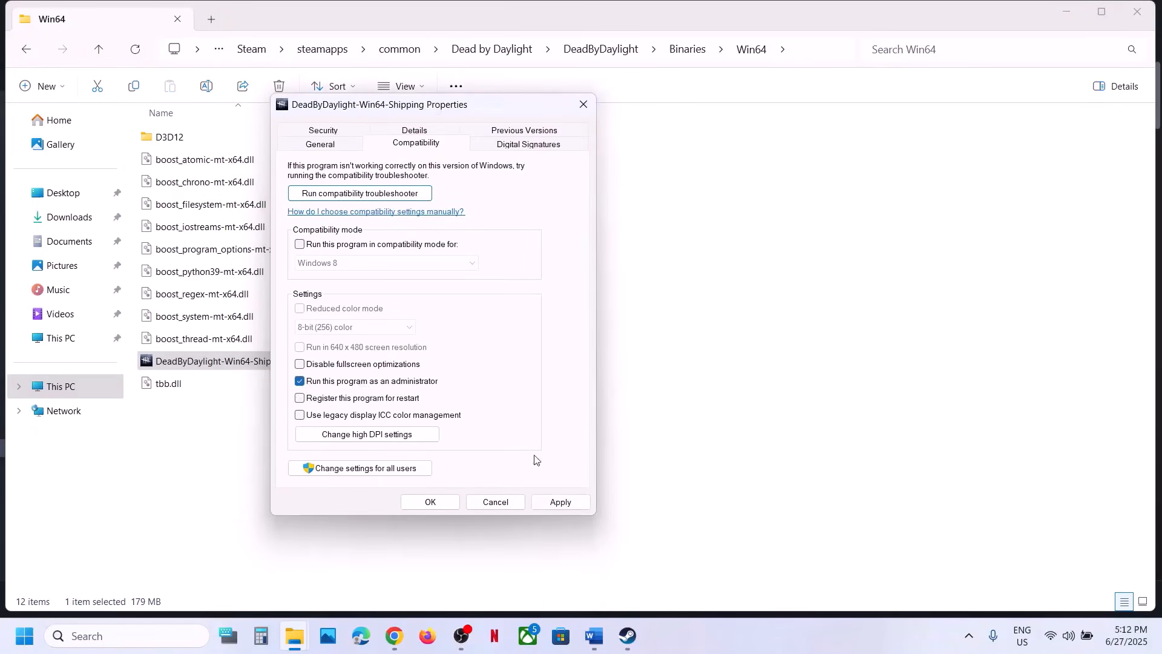
click(552, 502)
click(449, 502)
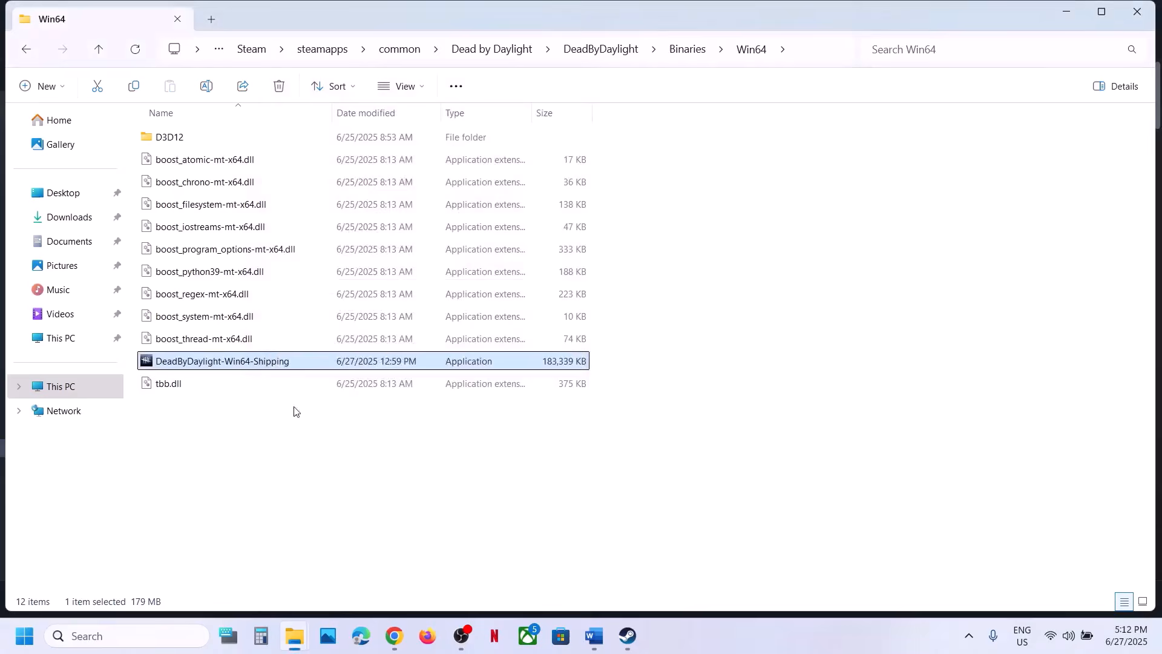
Enable compatibility mode for Windows 8 on DeadByDaylight-Win64-Shipping and apply it.
right_click(280, 362)
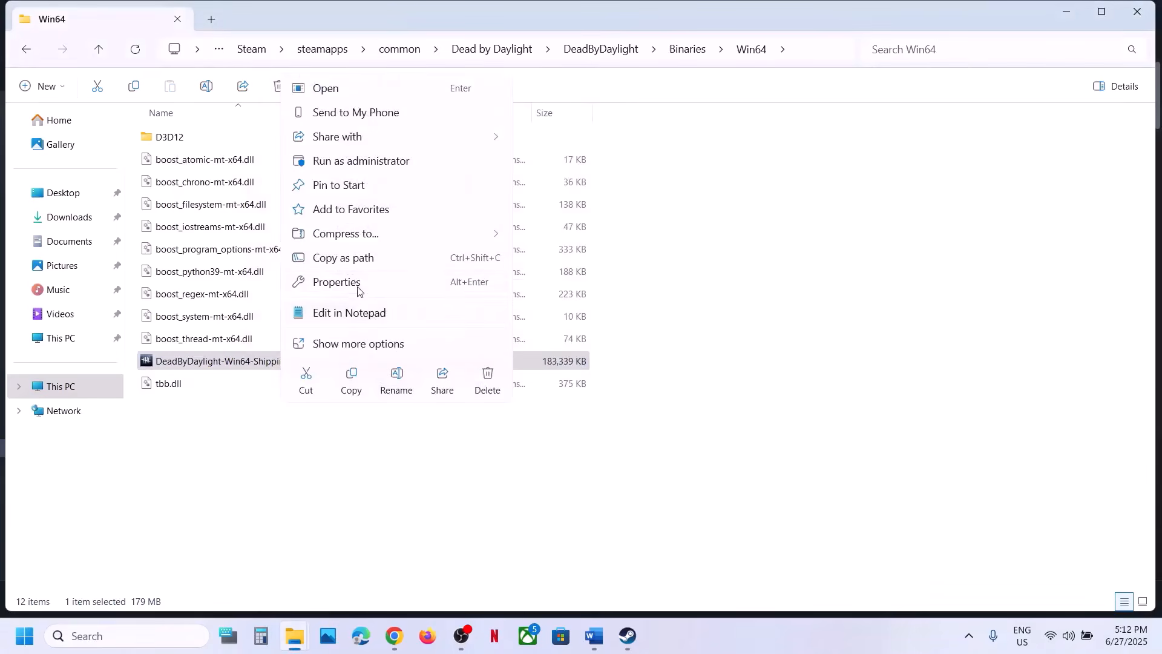
click(336, 282)
click(411, 238)
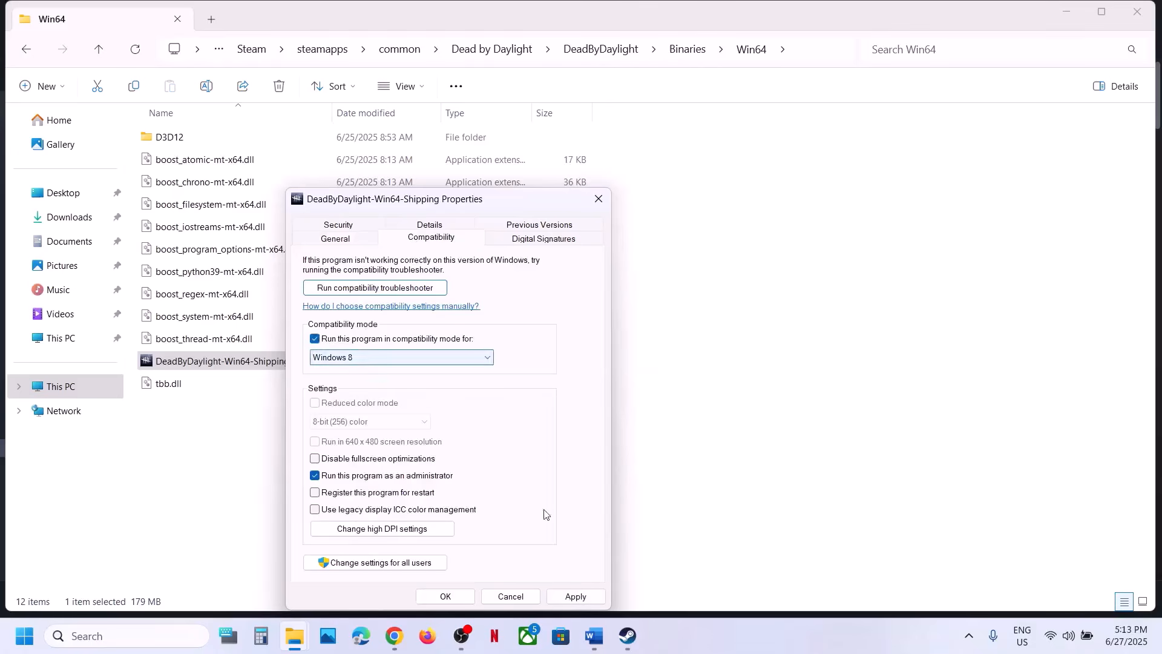
click(575, 596)
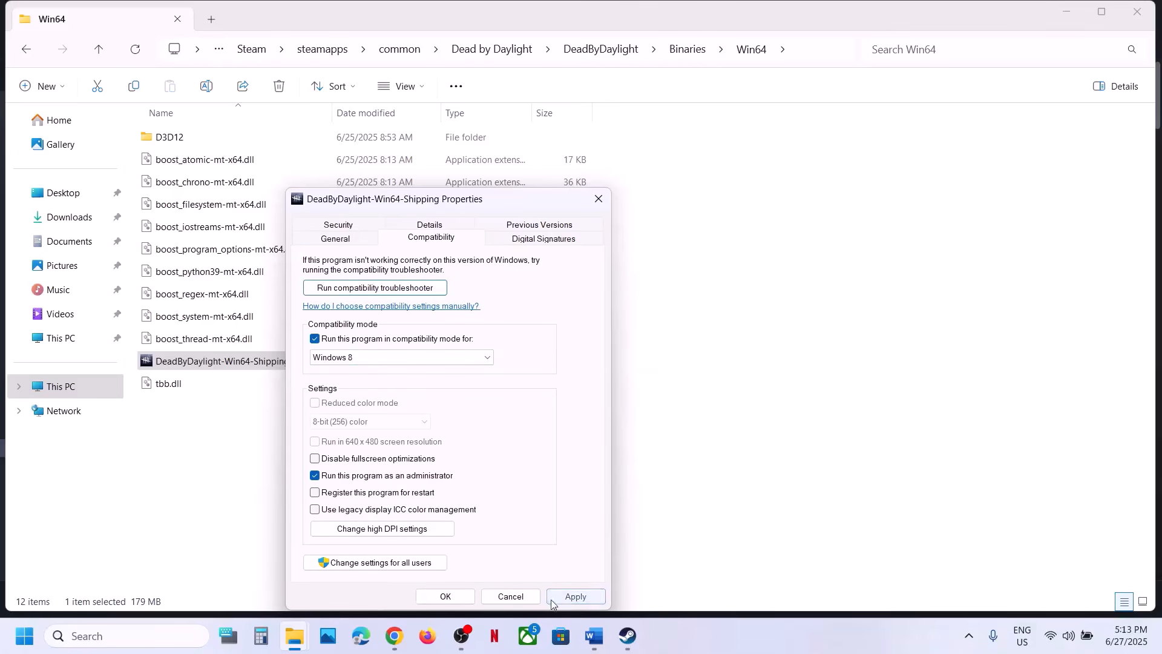
click(446, 596)
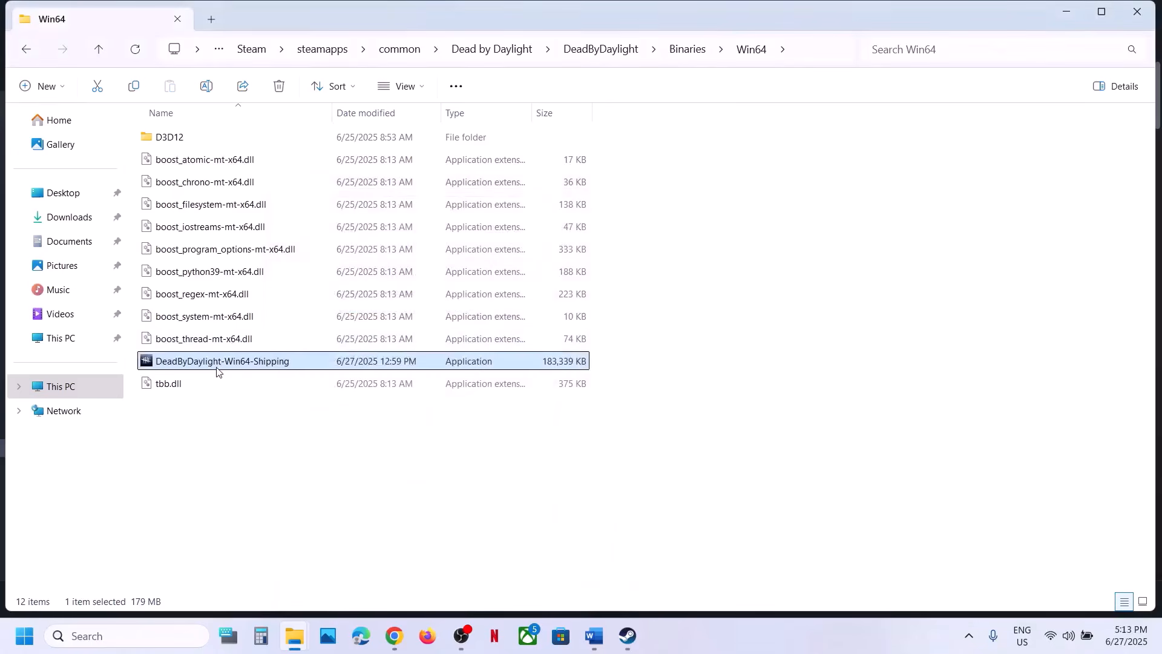
Change the compatibility mode of DeadByDaylight-Win64-Shipping to Windows 7, disable fullscreen optimizations, and save the properties.
right_click(218, 366)
click(288, 291)
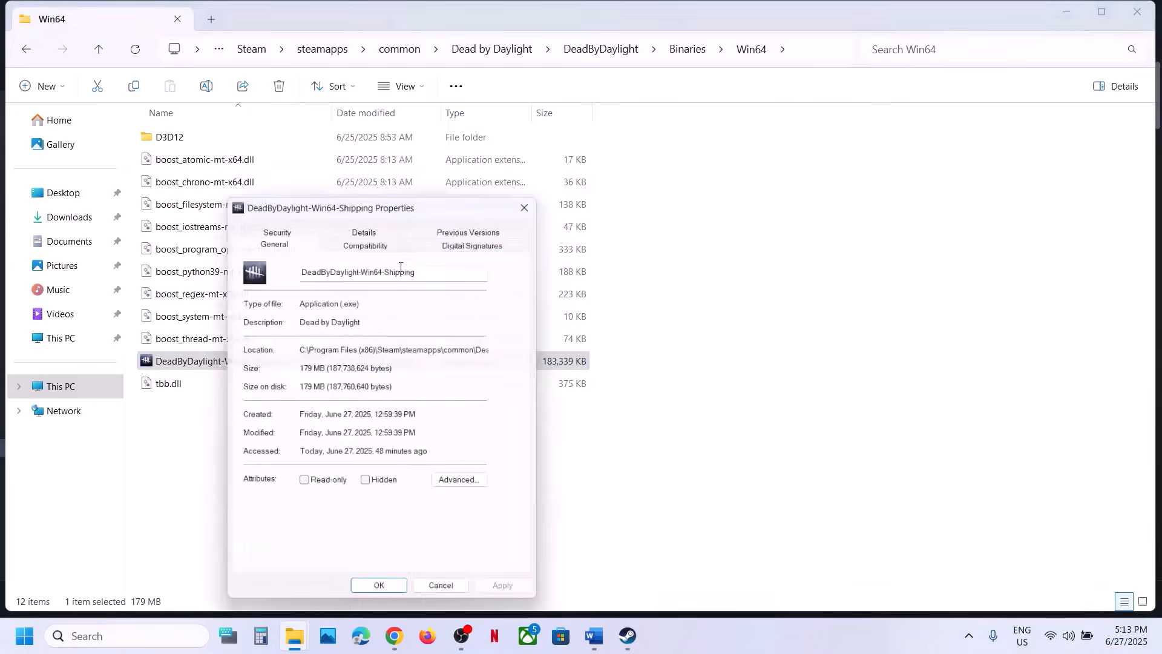
click(367, 241)
click(305, 358)
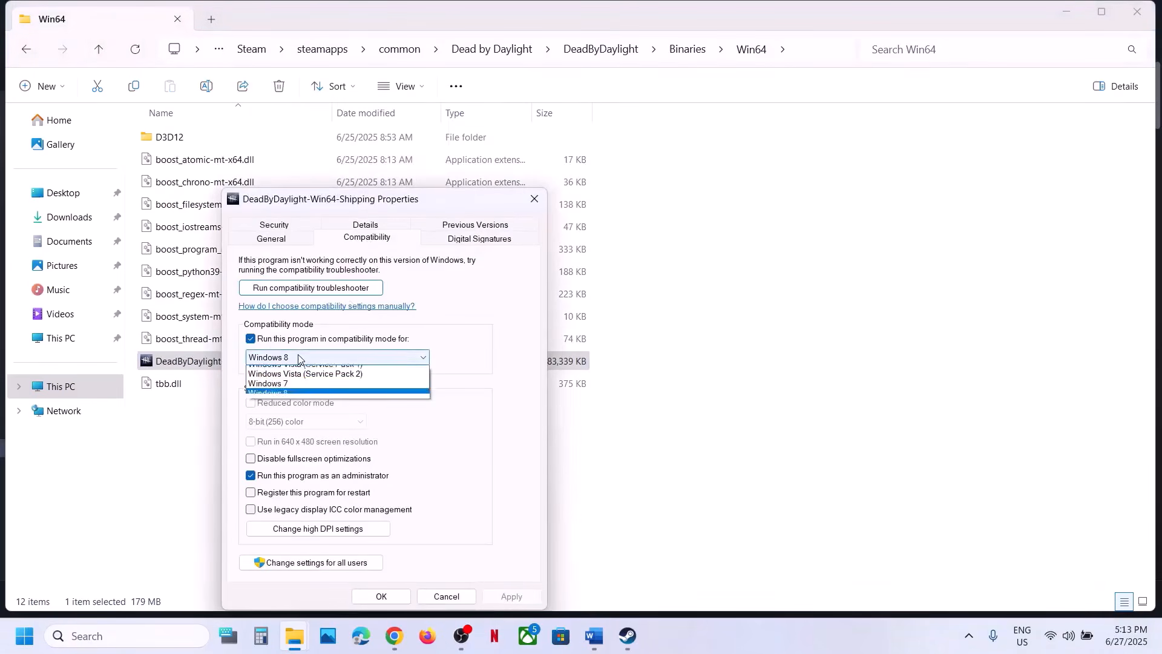
click(295, 401)
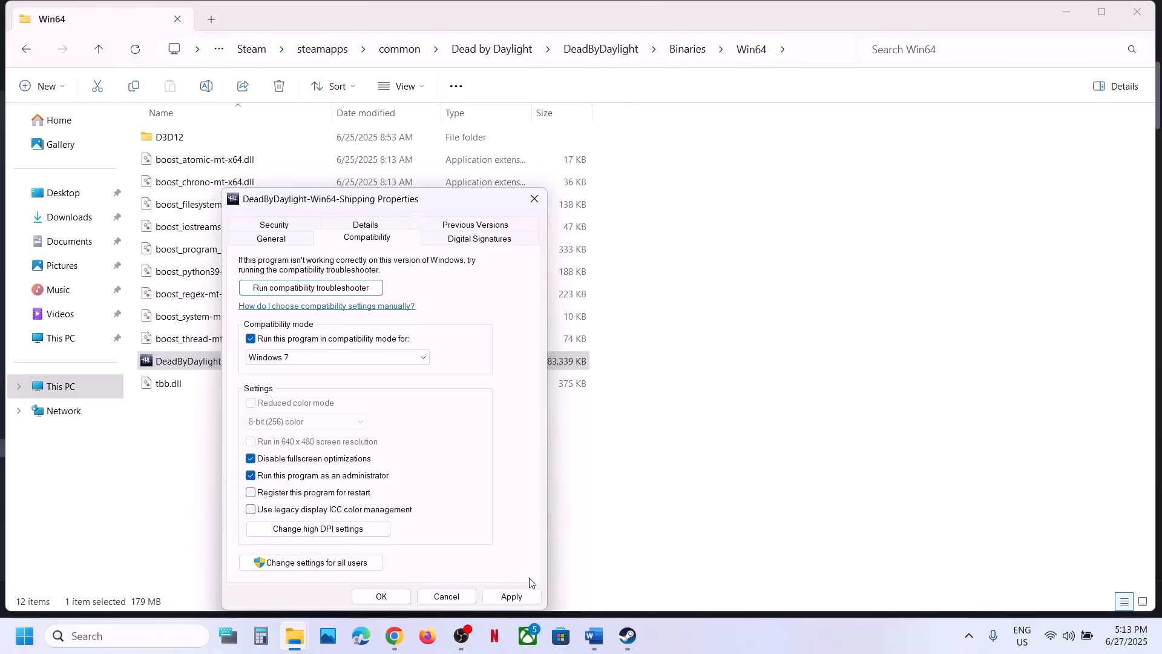
click(378, 597)
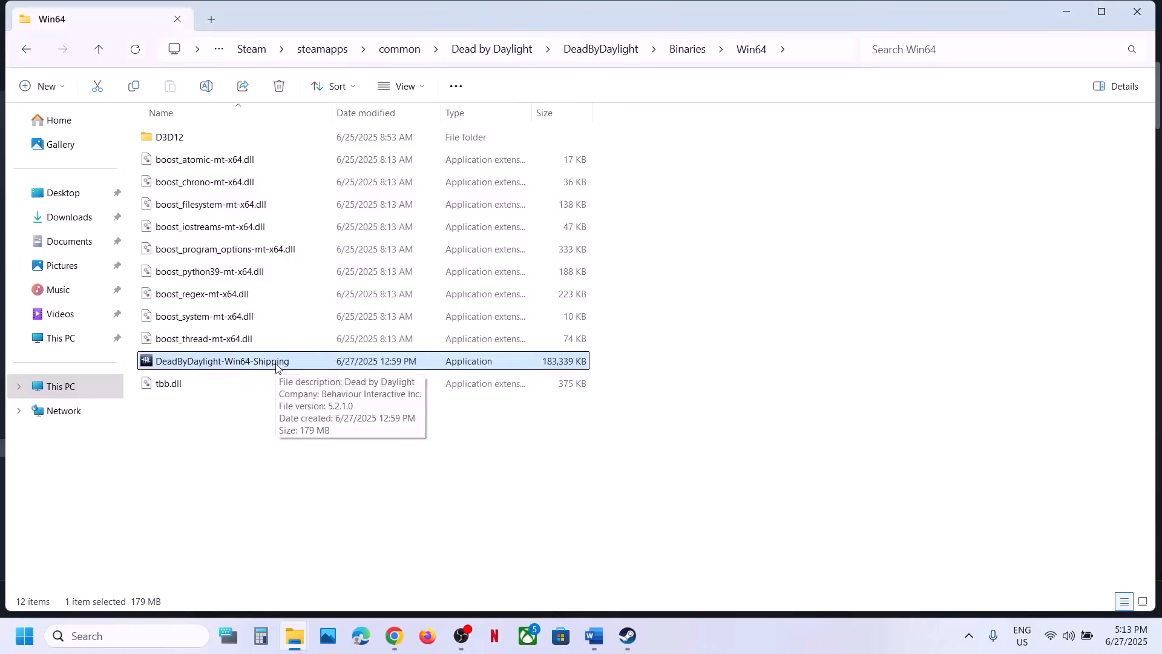
Clear the compatibility mode, fullscreen optimization and administrator options for DeadByDaylight-Win64-Shipping and save the properties.
right_click(278, 363)
click(345, 290)
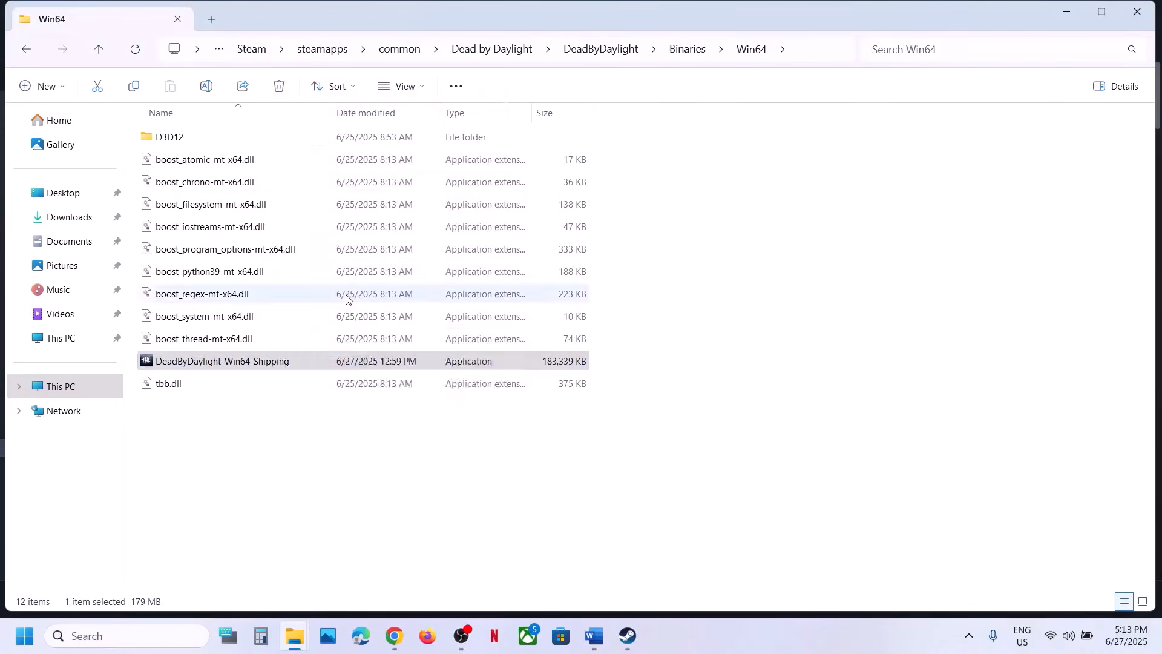
click(403, 240)
click(311, 338)
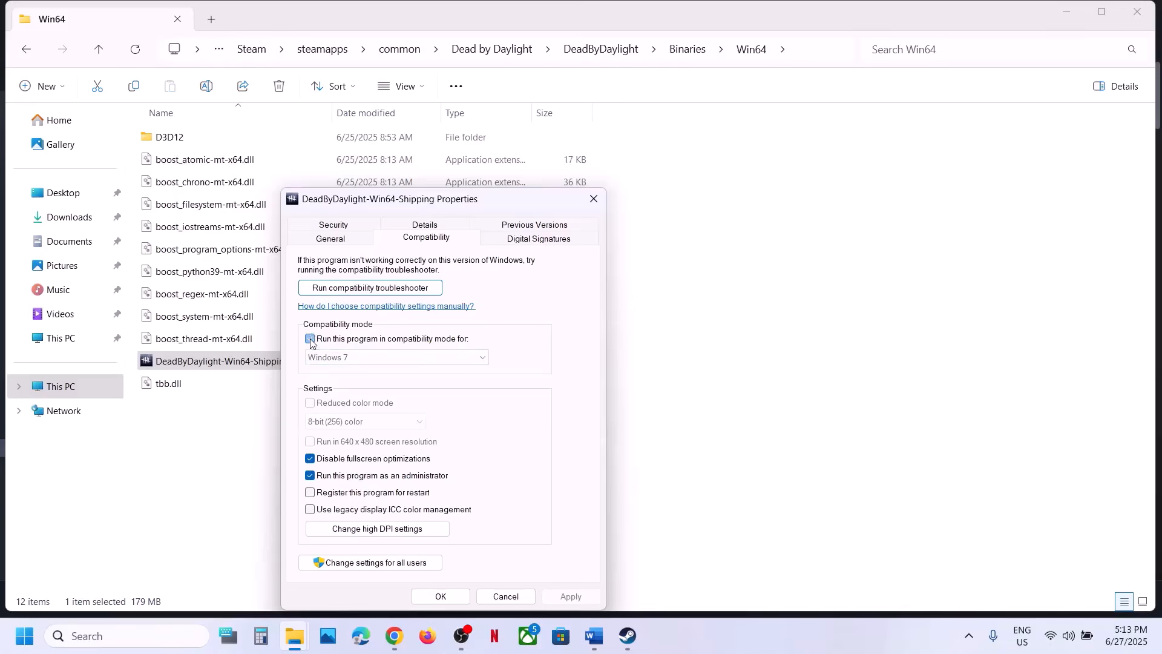
click(311, 340)
click(549, 592)
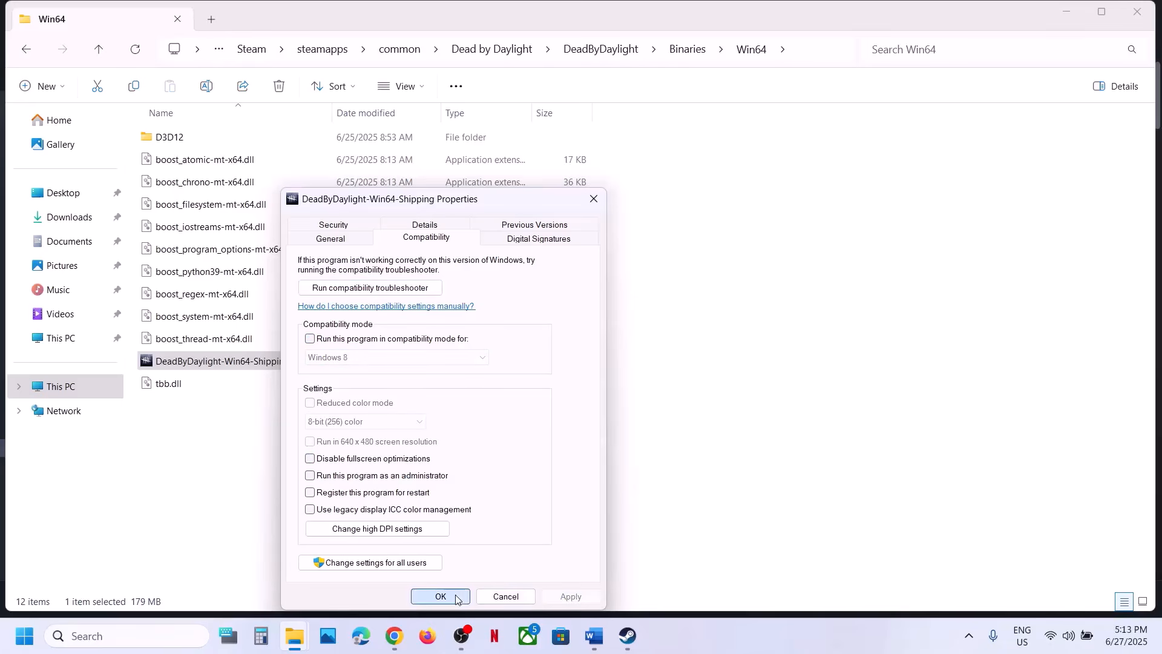
click(440, 596)
Switch to the Word notes and read Step 10 on allowing the game exe through antivirus, controlled folder access and firewall.
click(590, 645)
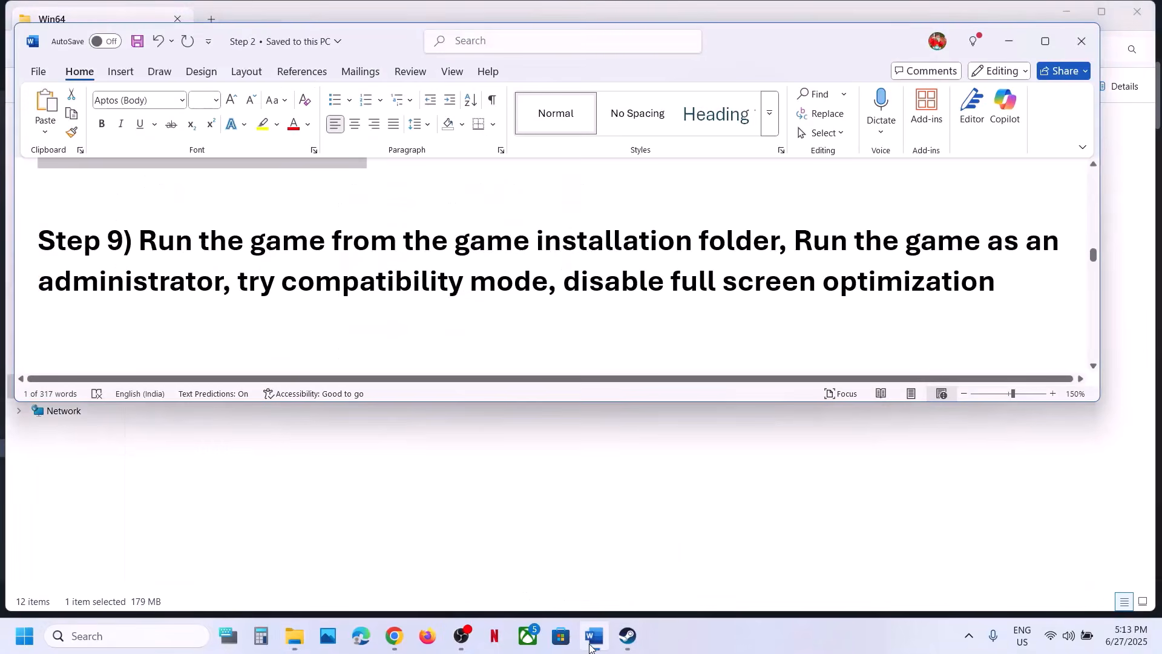
scroll(481, 323, down, 3)
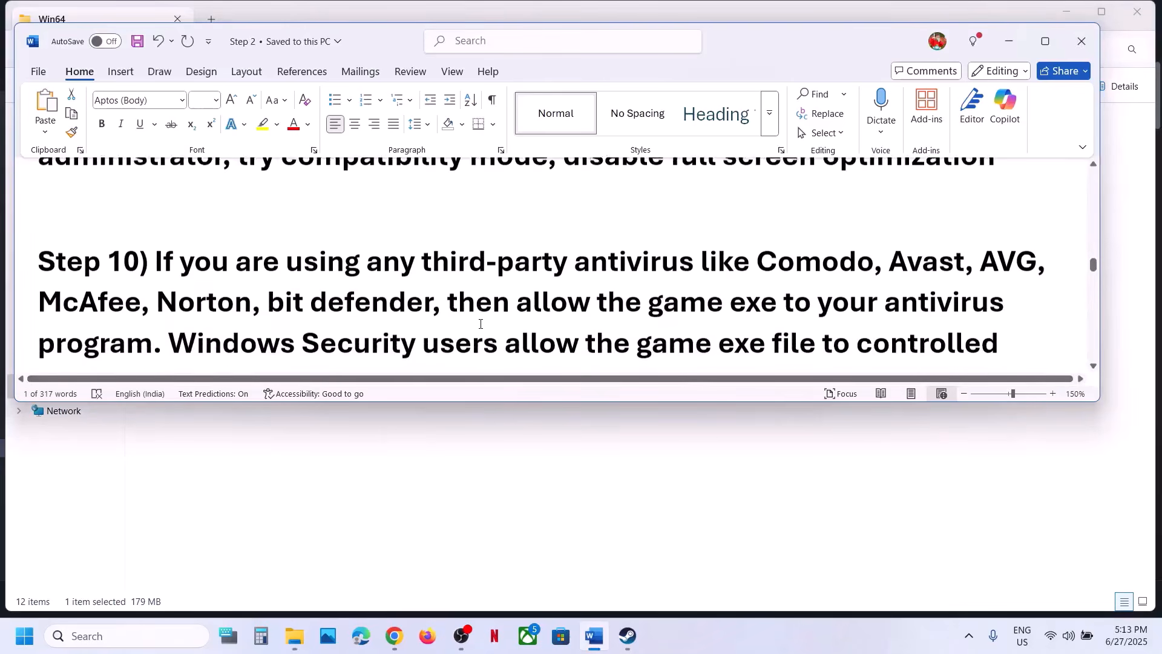
drag(157, 248, 780, 284)
click(708, 280)
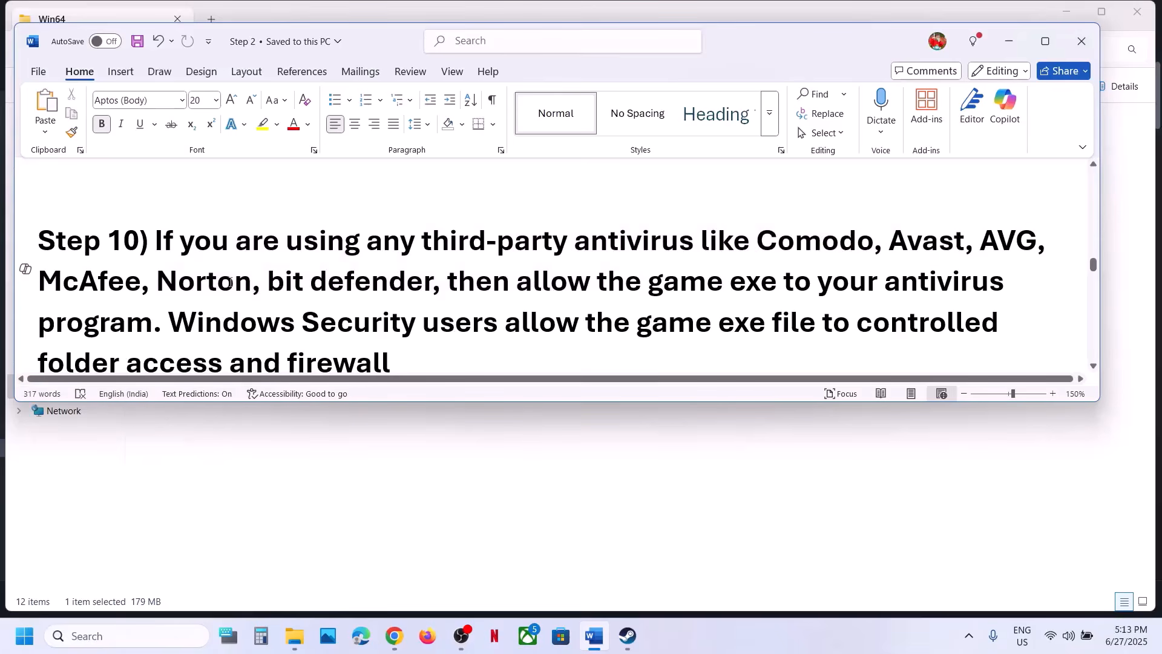
drag(229, 282, 590, 282)
click(569, 280)
drag(493, 272, 104, 308)
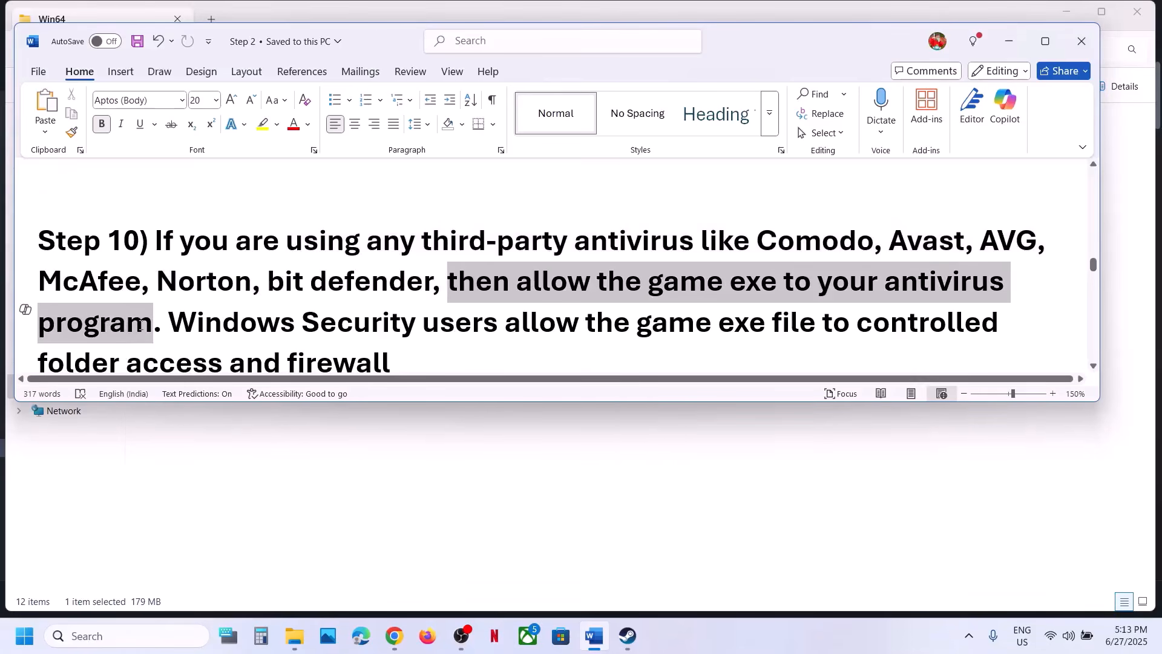
drag(139, 325, 542, 306)
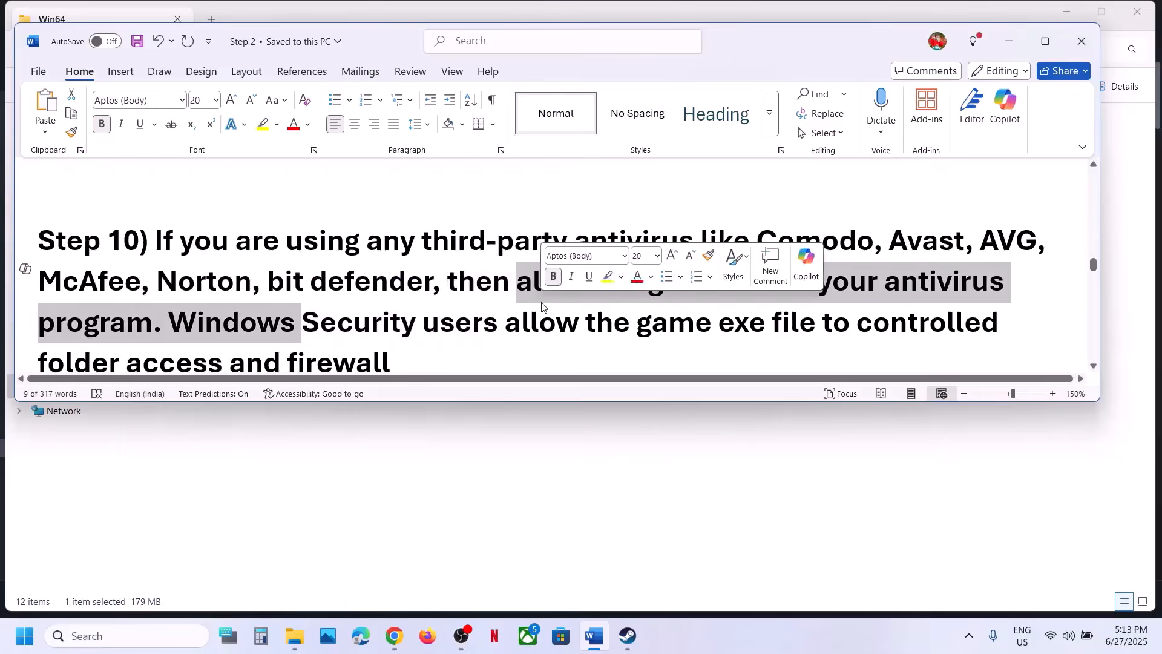
click(557, 472)
Open the list of apps allowed through Controlled folder access under Windows Security's ransomware protection.
key(super+i)
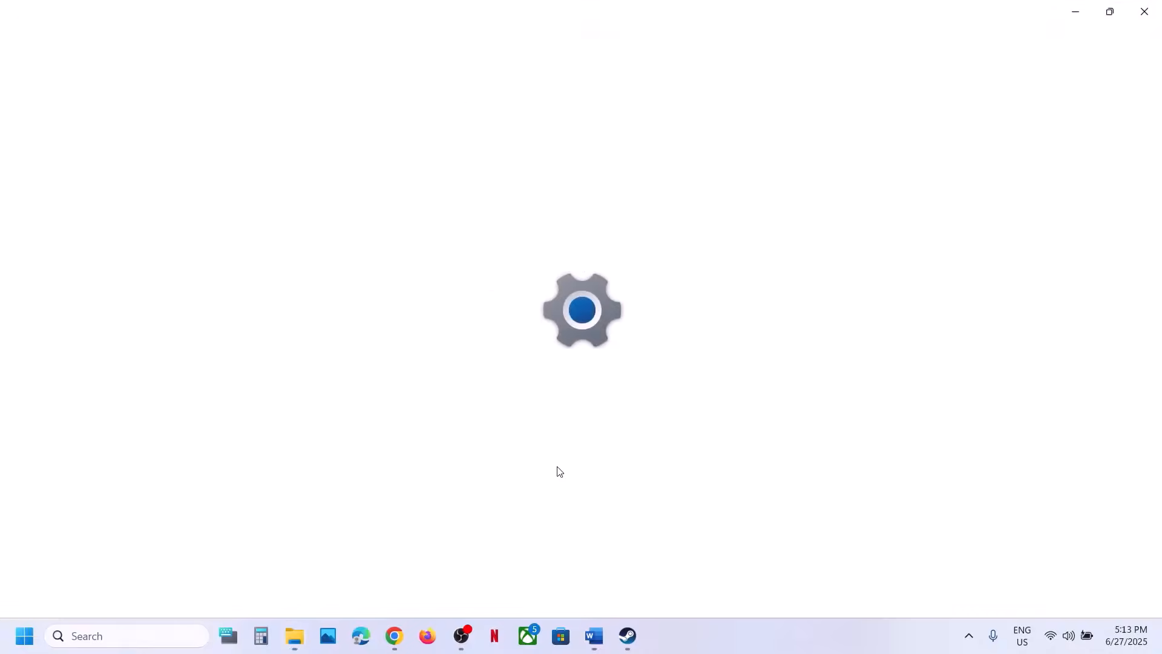
click(83, 463)
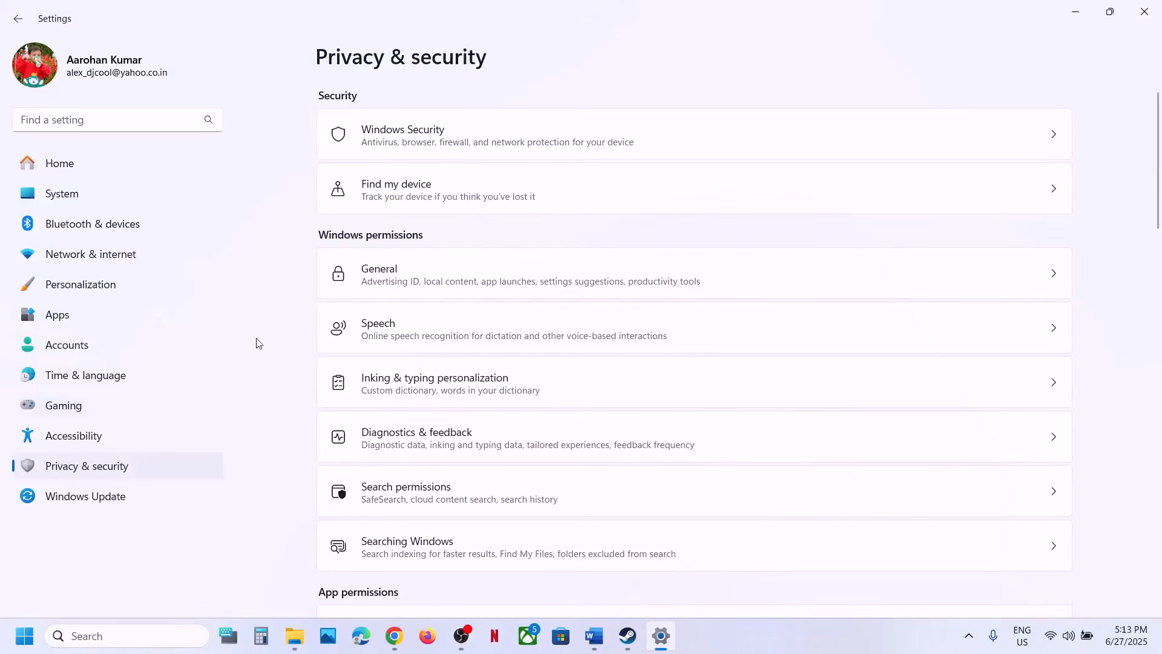
click(404, 131)
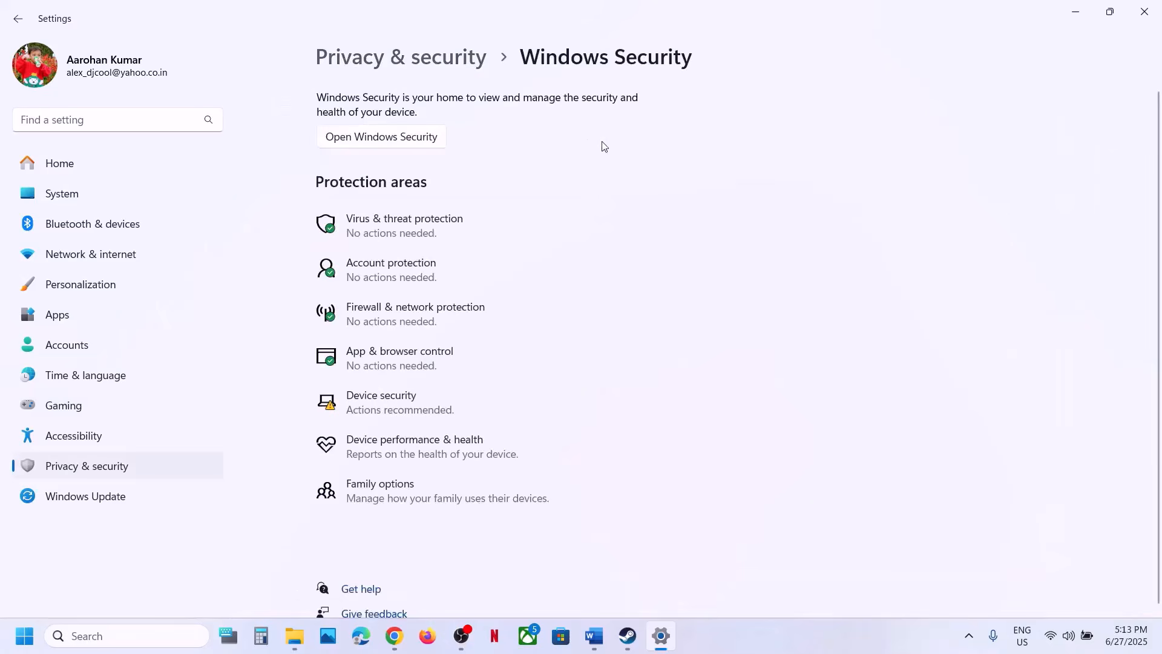
click(408, 228)
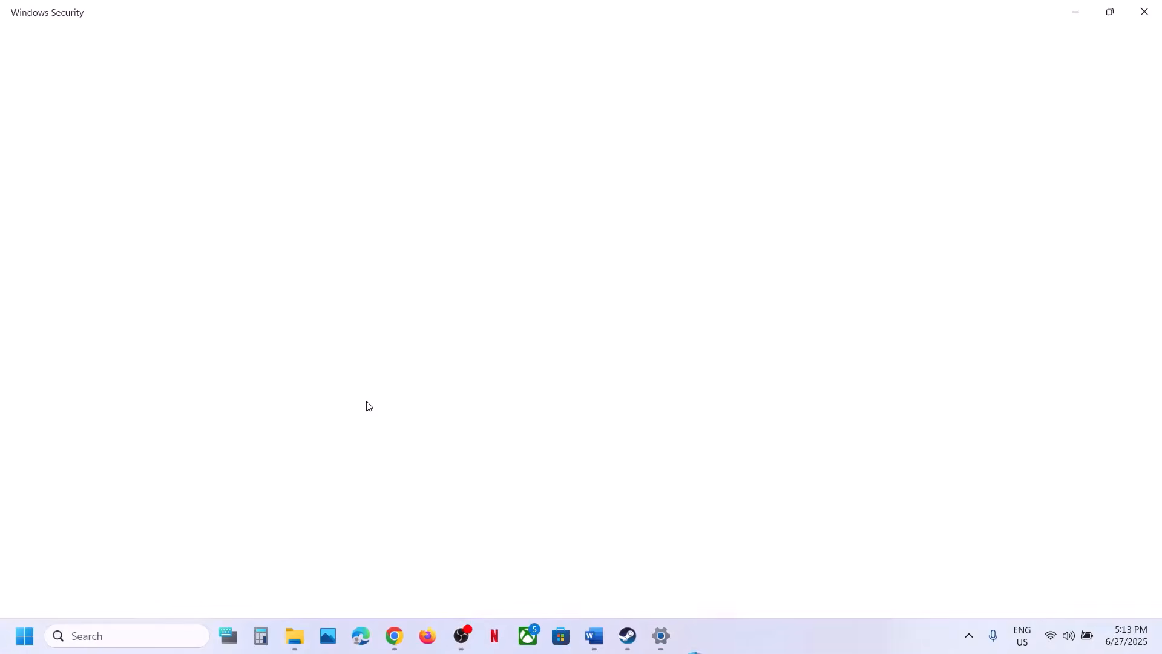
scroll(387, 453, down, 2)
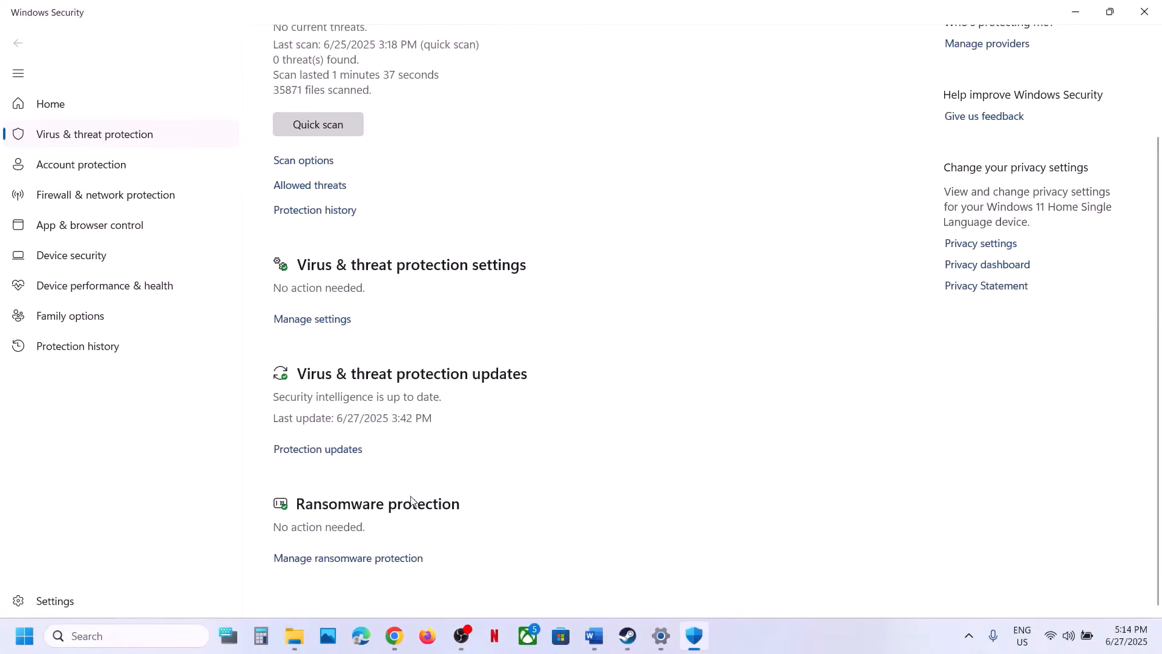
click(389, 560)
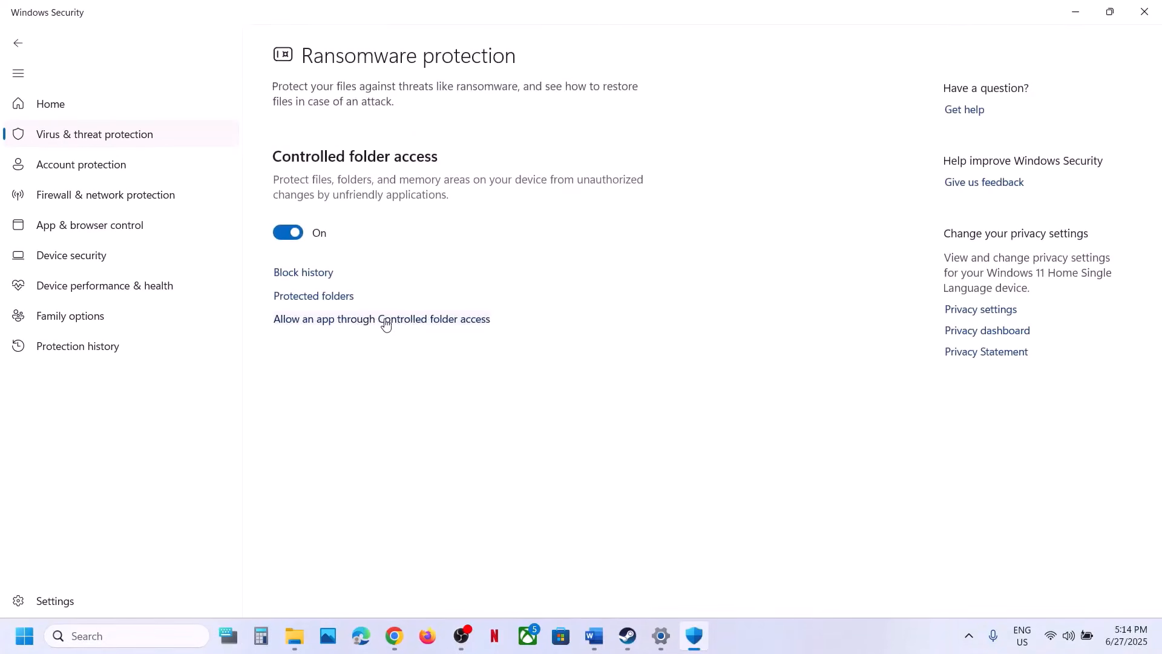
click(385, 319)
click(526, 445)
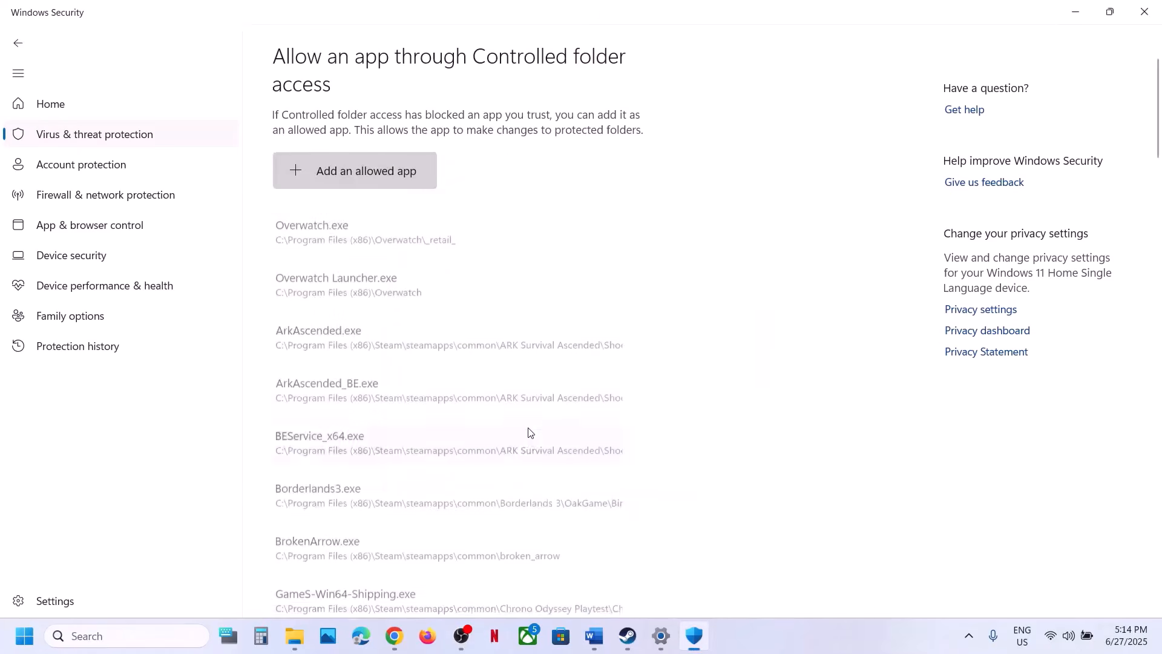
Start adding an allowed app by browsing to C:\Program Files (x86)\Steam\steamapps\common.
click(367, 183)
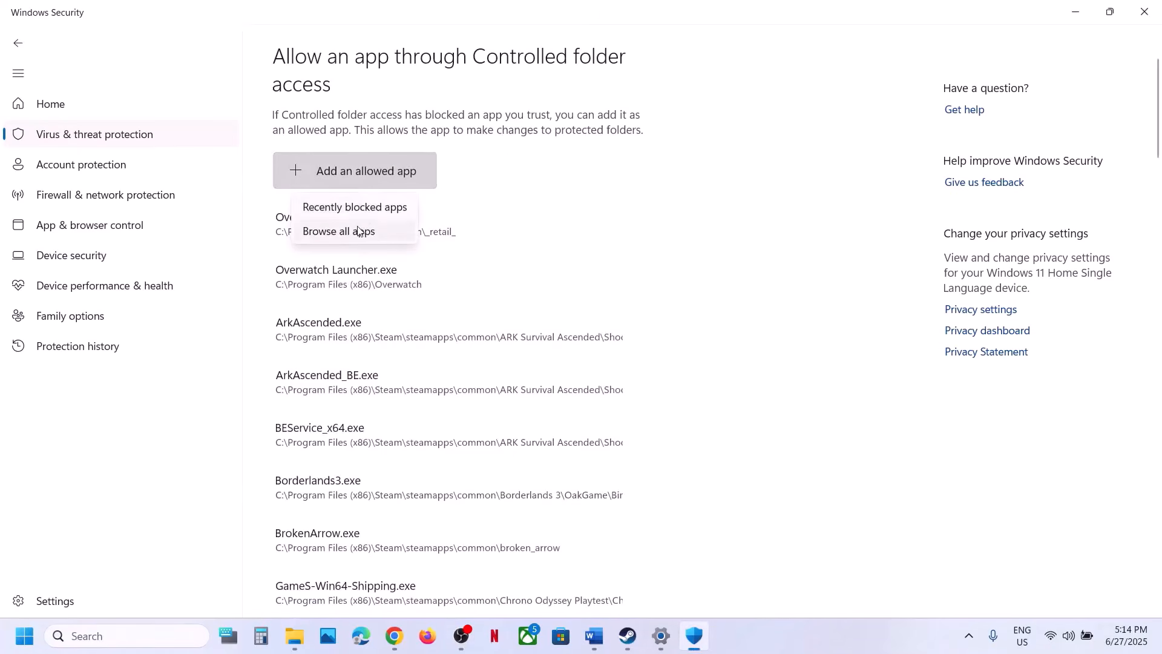
click(358, 230)
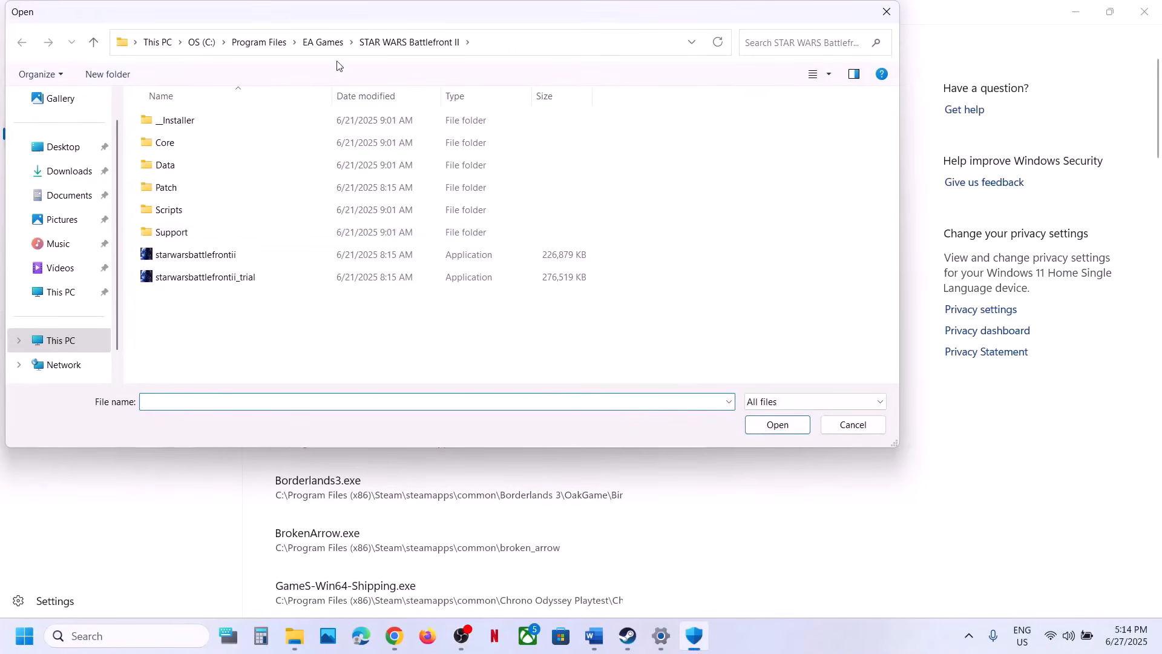
click(33, 340)
click(266, 139)
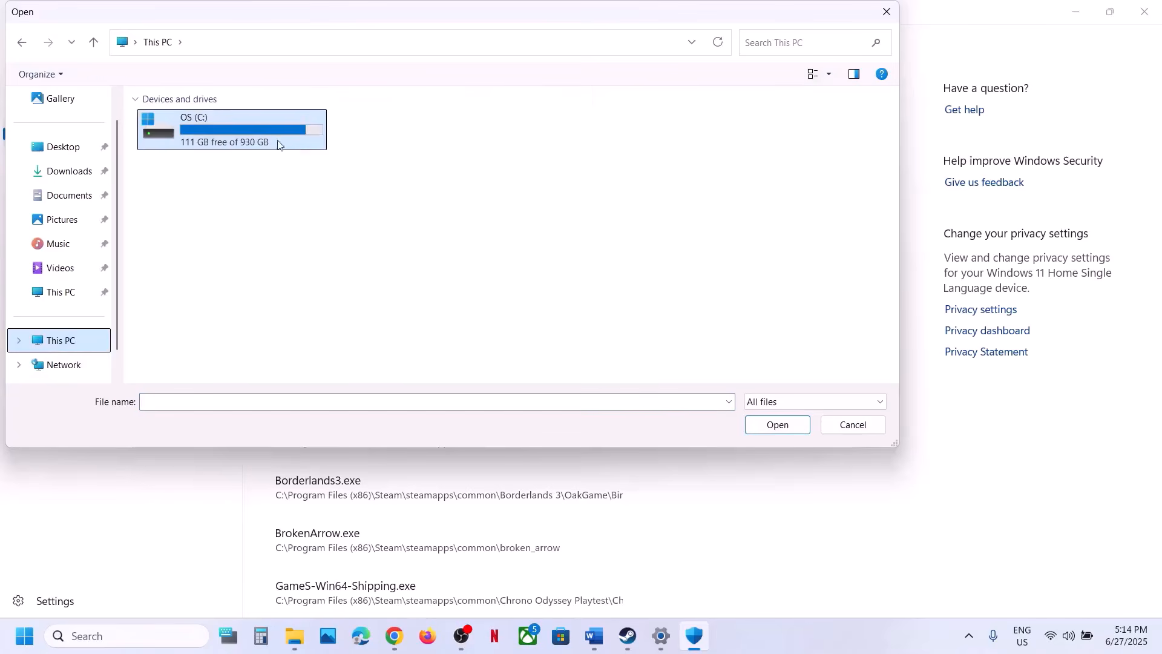
double_click(267, 140)
scroll(262, 220, down, 2)
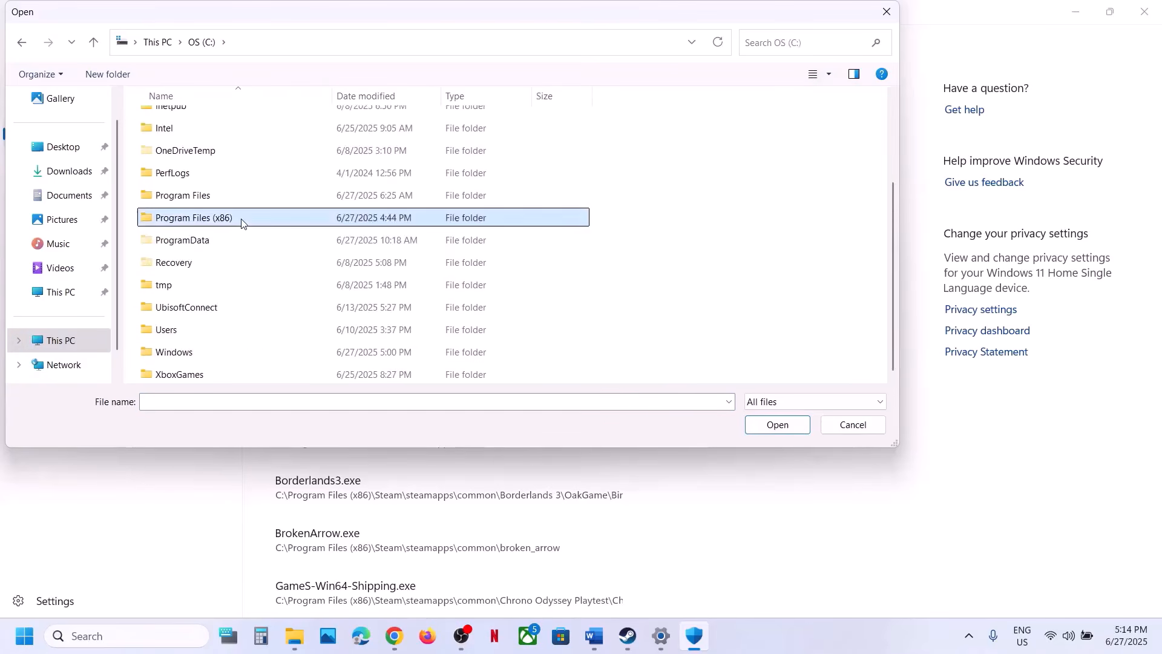
double_click(241, 220)
scroll(241, 223, down, 2)
double_click(169, 327)
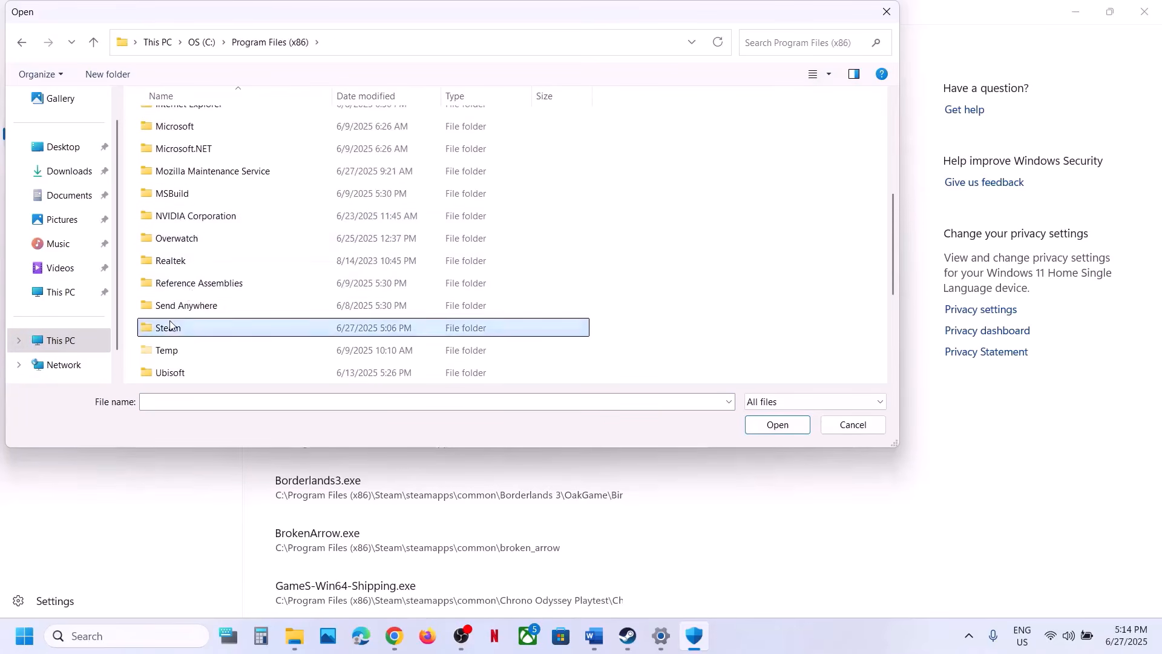
double_click(186, 305)
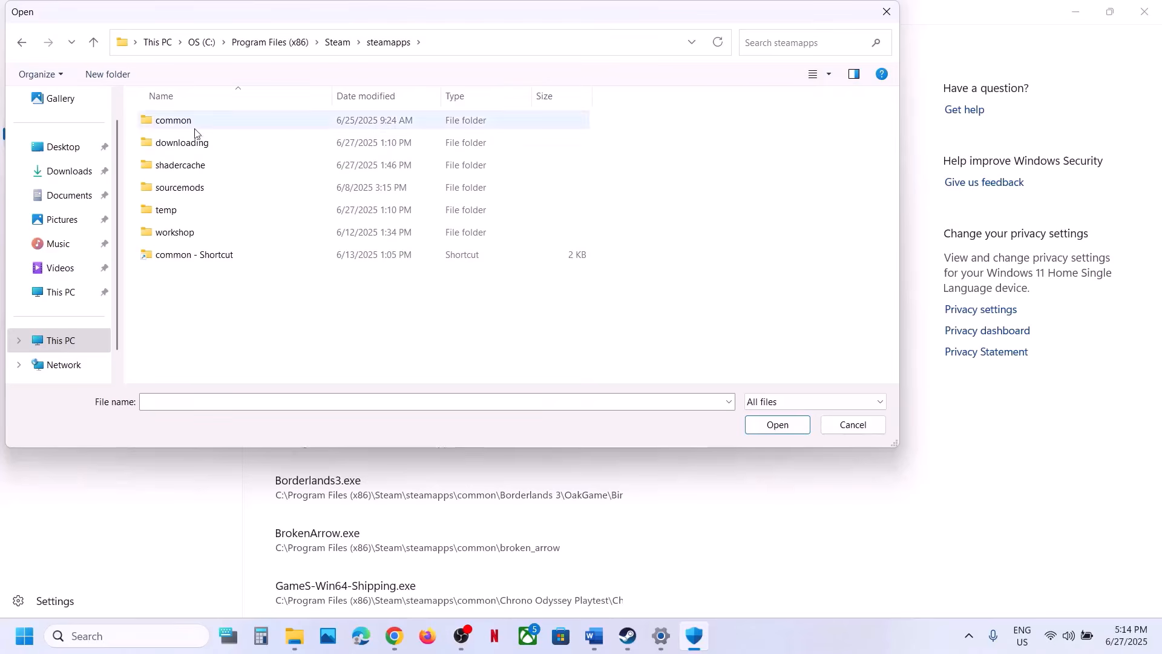
click(192, 129)
double_click(192, 129)
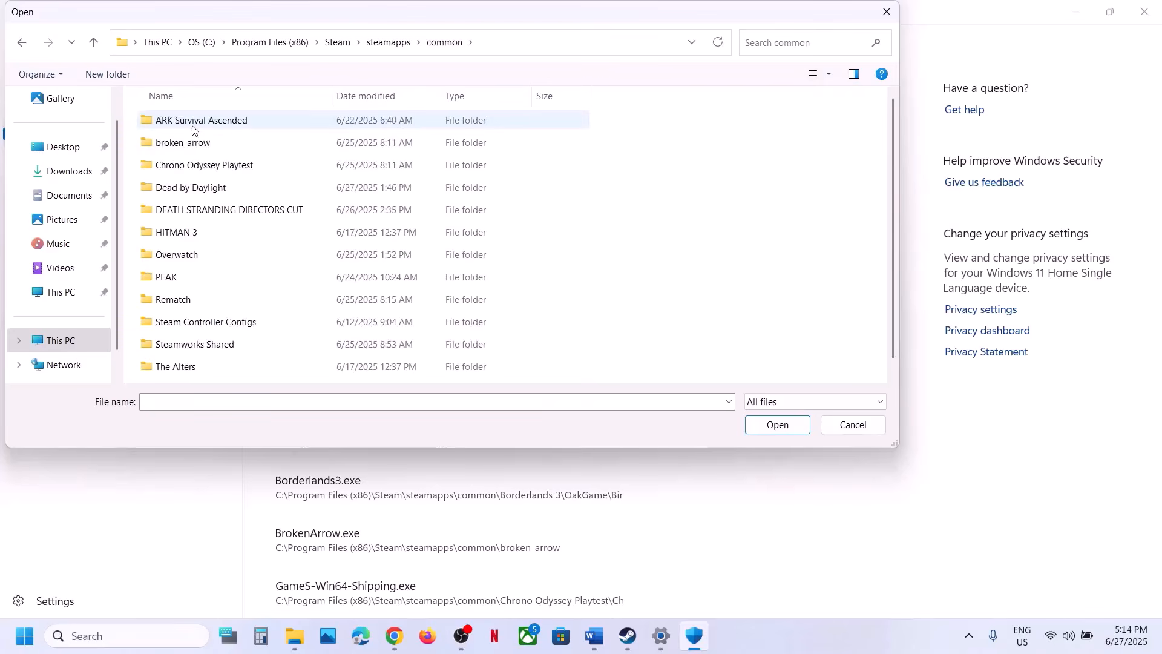
Allow the DeadByDaylight application from the Dead by Daylight folder through Controlled folder access.
double_click(190, 188)
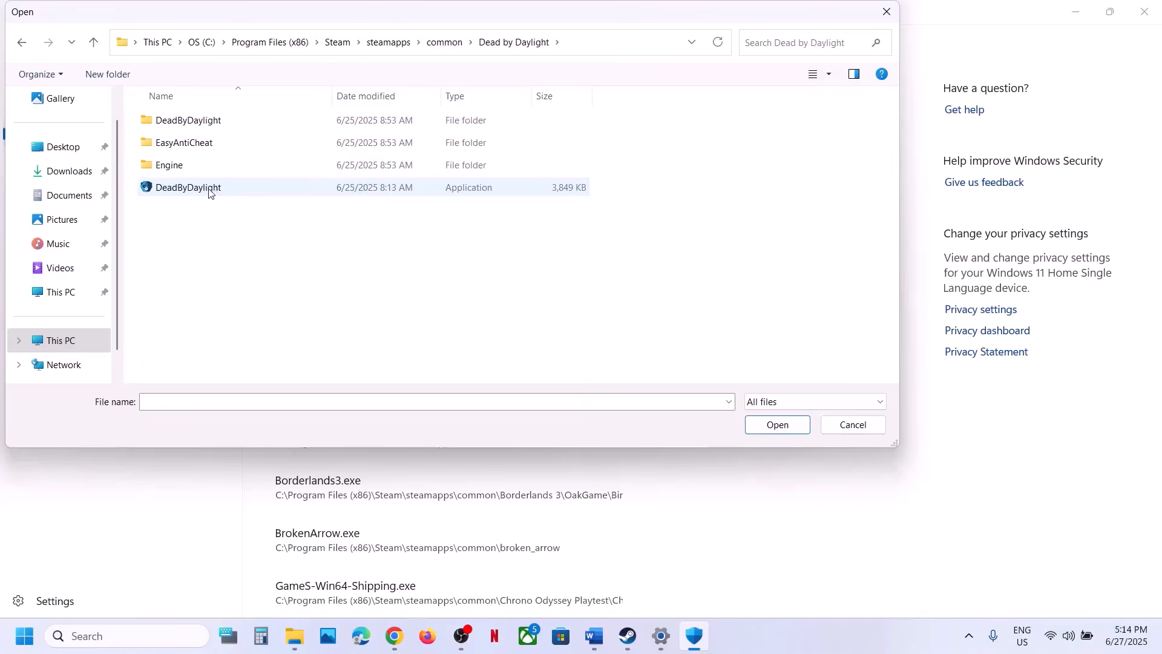
click(208, 191)
click(776, 425)
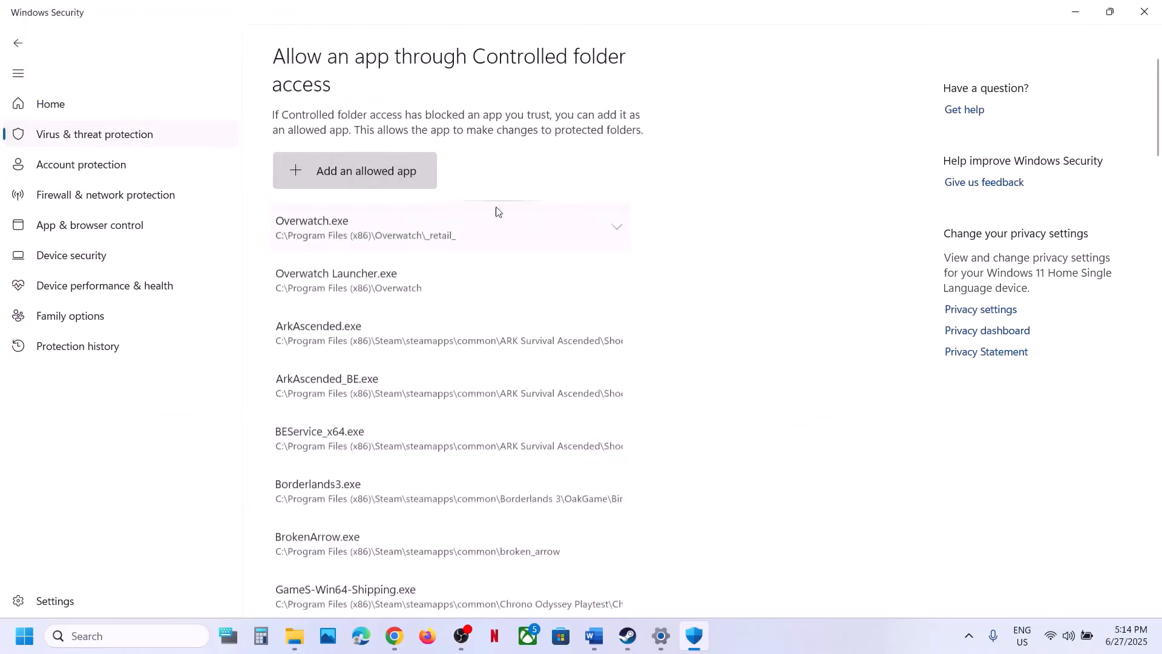
Allow DeadByDaylight-Win64-Shipping from DeadByDaylight\Binaries\Win64 through Controlled folder access as well.
click(387, 180)
click(364, 231)
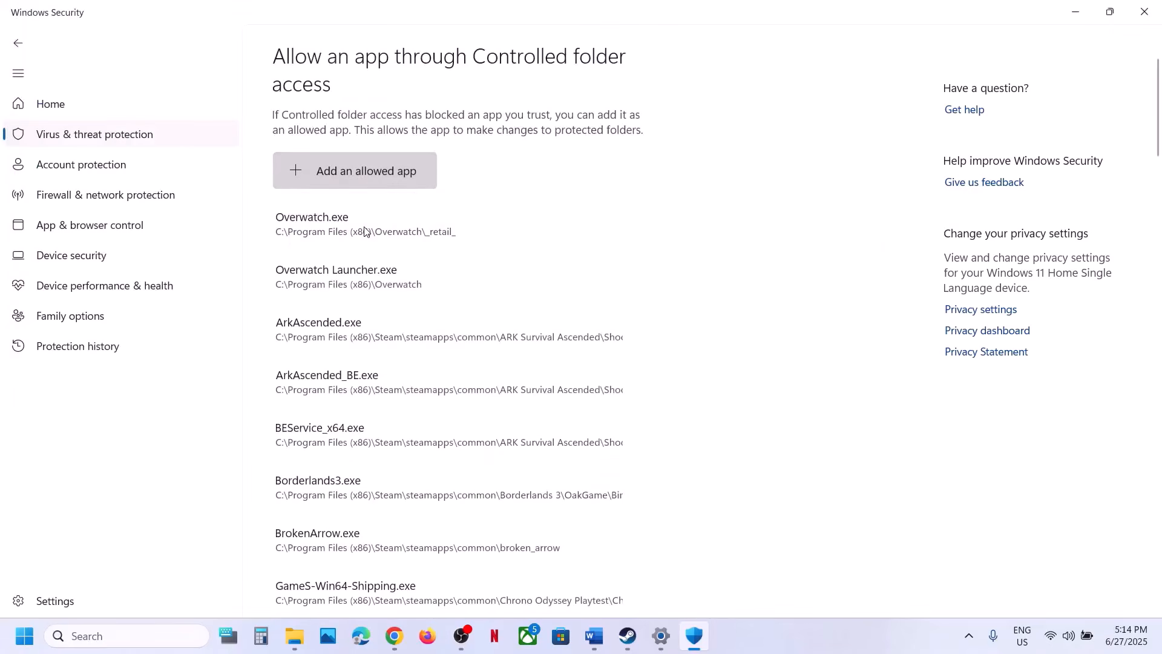
double_click(206, 124)
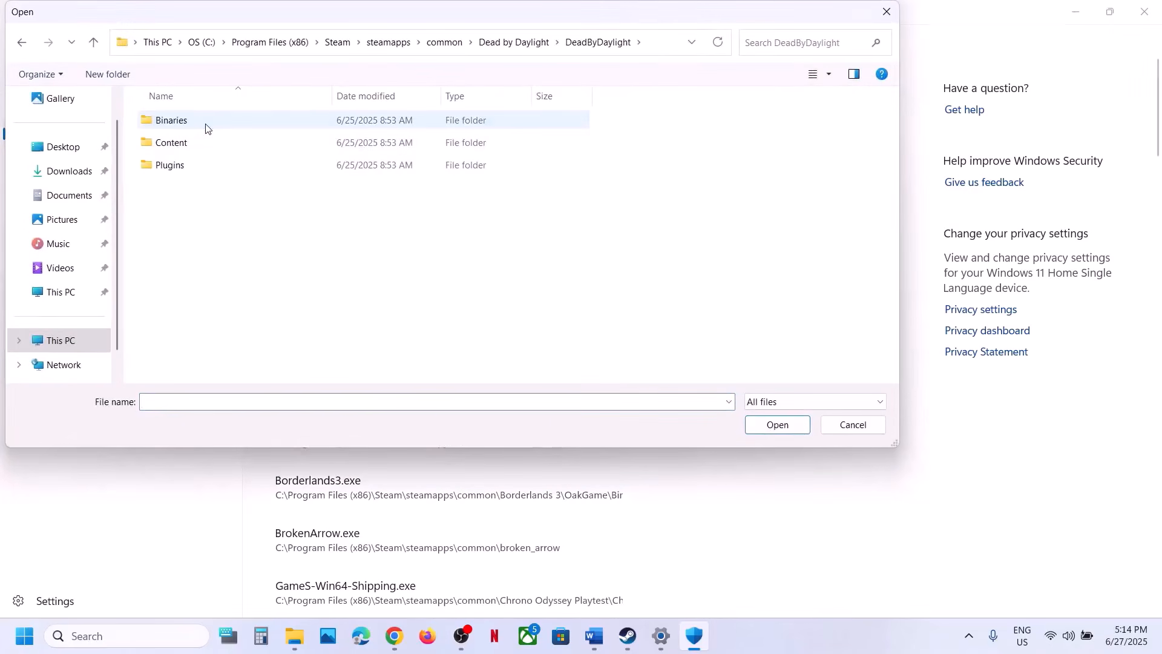
double_click(206, 124)
double_click(207, 124)
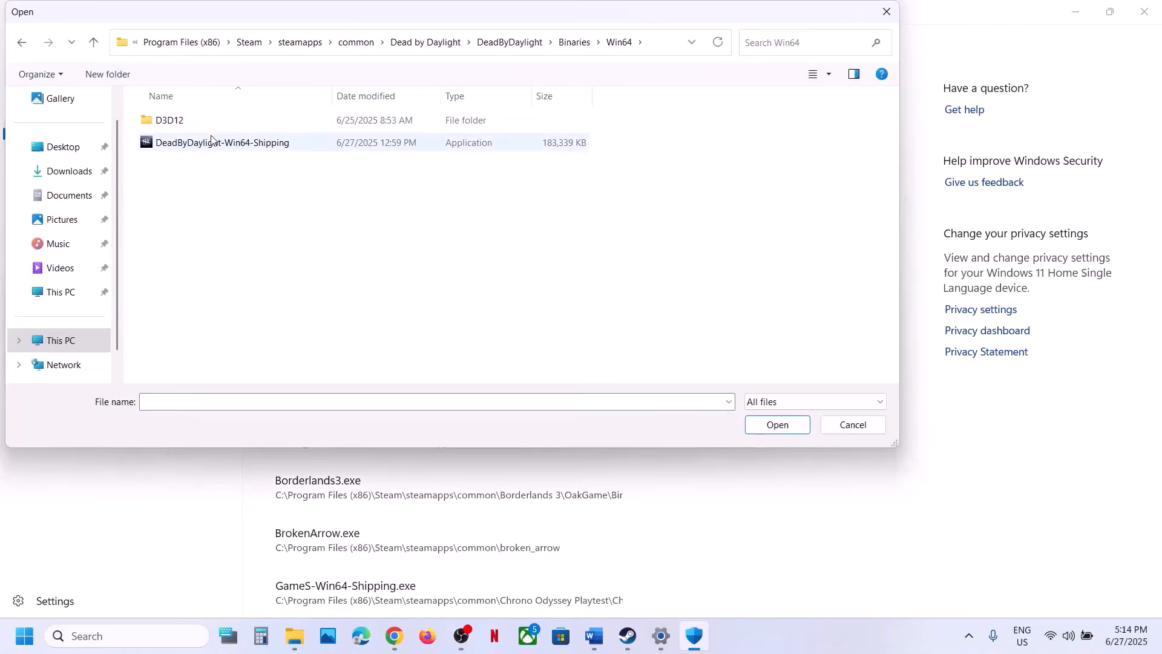
click(211, 140)
click(777, 424)
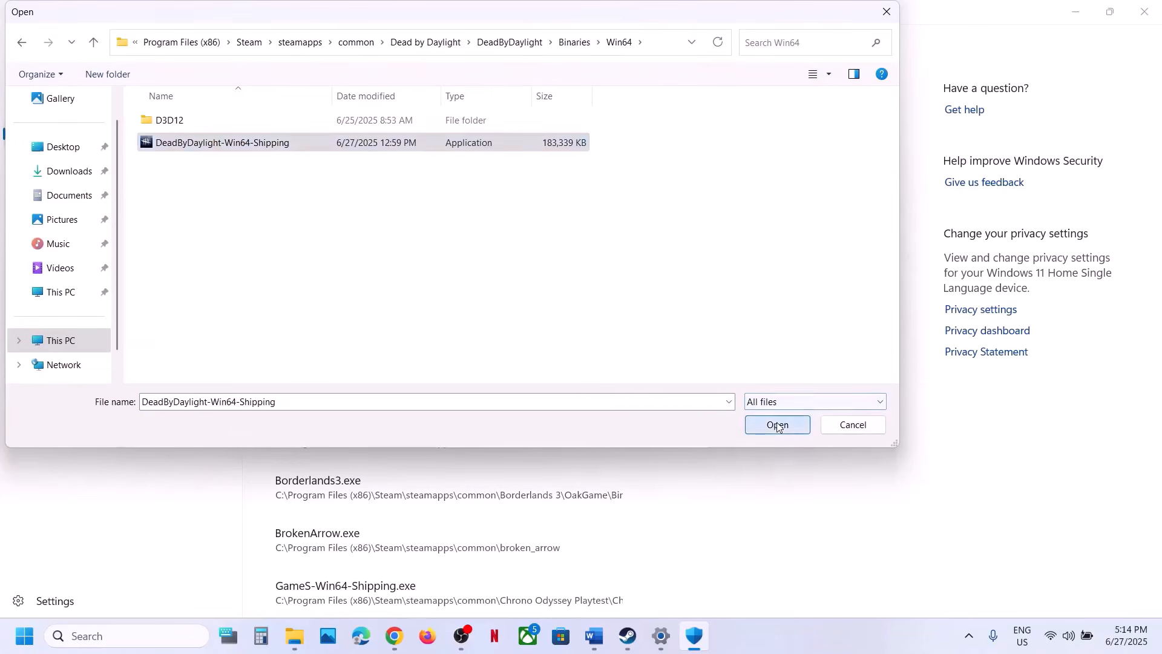
Switch to Control Panel and open the allowed apps list of Windows Defender Firewall.
click(124, 634)
text(con)
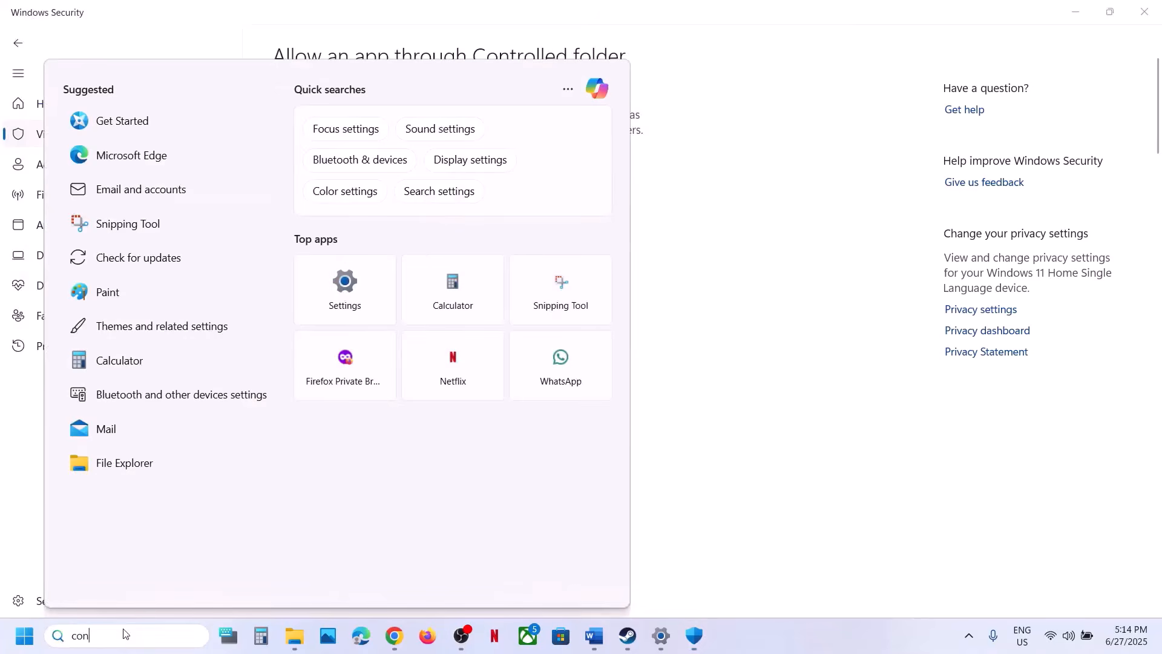
text(trol)
key(Return)
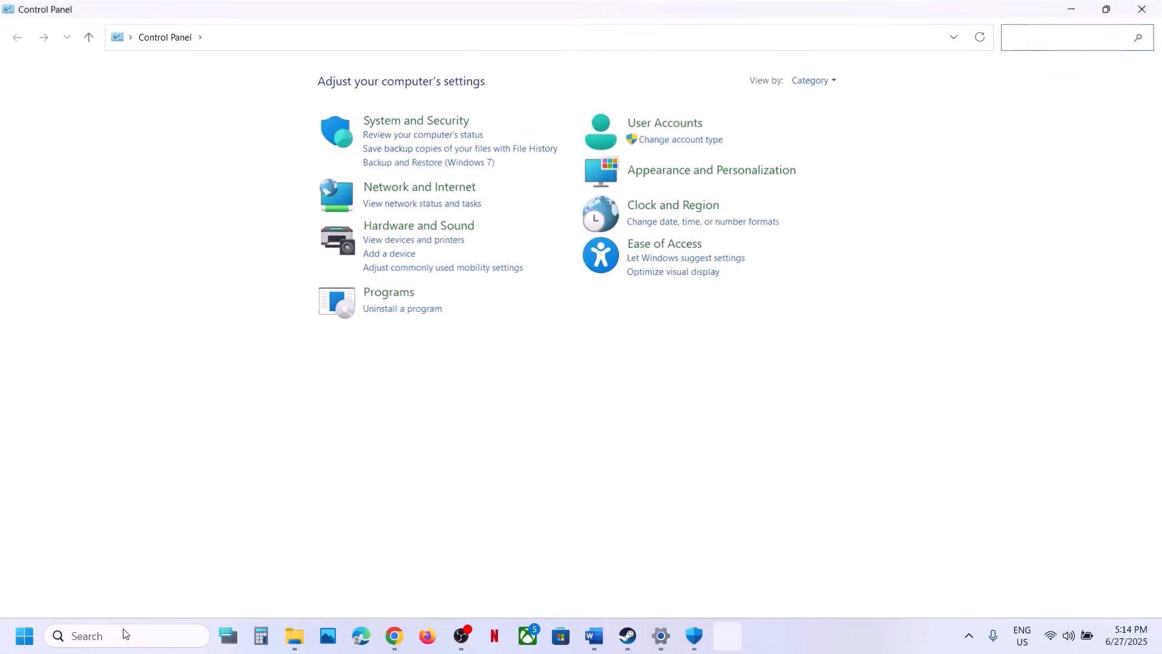
click(415, 121)
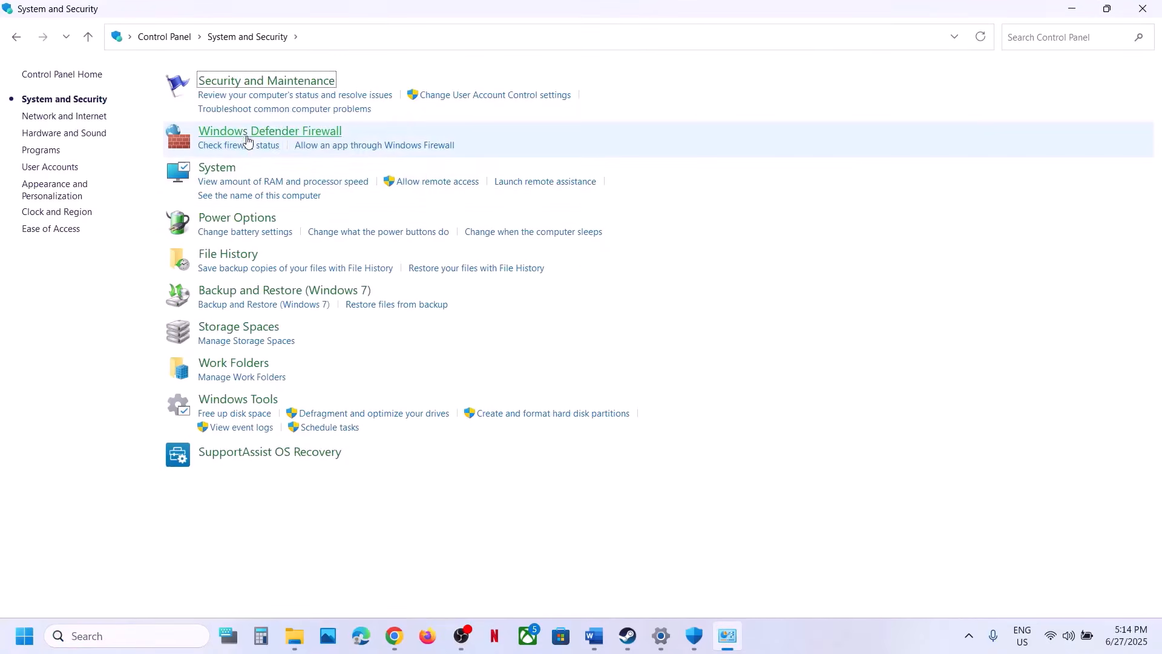
click(272, 129)
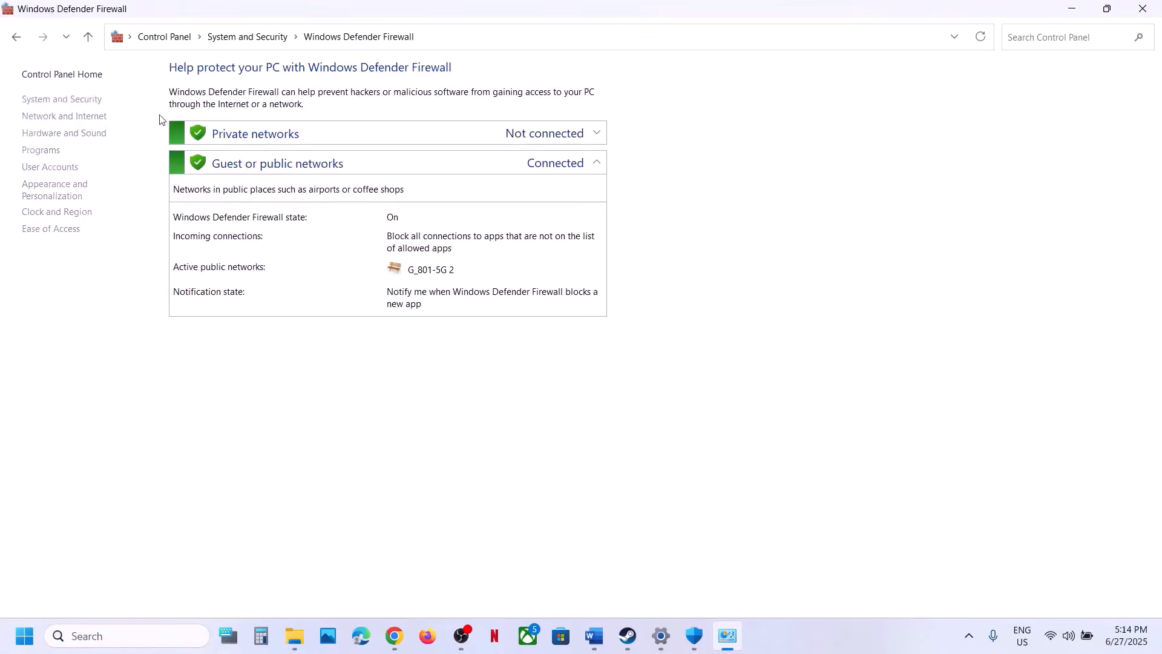
click(80, 118)
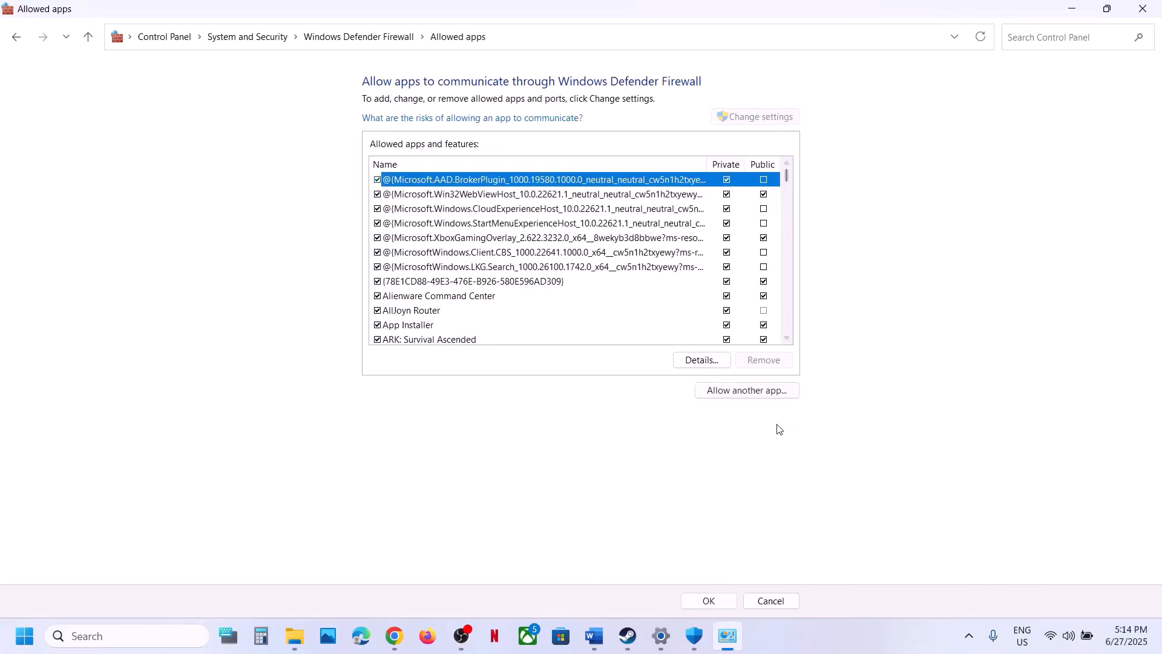
Start adding another app to the firewall's allowed list by browsing to C:\Program Files (x86)\Steam\steamapps\common.
click(752, 390)
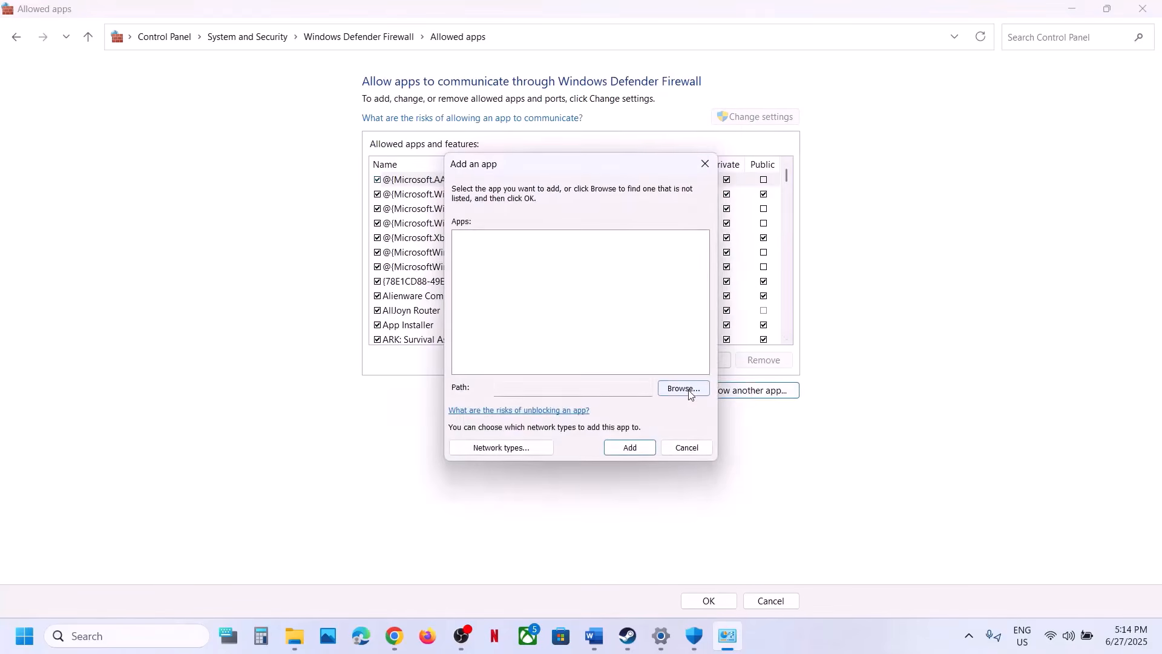
click(687, 390)
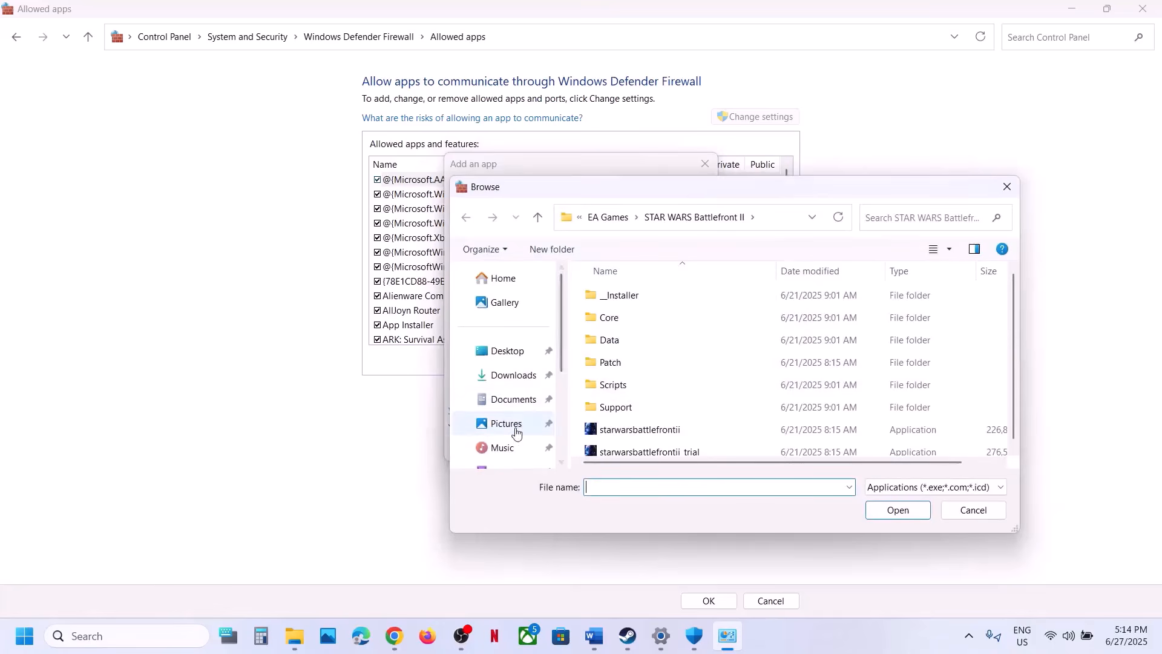
scroll(512, 427, down, 2)
click(512, 396)
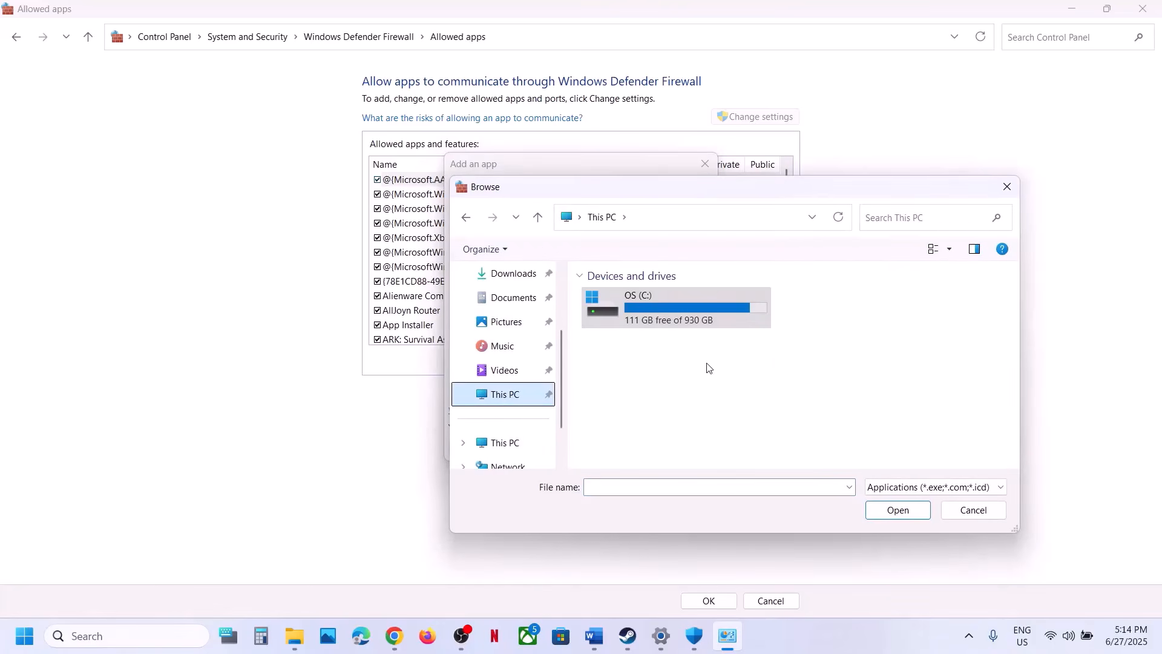
double_click(701, 316)
scroll(672, 321, down, 3)
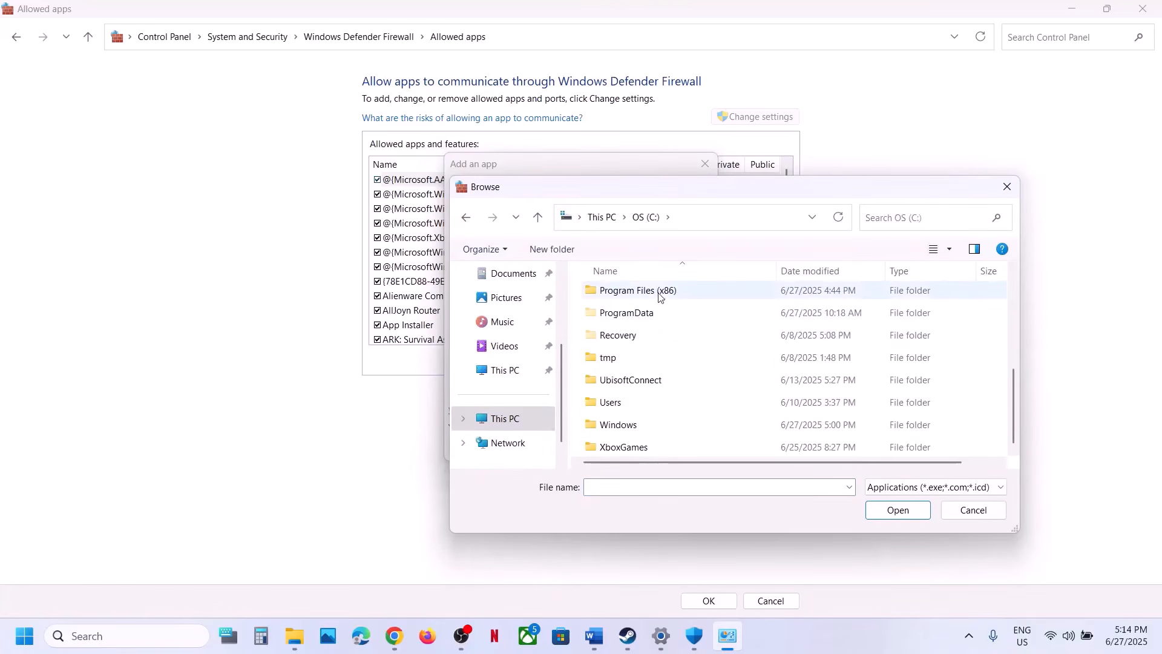
double_click(659, 295)
scroll(645, 337, down, 2)
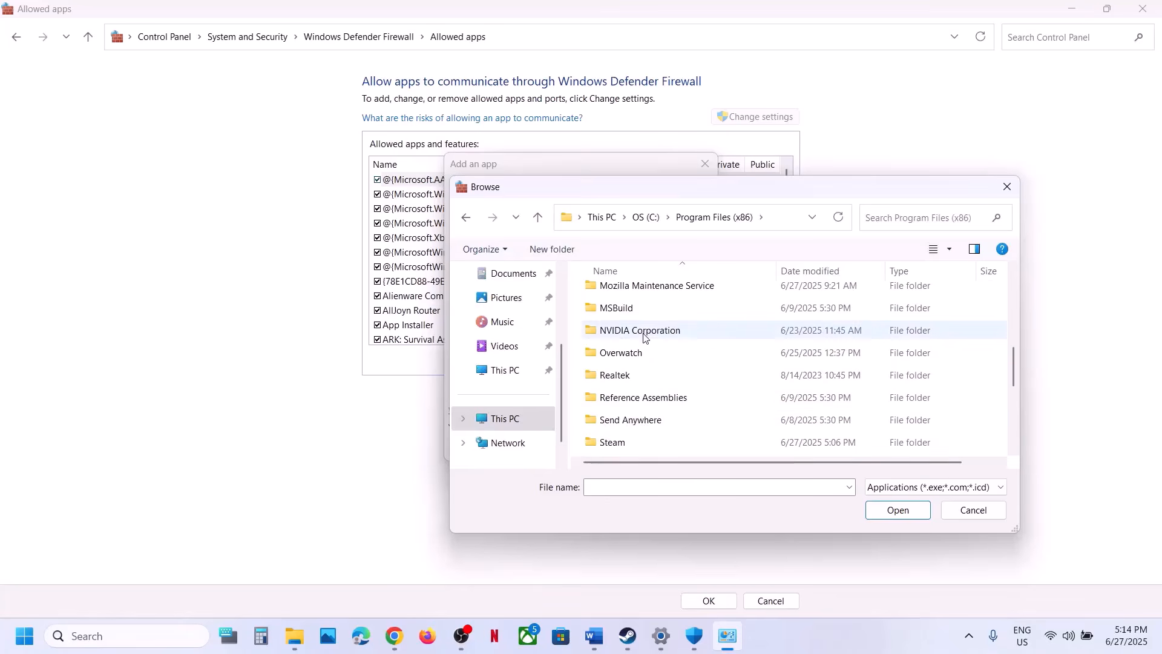
double_click(611, 442)
scroll(619, 443, down, 2)
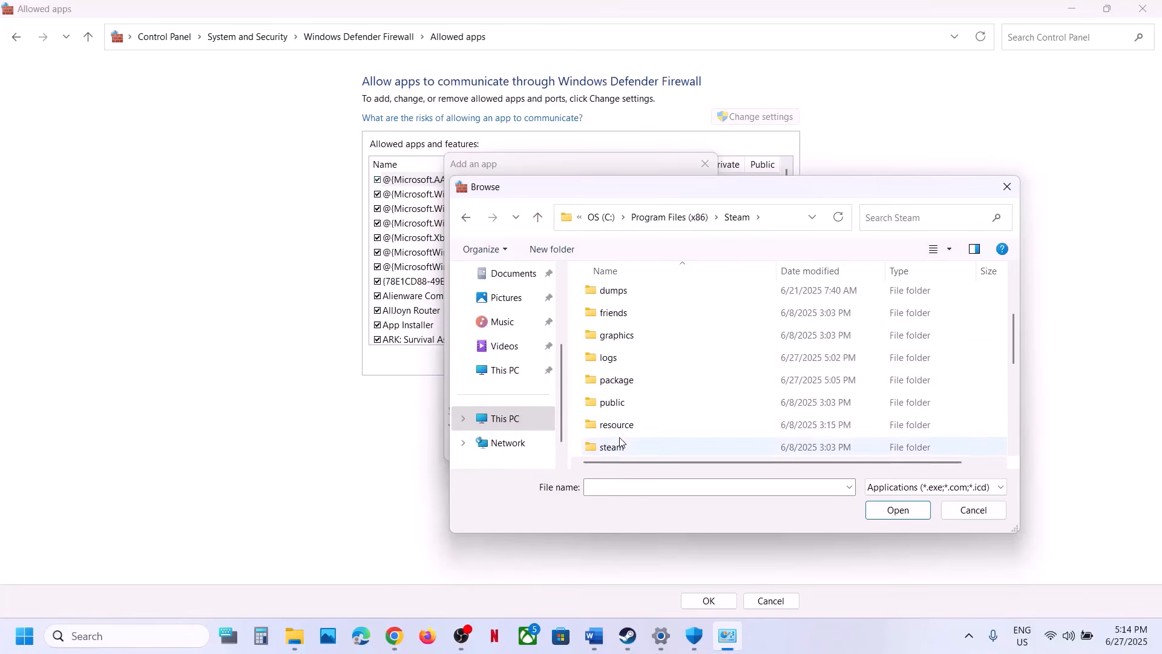
scroll(622, 379, down, 2)
double_click(628, 348)
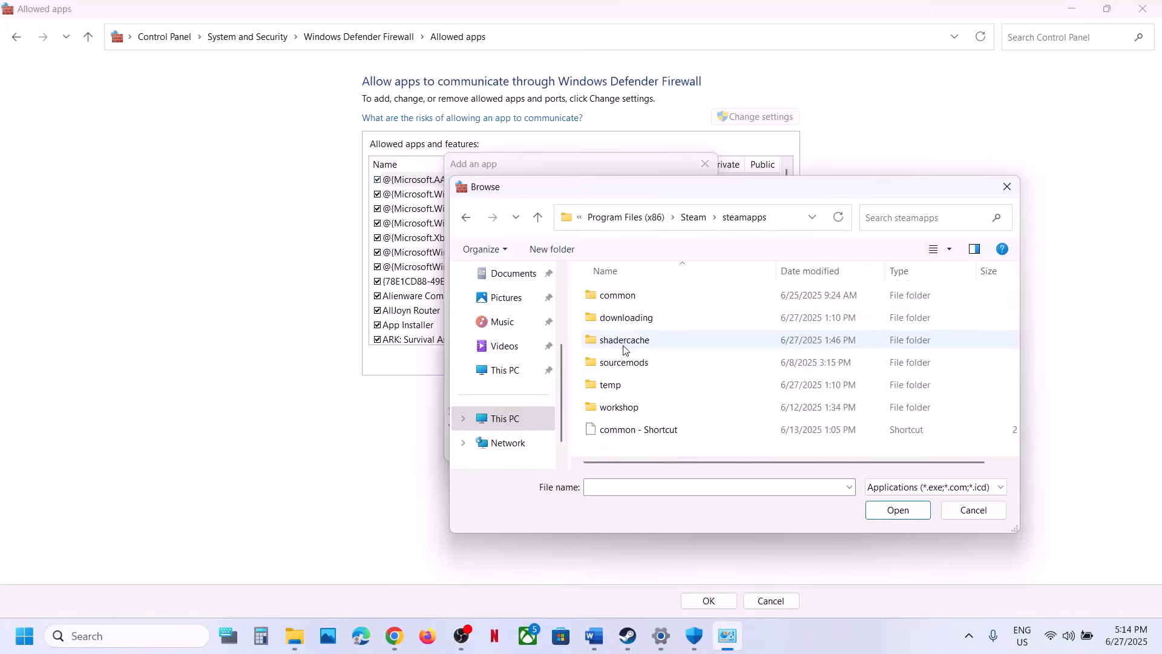
double_click(628, 302)
Try to add the DeadByDaylight application from the Dead by Daylight folder to the firewall's allowed apps.
click(640, 370)
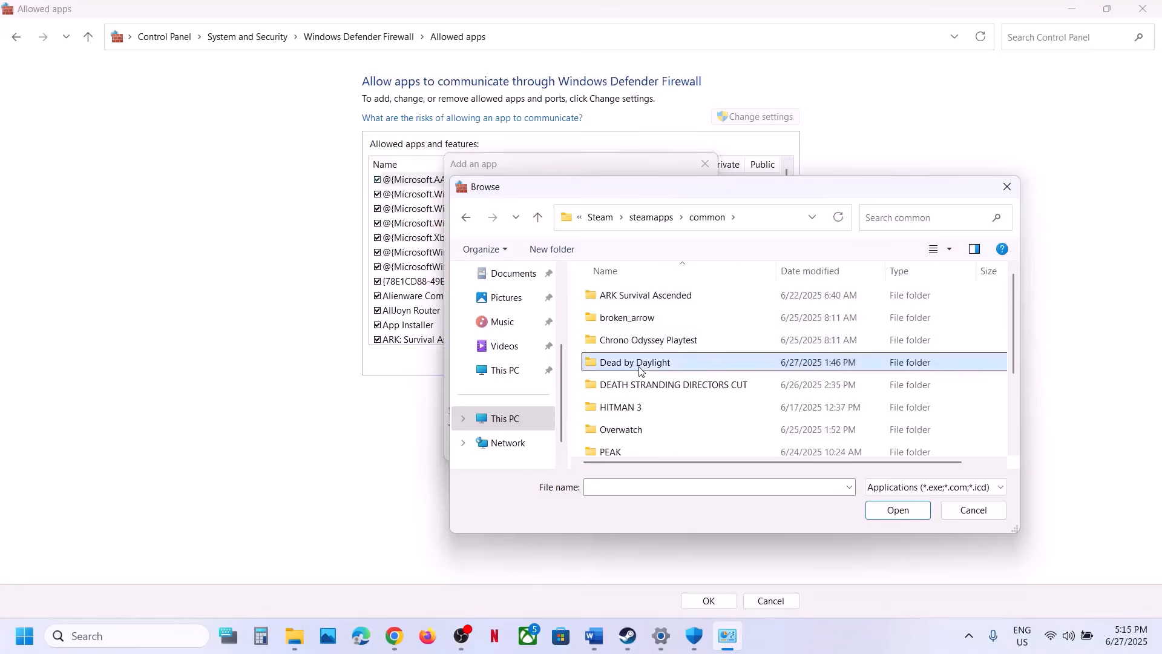
double_click(640, 370)
click(634, 367)
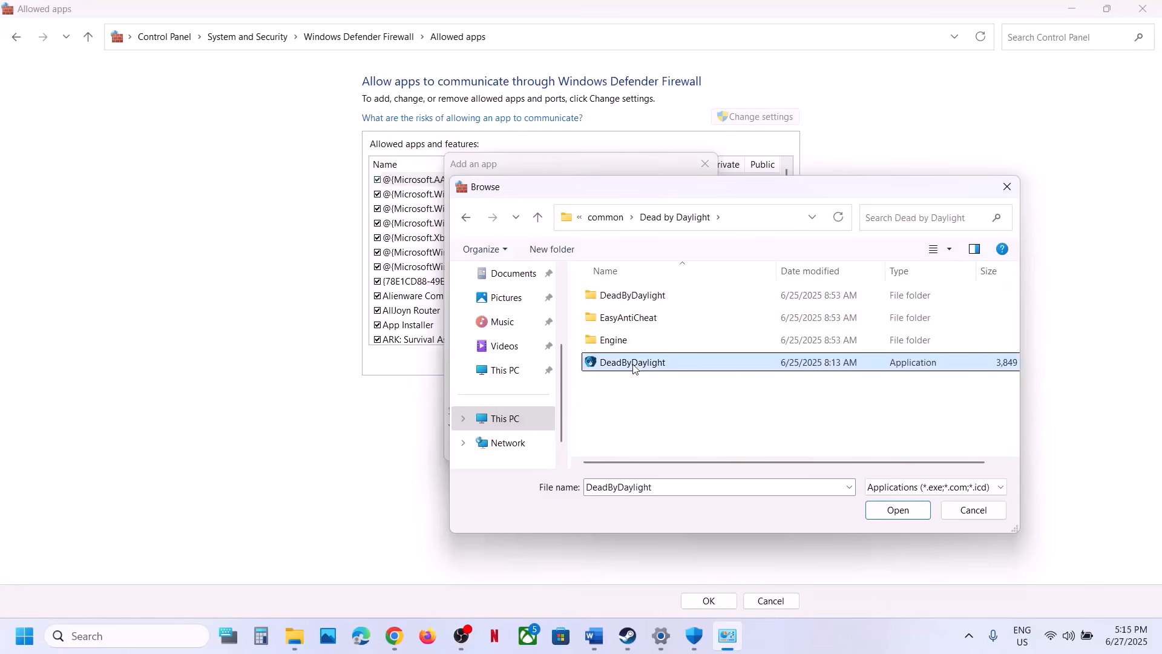
click(906, 506)
click(634, 448)
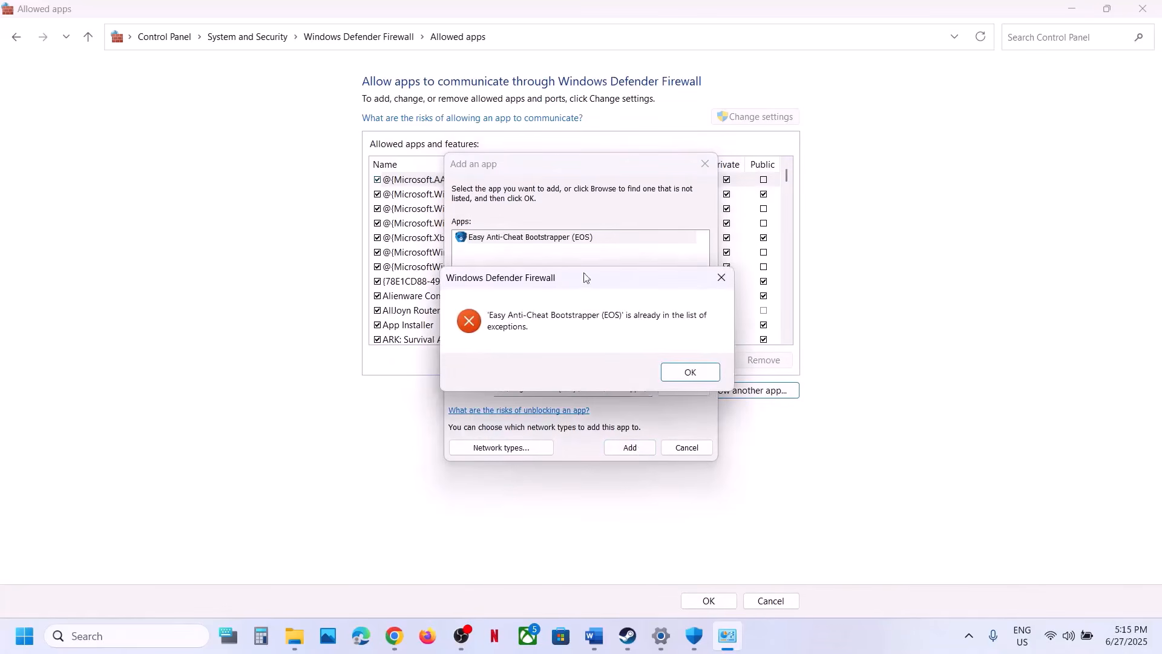
click(686, 374)
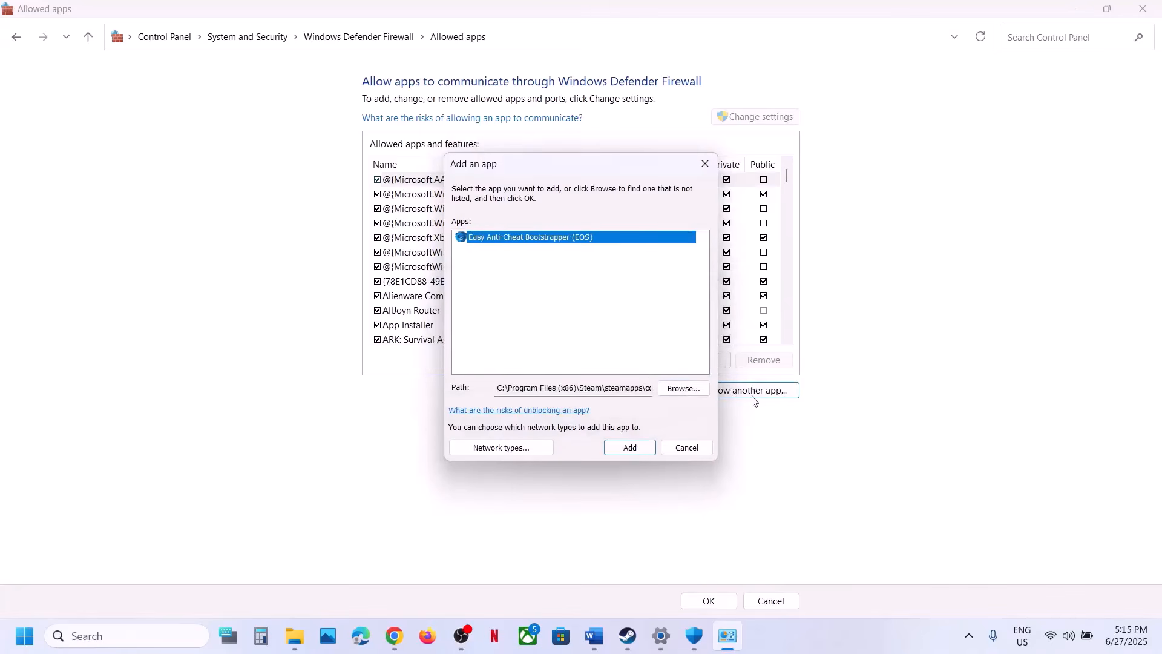
Add DeadByDaylight-Win64-Shipping from DeadByDaylight\Binaries\Win64 to the firewall's allowed apps and select the first Dead by Daylight entry.
click(682, 390)
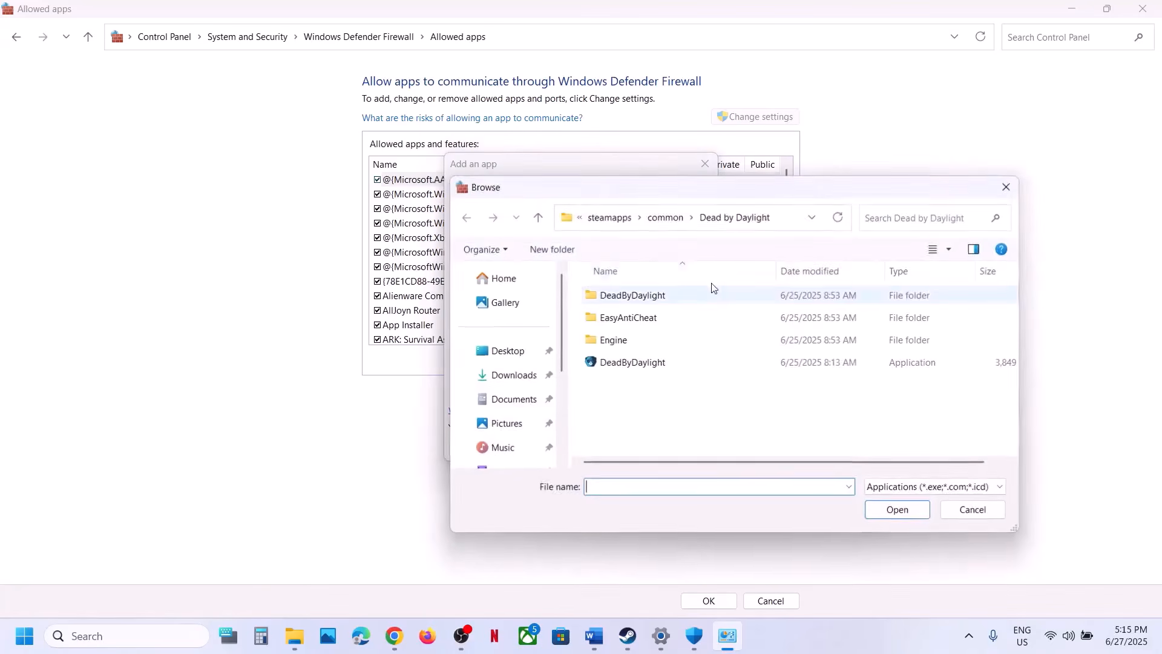
double_click(623, 296)
double_click(624, 295)
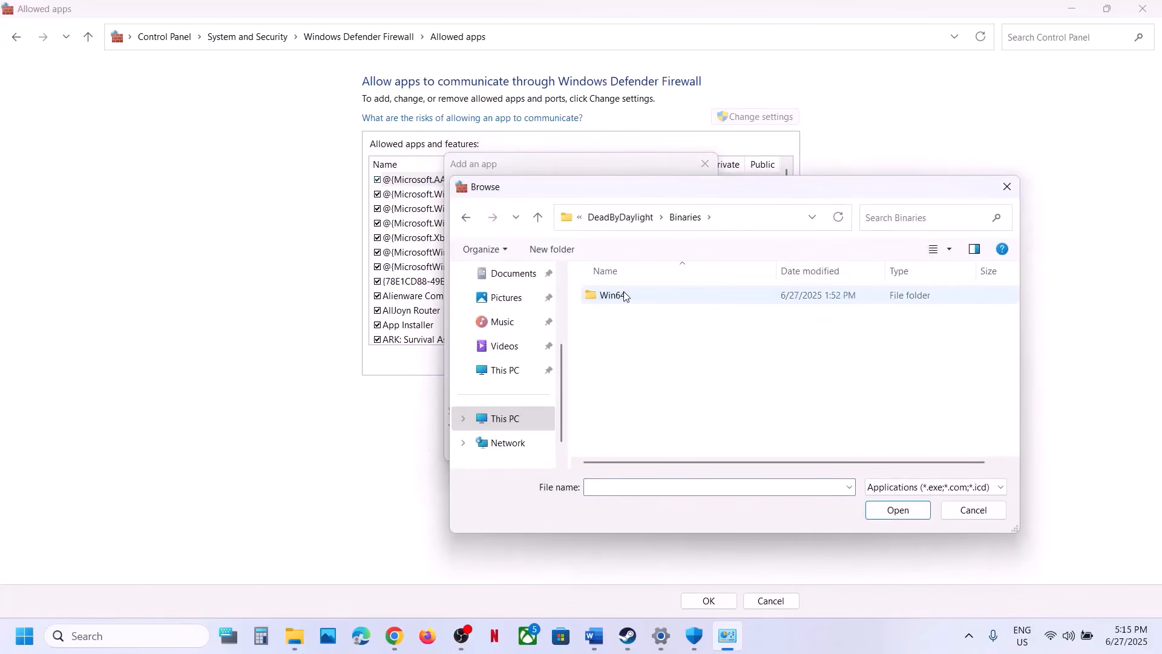
double_click(624, 296)
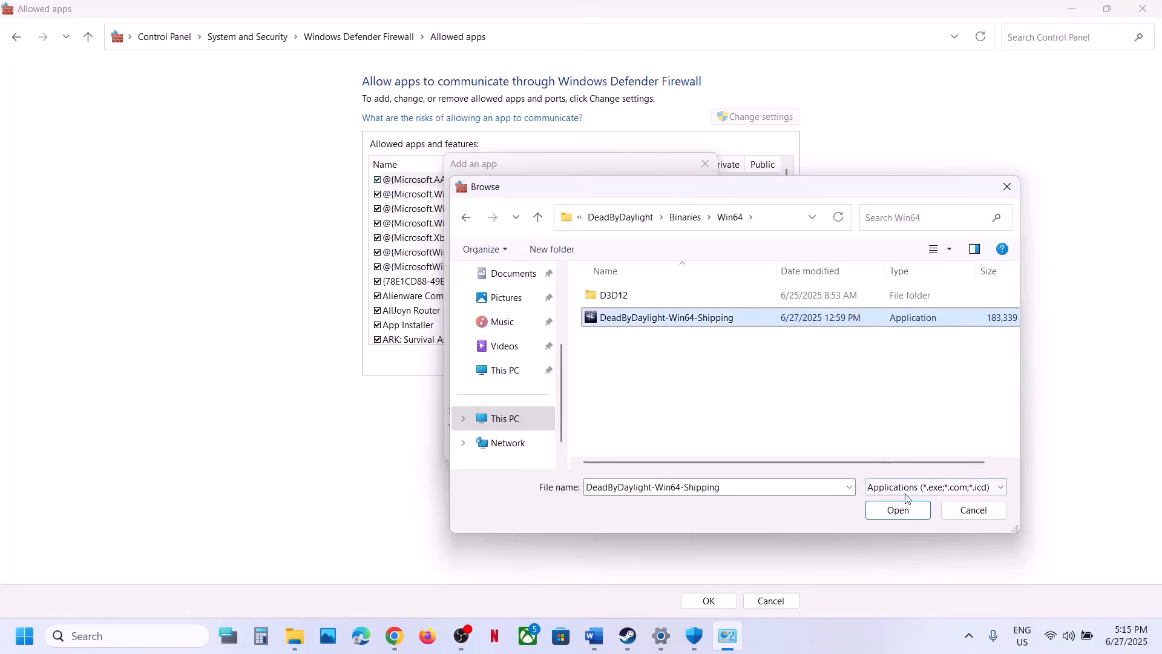
click(895, 510)
click(629, 448)
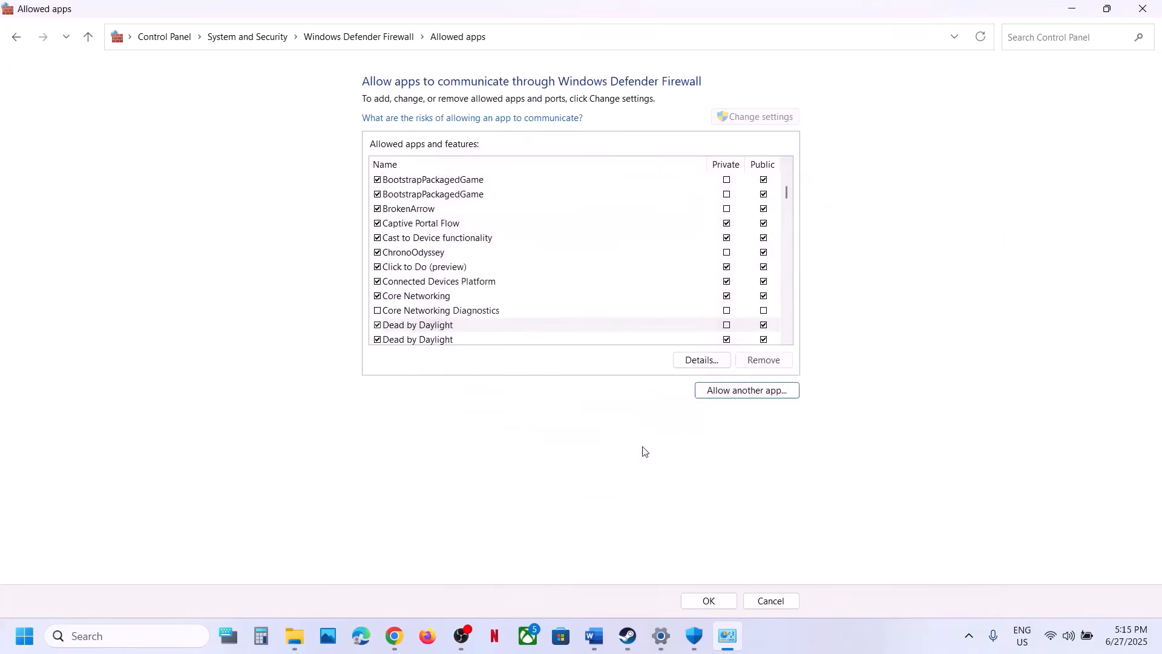
click(458, 327)
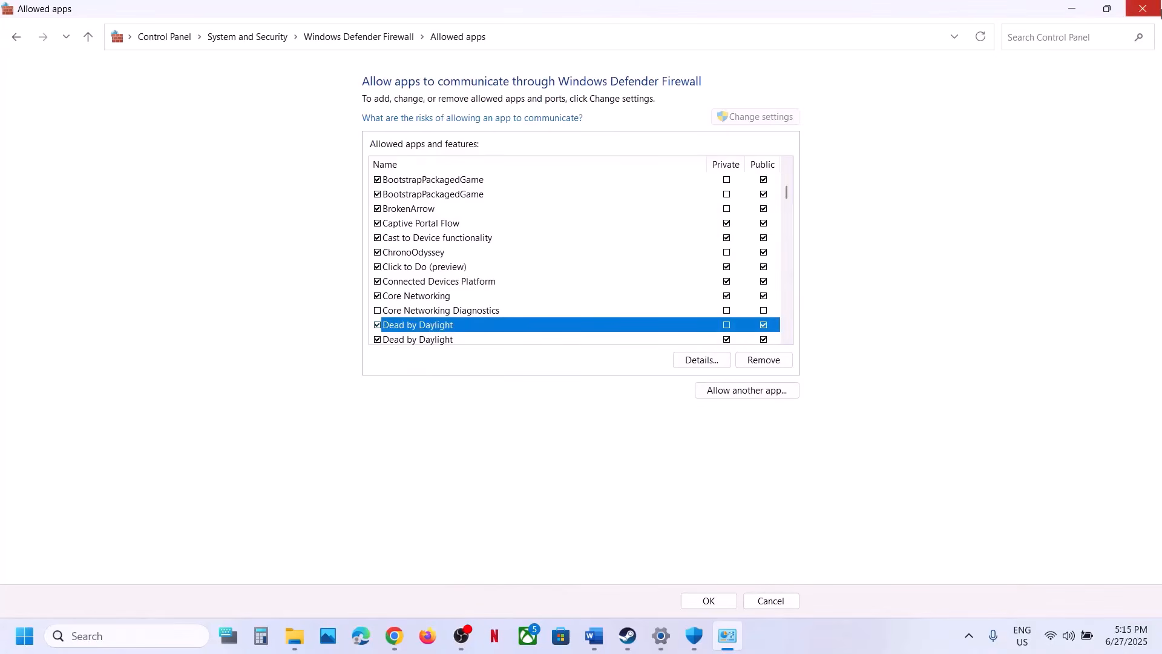
Close the firewall's allowed apps, Windows Security, Settings and the Win64 folder windows.
click(1143, 9)
click(1150, 18)
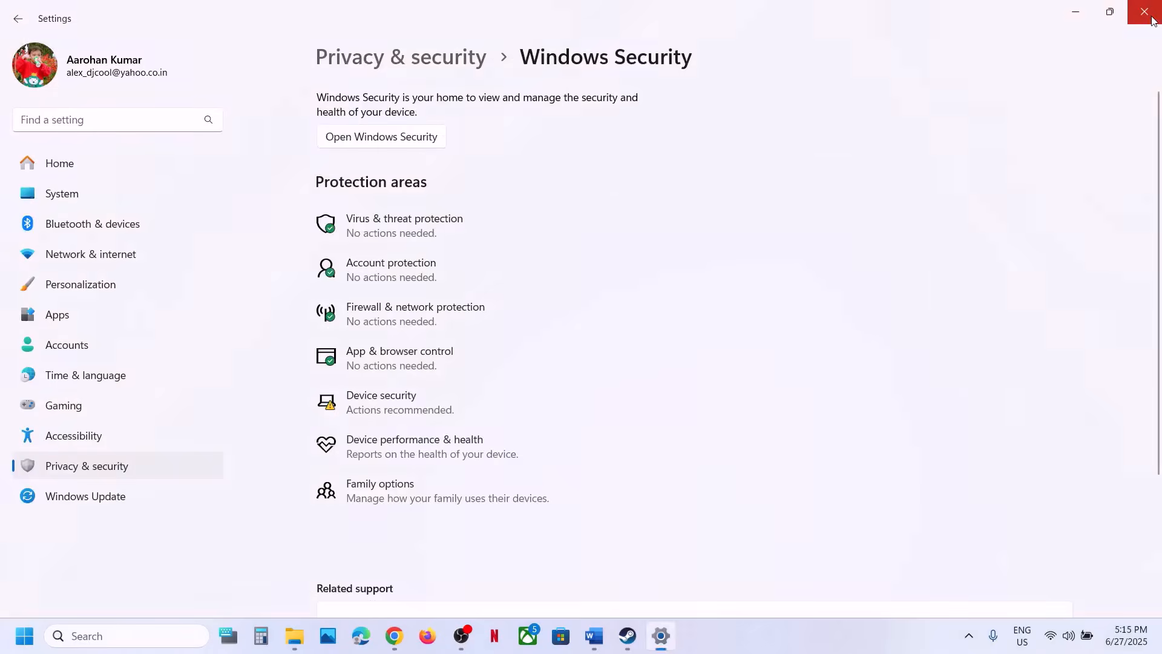
click(1149, 13)
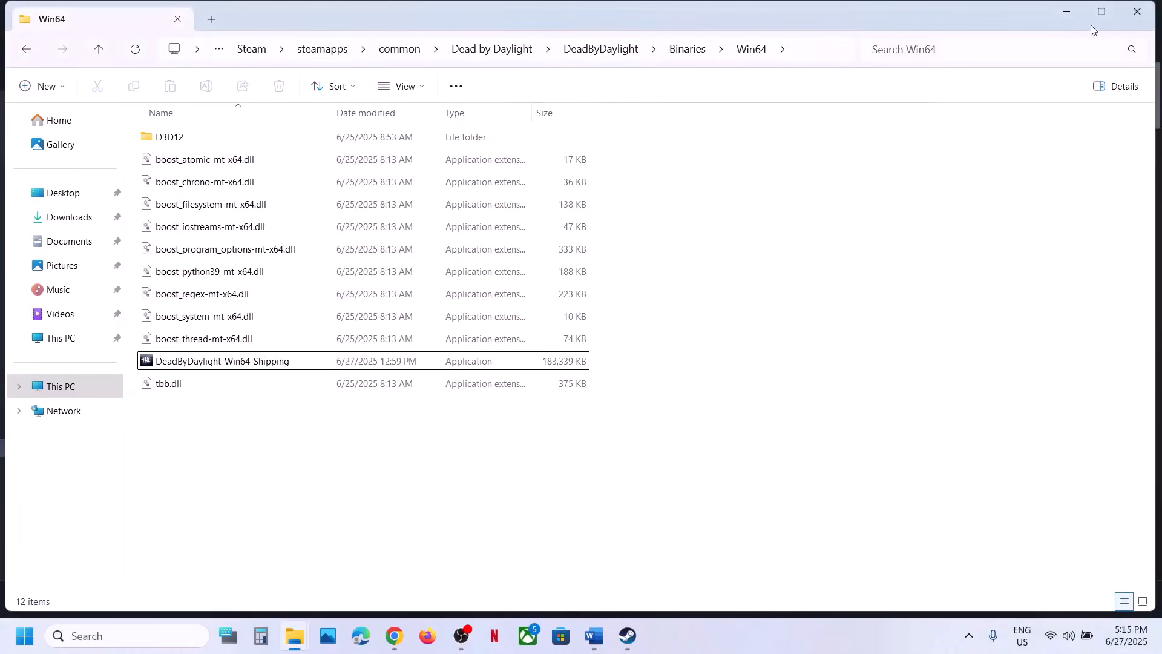
click(1130, 16)
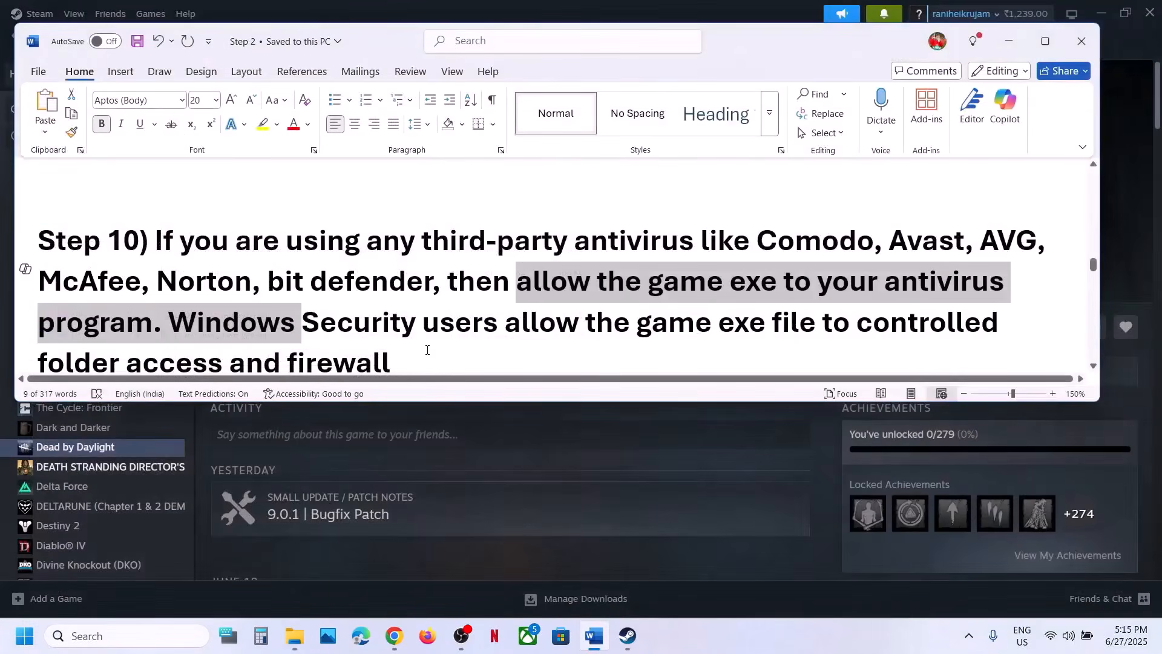
Read Step 11 of the Word notes on clean installation of the graphics driver, including the NVIDIA and AMD links.
scroll(428, 346, down, 3)
scroll(427, 350, down, 1)
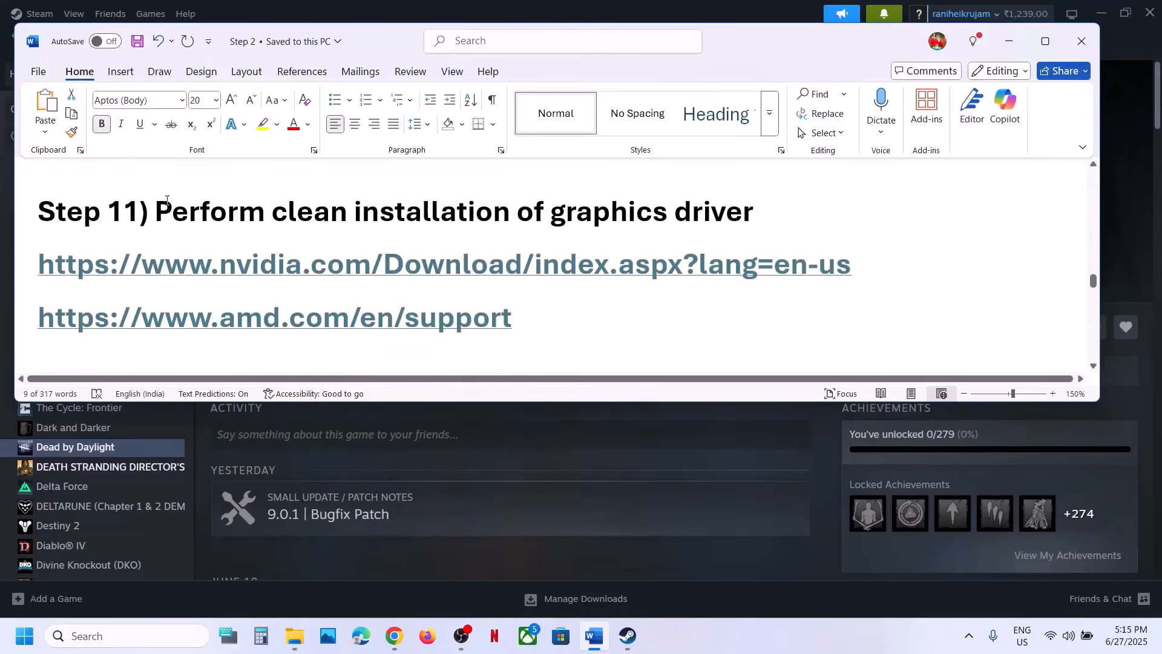
drag(171, 212, 754, 215)
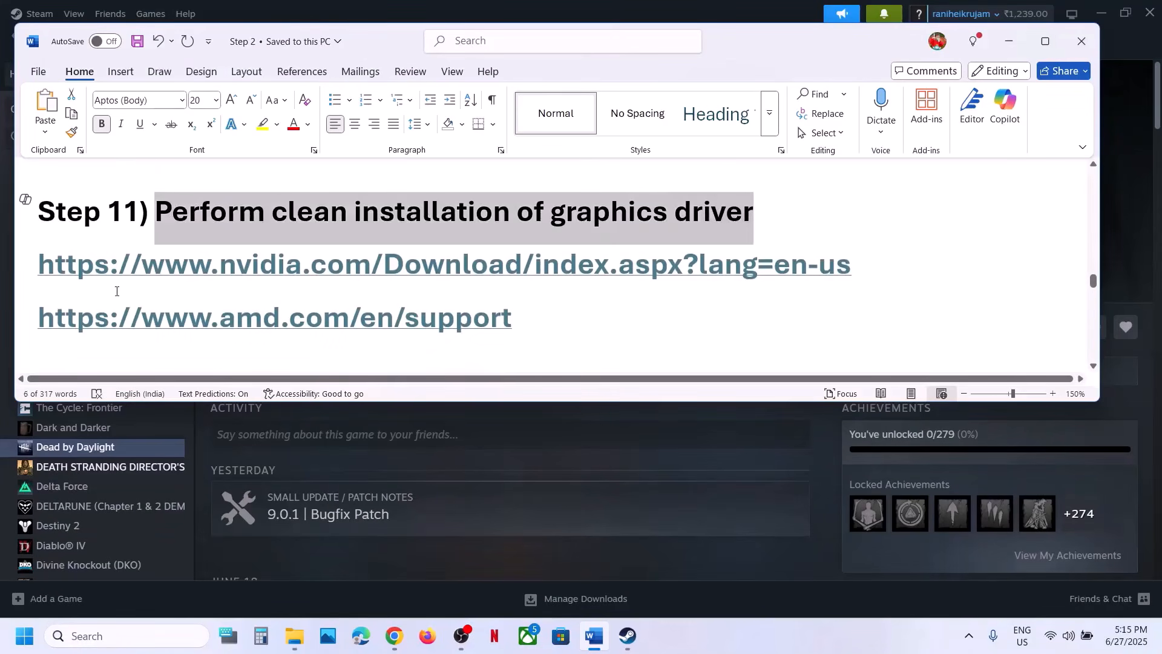
drag(118, 272, 542, 270)
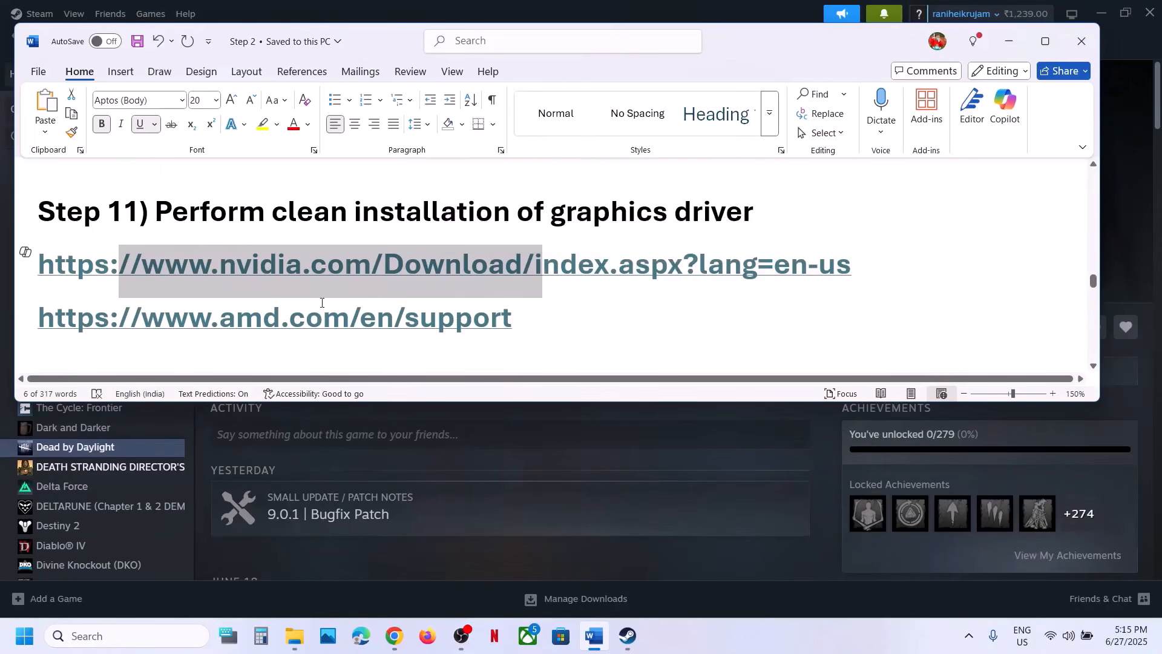
drag(210, 320, 448, 325)
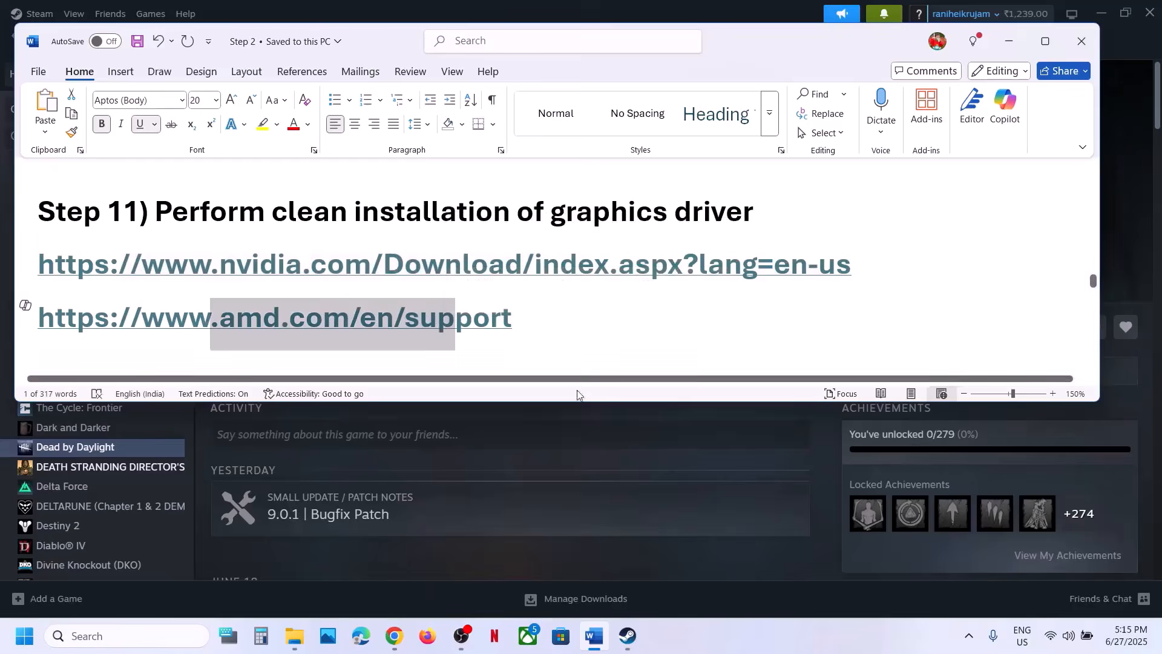
click(620, 458)
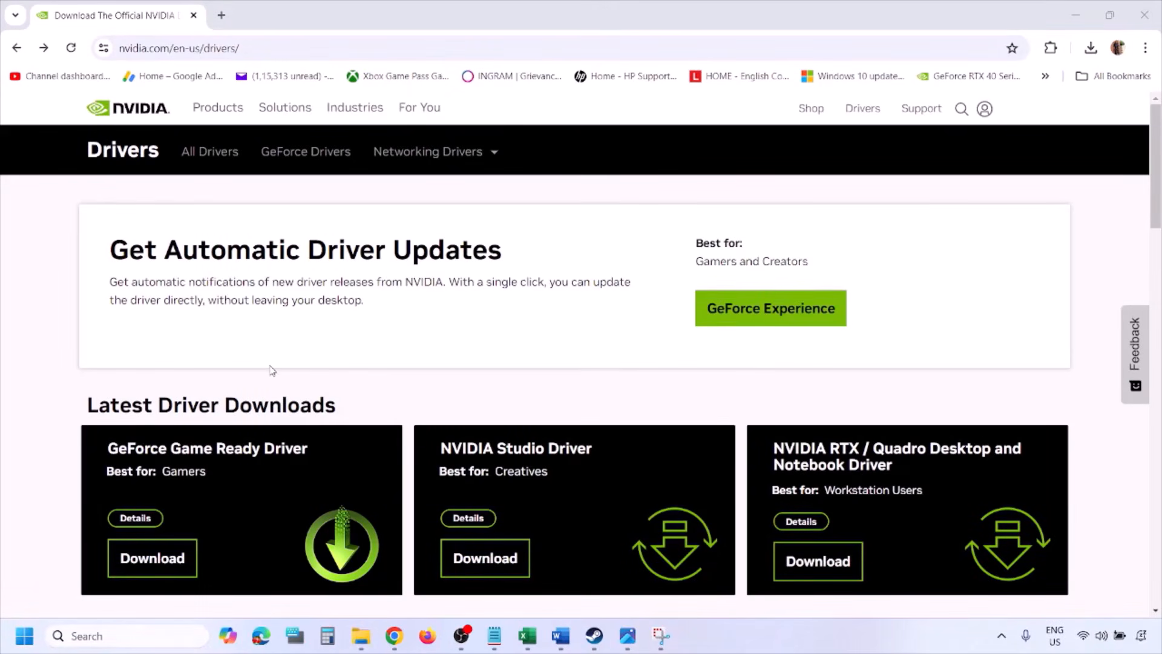
Search the NVIDIA drivers page for GeForce RTX 3050 Laptop GPU drivers, with Windows 11 as the operating system.
scroll(270, 371, down, 9)
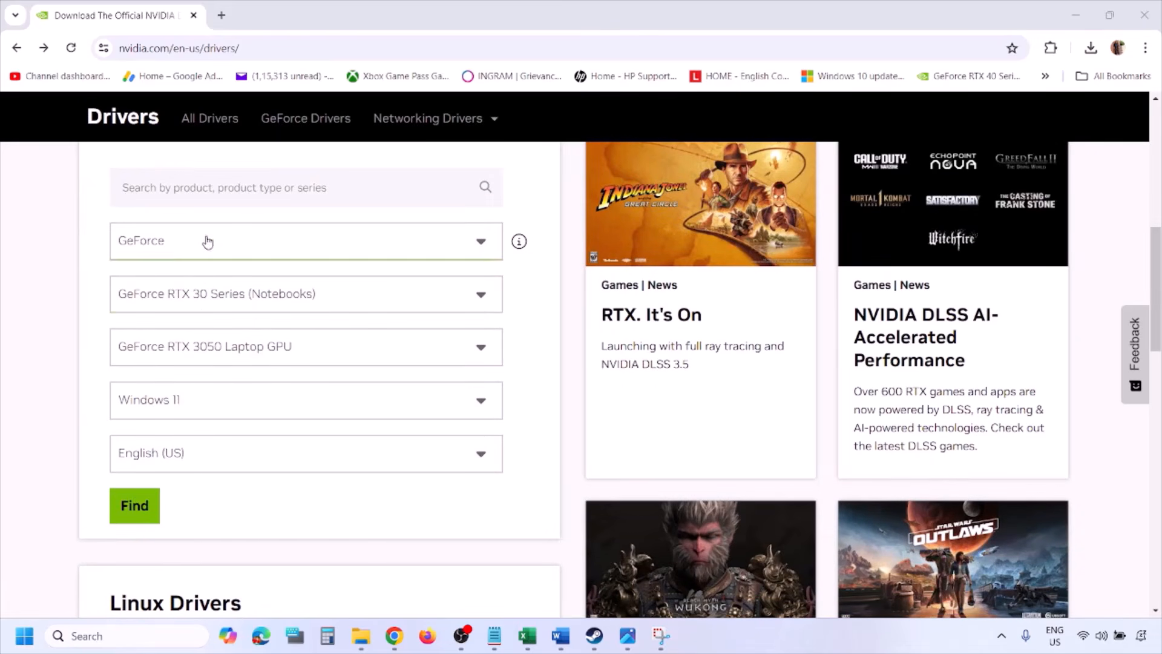
click(192, 403)
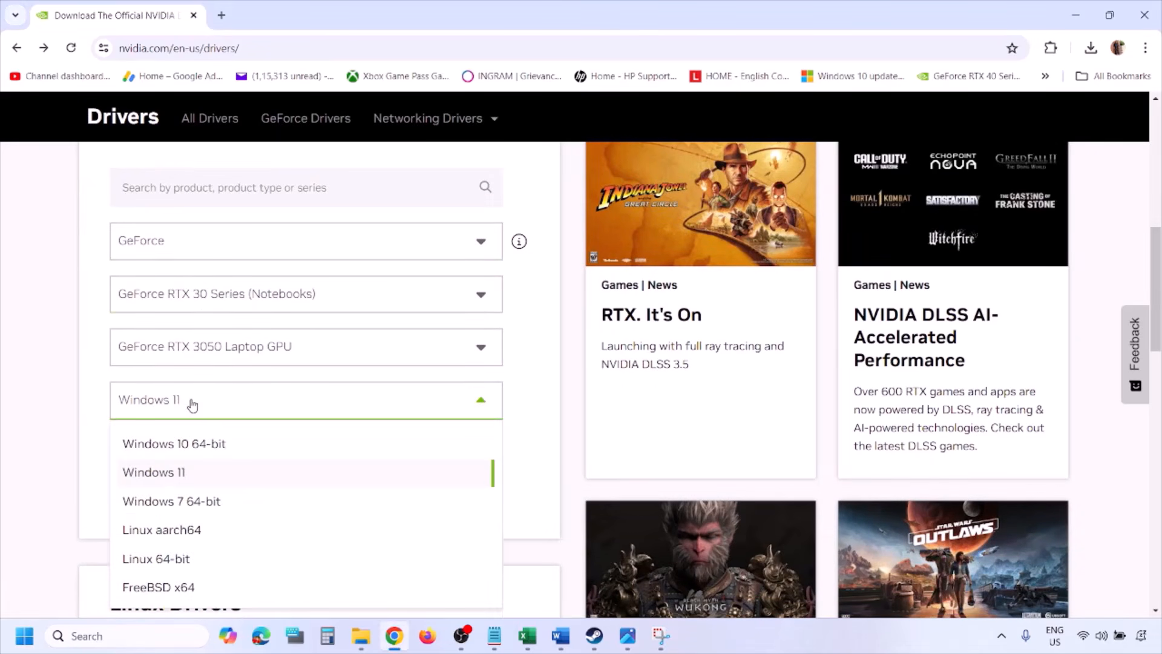
click(169, 478)
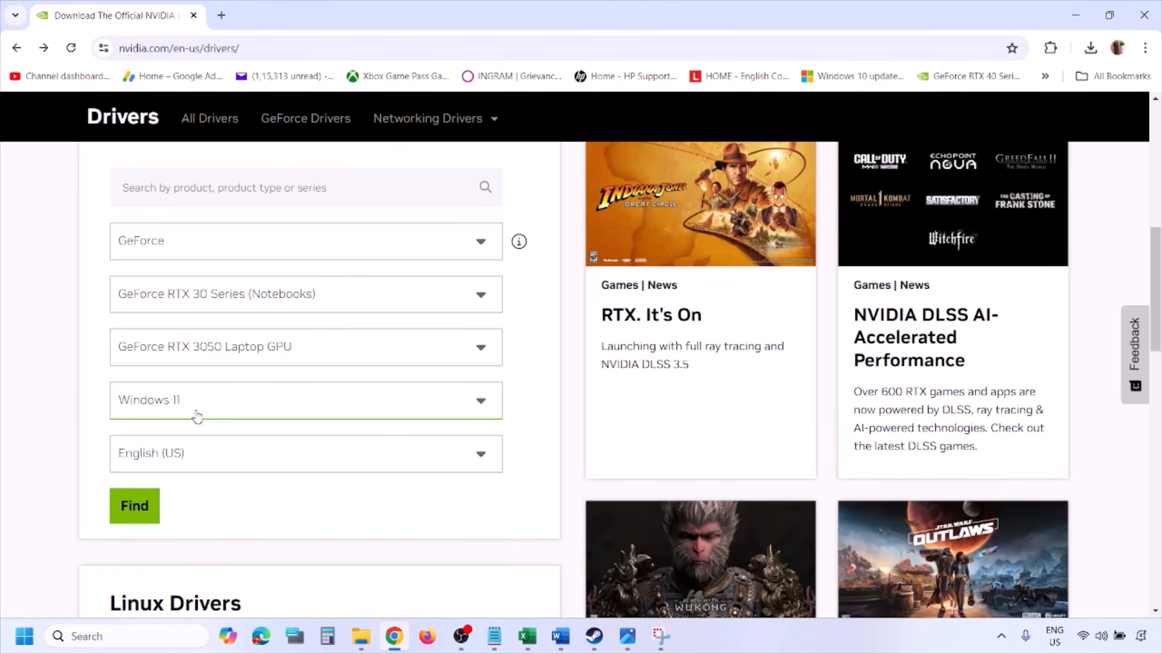
click(139, 510)
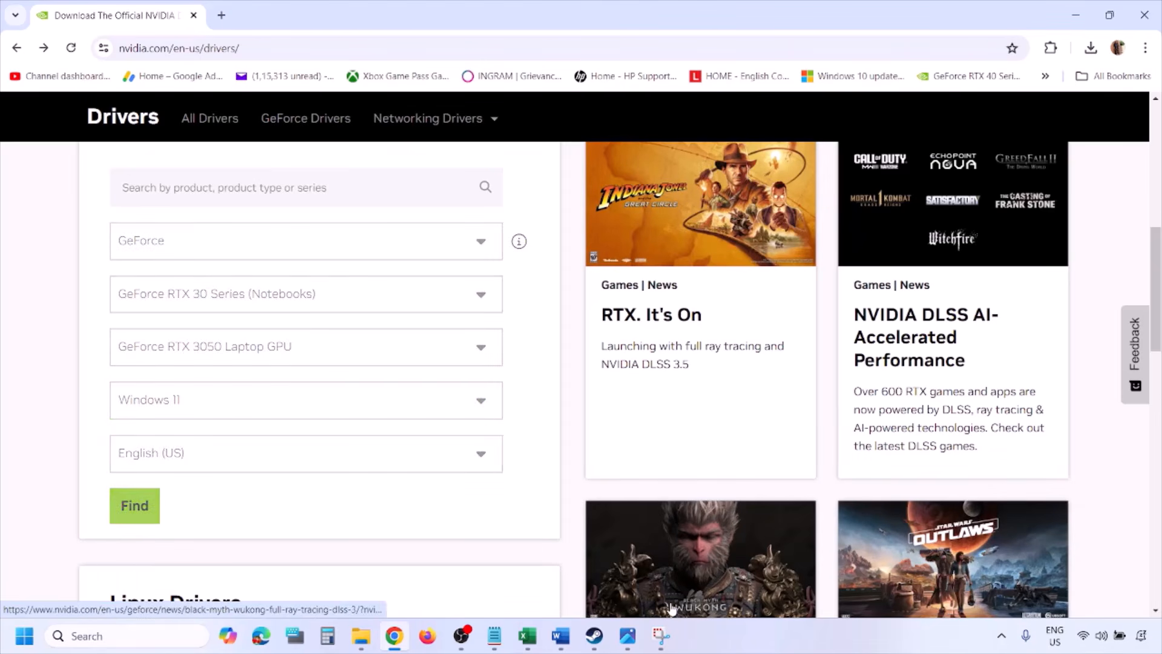
Switch to Photos and review images 1.png through 5.png on downloading the Game Ready driver and performing a clean installation.
click(629, 642)
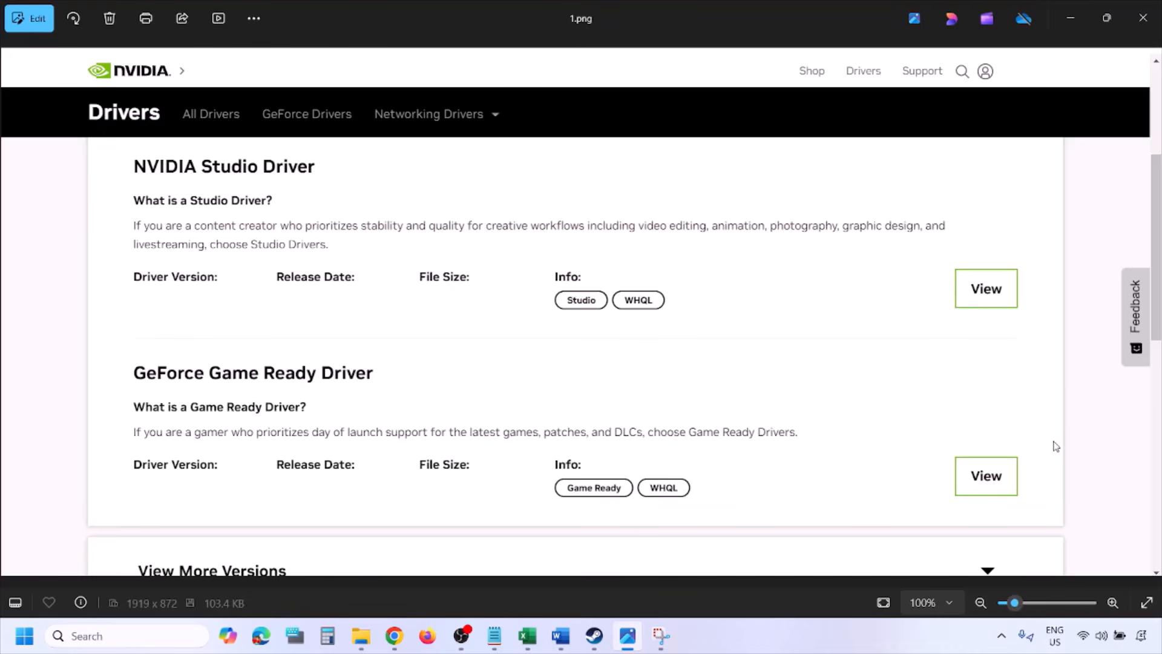
key(Right)
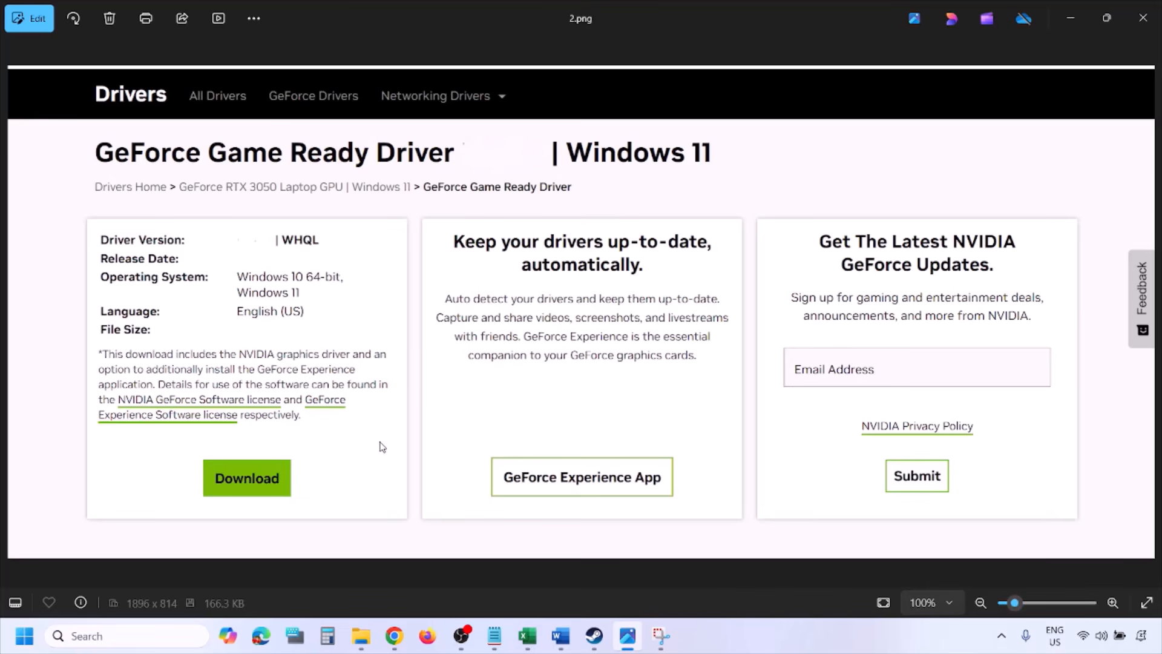
key(Right)
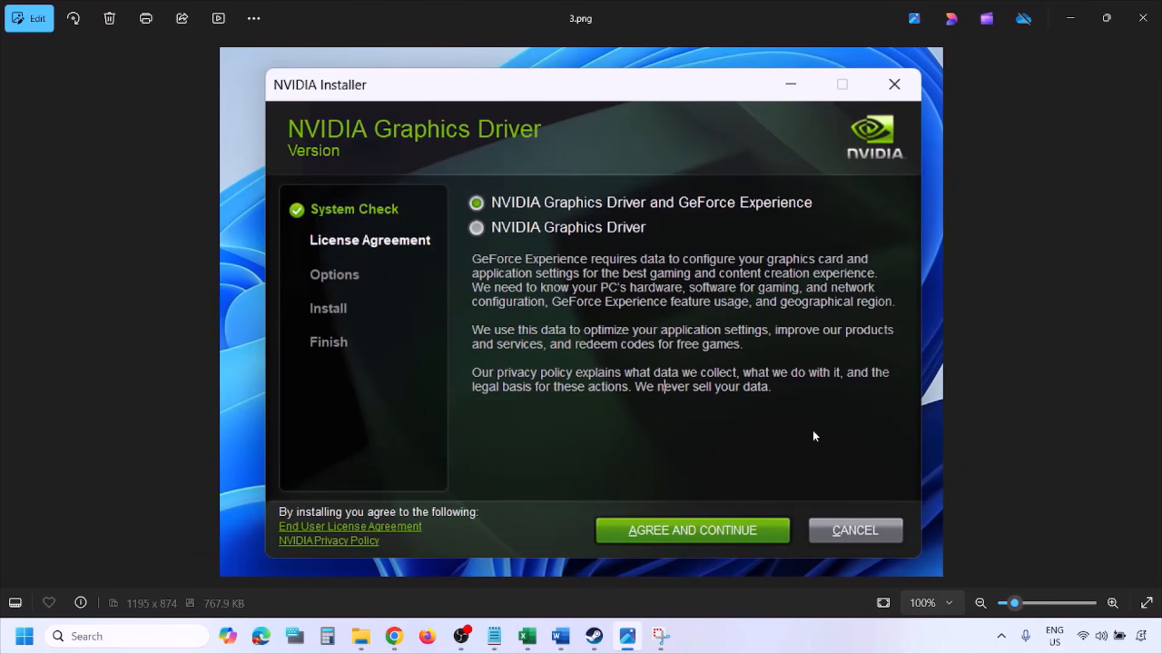
key(Right)
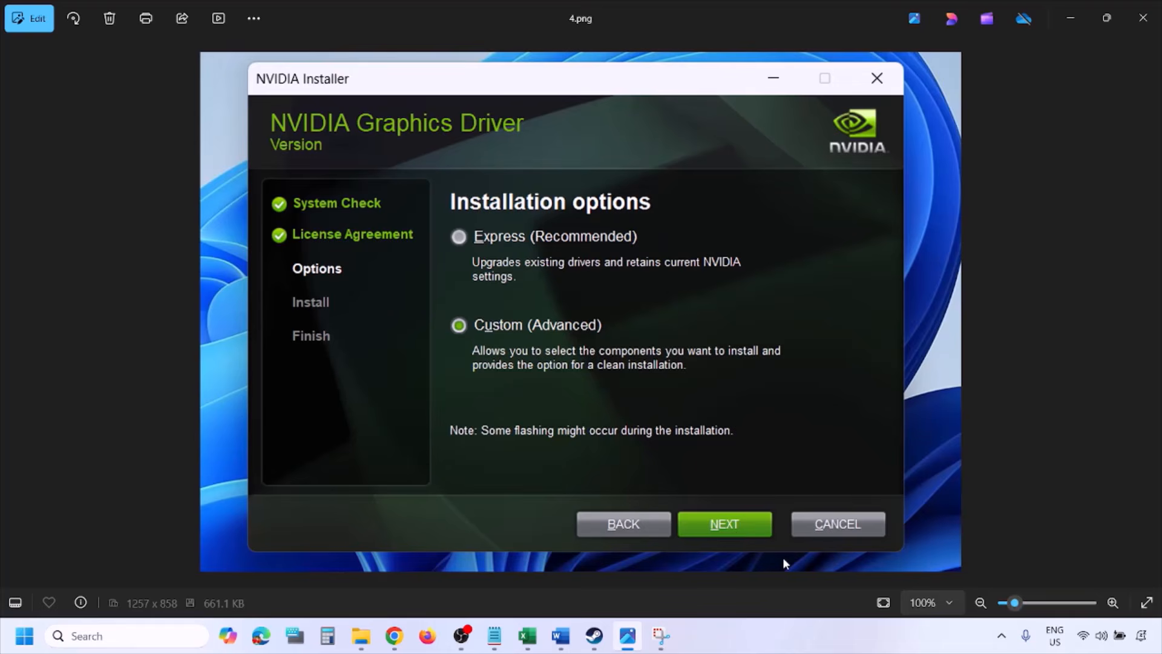
key(Right)
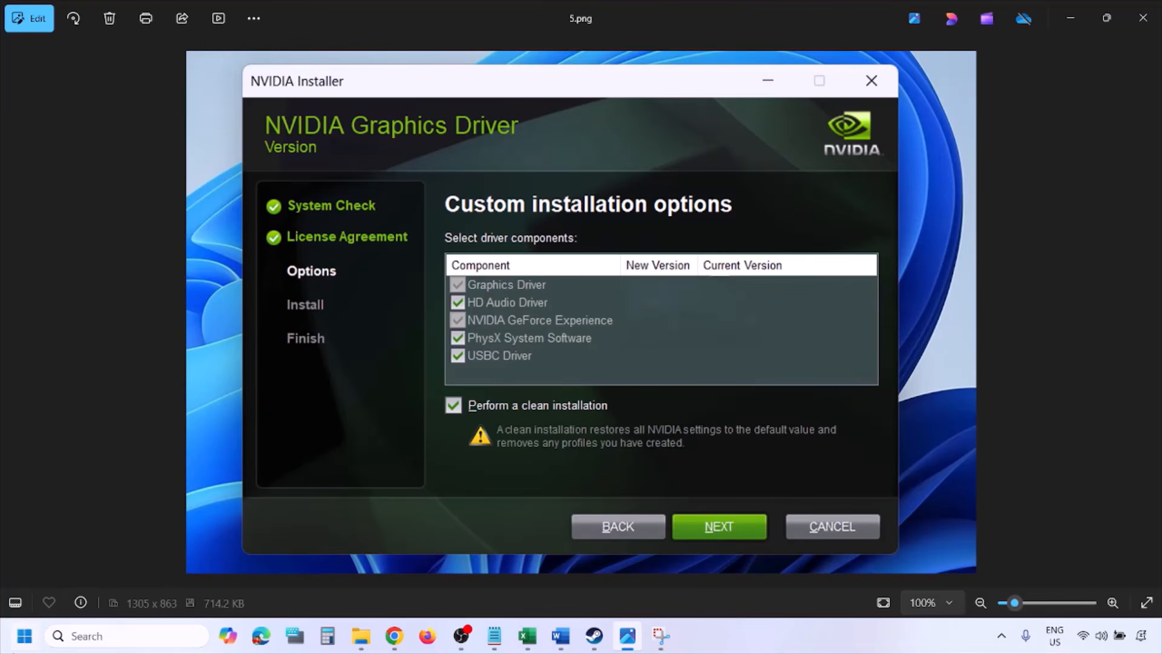
Display the Windows power options that include Restart, and dismiss them without restarting the PC.
click(24, 636)
click(446, 589)
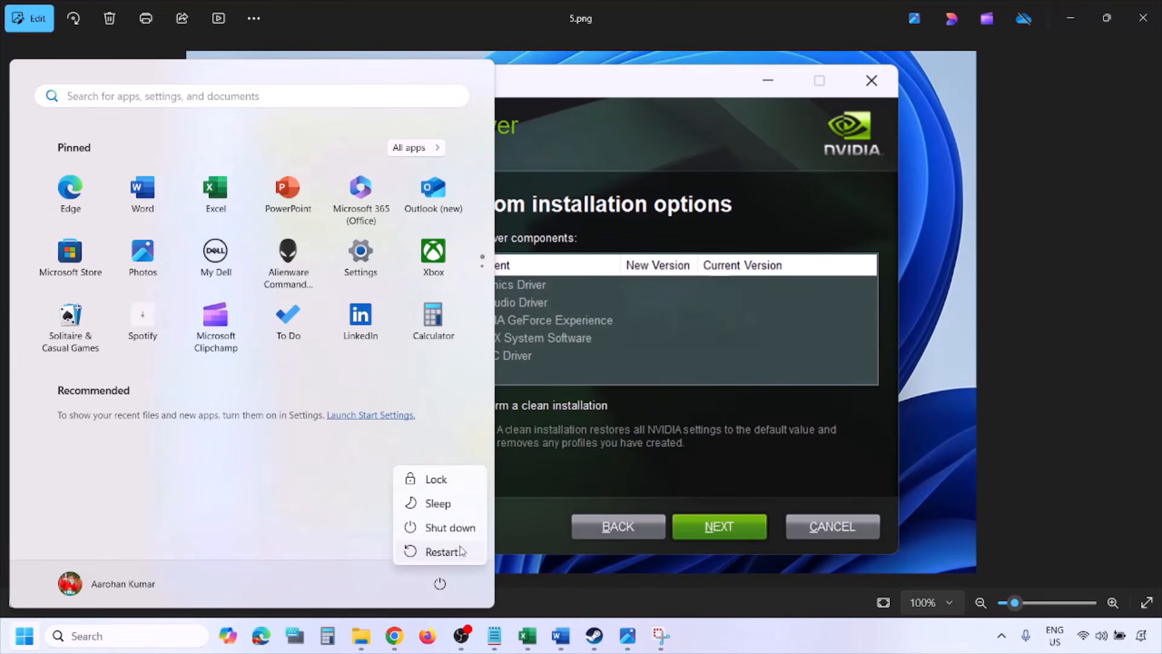
click(793, 647)
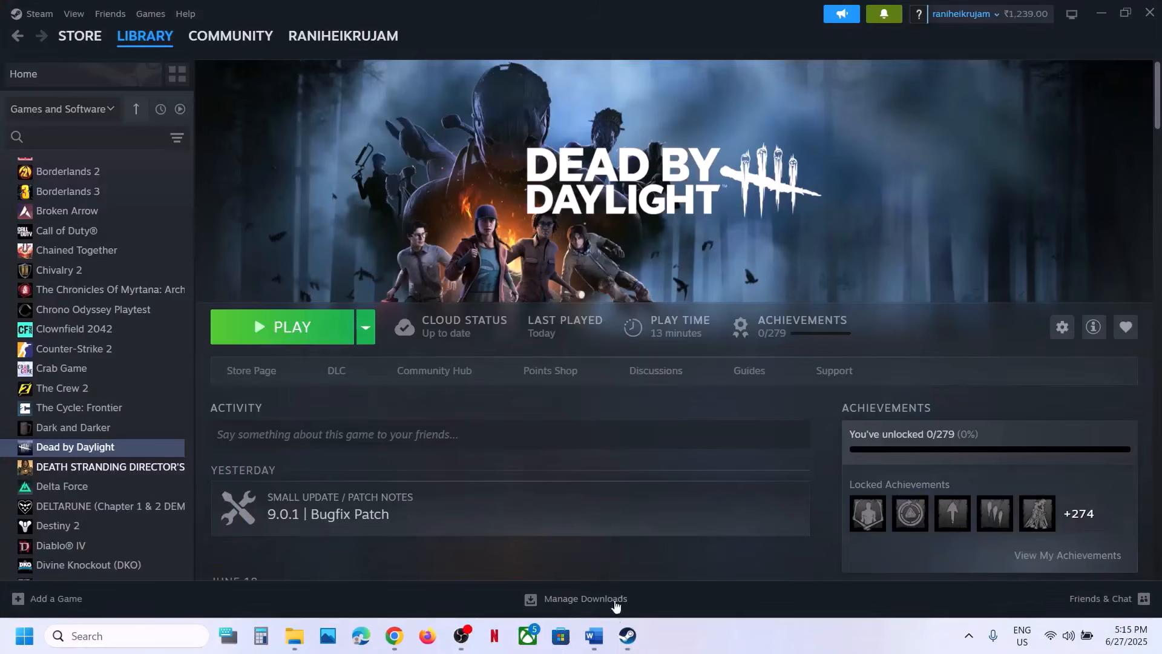
Switch to the Word notes, review the AMD support link under Step 11, and continue to Step 12.
click(594, 635)
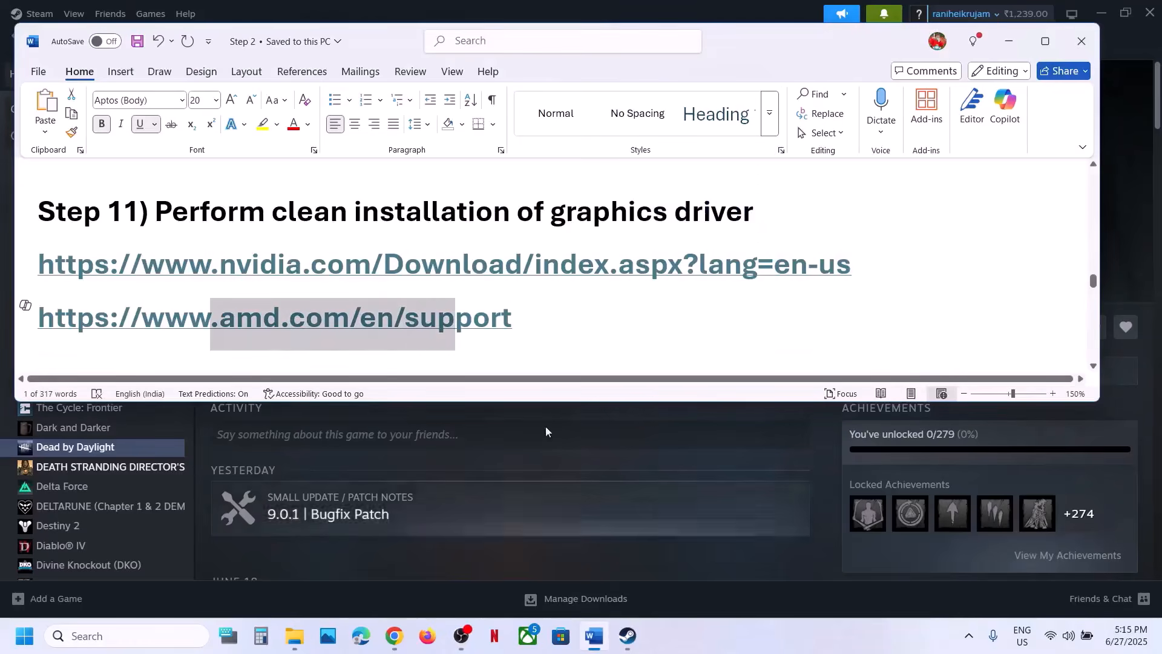
click(287, 329)
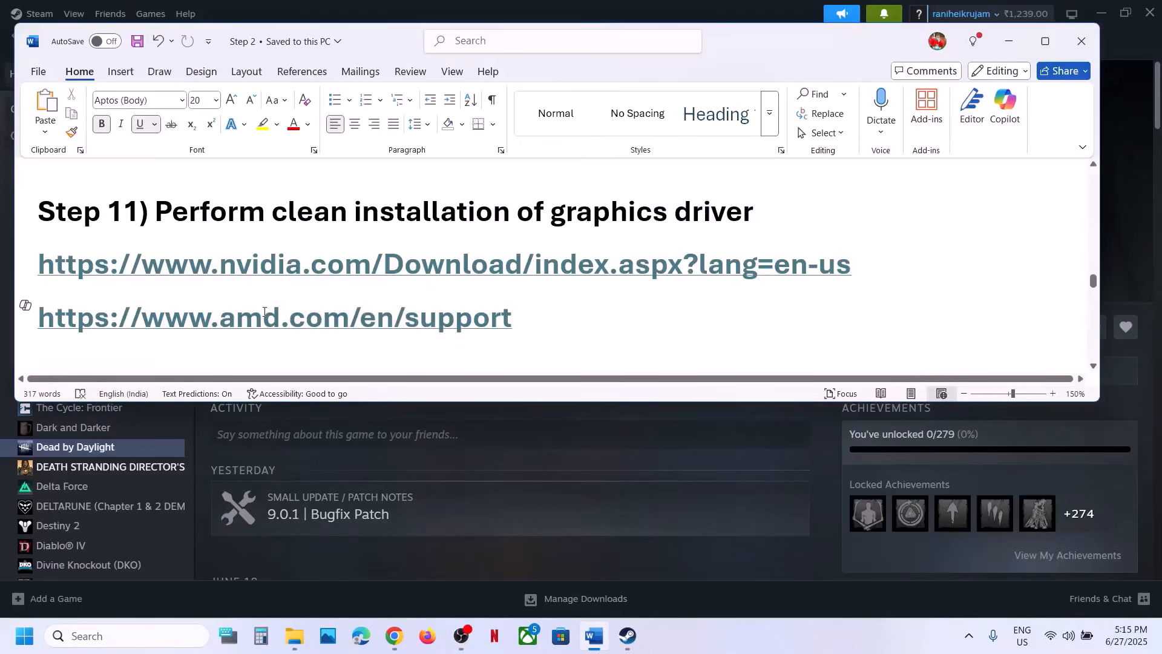
drag(264, 312, 143, 315)
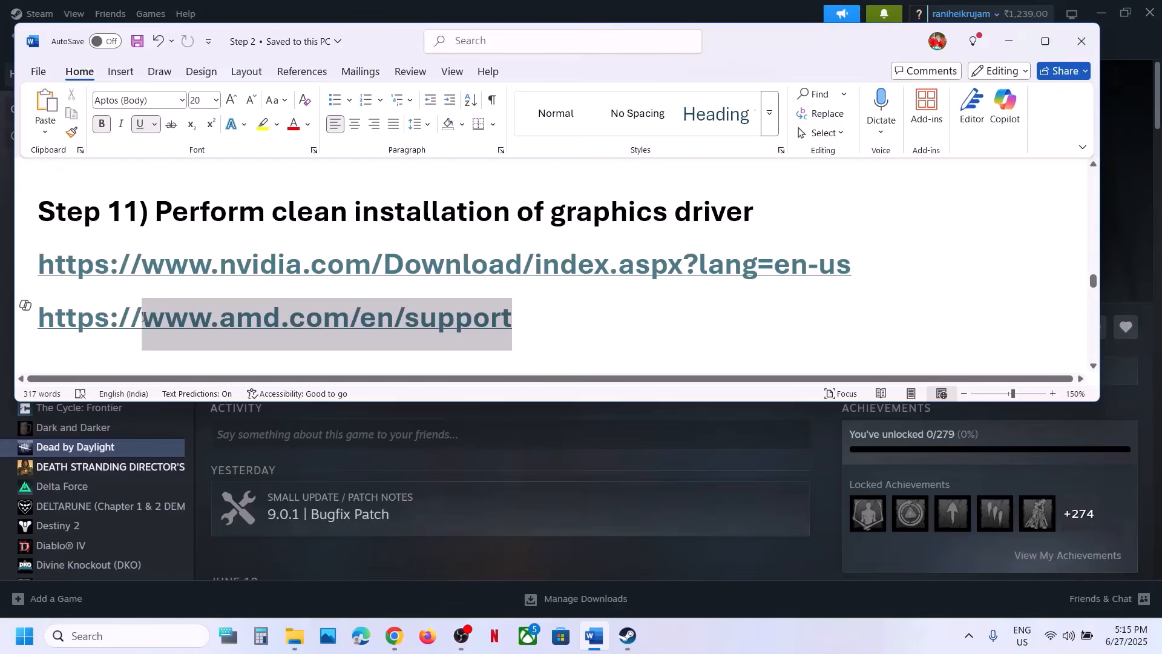
drag(143, 315, 144, 319)
scroll(143, 315, down, 3)
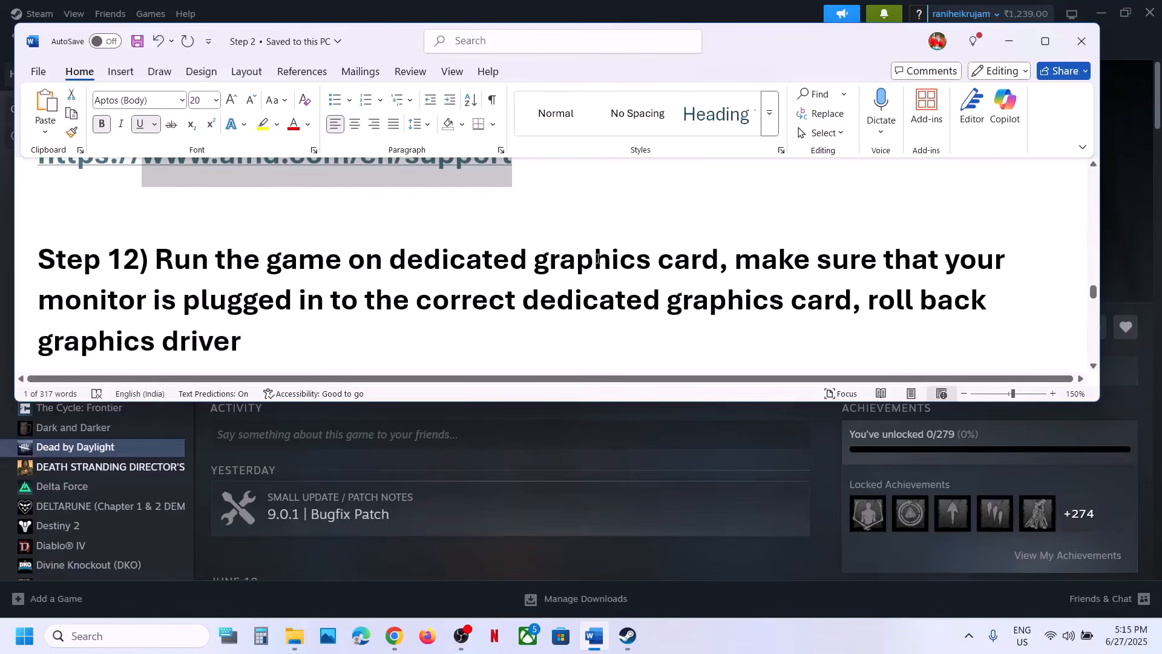
Copy the word "graphics" from Step 12 and use it in Windows search to open Graphics settings.
double_click(598, 261)
key(ctrl+c)
click(97, 639)
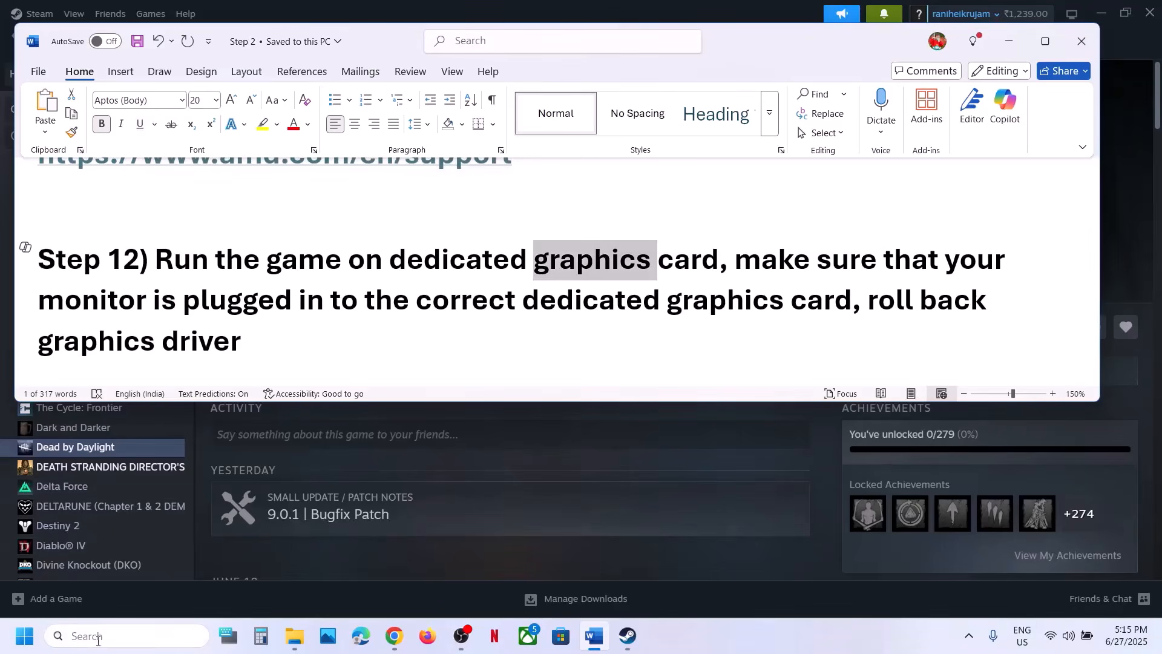
key(ctrl+v)
click(156, 180)
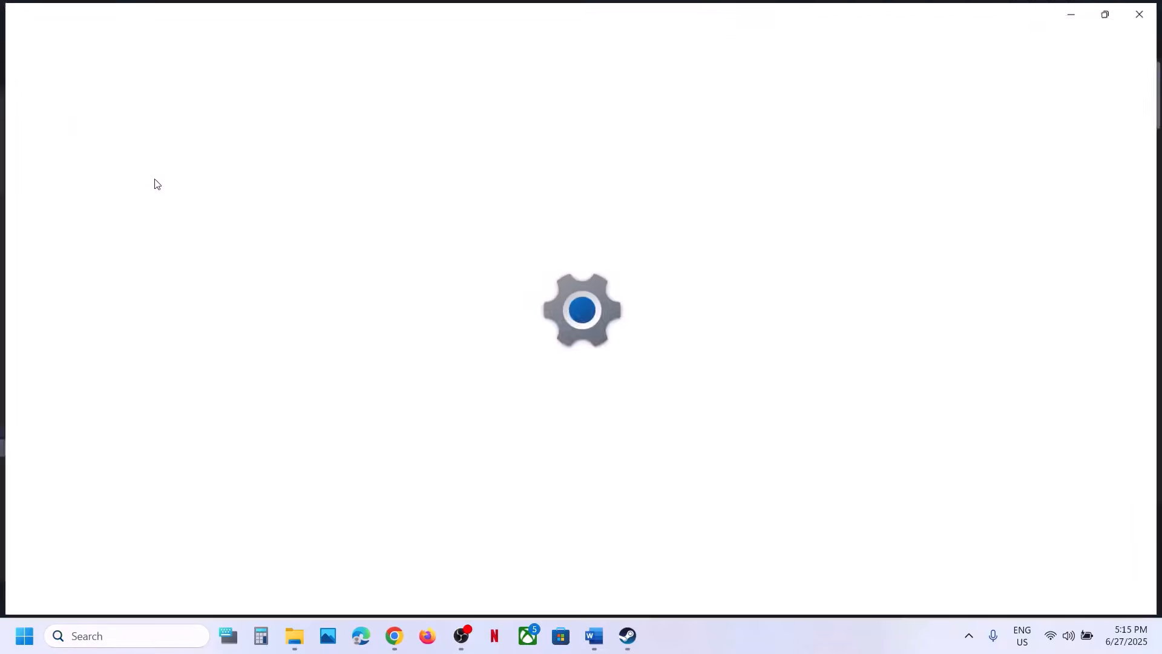
Try to add DeadByDaylight-Win64-Shipping from the game's DeadByDaylight\Binaries\Win64 folder as a desktop app with custom graphics settings.
click(850, 410)
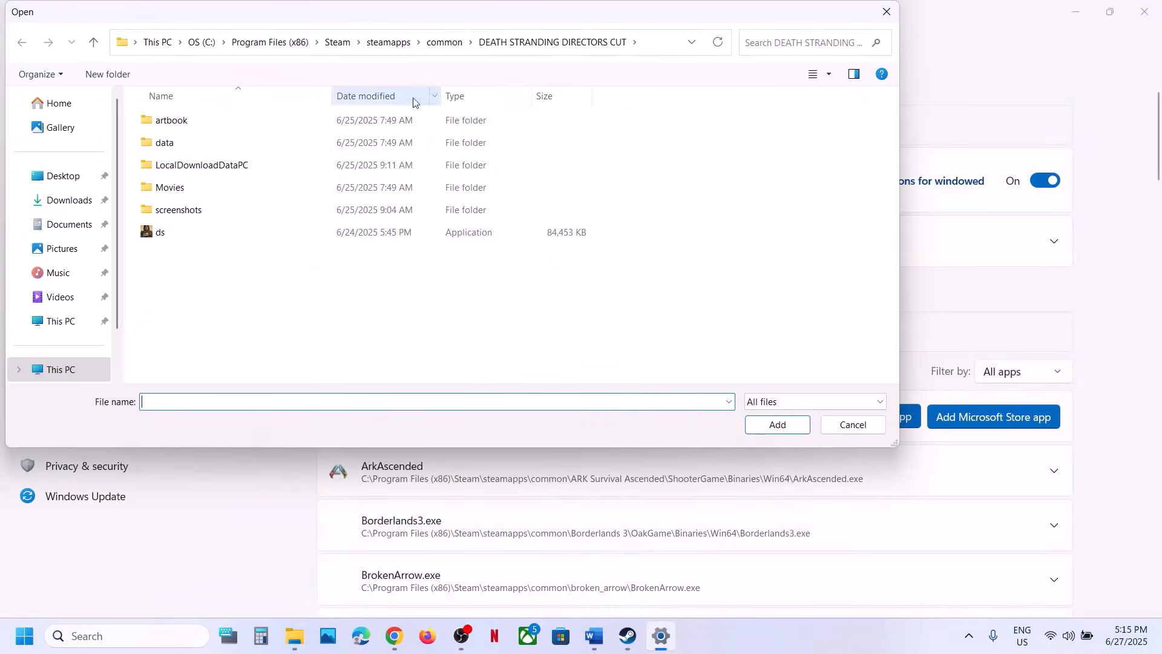
click(445, 42)
double_click(215, 187)
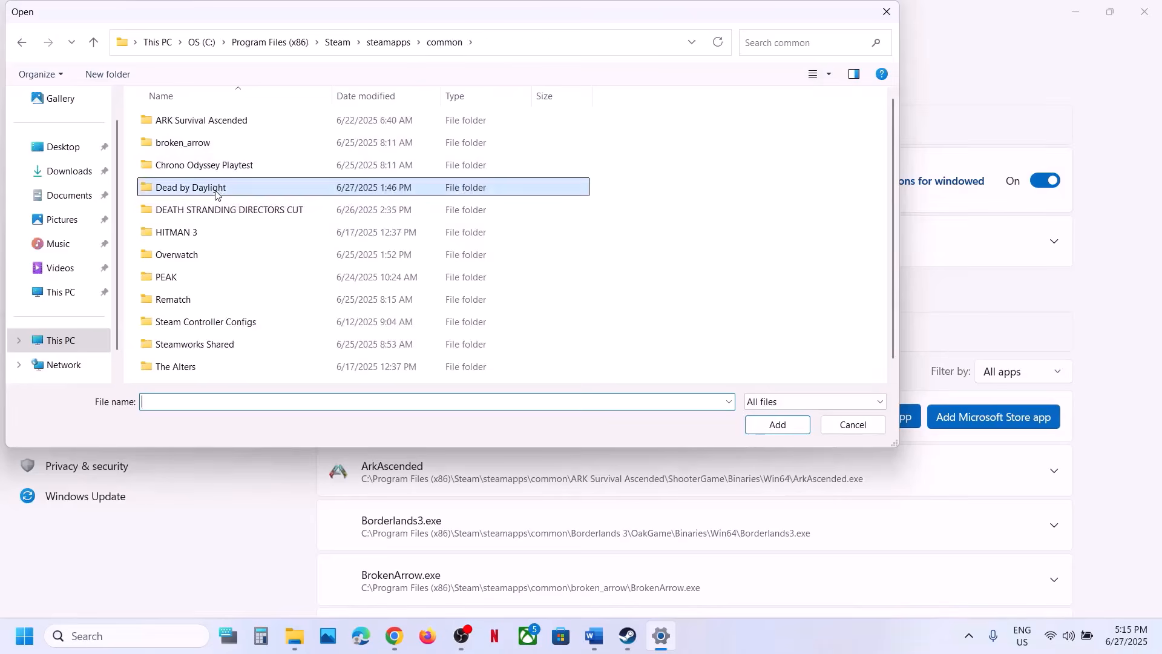
double_click(194, 126)
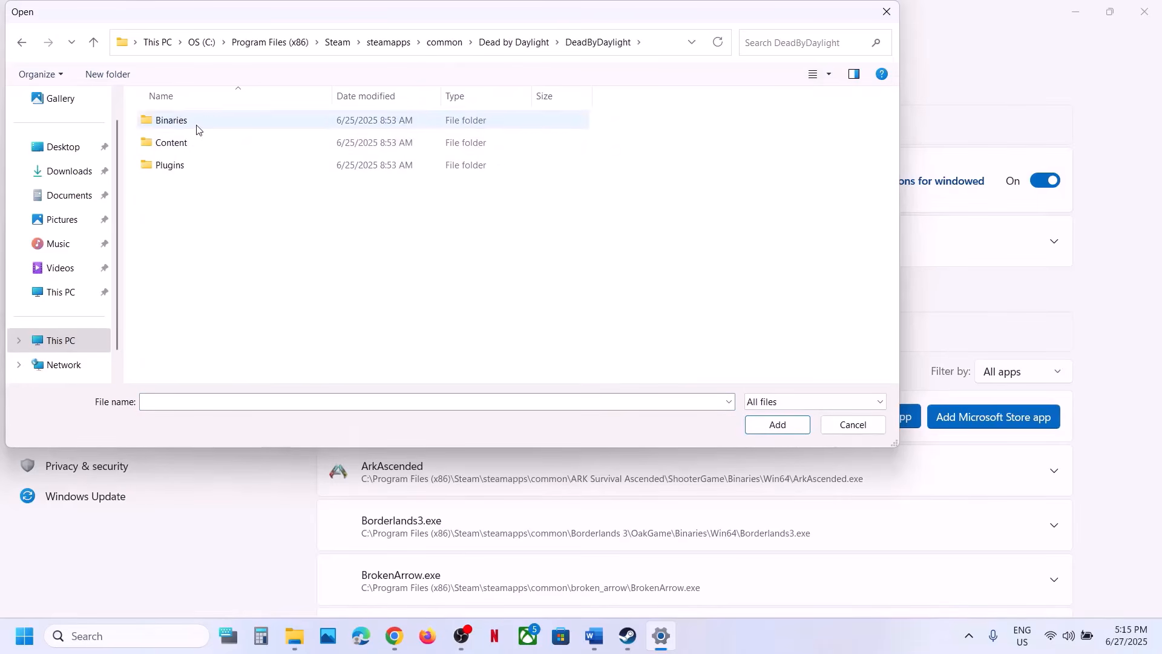
double_click(193, 127)
double_click(190, 126)
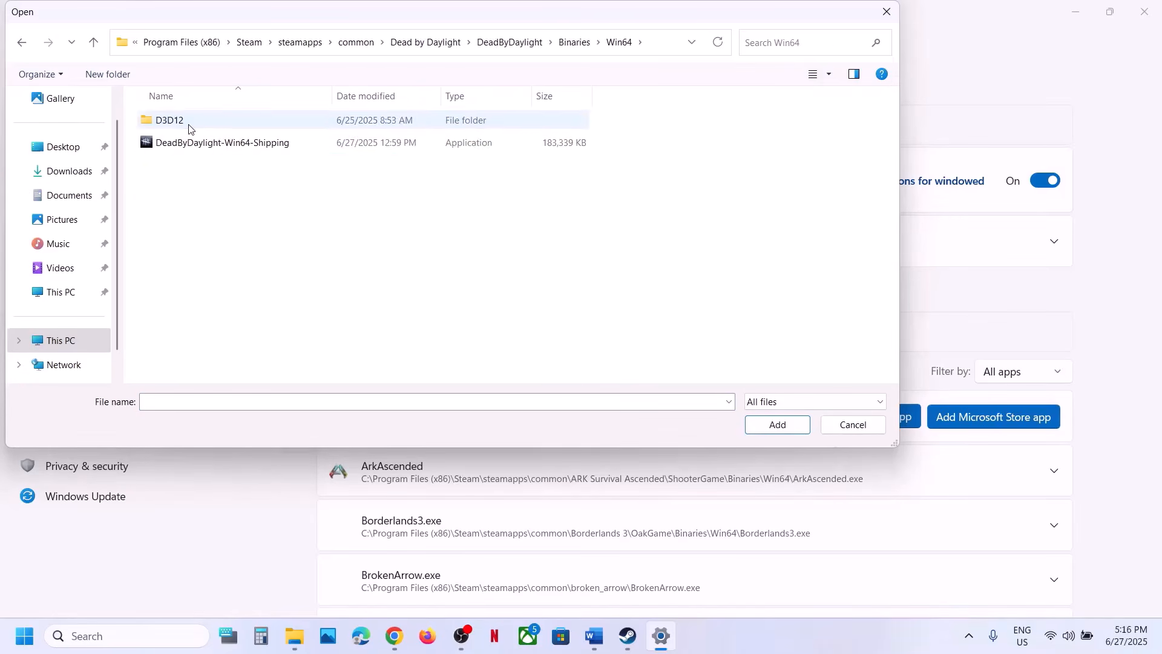
click(195, 142)
click(769, 428)
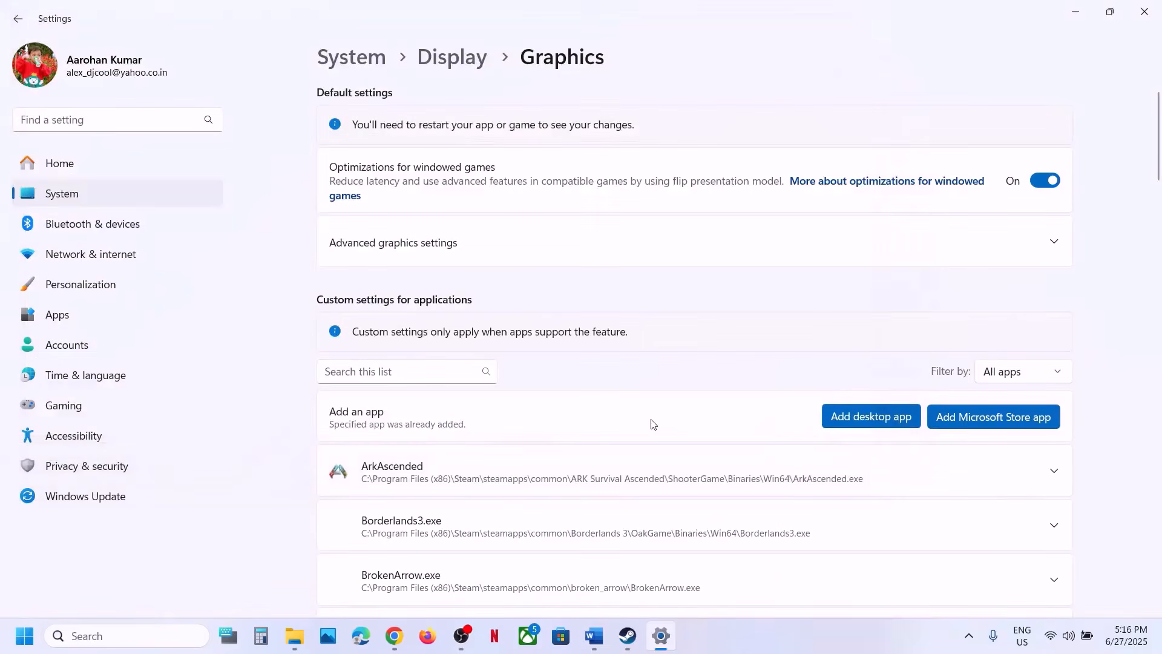
Set Dead by Daylight's GPU preference to High Performance (NVIDIA GeForce RTX 3050 Laptop GPU) and close Settings.
scroll(651, 423, down, 5)
scroll(651, 423, down, 1)
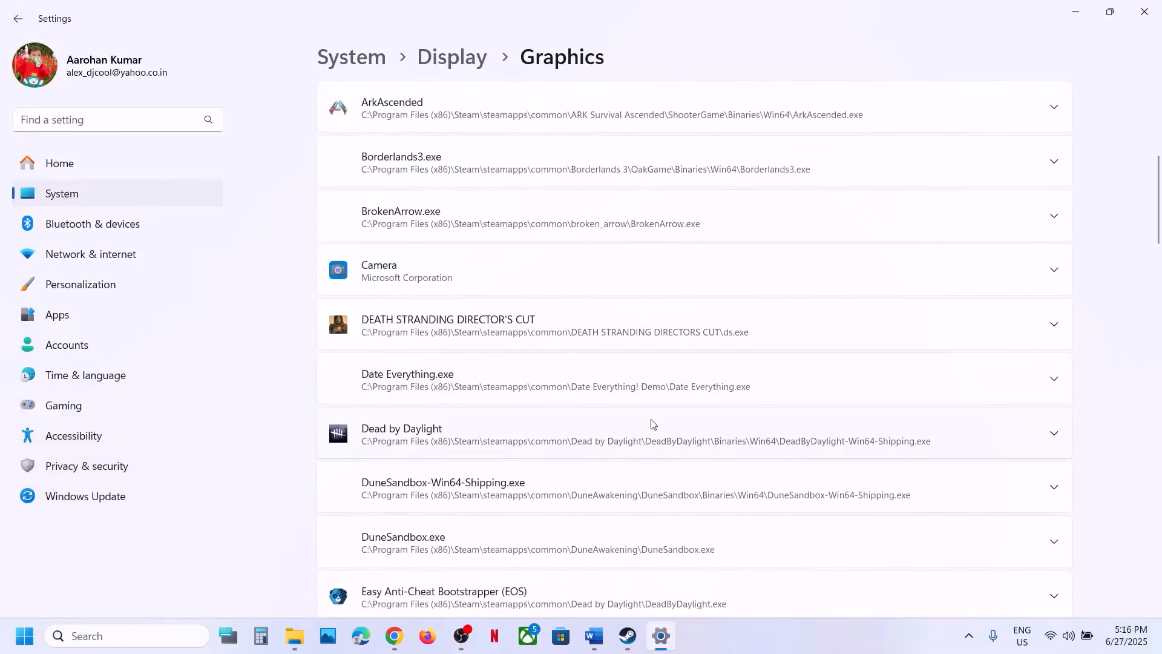
scroll(516, 441, down, 3)
click(456, 304)
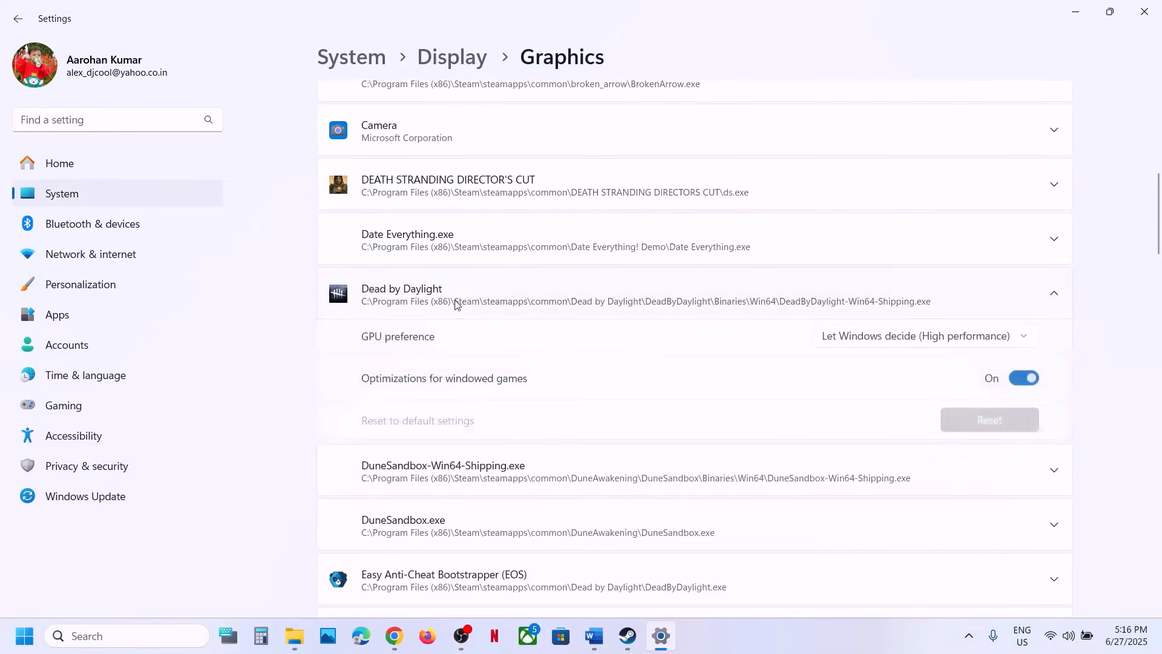
click(901, 334)
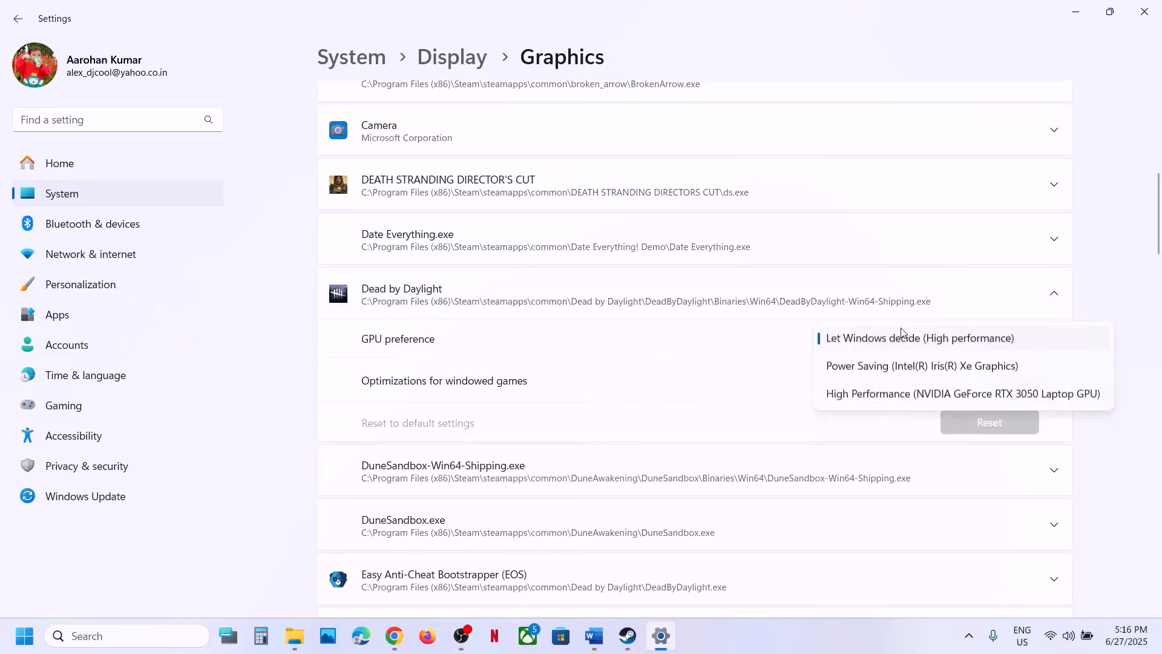
click(918, 395)
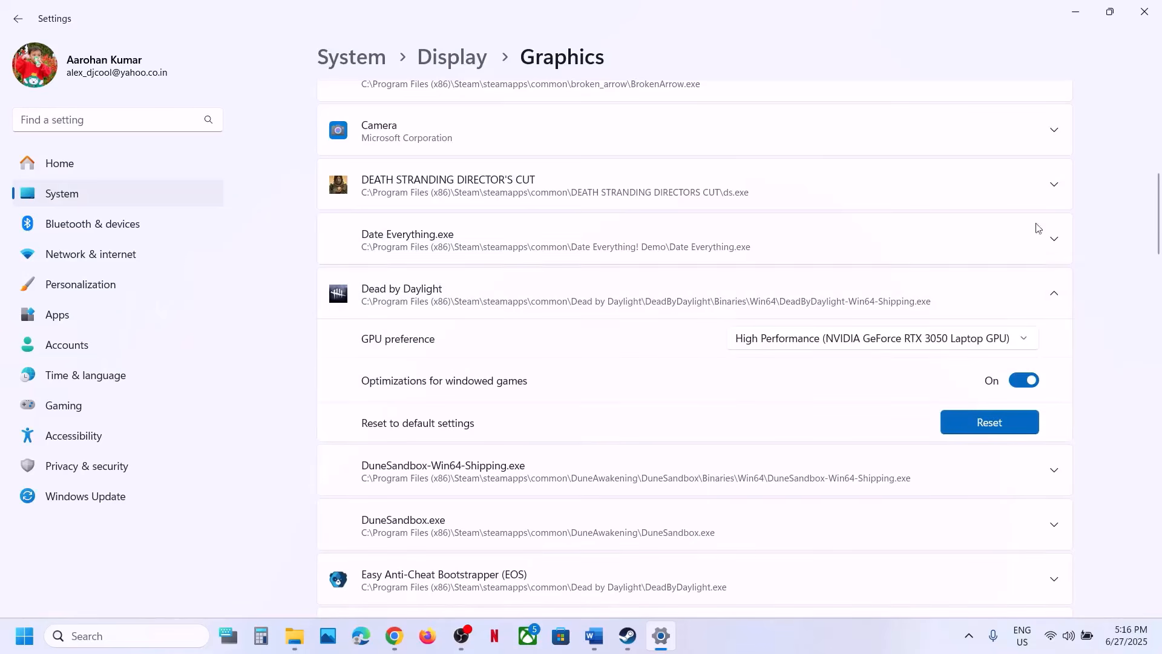
click(1143, 21)
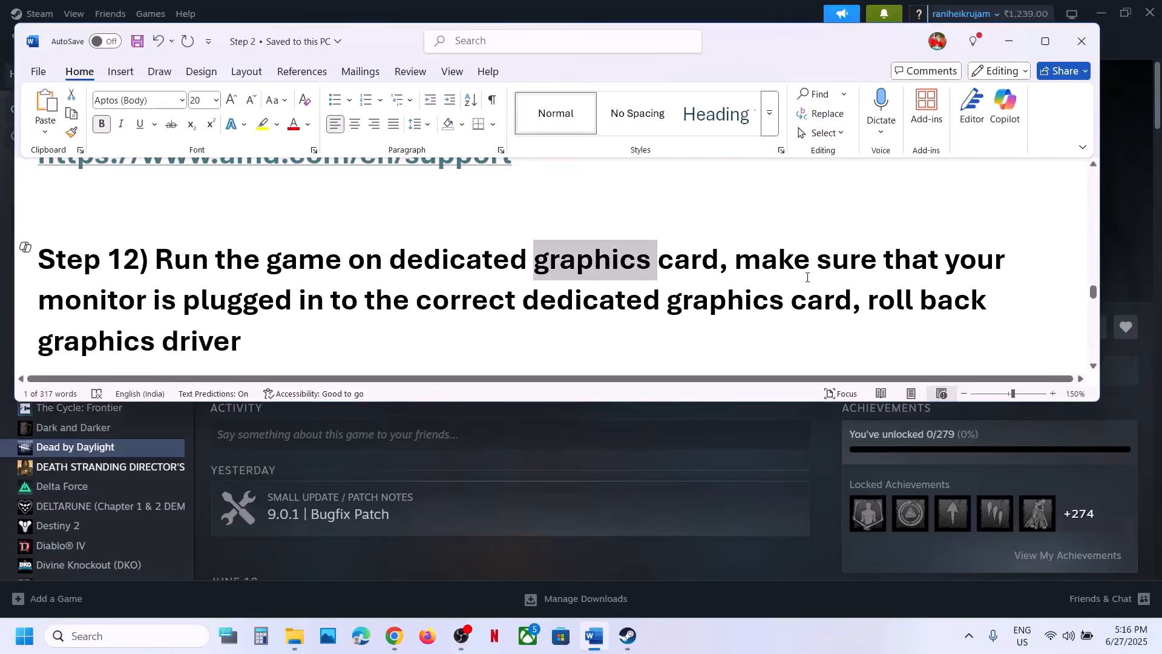
Read Step 12's advice on plugging the monitor into the dedicated graphics card and rolling back the graphics driver.
drag(741, 262, 726, 298)
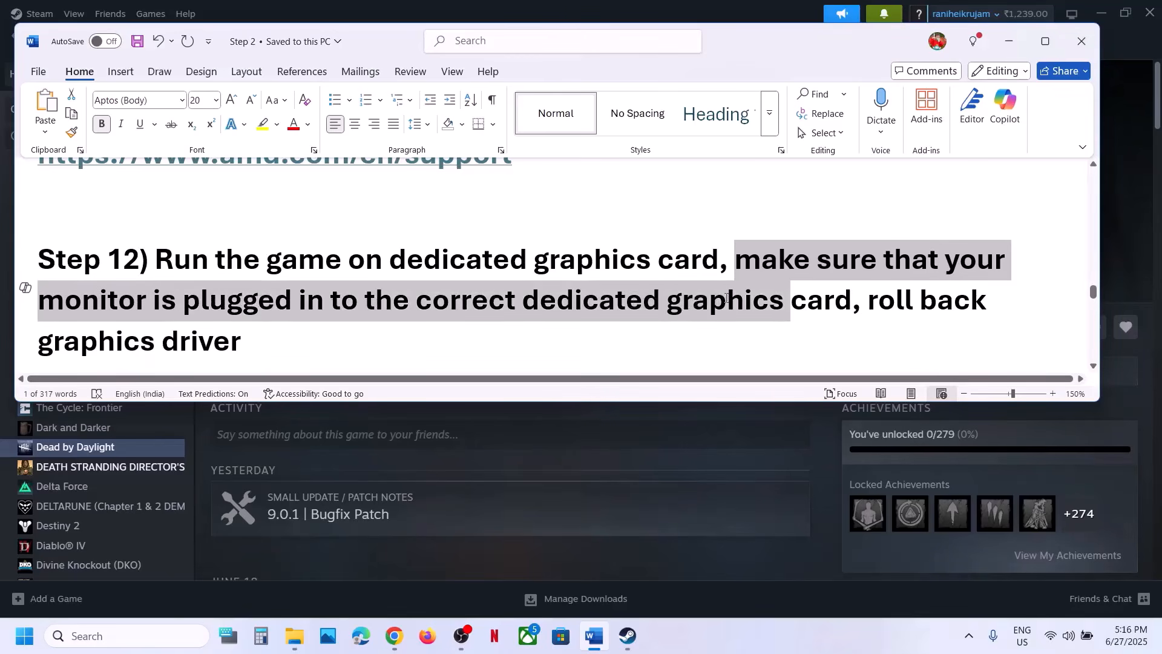
drag(799, 301, 852, 301)
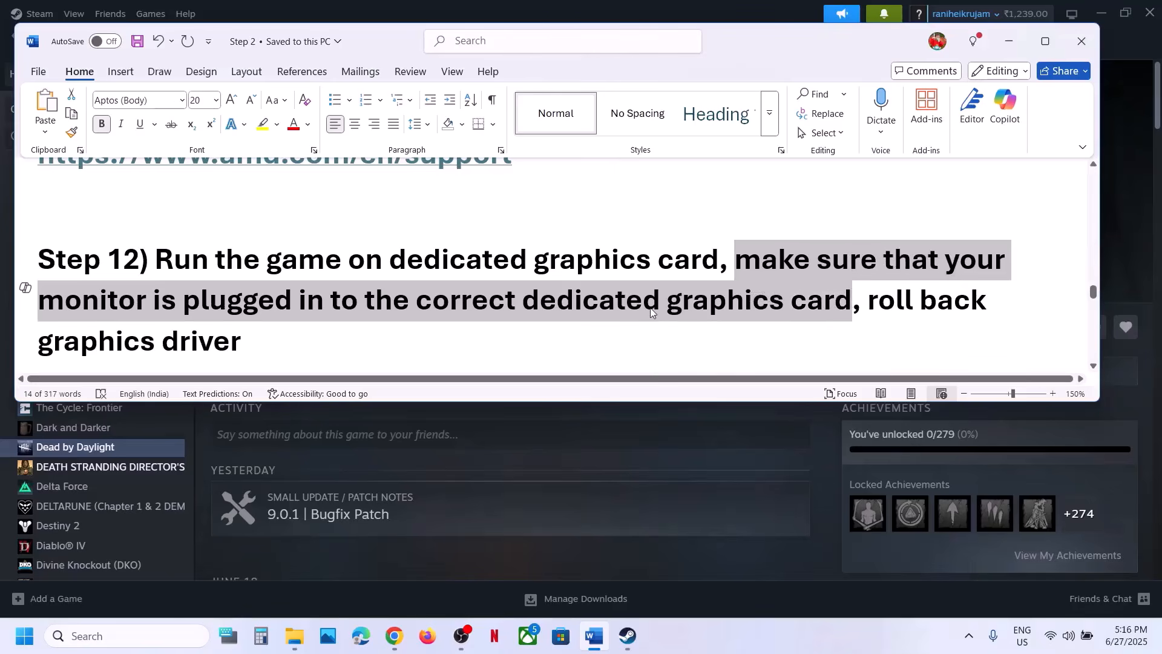
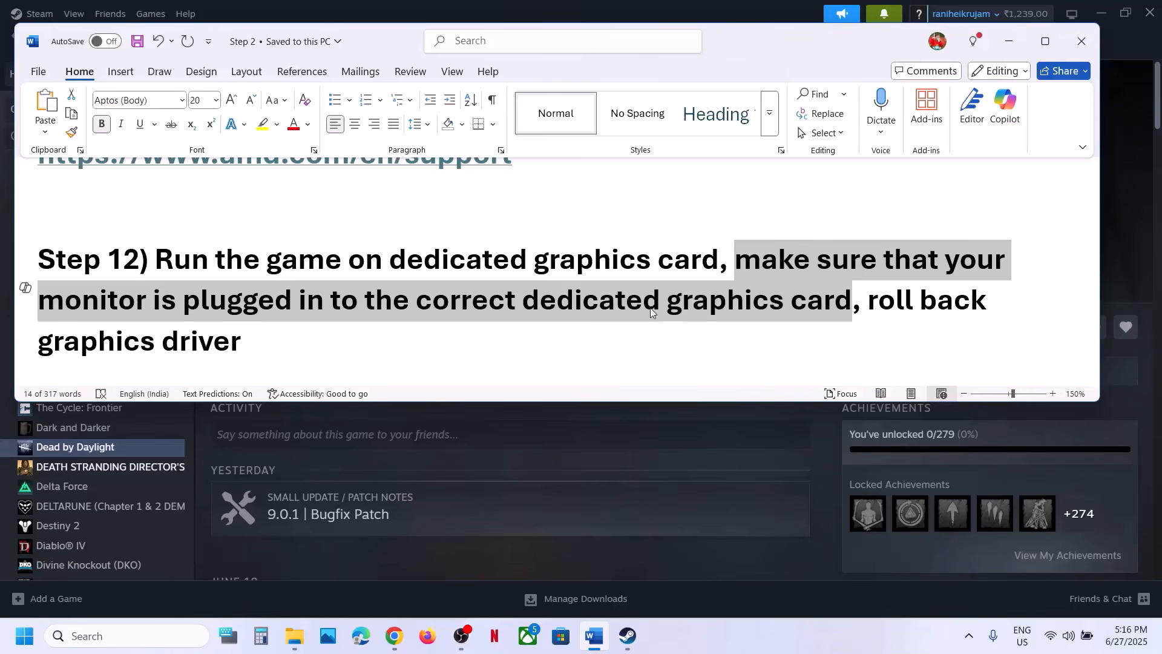
click(569, 308)
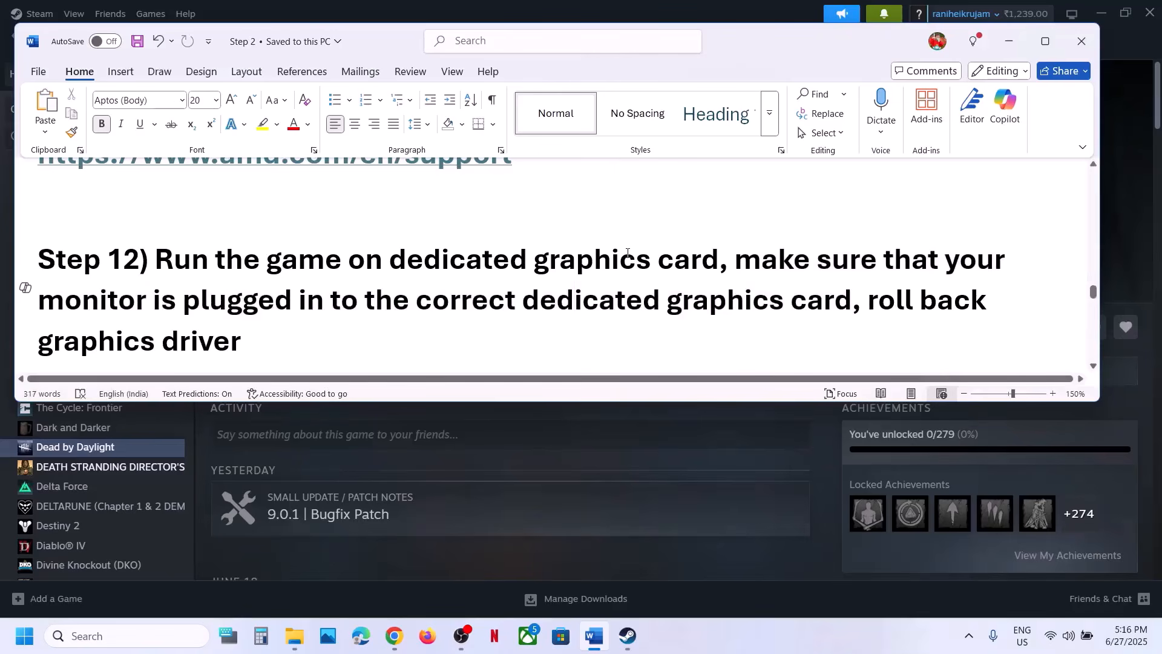
drag(598, 300, 851, 302)
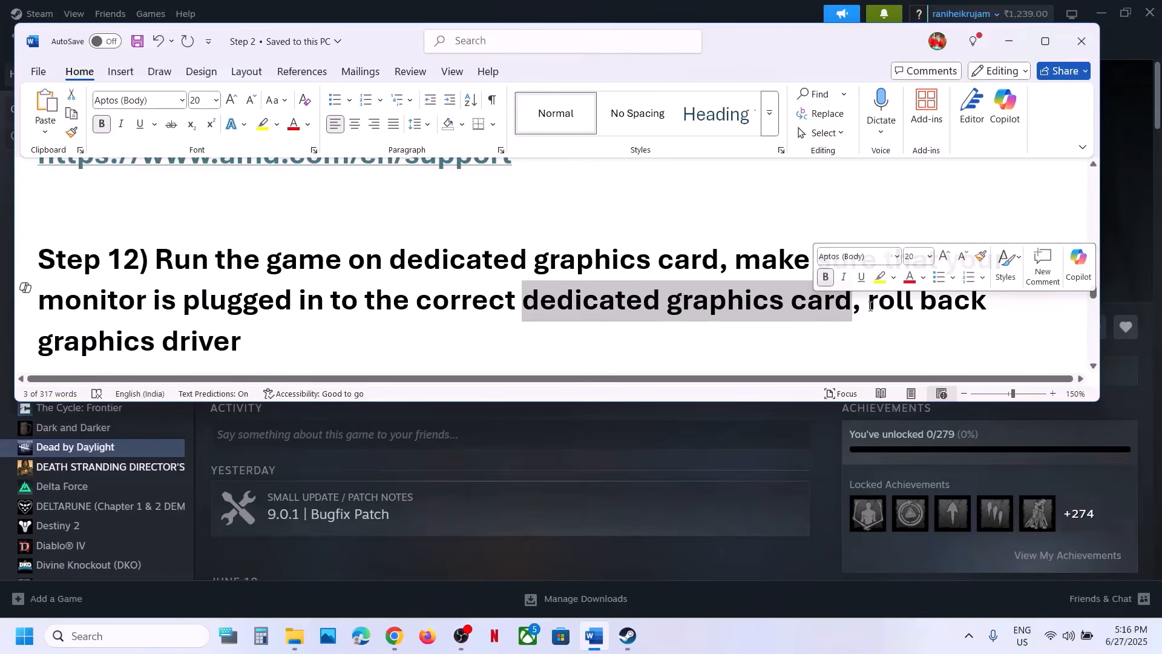
drag(871, 306, 935, 332)
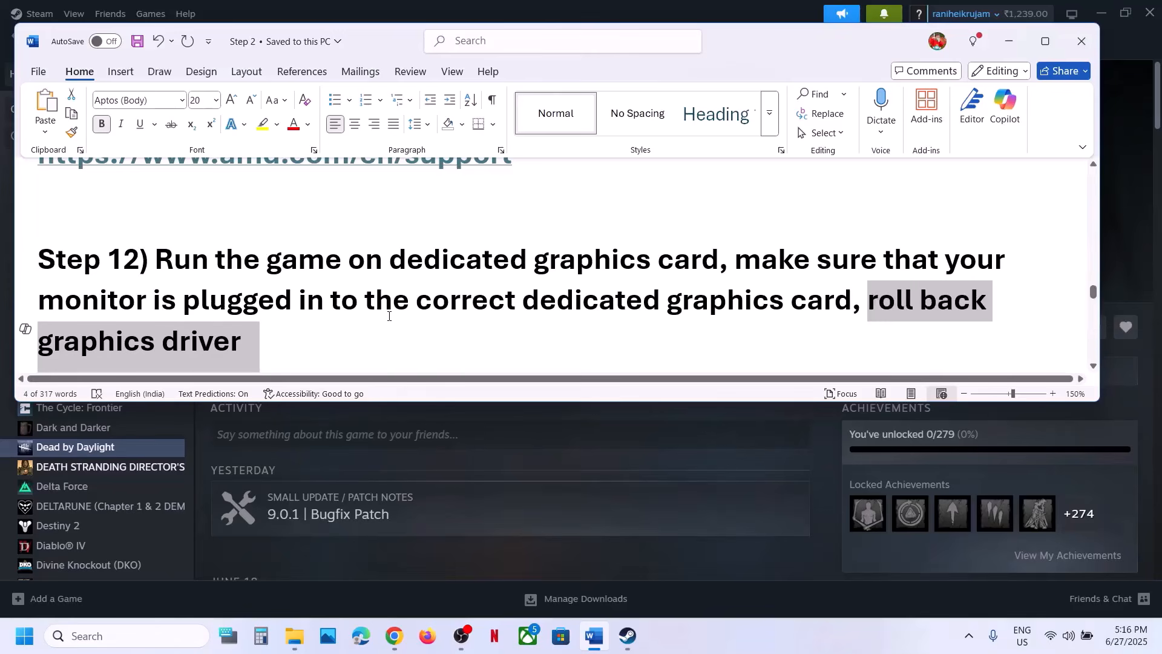
Open Step 11's NVIDIA link in a new Chrome tab and search for GeForce RTX 3050 Laptop GPU drivers for Windows 11.
scroll(452, 301, up, 2)
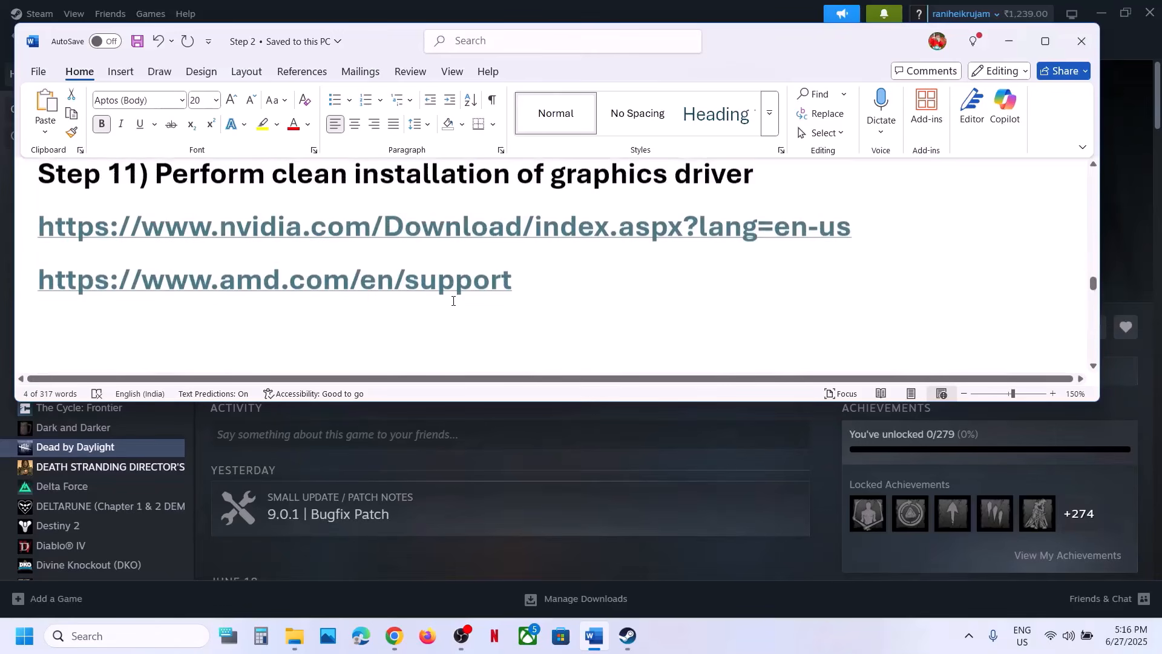
triple_click(863, 227)
key(ctrl+c)
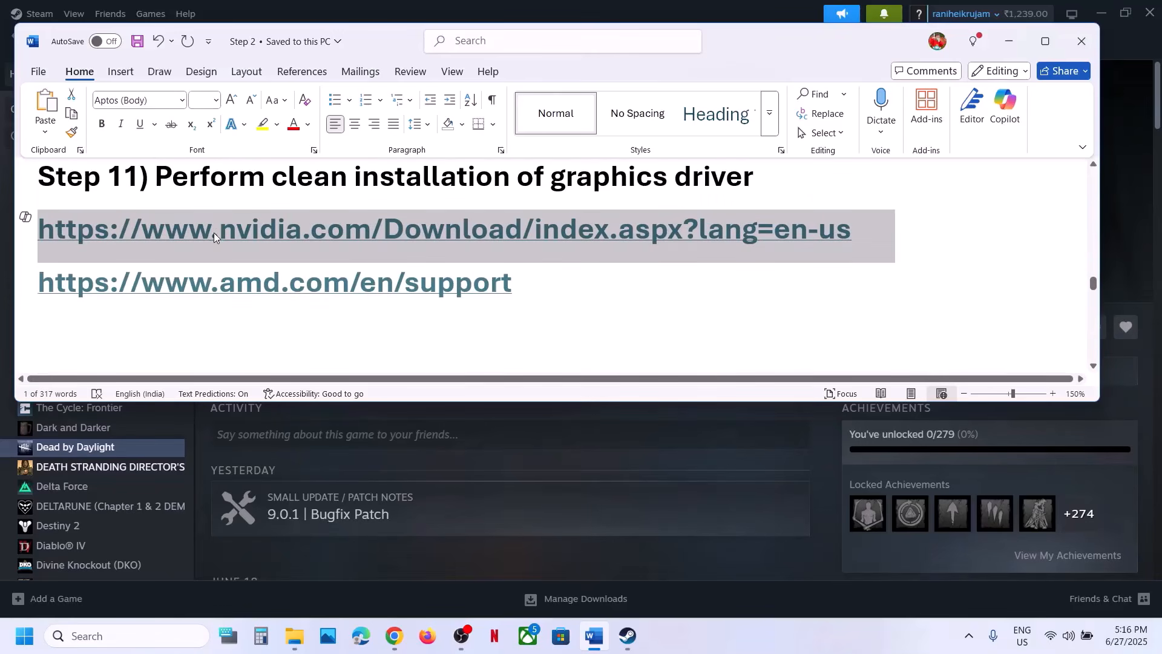
click(394, 635)
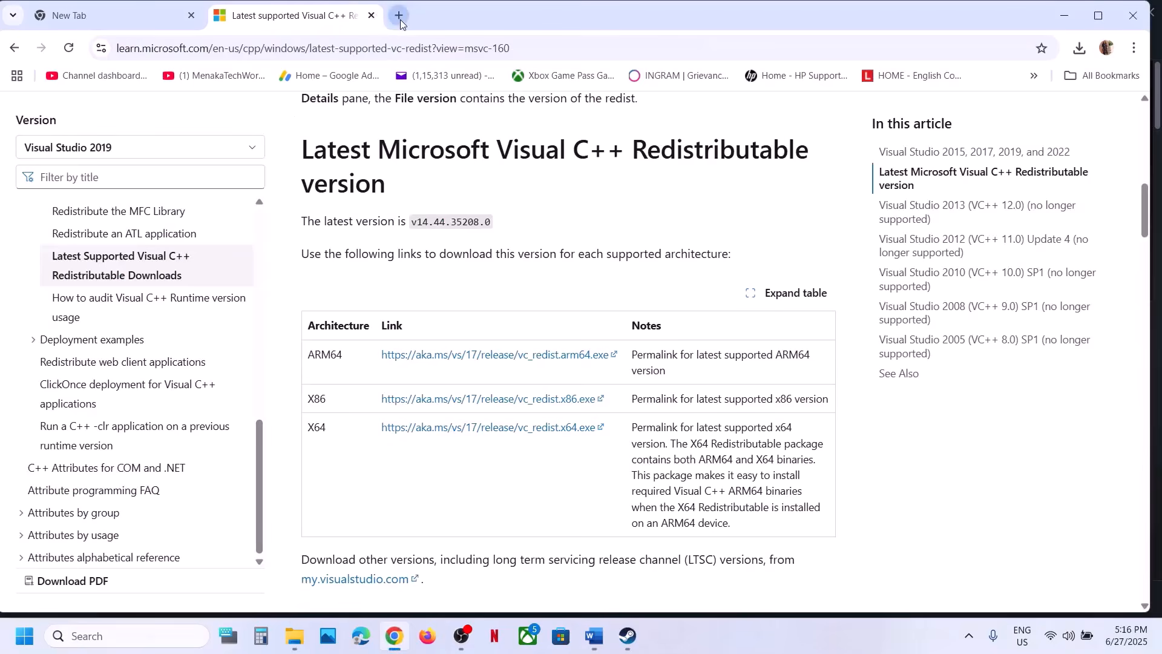
click(399, 15)
key(ctrl+v)
key(Return)
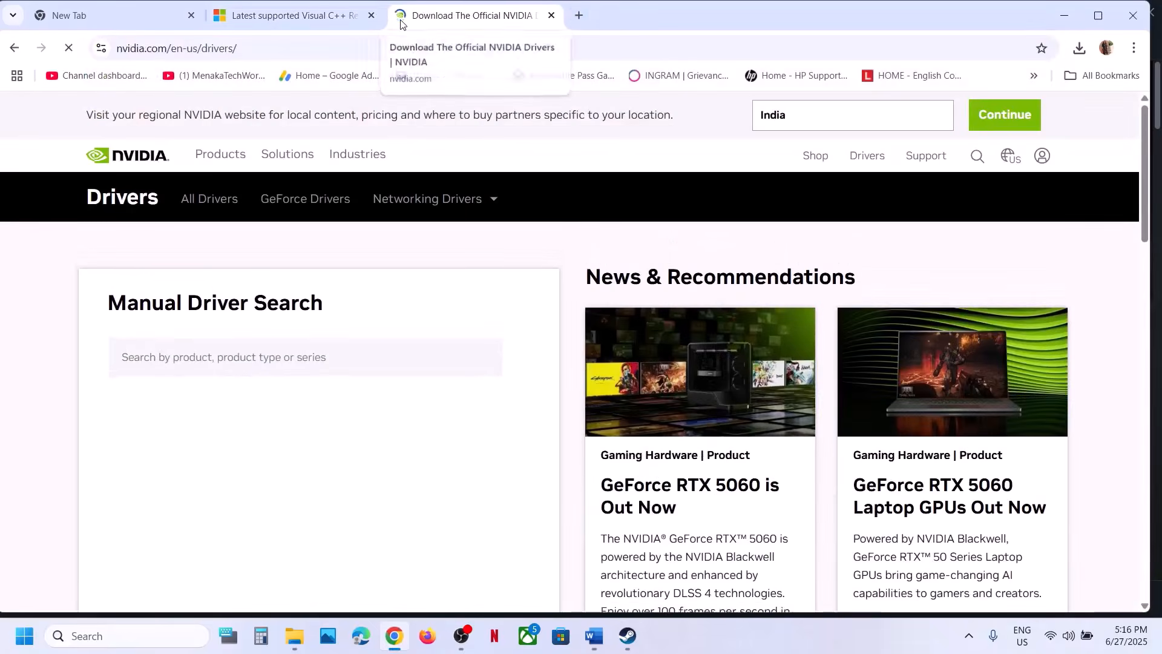
scroll(242, 390, down, 4)
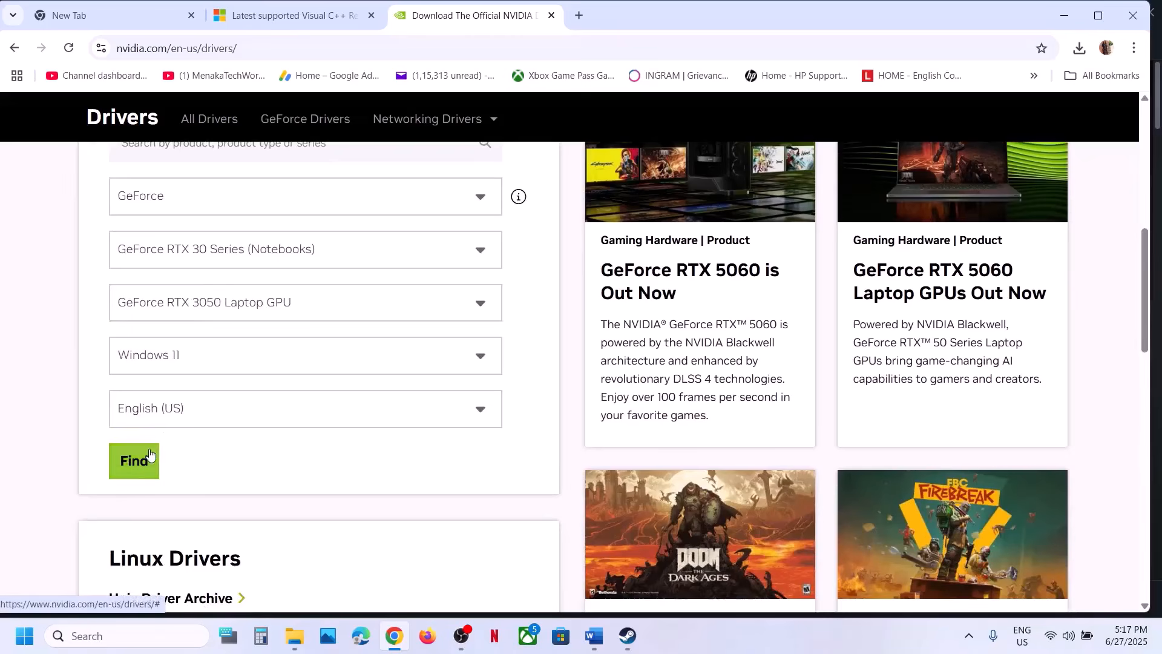
click(150, 455)
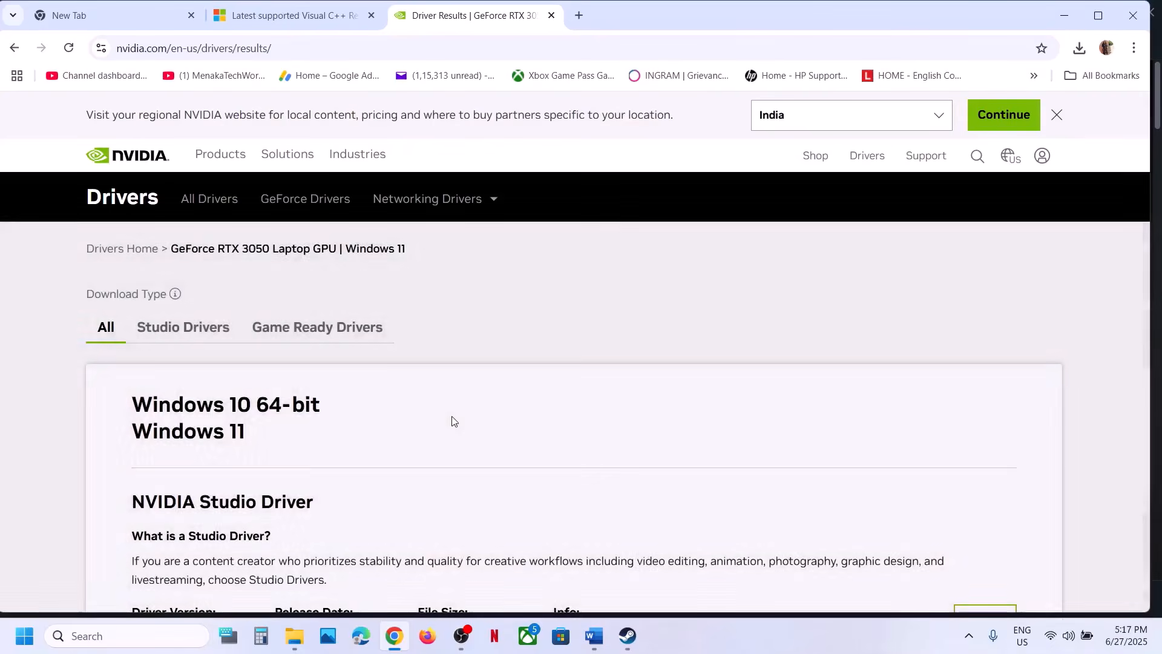
Expand the list of additional driver versions and compare the latest Game Ready Driver with the older releases.
scroll(461, 291, down, 8)
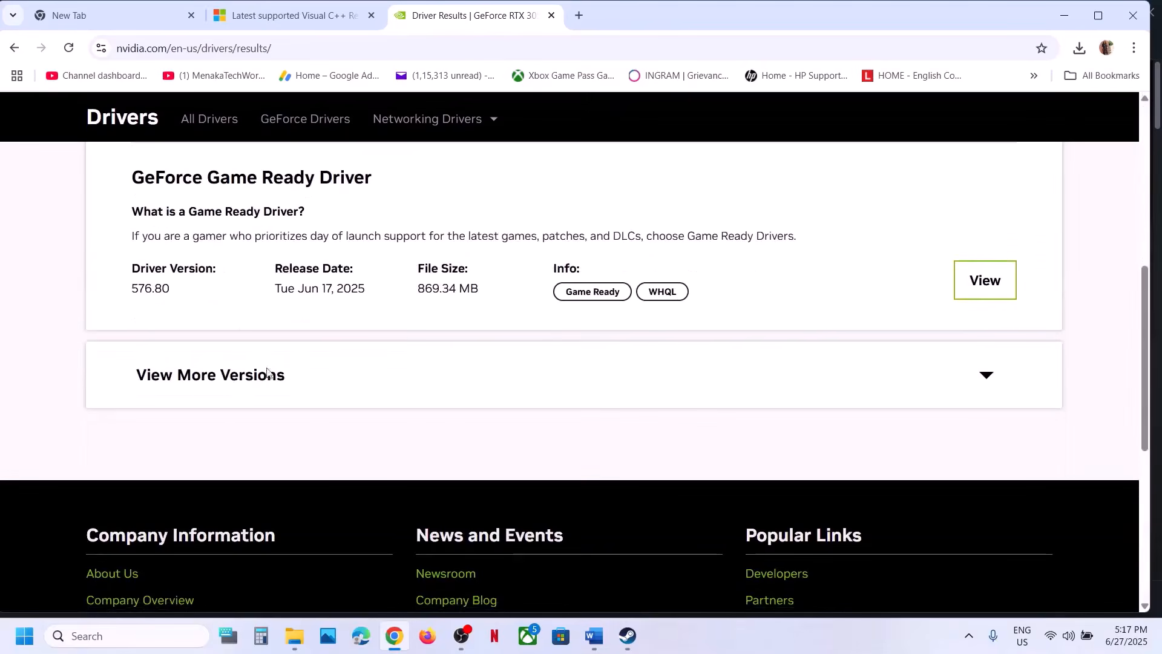
click(215, 374)
scroll(215, 379, down, 4)
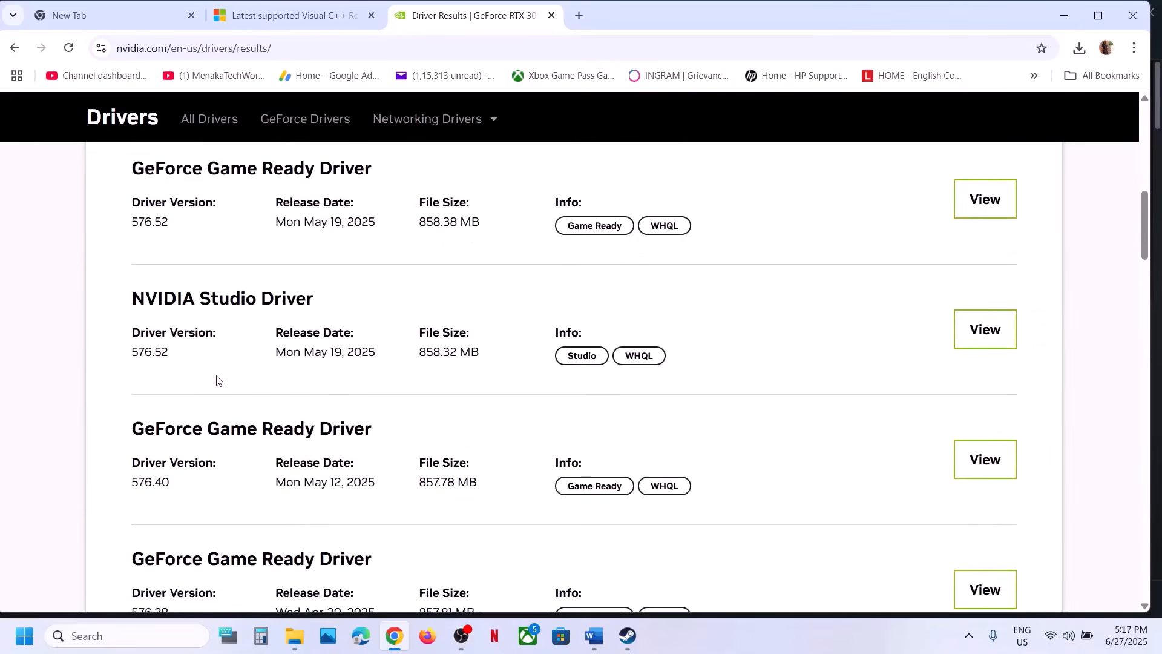
scroll(218, 380, up, 10)
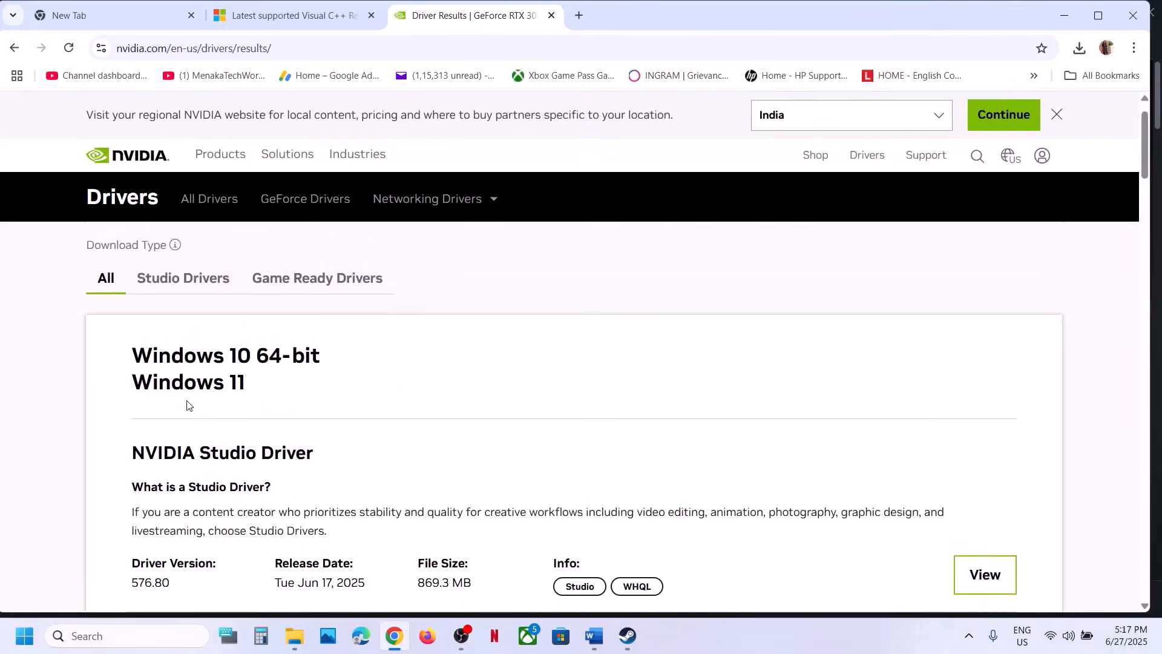
scroll(181, 423, down, 5)
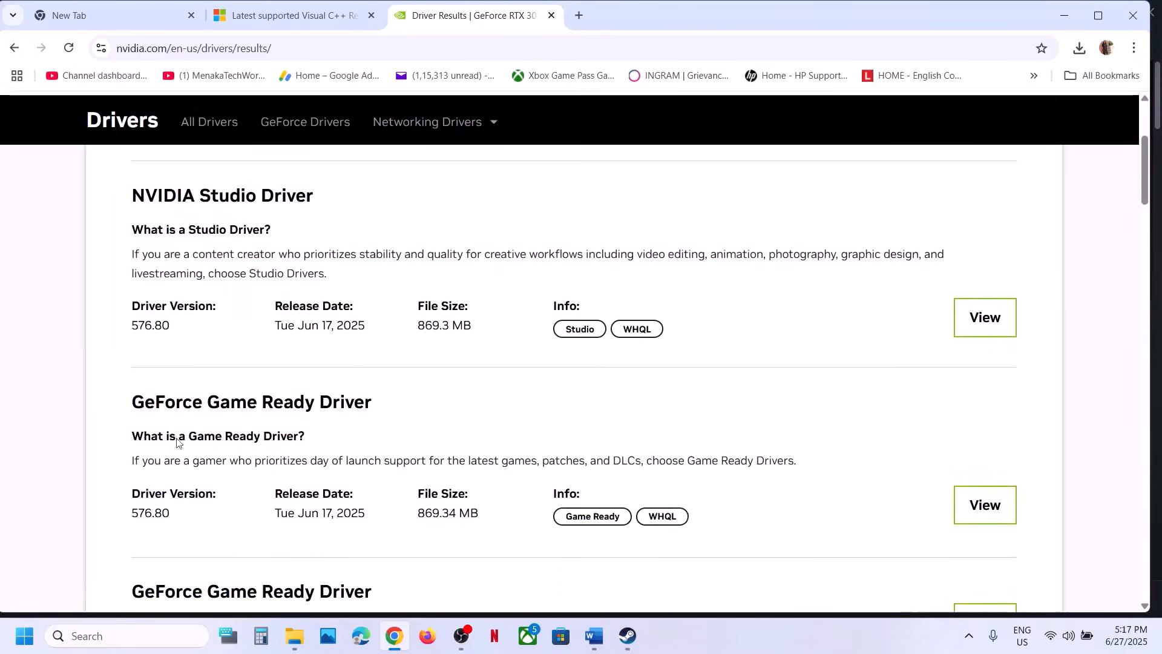
double_click(140, 509)
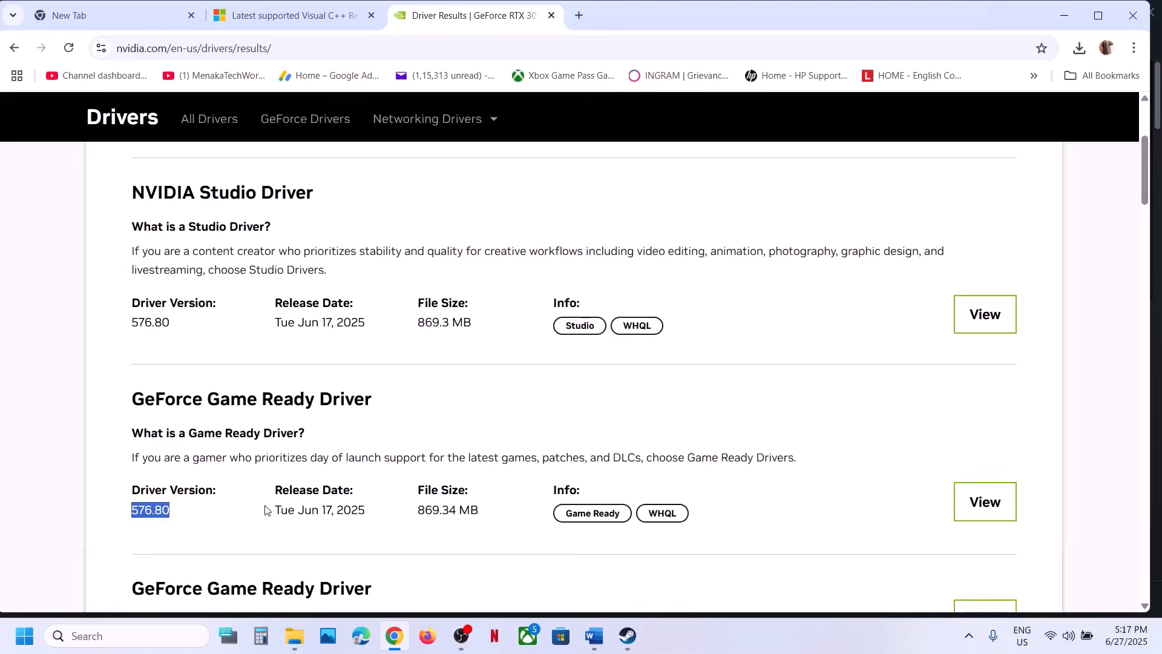
scroll(265, 510, down, 5)
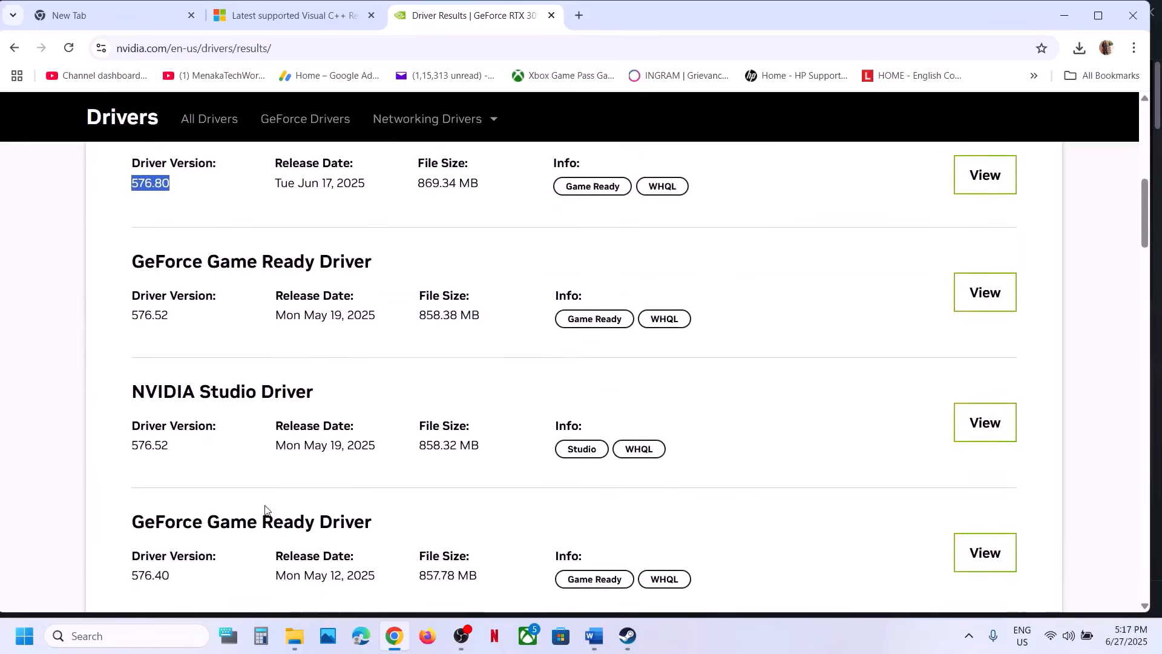
scroll(266, 509, down, 4)
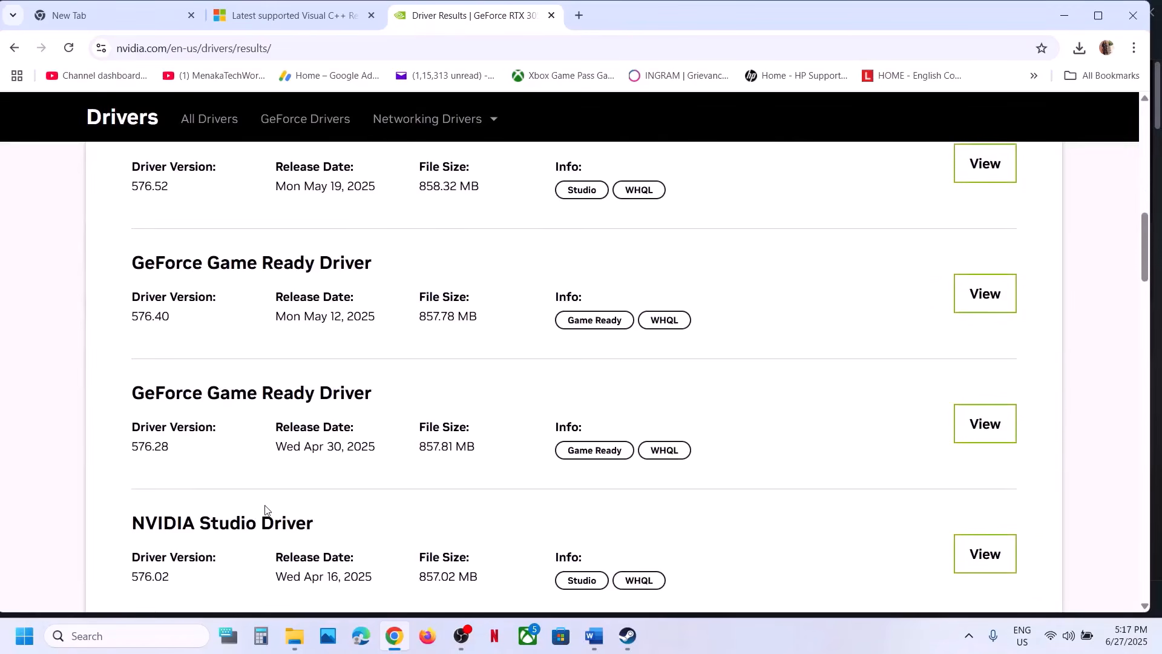
Examine the older driver releases in the results list, down to GeForce Game Ready Driver 566.36.
double_click(134, 449)
scroll(190, 449, down, 7)
scroll(190, 446, down, 11)
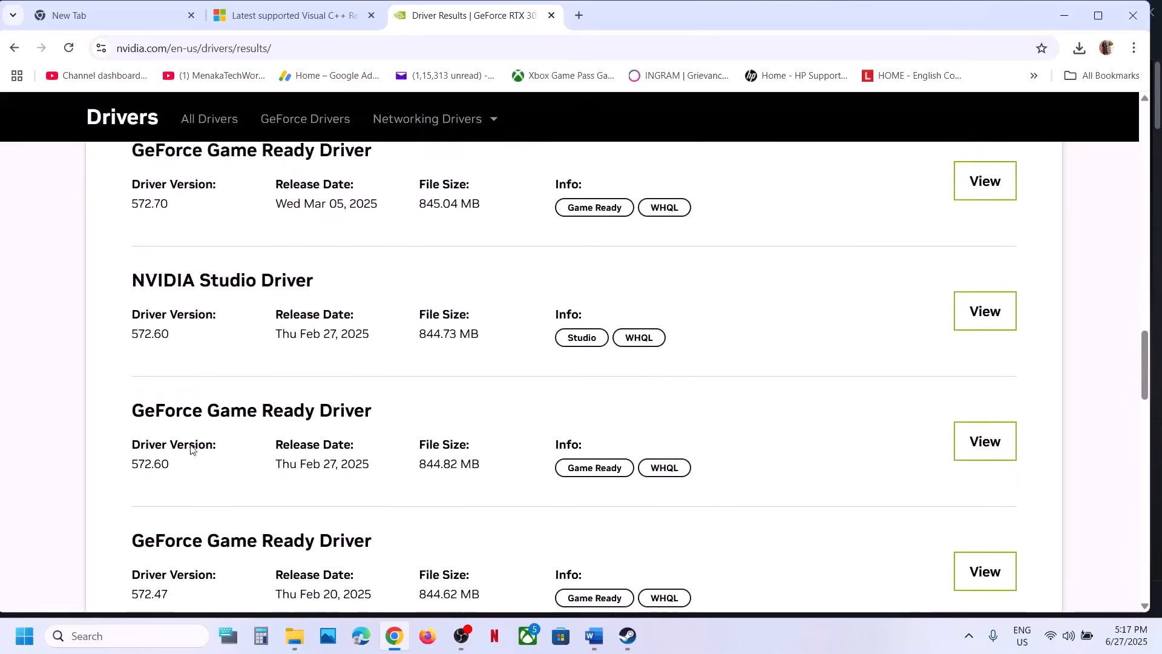
scroll(190, 449, down, 6)
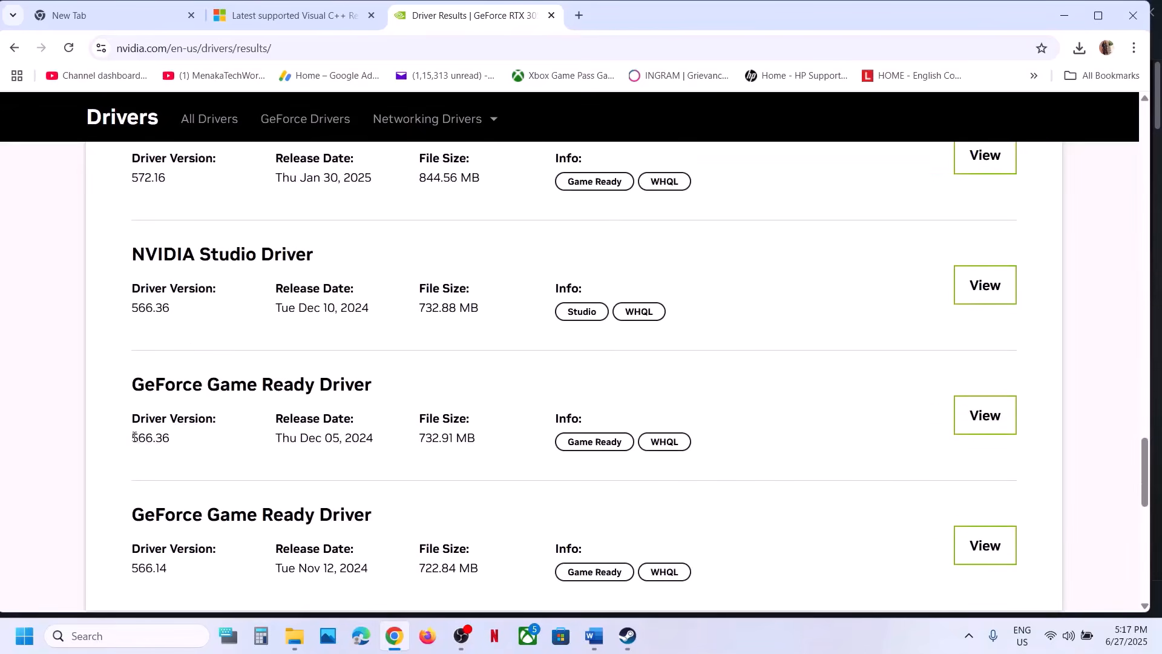
drag(133, 437, 174, 442)
Switch to the Word document and read Step 13 about updating Windows to version 24H2, highlighting its text.
click(627, 635)
click(593, 635)
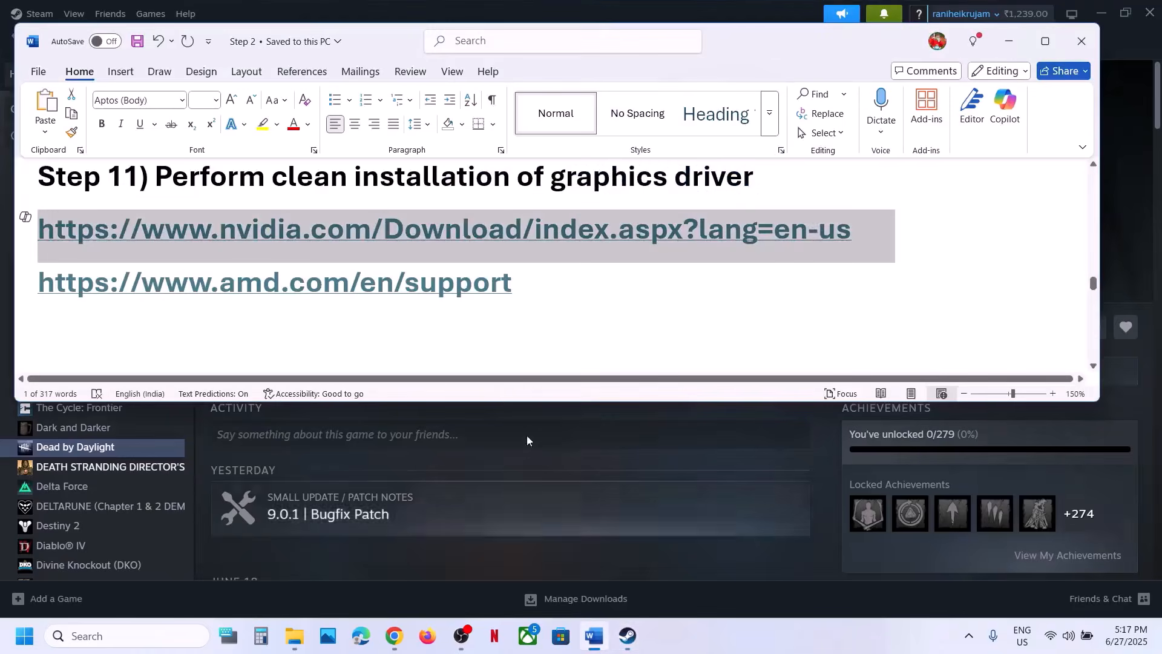
scroll(483, 332, down, 5)
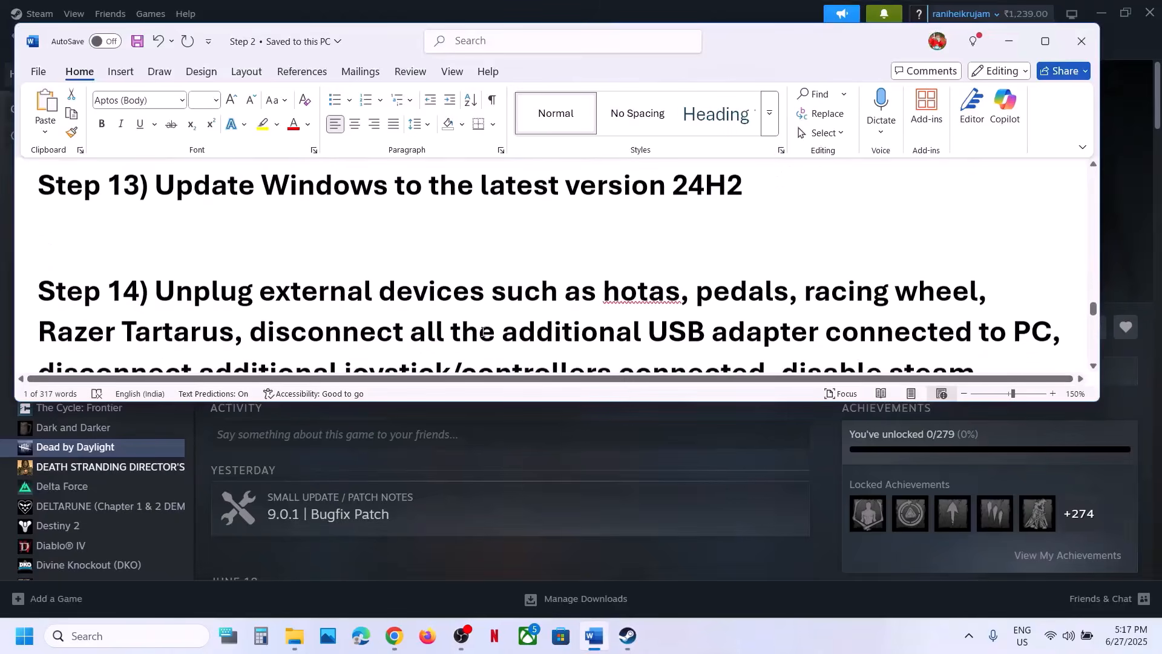
scroll(482, 331, up, 3)
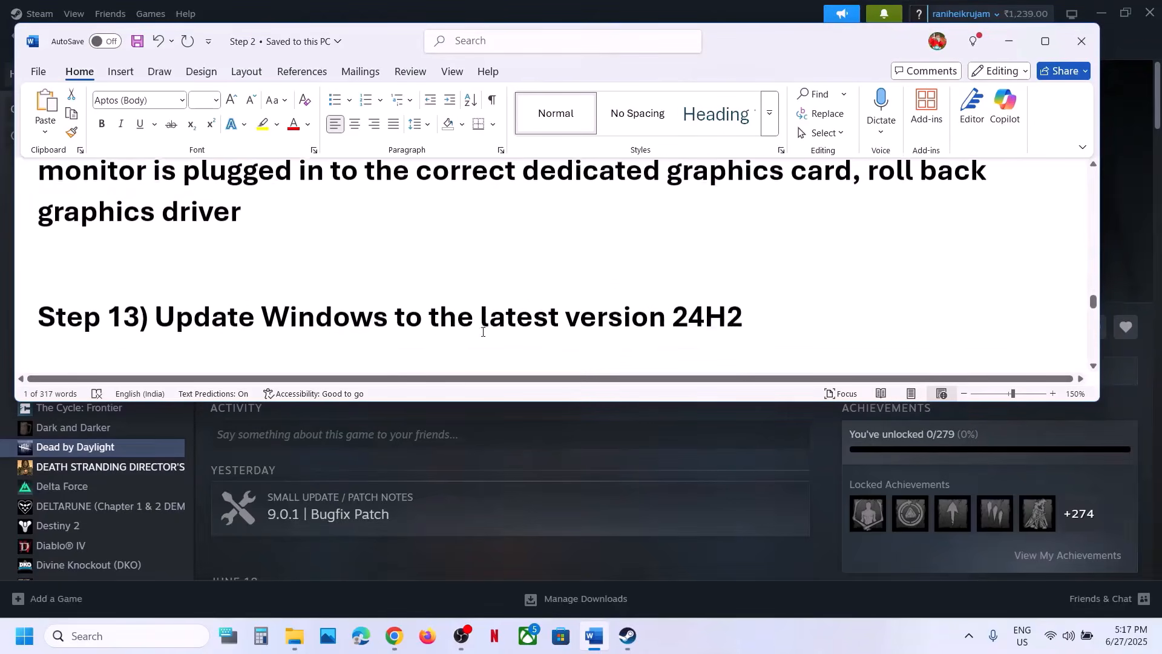
scroll(482, 332, down, 1)
scroll(482, 332, up, 3)
scroll(482, 332, down, 2)
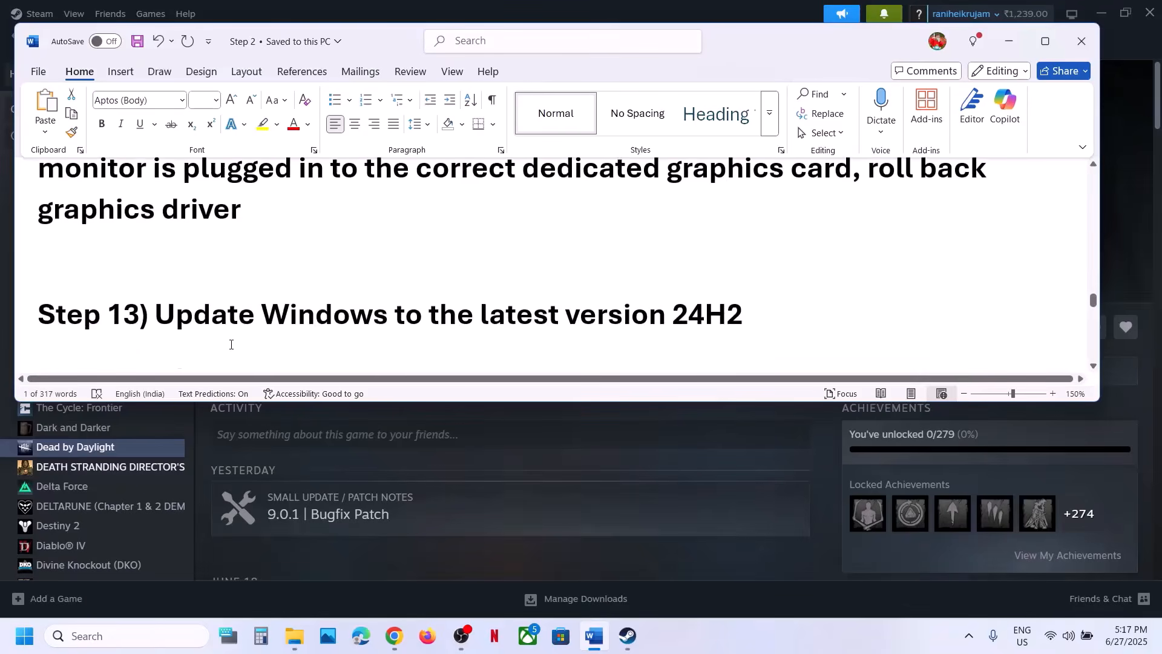
drag(156, 315, 601, 322)
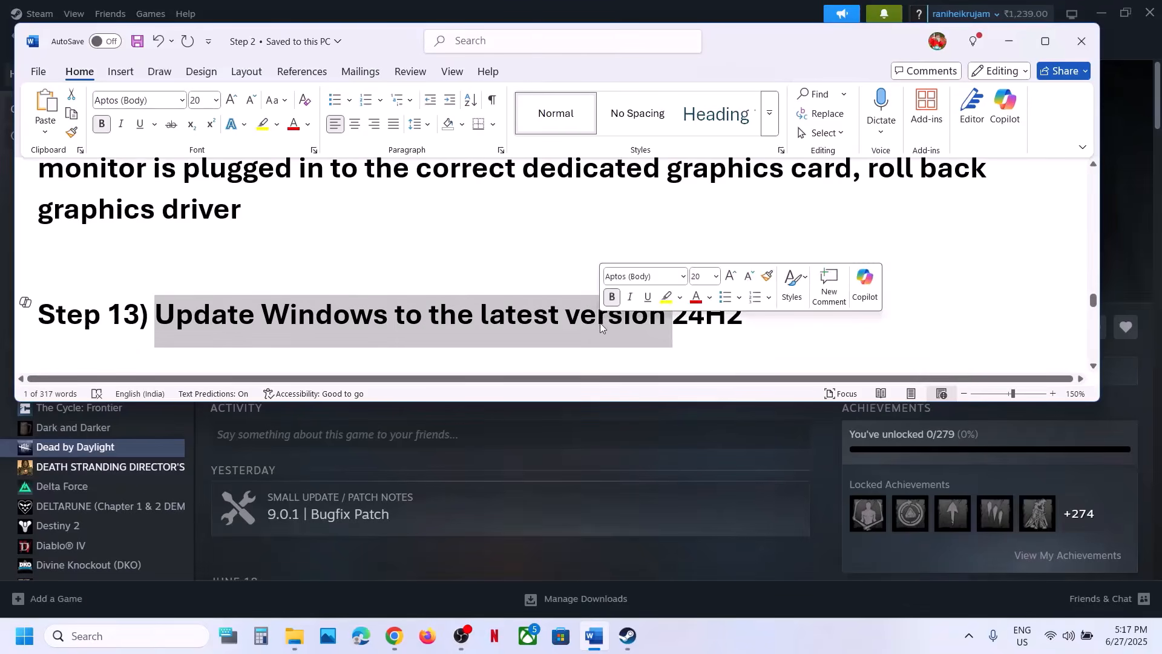
Check for updates in Windows Update, and bring up the power options for restarting the PC.
click(621, 450)
key(super+i)
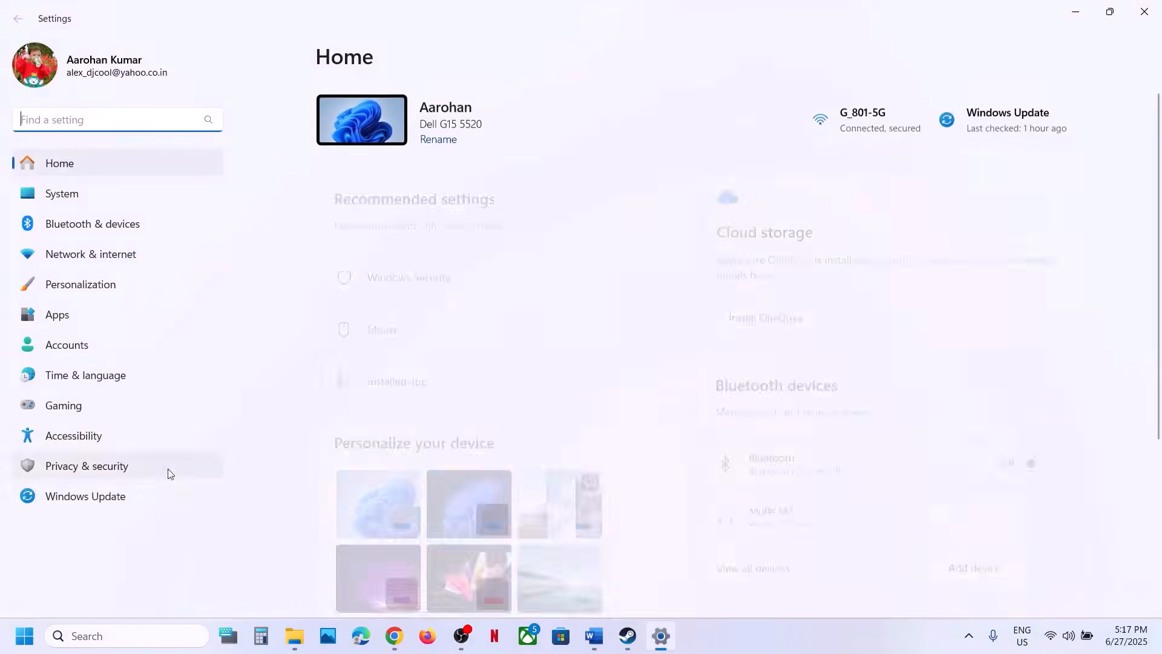
click(81, 498)
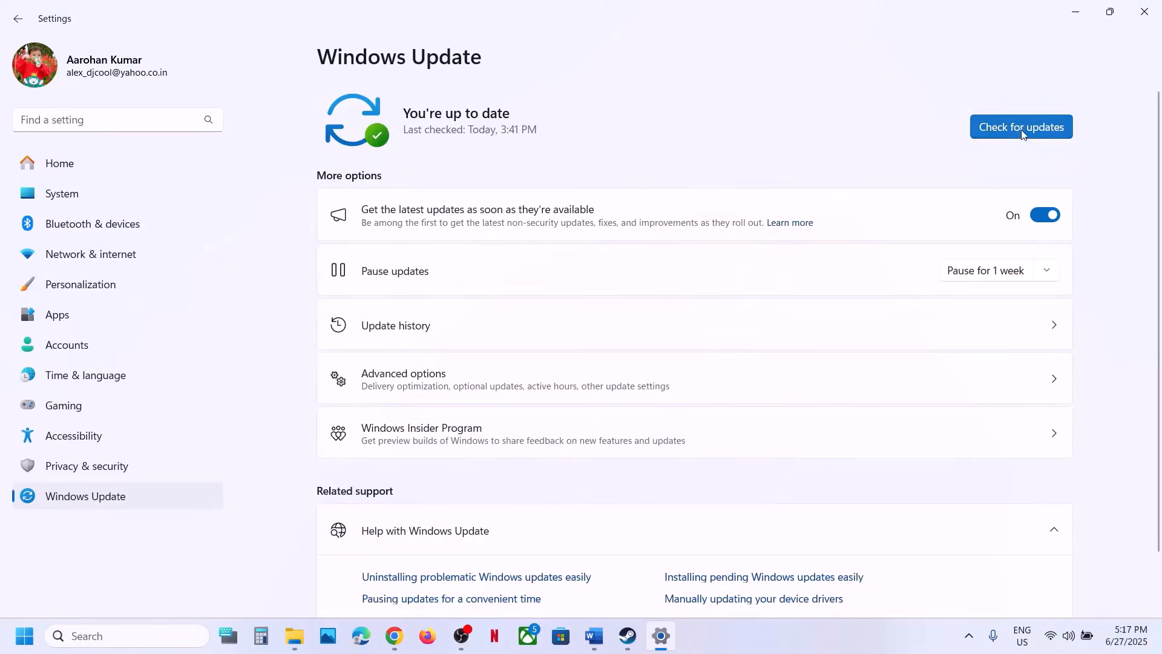
click(1022, 132)
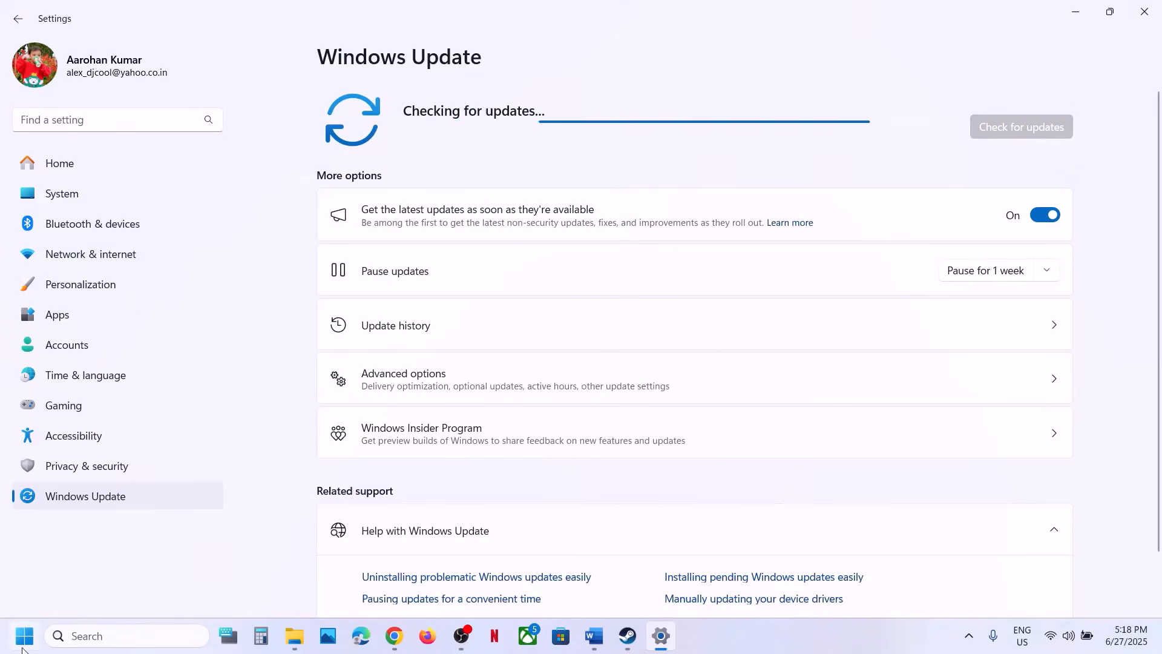
key(super)
click(440, 583)
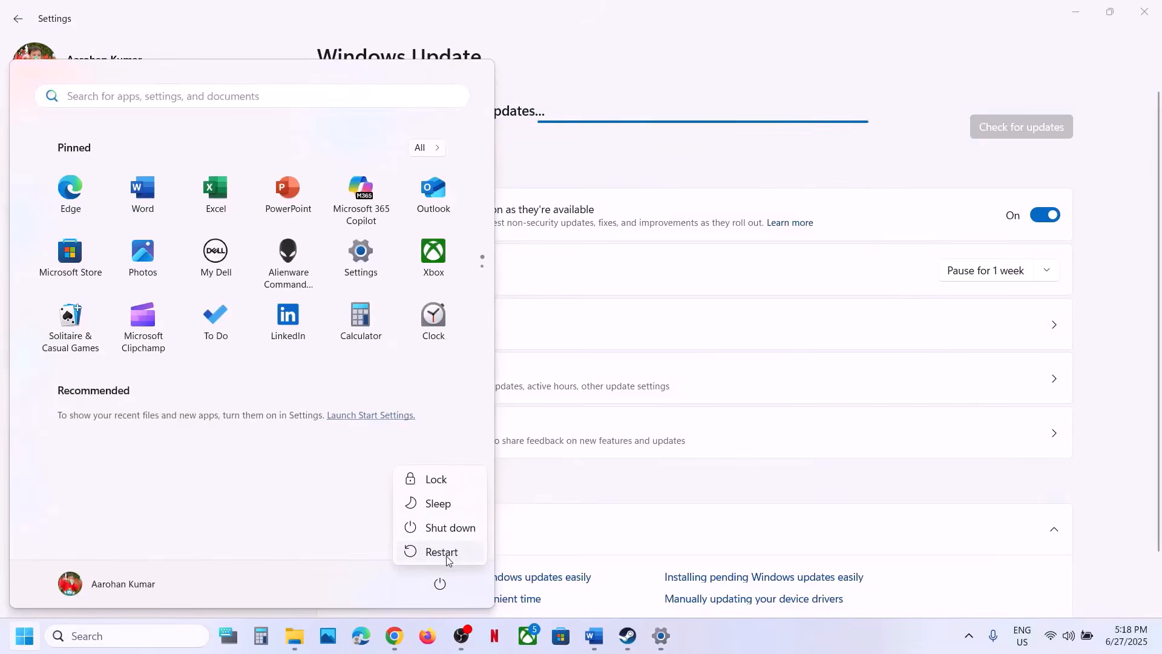
Return to the Word document, maximize its window, and read Step 14's advice on external devices and the Steam overlay.
click(626, 636)
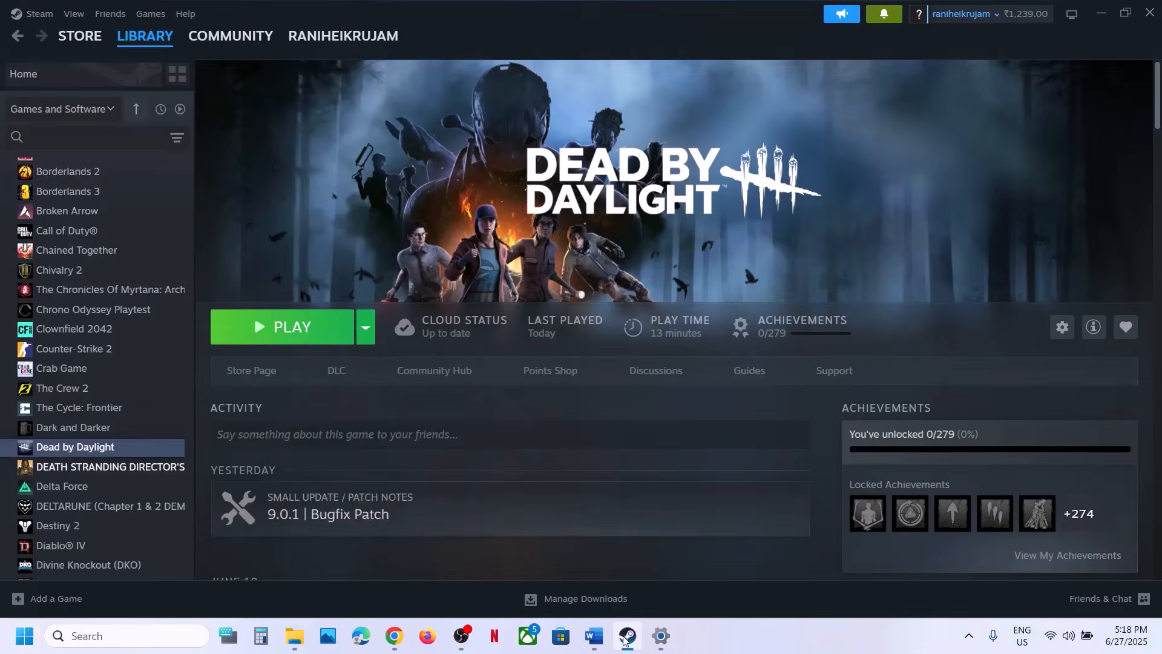
click(593, 636)
scroll(485, 321, down, 3)
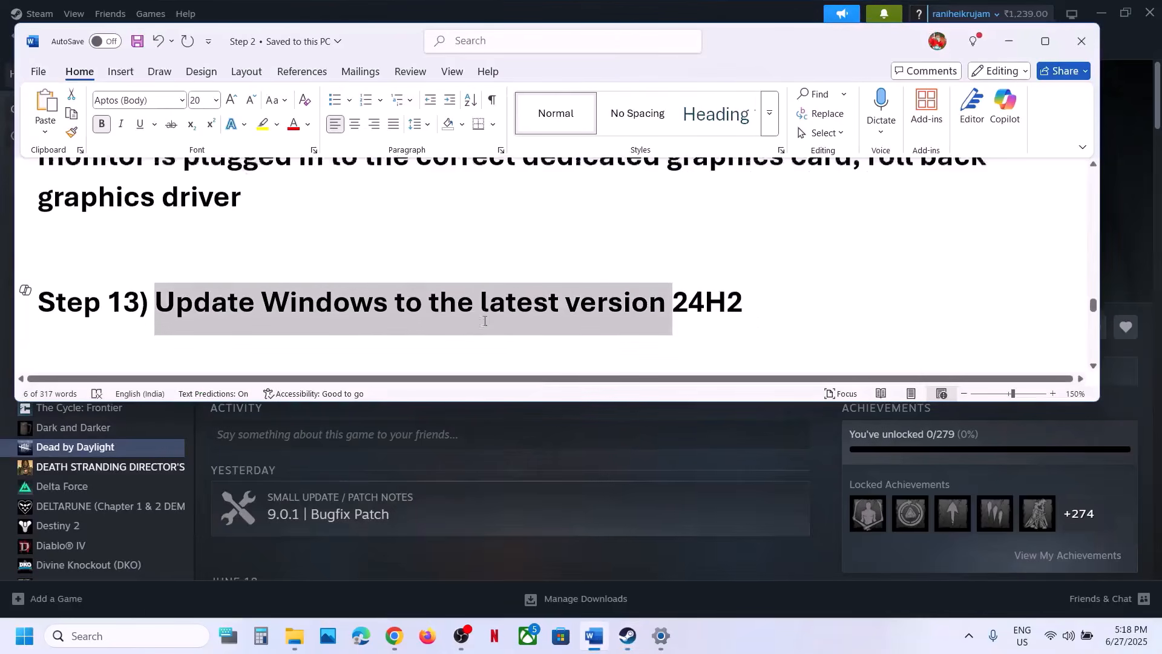
click(1045, 41)
scroll(678, 301, up, 2)
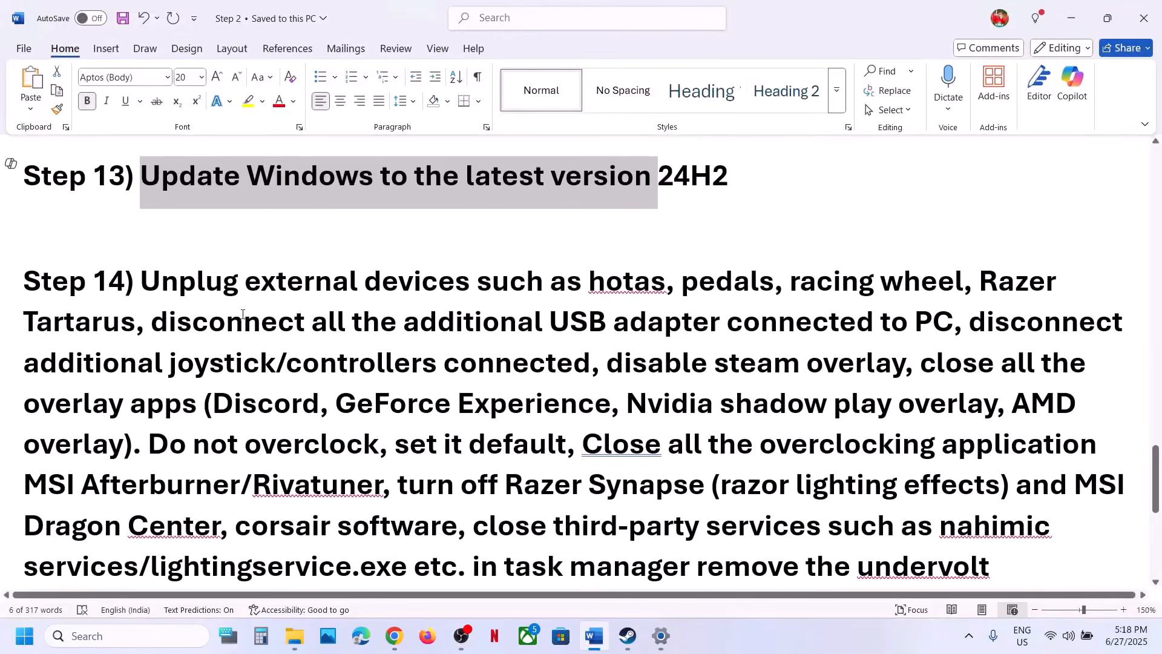
drag(238, 288, 868, 367)
Switch to Steam, turn off the Steam Overlay for Dead by Daylight, and close the game's properties.
click(628, 636)
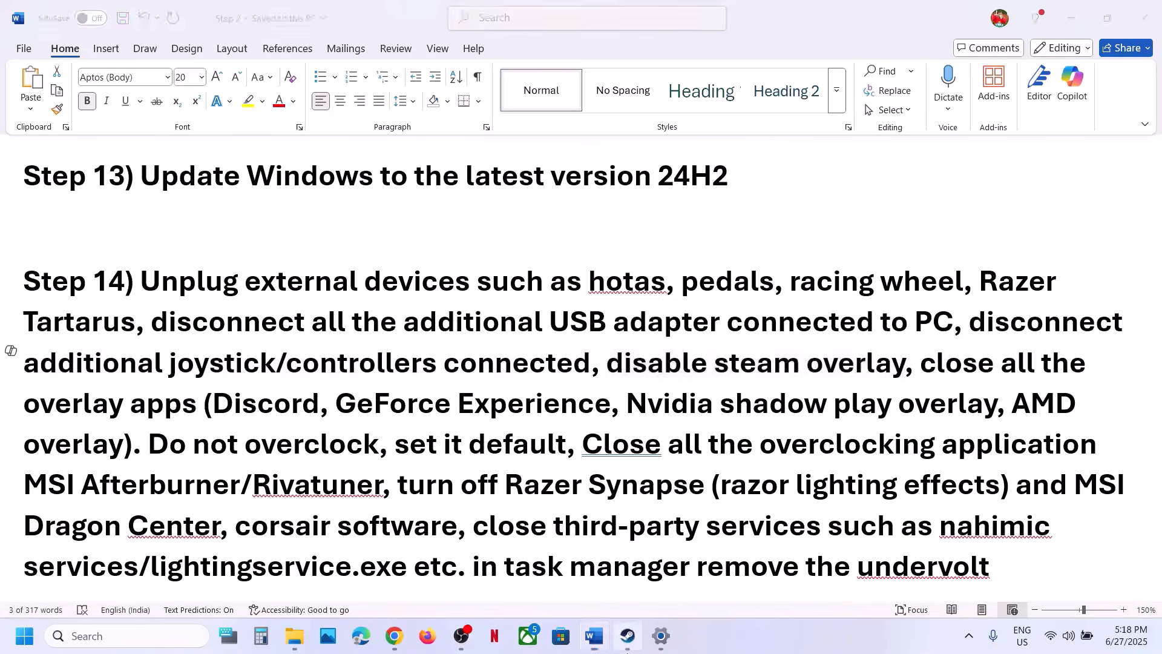
right_click(128, 446)
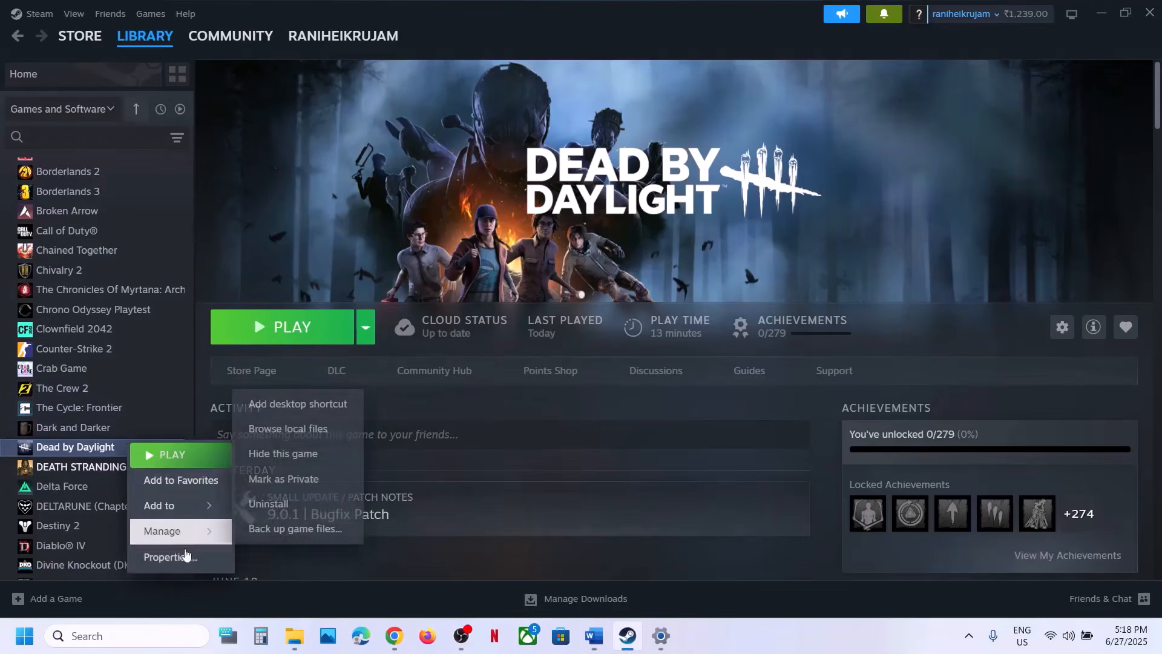
click(181, 555)
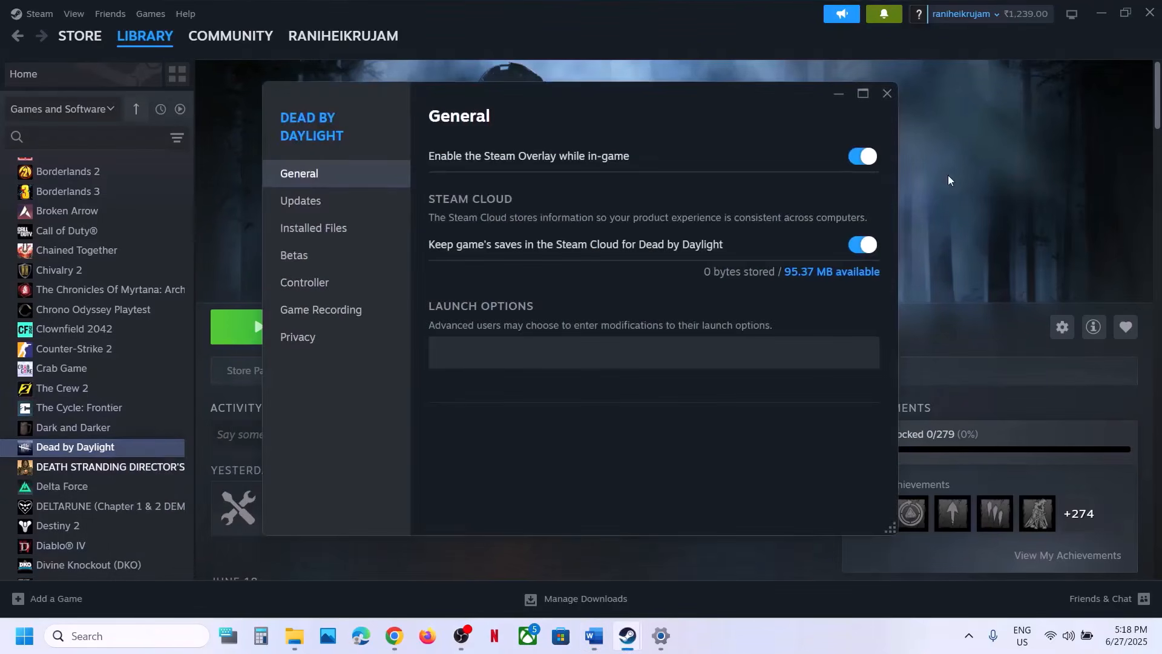
click(859, 161)
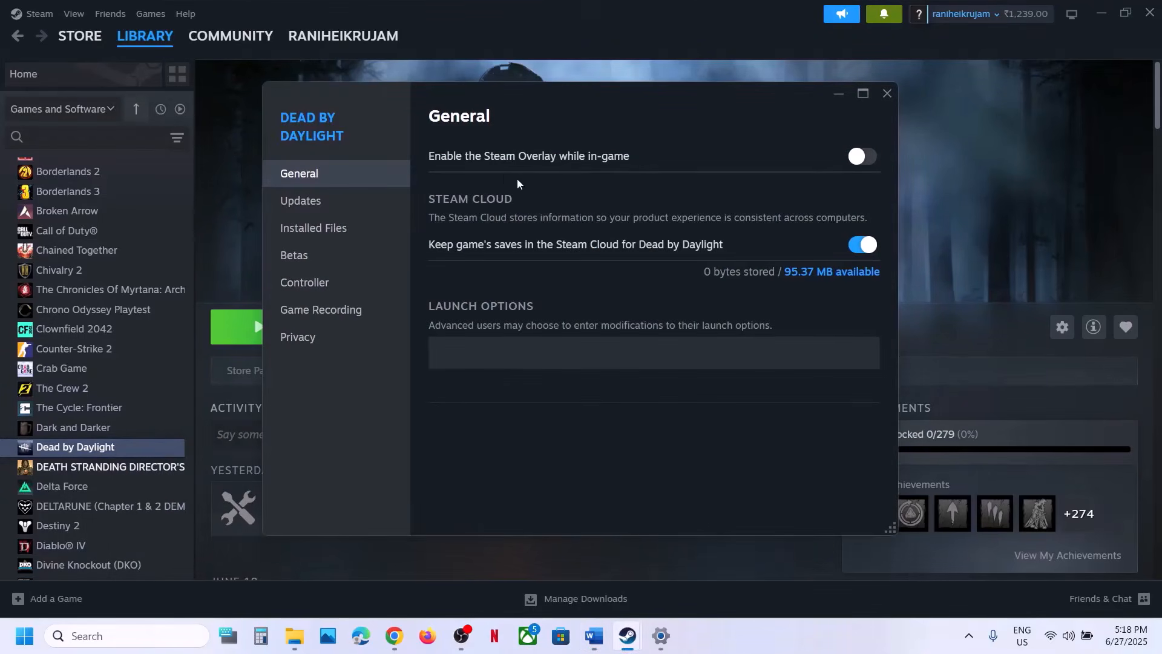
click(887, 94)
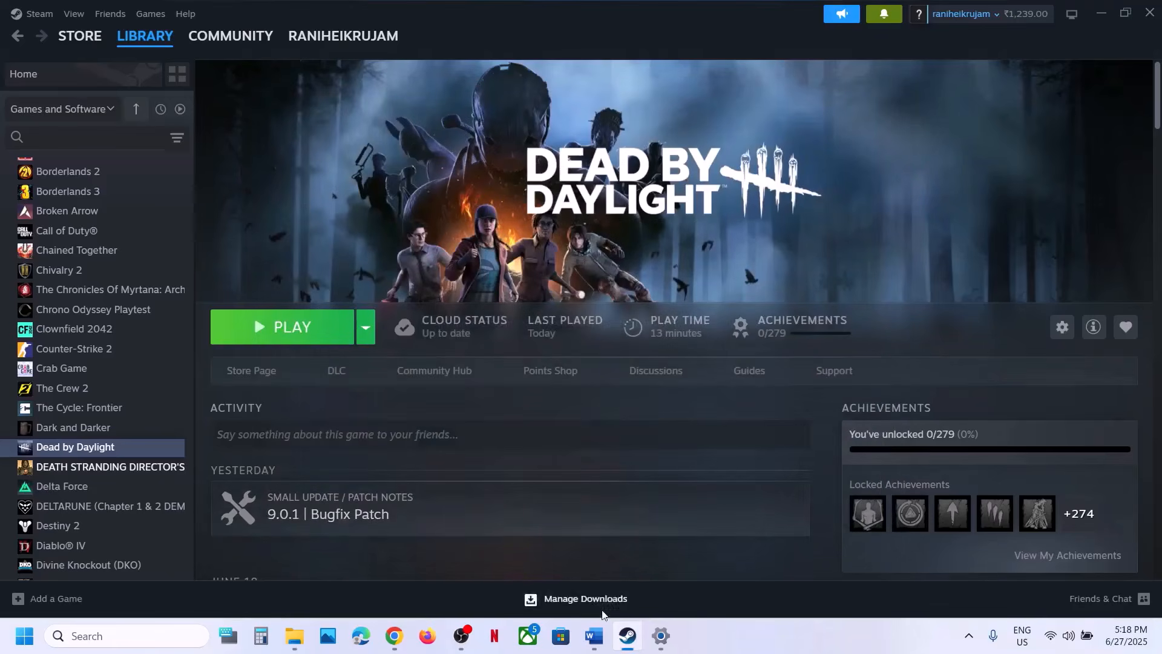
Read Step 14's Discord overlay advice in Word, and open the NVIDIA app to check its NVIDIA overlay setting.
click(593, 635)
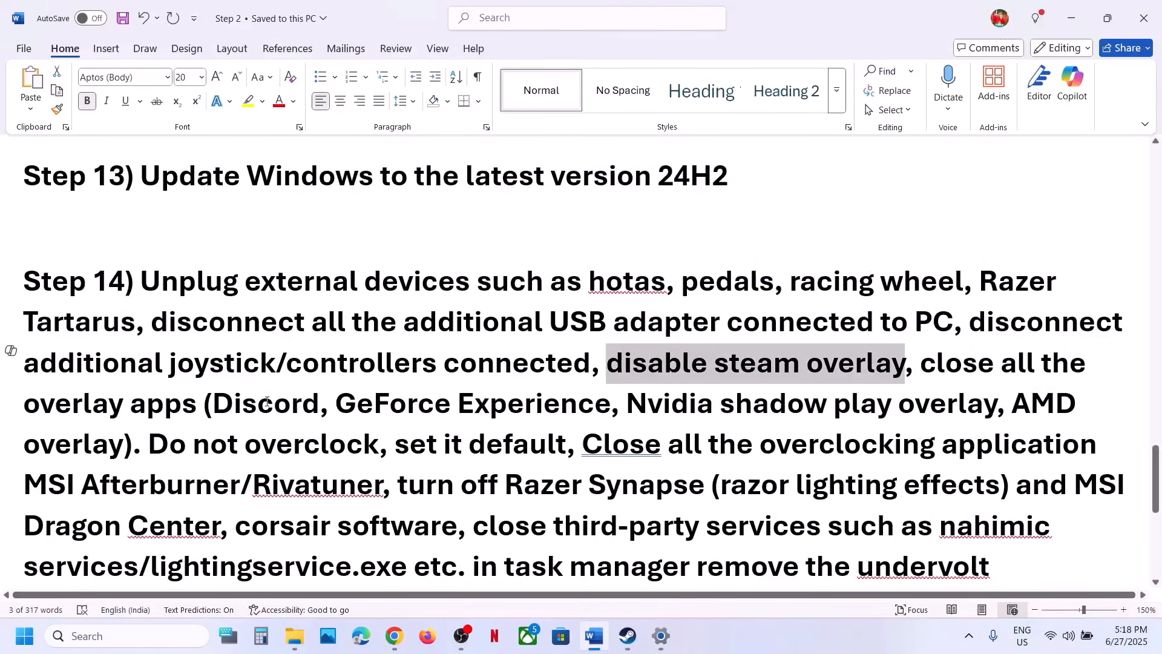
drag(234, 403, 288, 406)
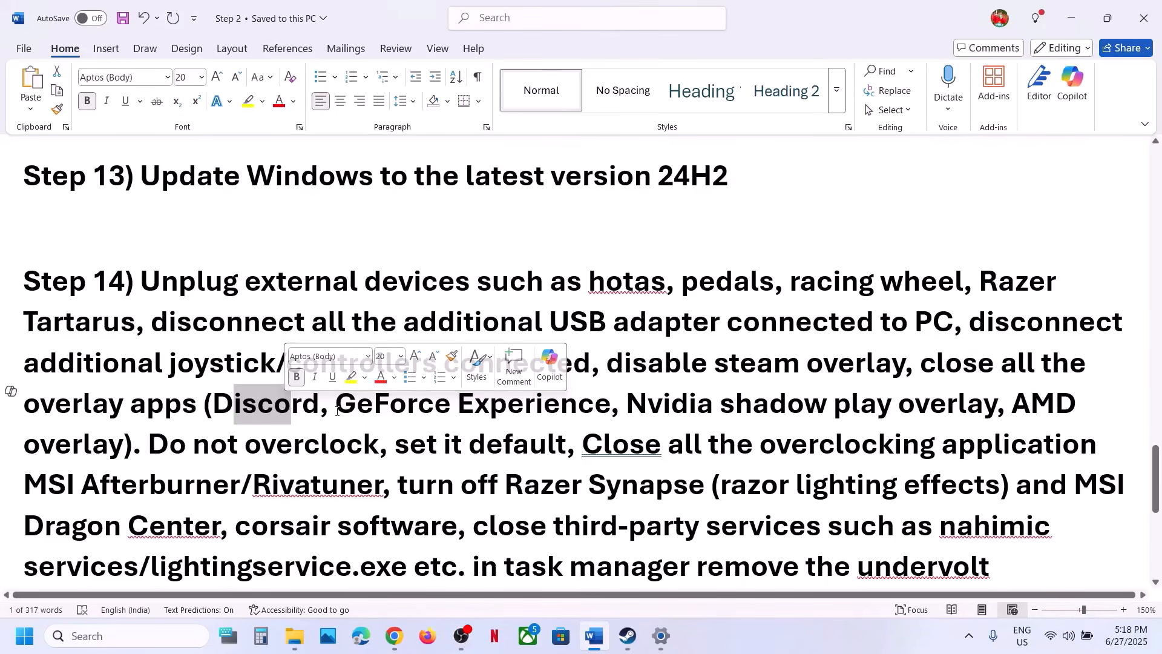
click(127, 635)
text(nvidia)
key(Return)
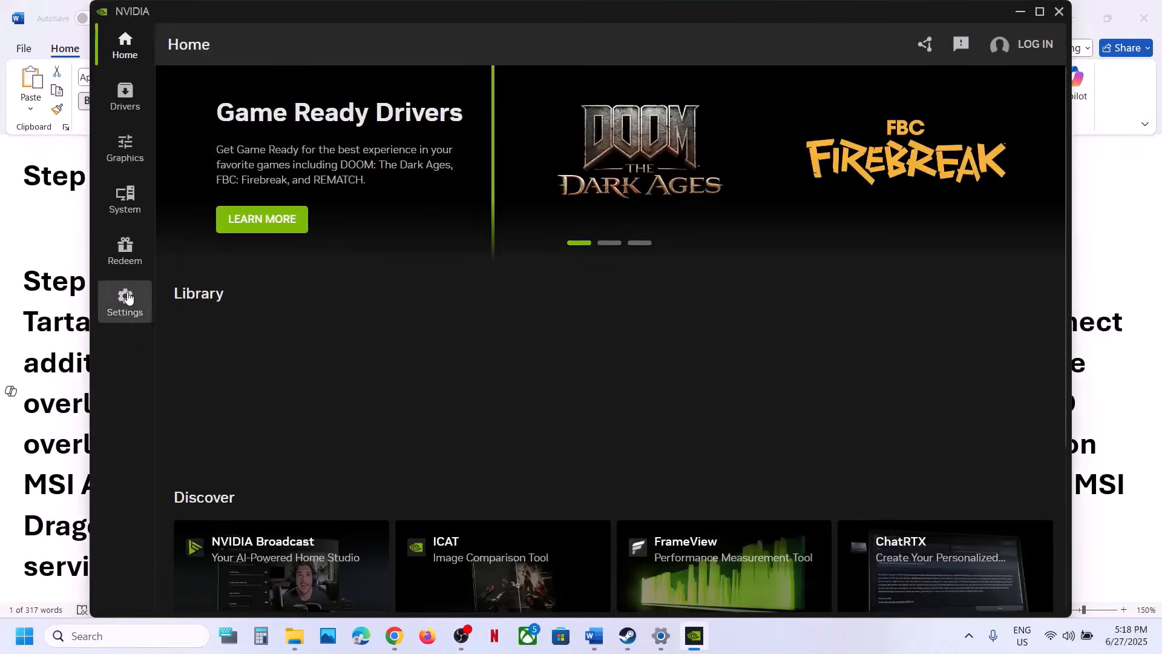
click(127, 297)
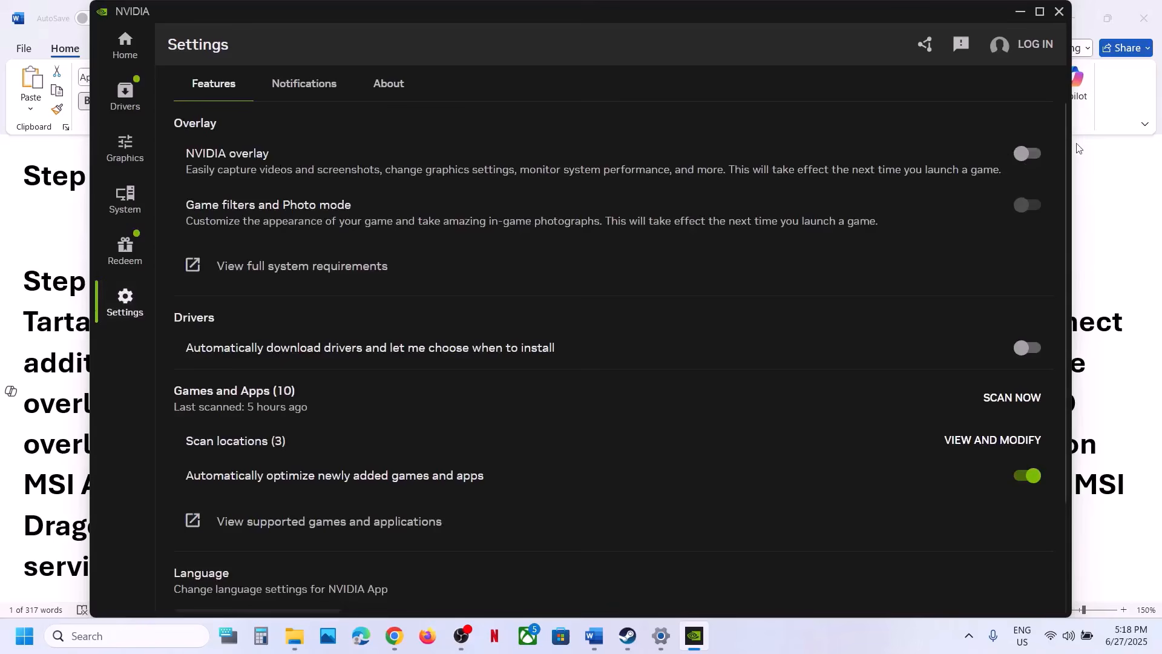
key(alt+Tab)
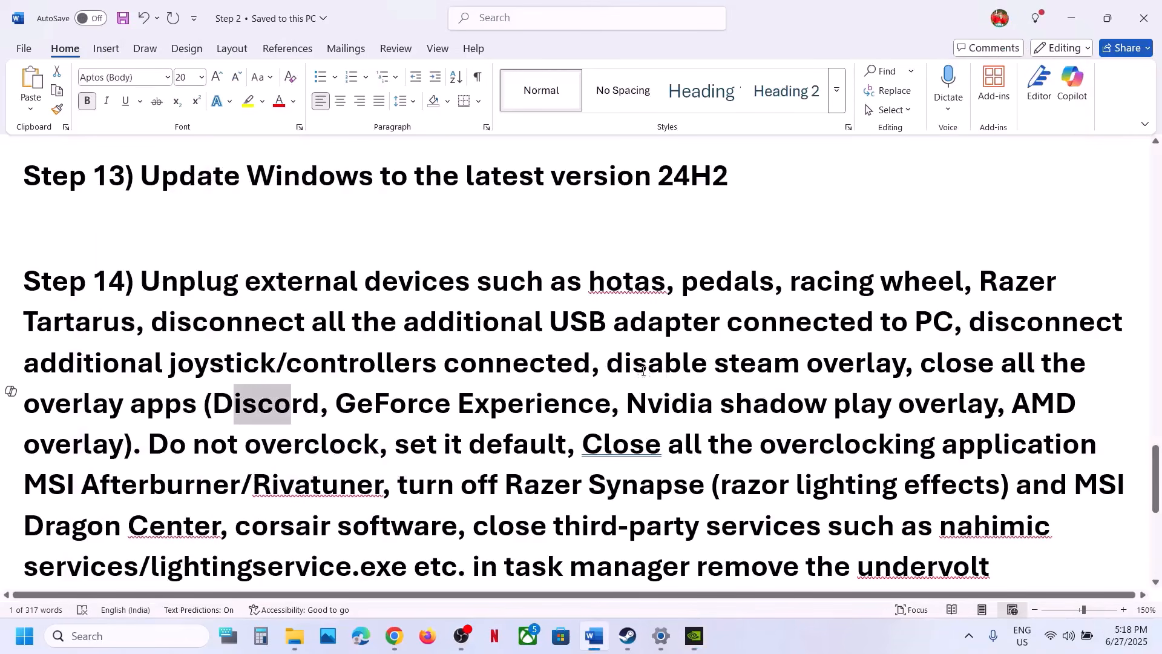
Highlight Step 14's overlay apps advice, review Dead by Daylight's graphics settings in the NVIDIA app, and minimize the app.
drag(621, 365, 198, 407)
click(919, 384)
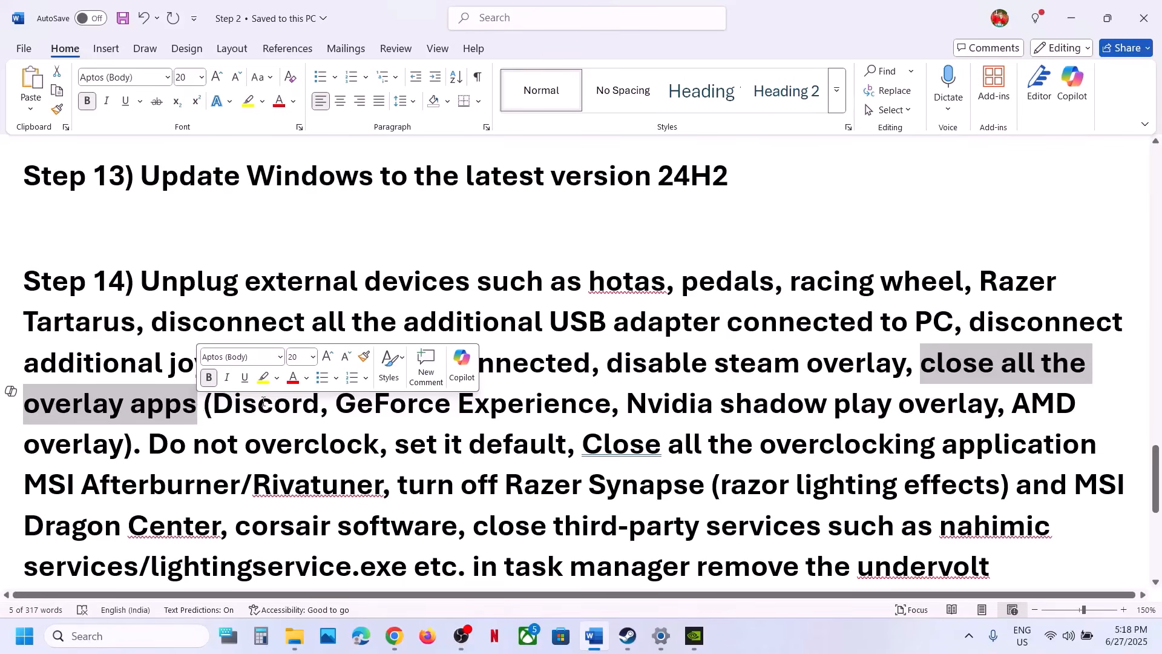
double_click(393, 403)
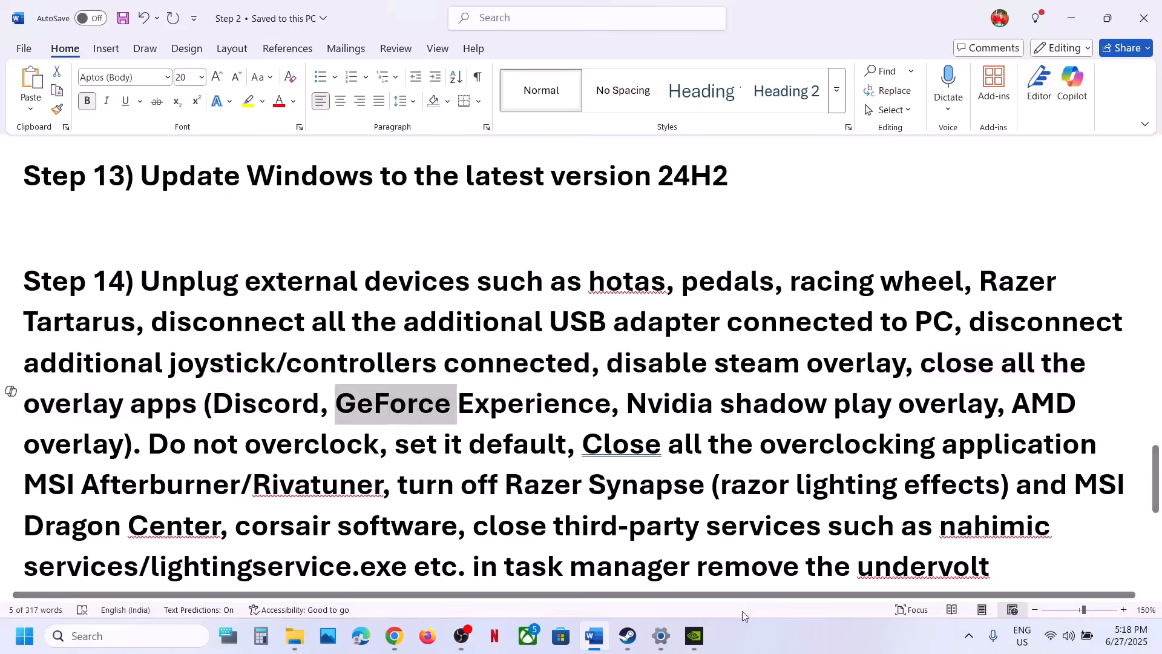
click(705, 641)
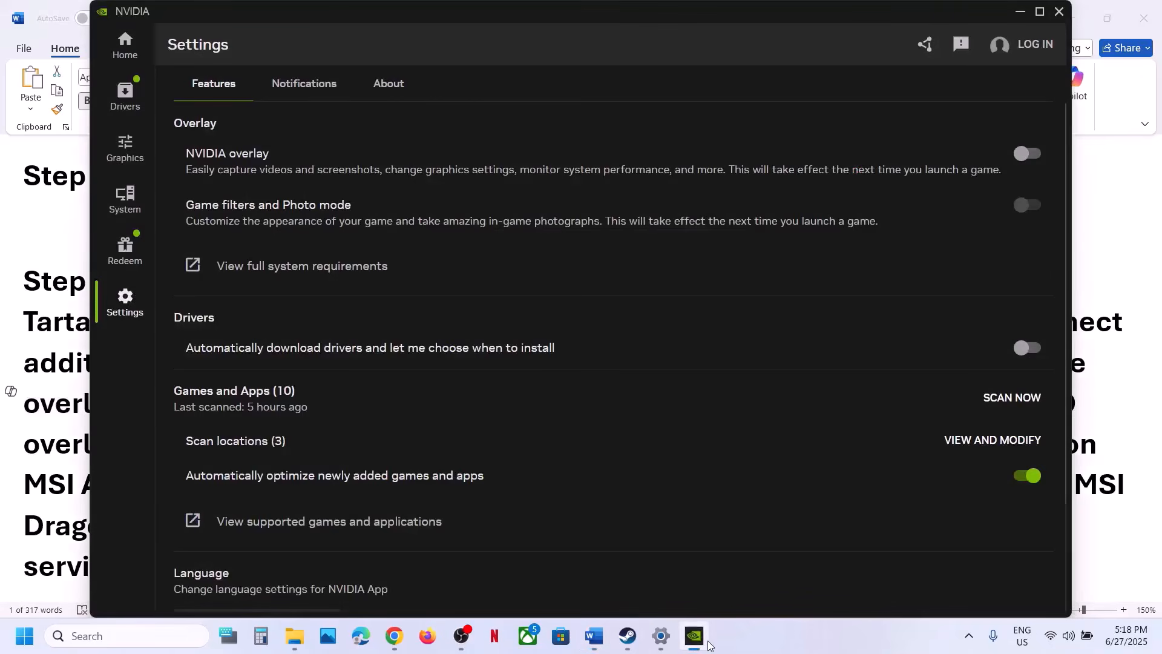
click(120, 42)
scroll(497, 384, down, 2)
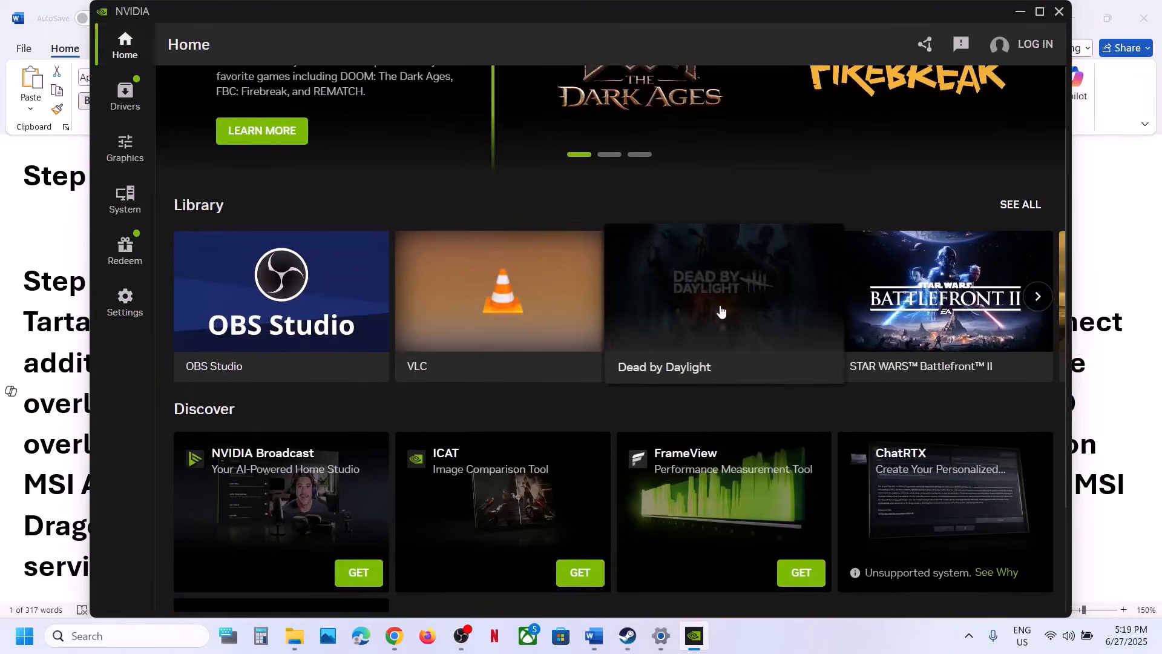
mouse_move(720, 311)
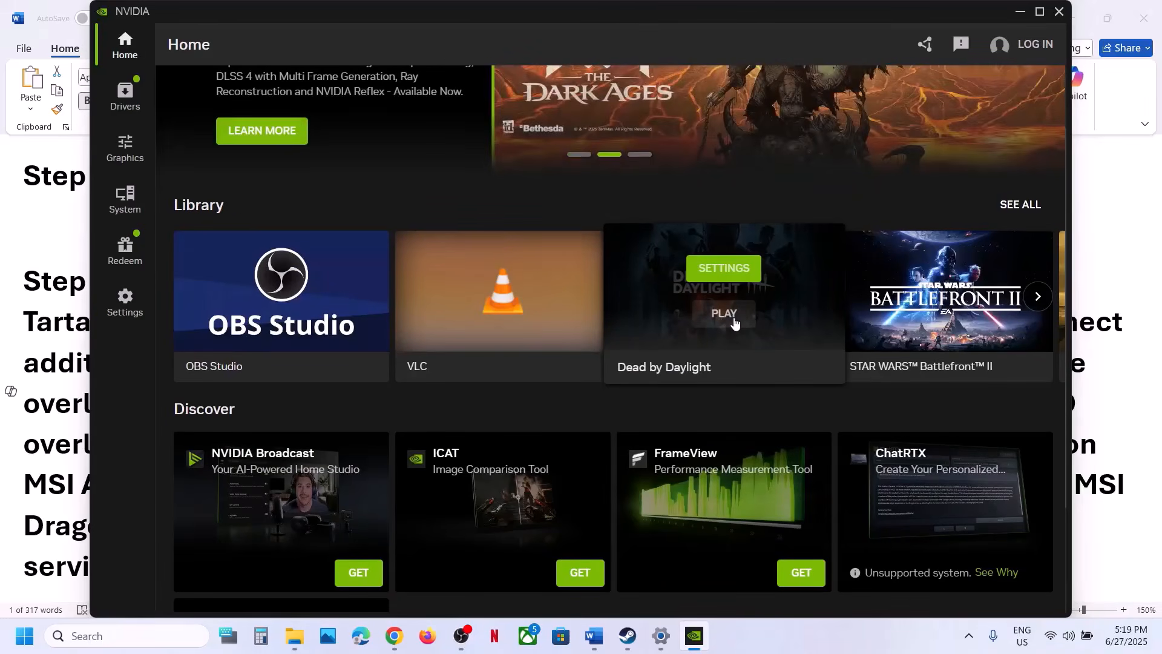
click(732, 271)
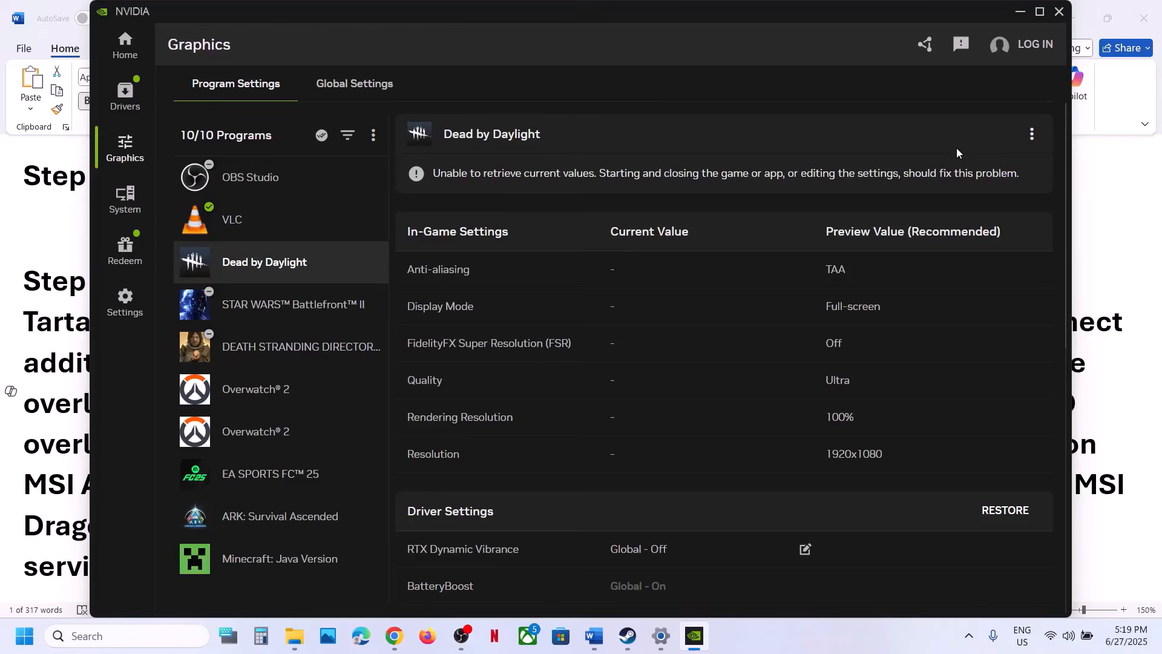
click(1019, 14)
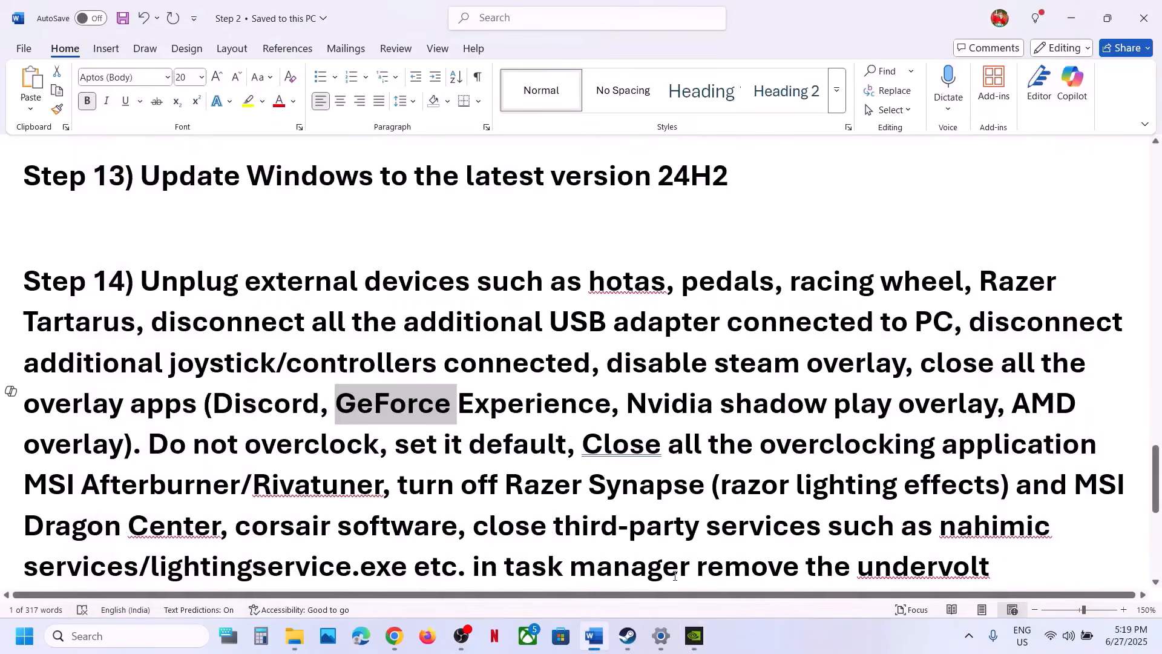
Exit the NVIDIA app running in the background from the hidden system tray items.
click(969, 635)
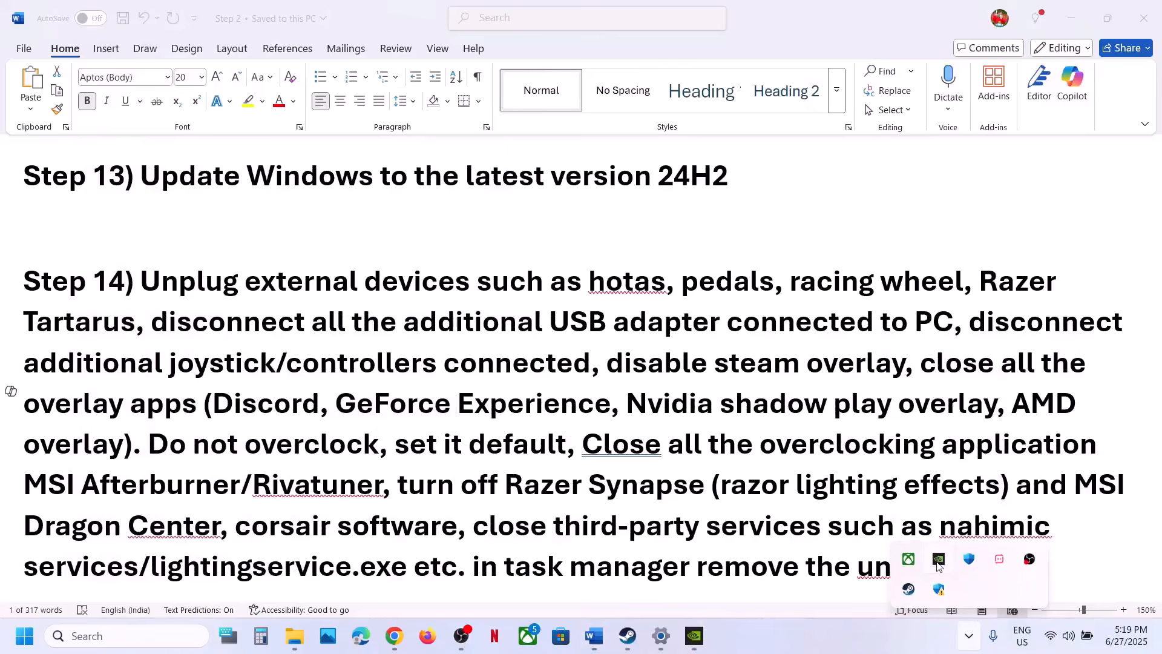
right_click(938, 560)
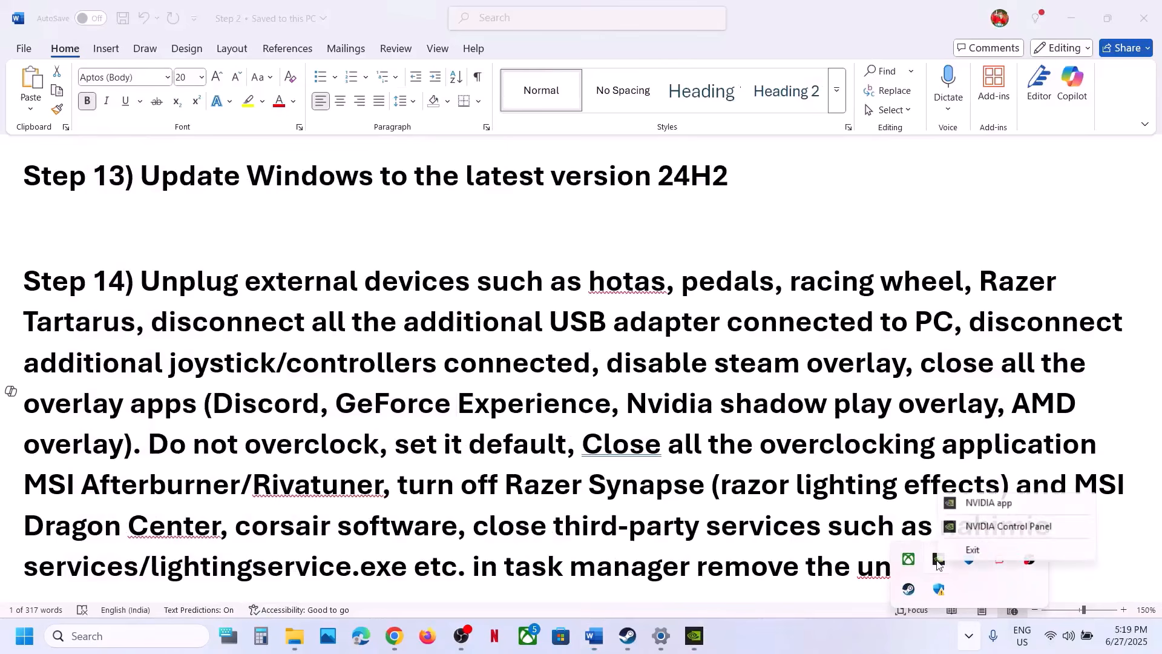
click(979, 549)
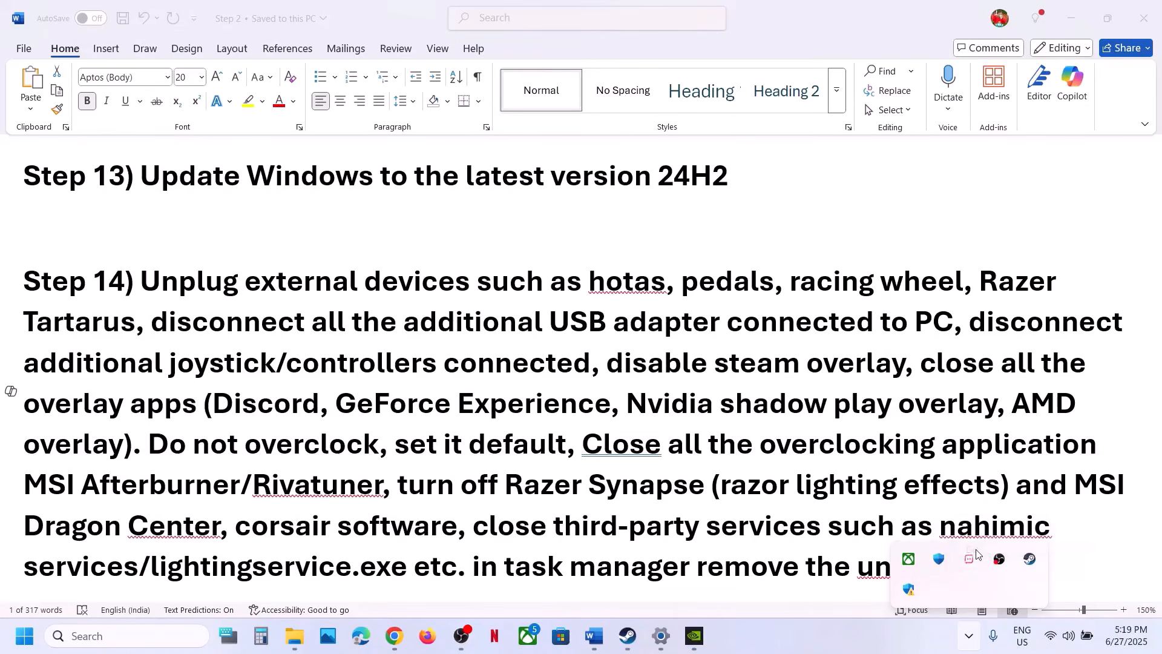
click(847, 636)
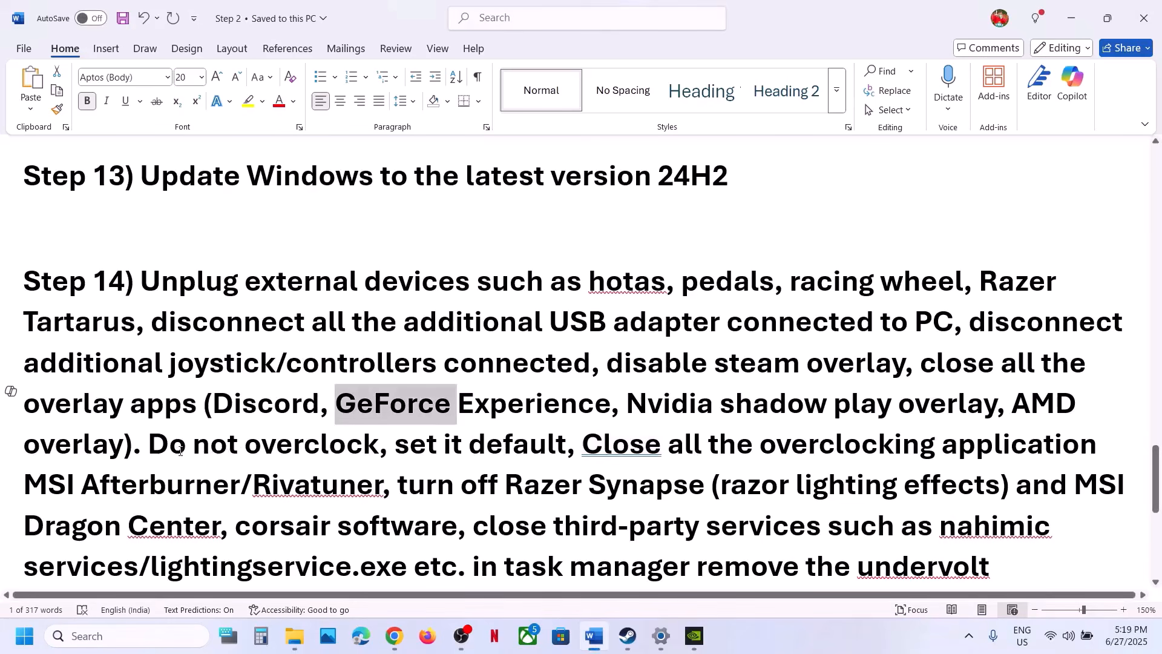
Highlight Step 14's advice on overclocking, MSI Afterburner/Rivatuner, Razer Synapse, third-party services and undervolting.
drag(159, 446, 378, 446)
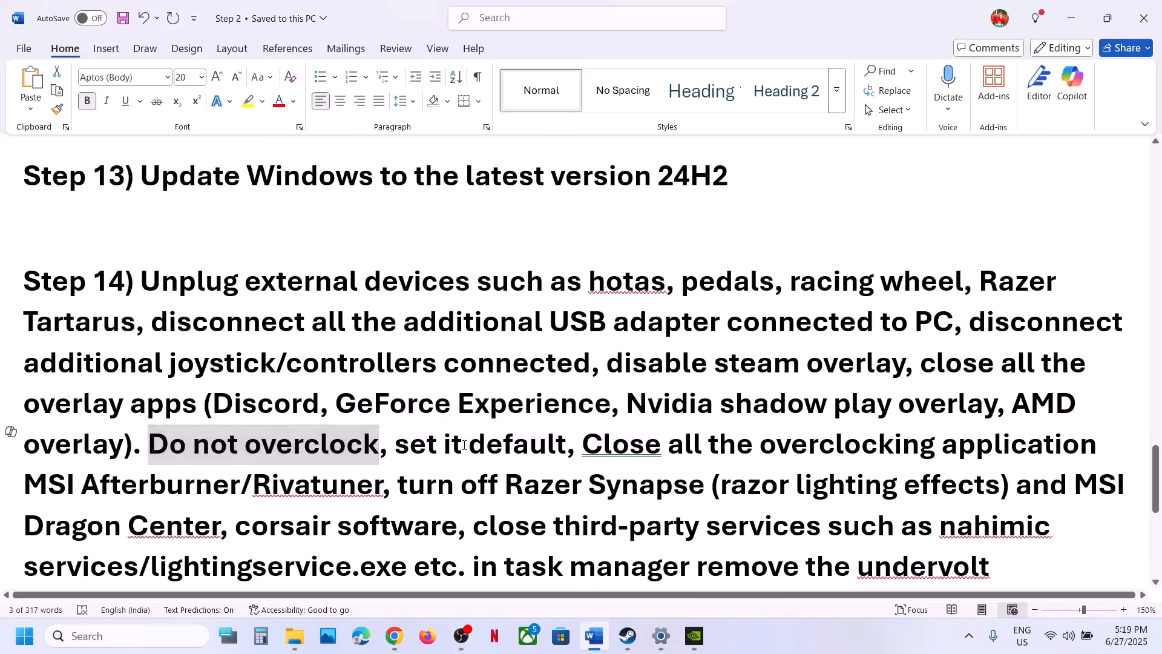
drag(394, 446, 380, 493)
scroll(726, 332, down, 2)
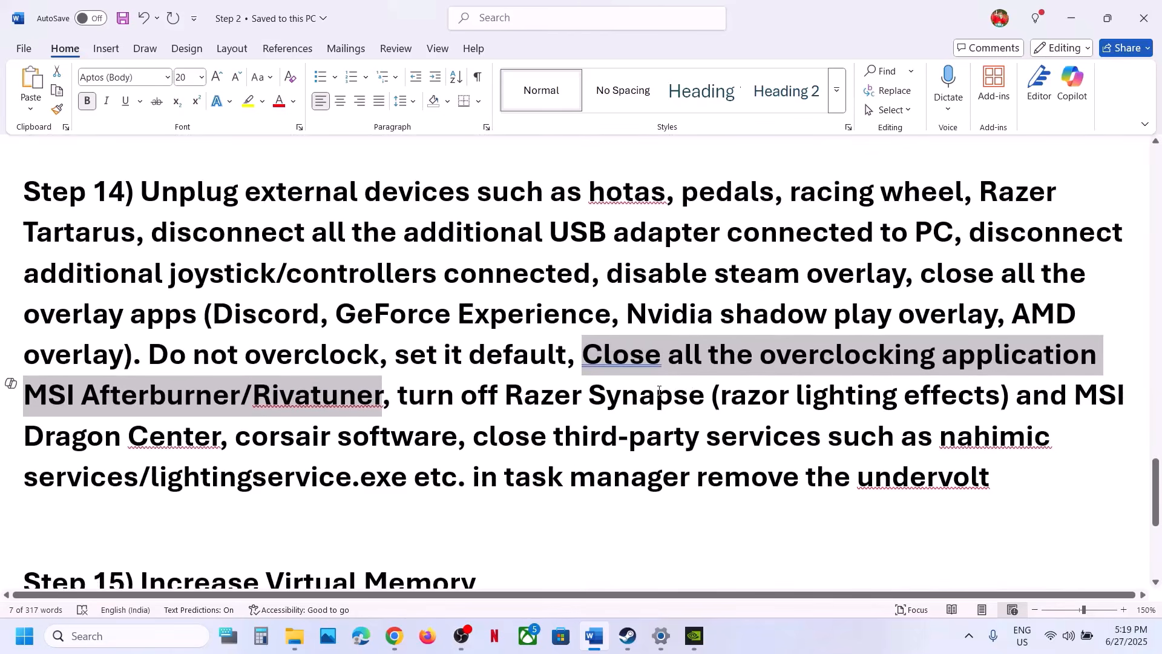
click(524, 418)
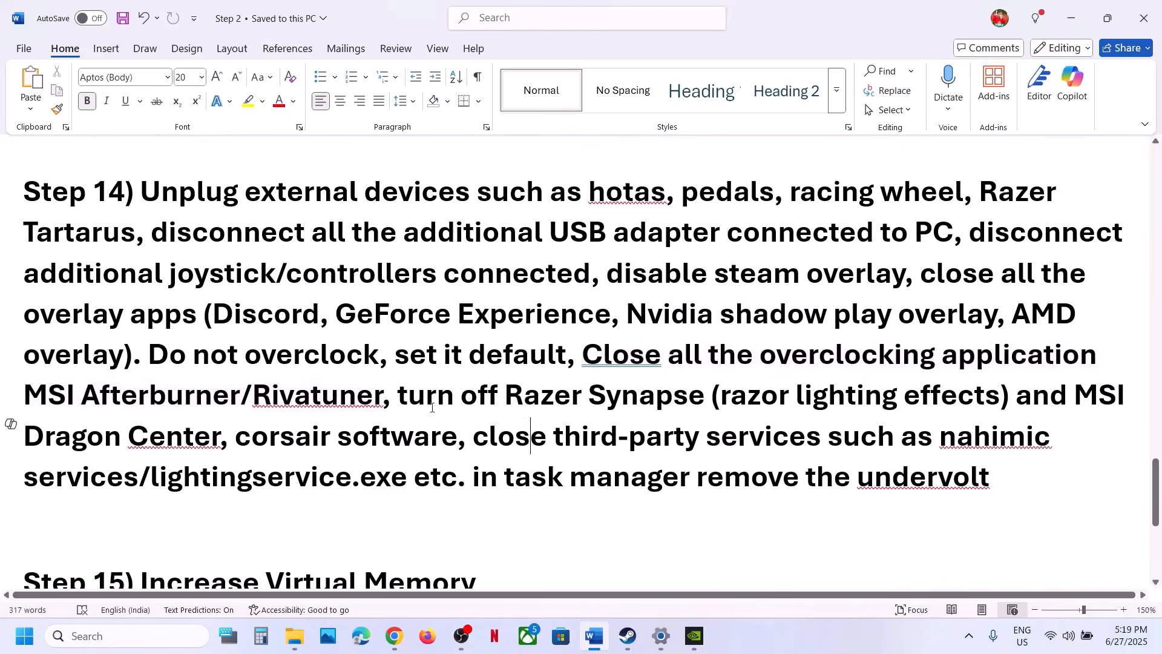
drag(401, 396, 990, 479)
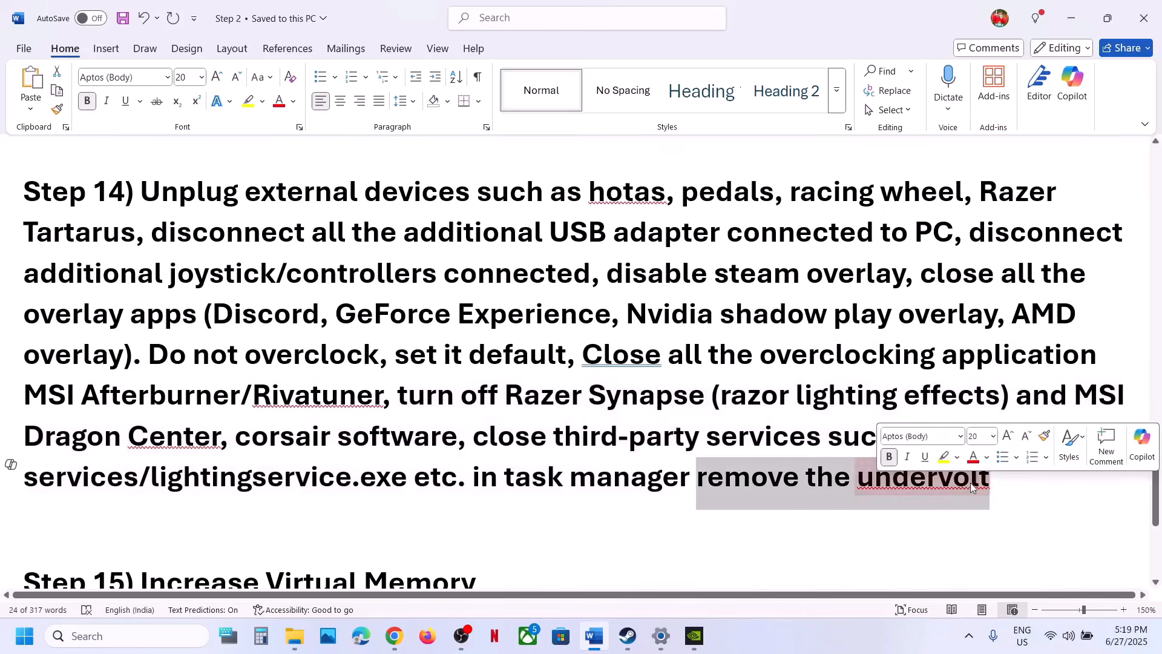
click(499, 422)
Highlight the Step 15 heading about increasing virtual memory in the troubleshooting document.
scroll(498, 422, down, 2)
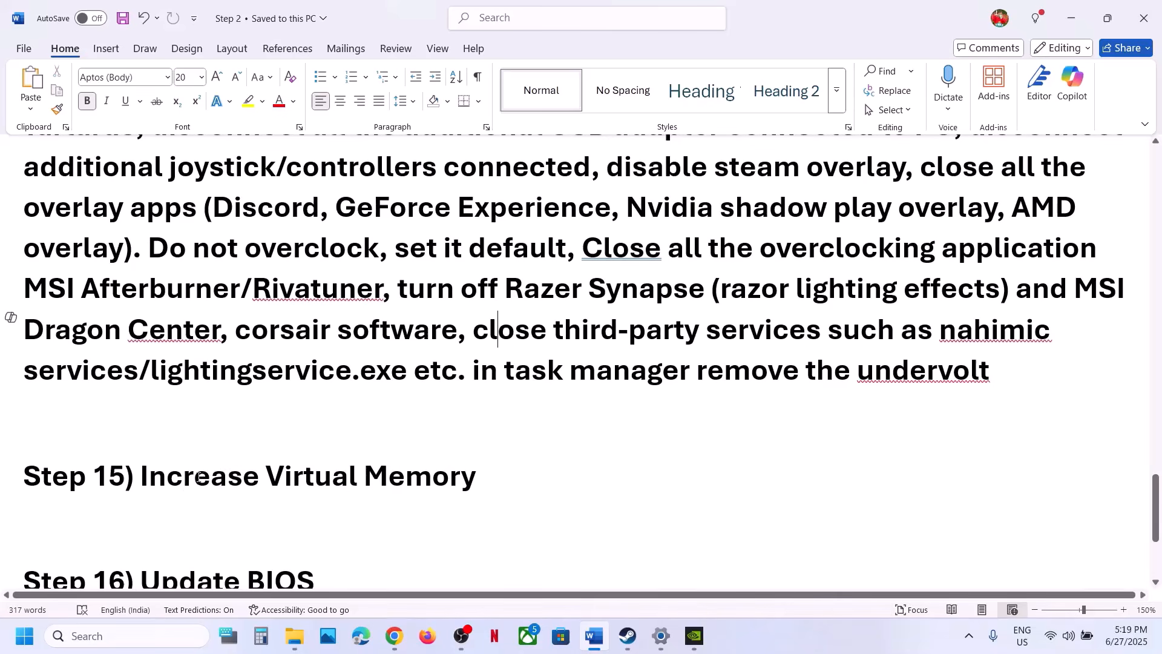
drag(144, 478, 478, 486)
click(708, 568)
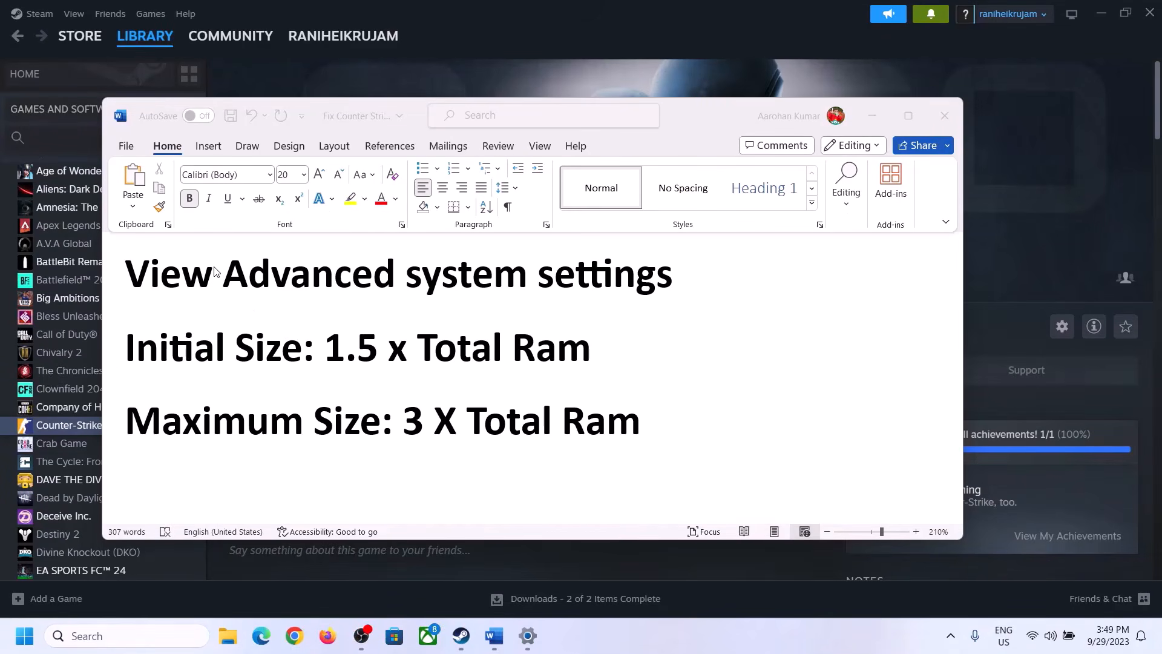
Copy "View Advanced system settings" from the Word document, search Windows for it, and open the matching Control Panel item.
click(174, 282)
drag(138, 279, 654, 281)
key(ctrl+c)
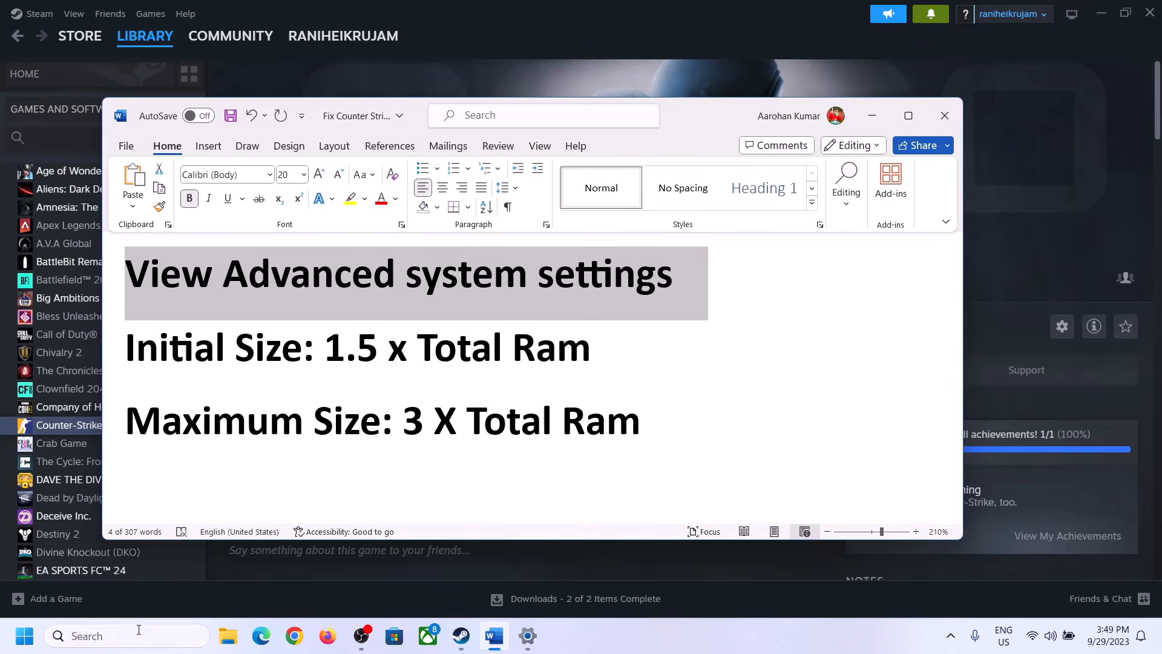
click(138, 635)
key(ctrl+v)
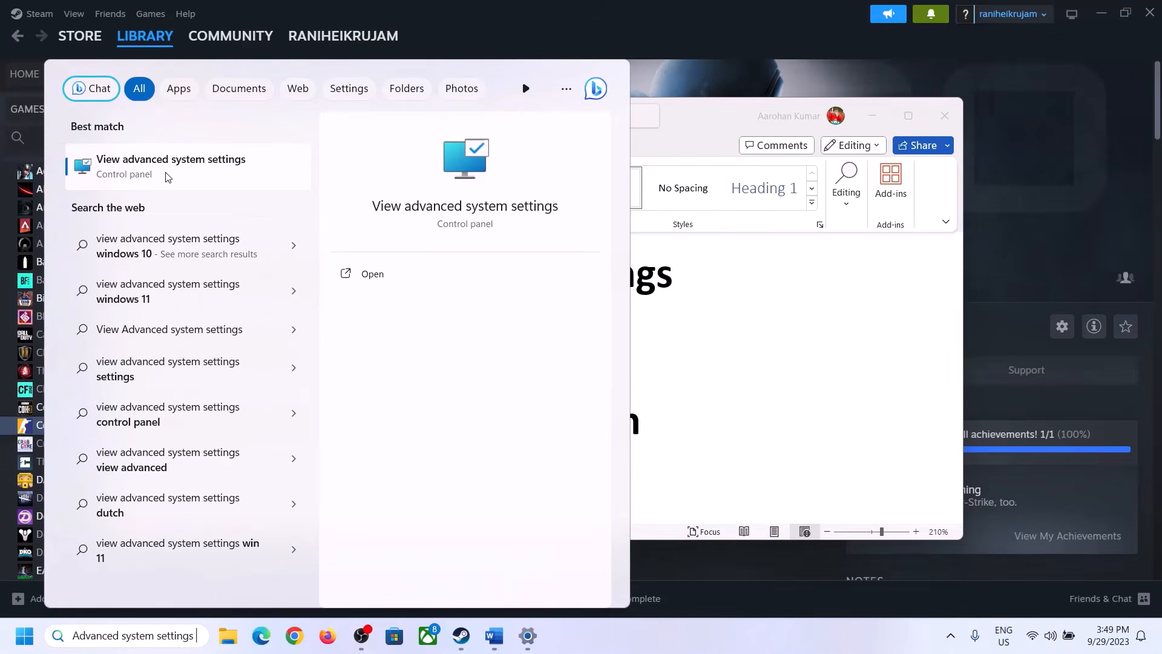
click(164, 173)
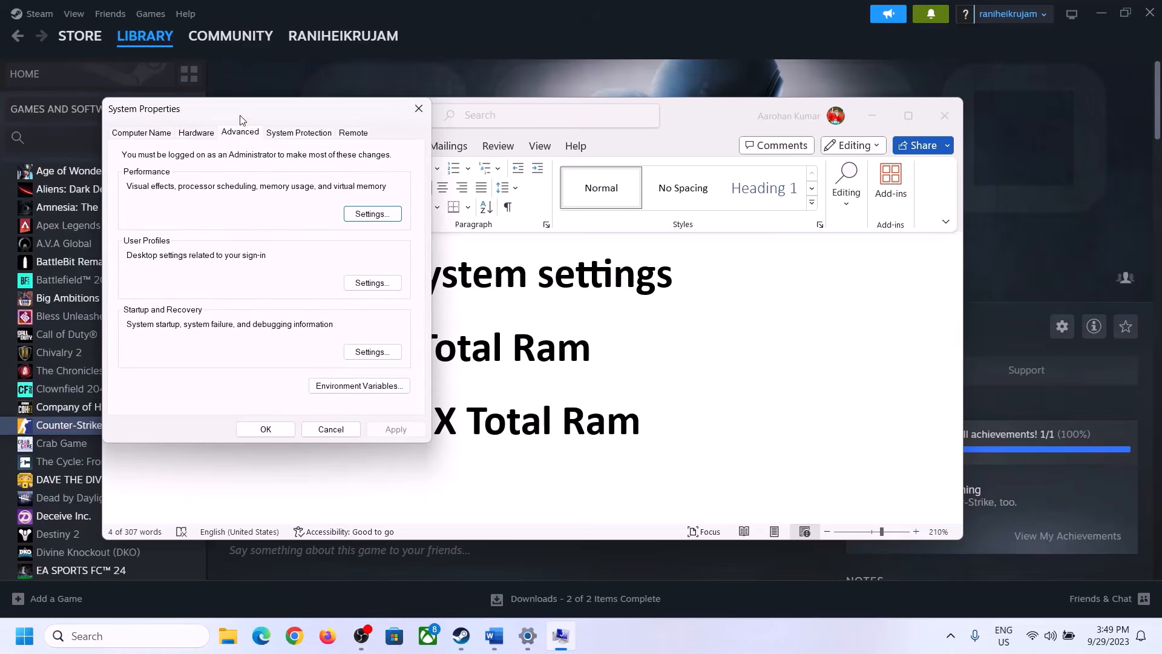
Move System Properties clear of the Word text and open the Virtual Memory settings from the advanced performance options.
drag(241, 117, 518, 206)
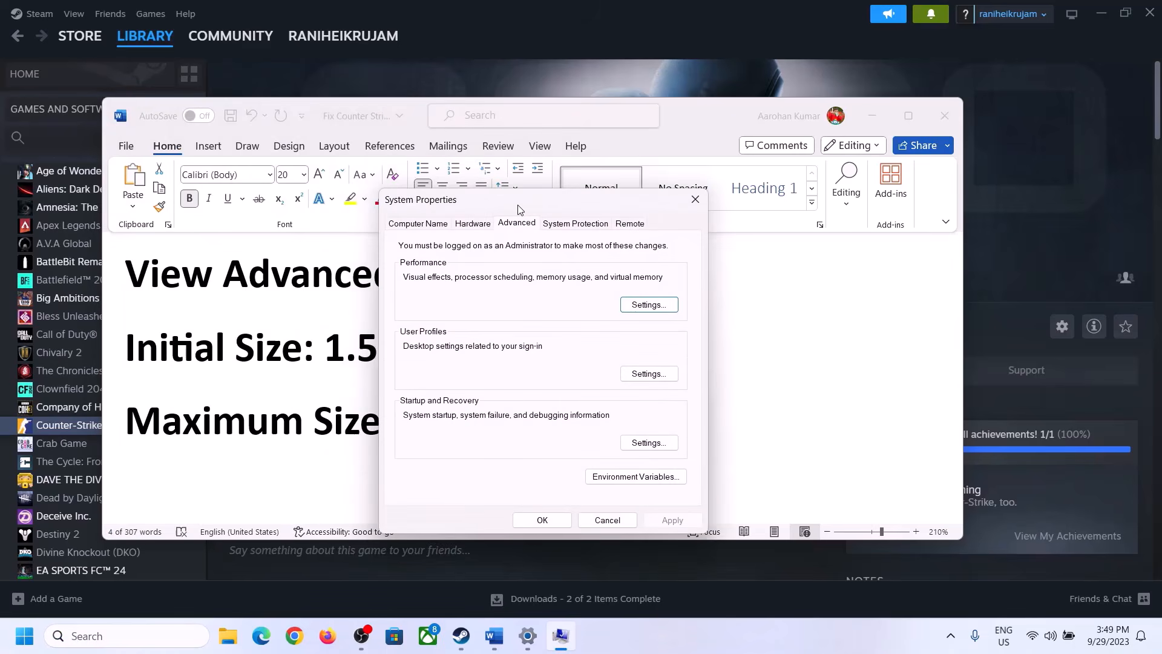
click(652, 310)
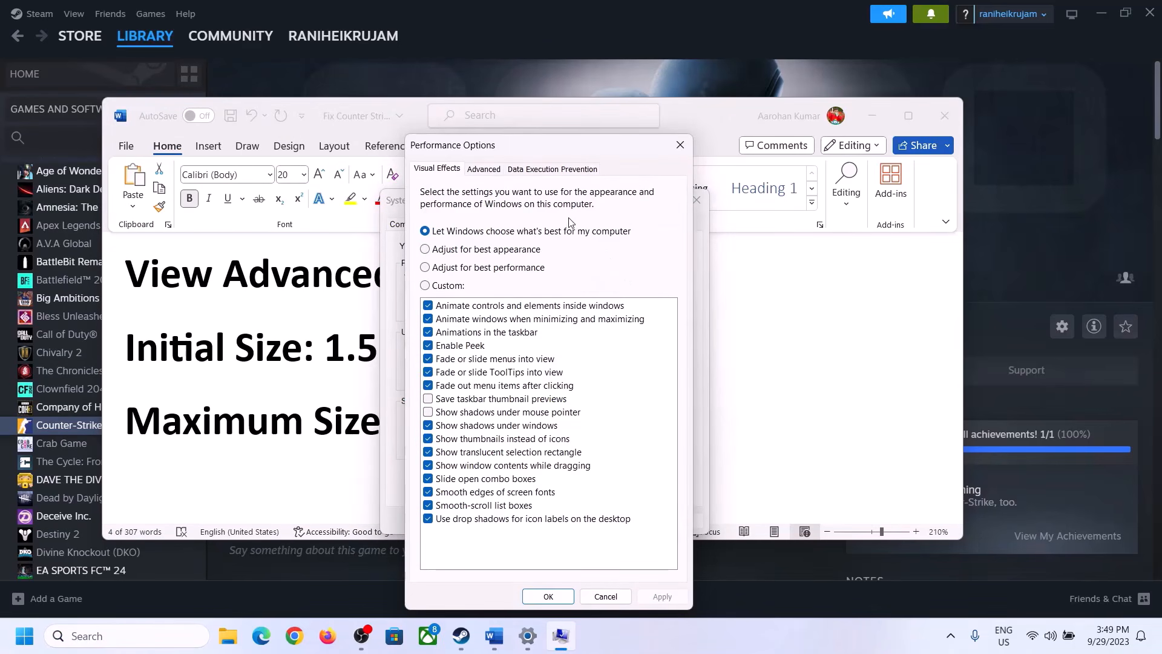
click(484, 170)
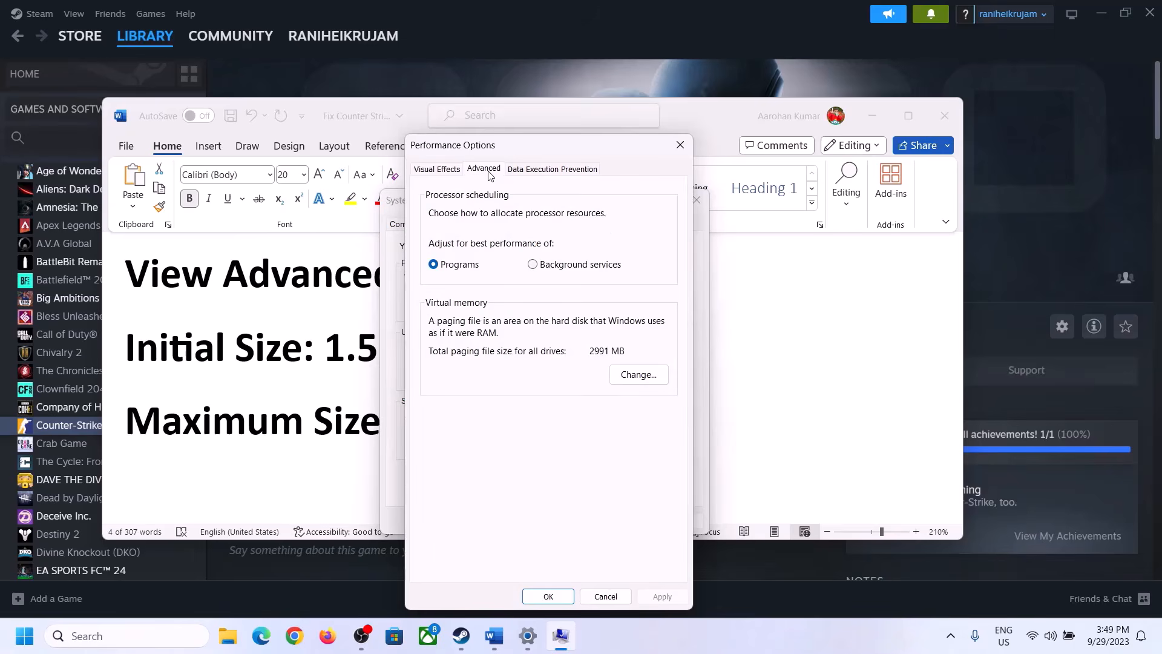
click(641, 372)
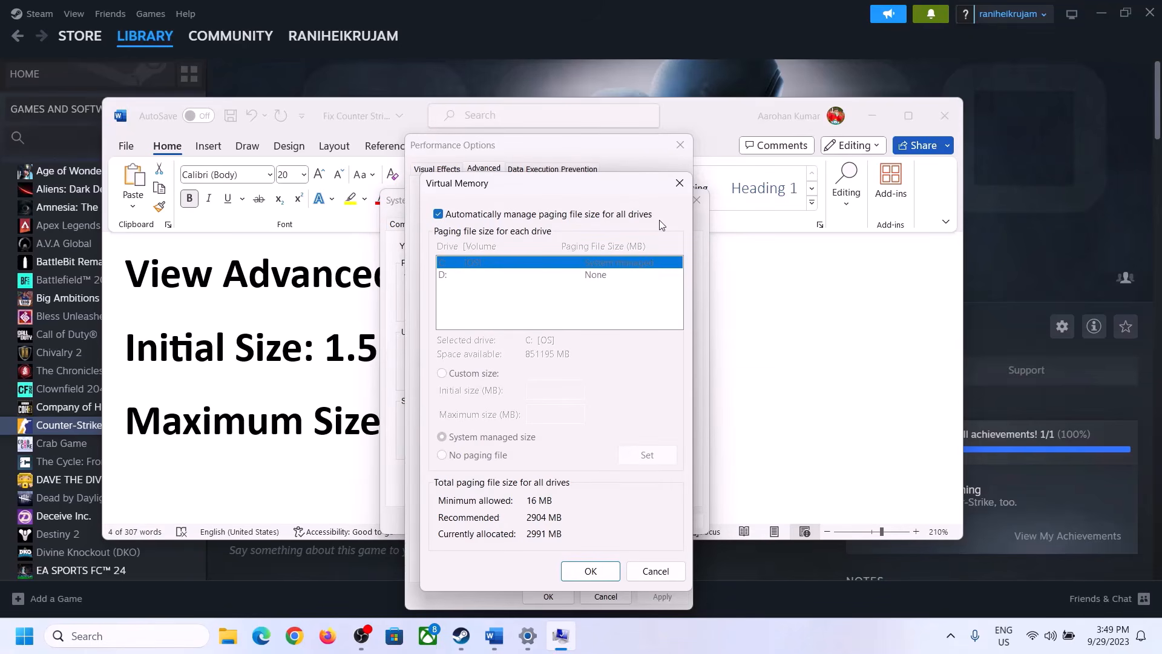
Turn off automatic paging file management and choose a custom size for the C: drive.
click(438, 214)
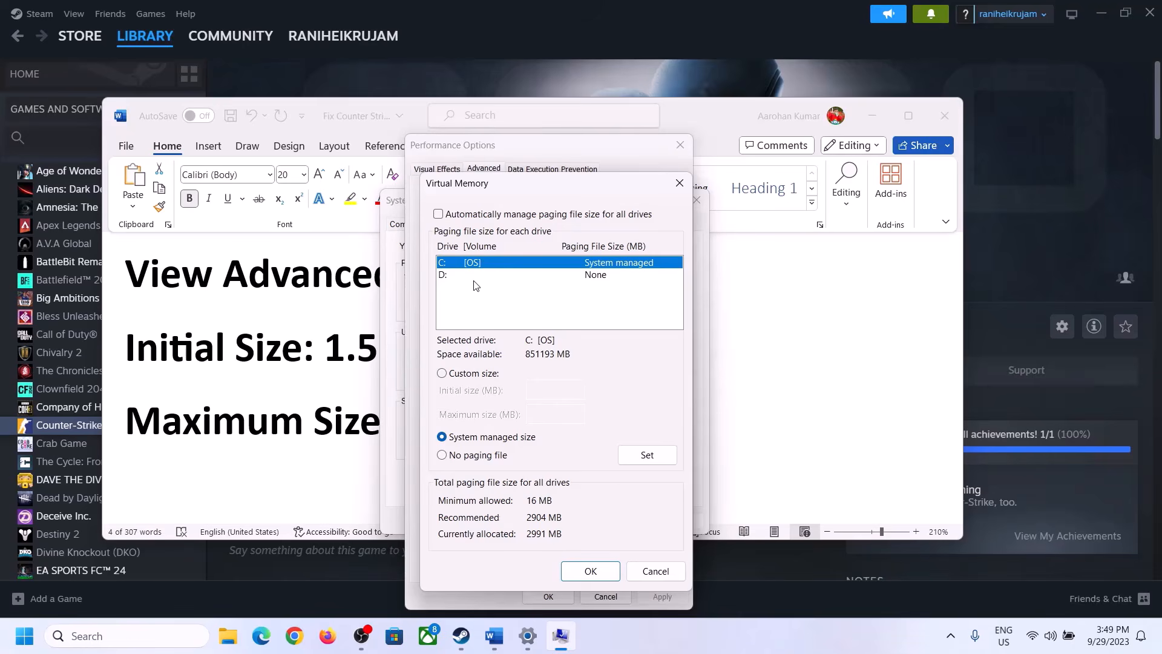
click(442, 374)
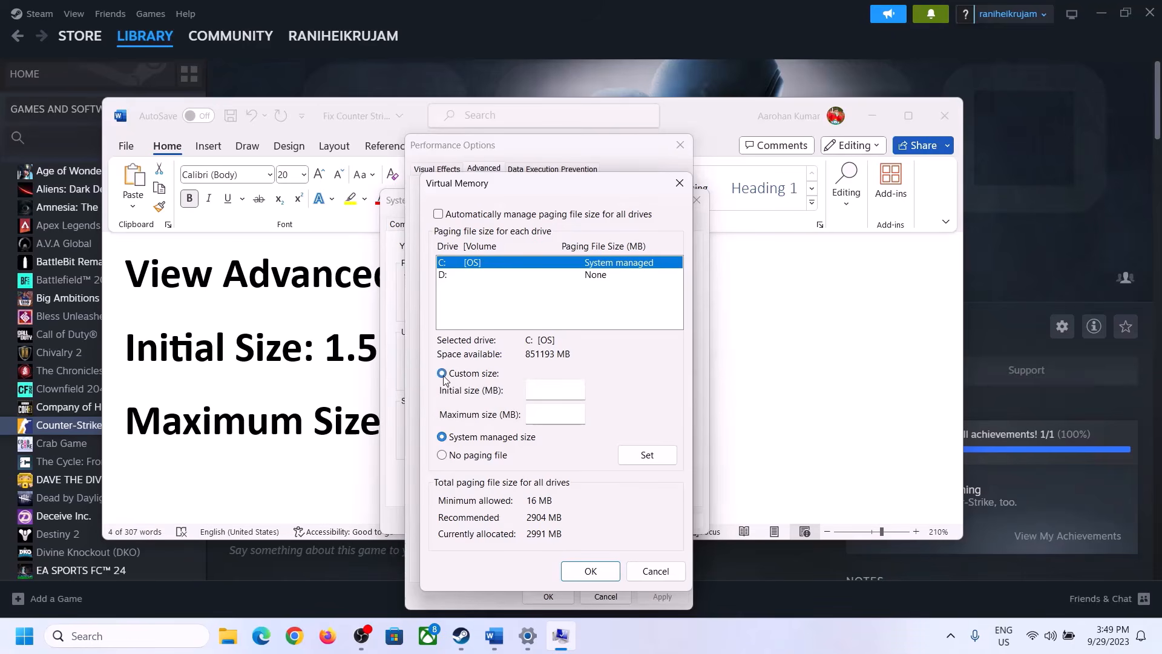
click(549, 392)
Highlight the 1.5 x Total Ram formula in Word, and check the PC's installed RAM in the Settings system information.
click(314, 361)
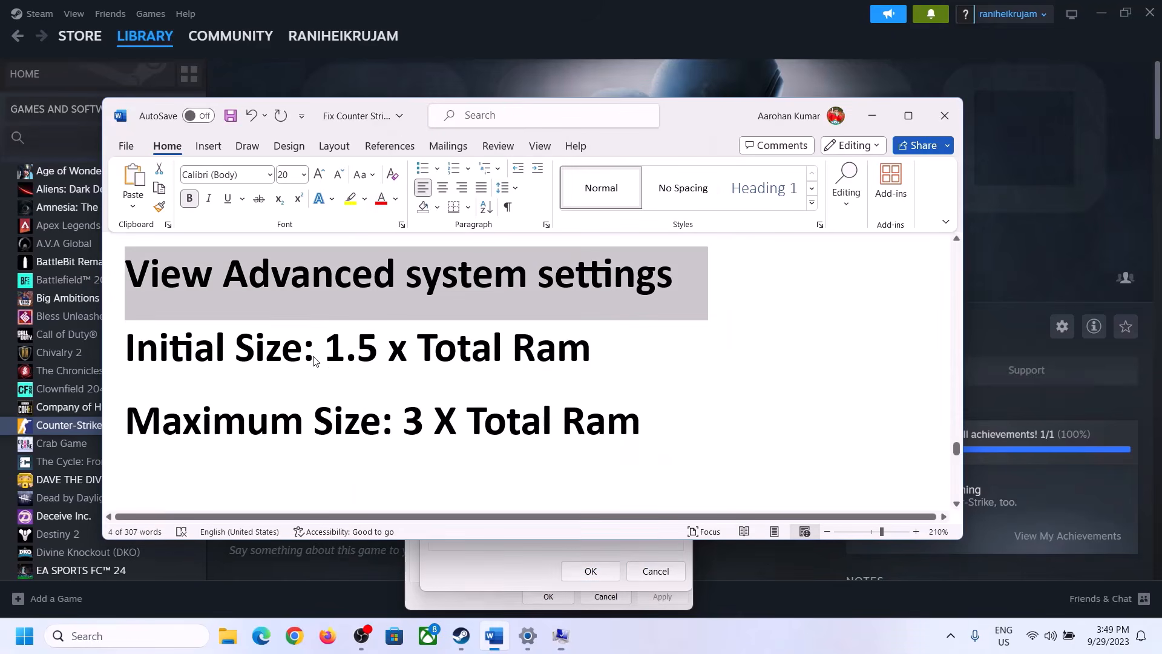
drag(327, 348, 539, 362)
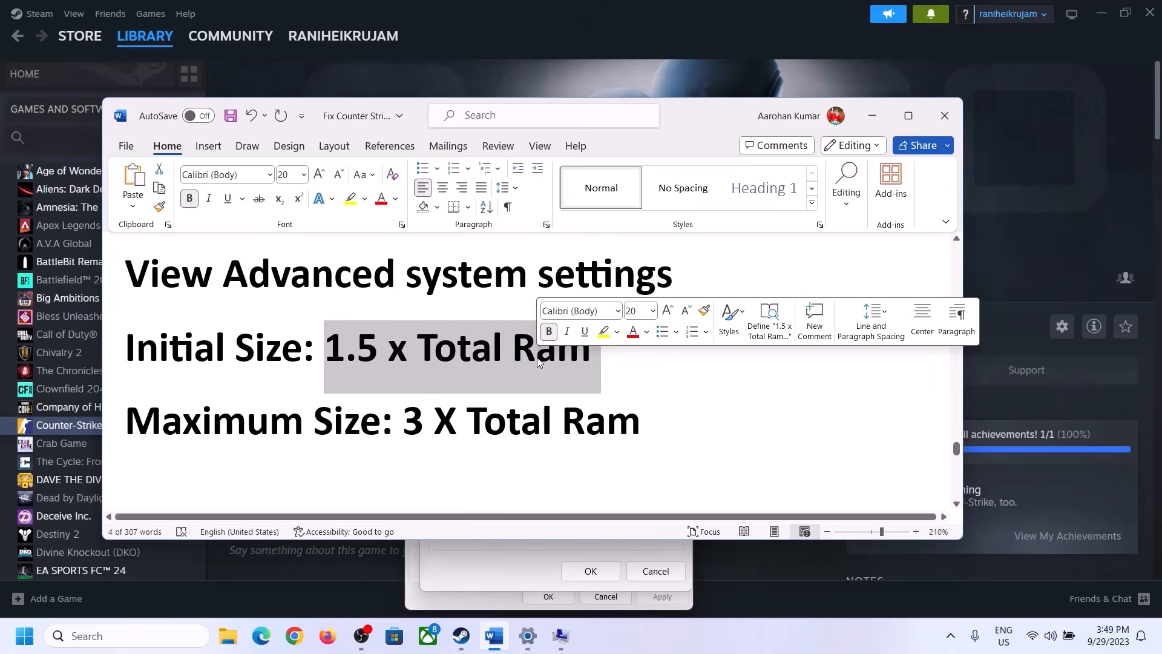
click(527, 636)
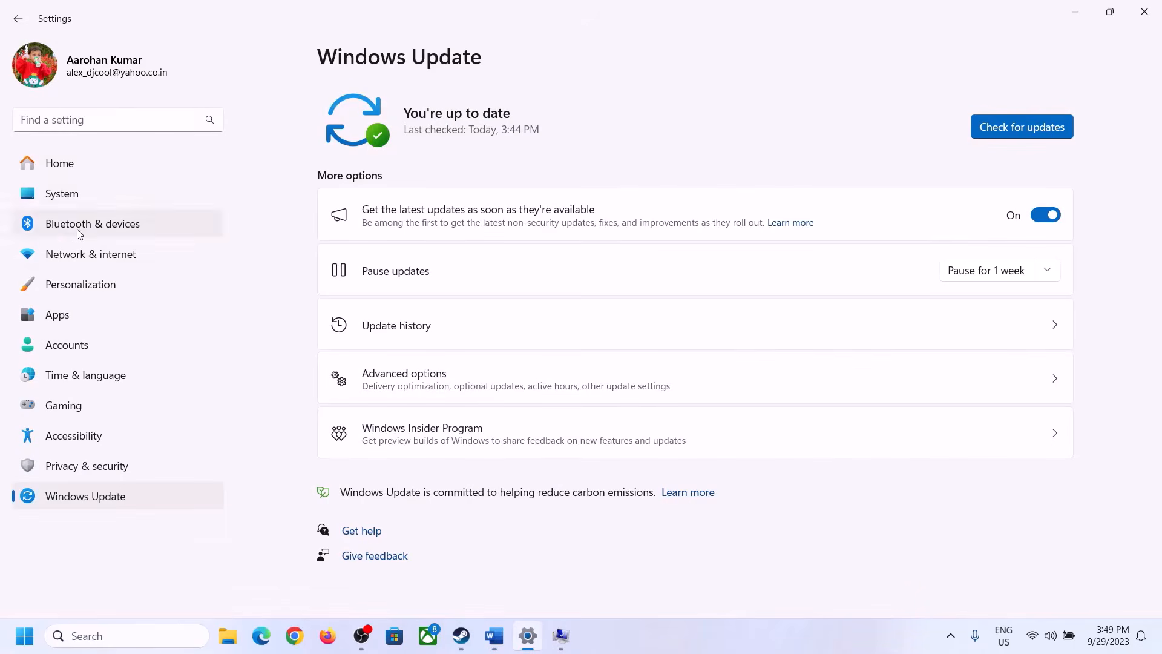
click(55, 195)
scroll(427, 440, down, 5)
scroll(427, 439, down, 1)
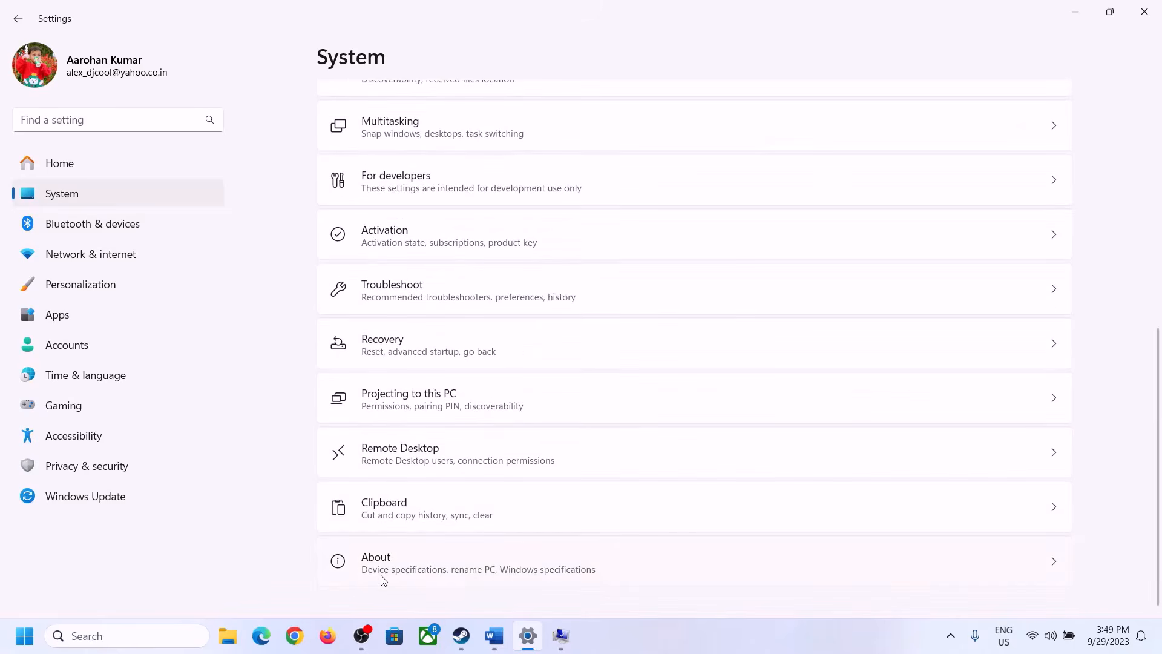
click(383, 574)
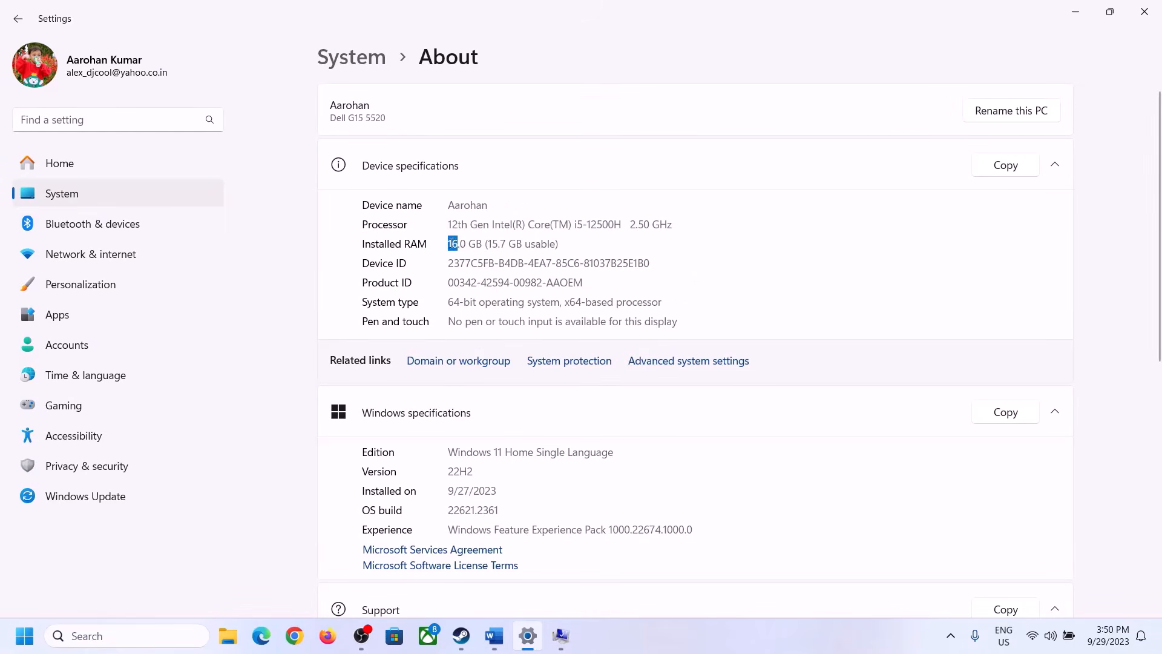
click(458, 242)
drag(458, 244, 446, 241)
Launch Calculator, place it beside the Virtual Memory dialog, and bring up the Word sizing formulas next to it.
click(560, 635)
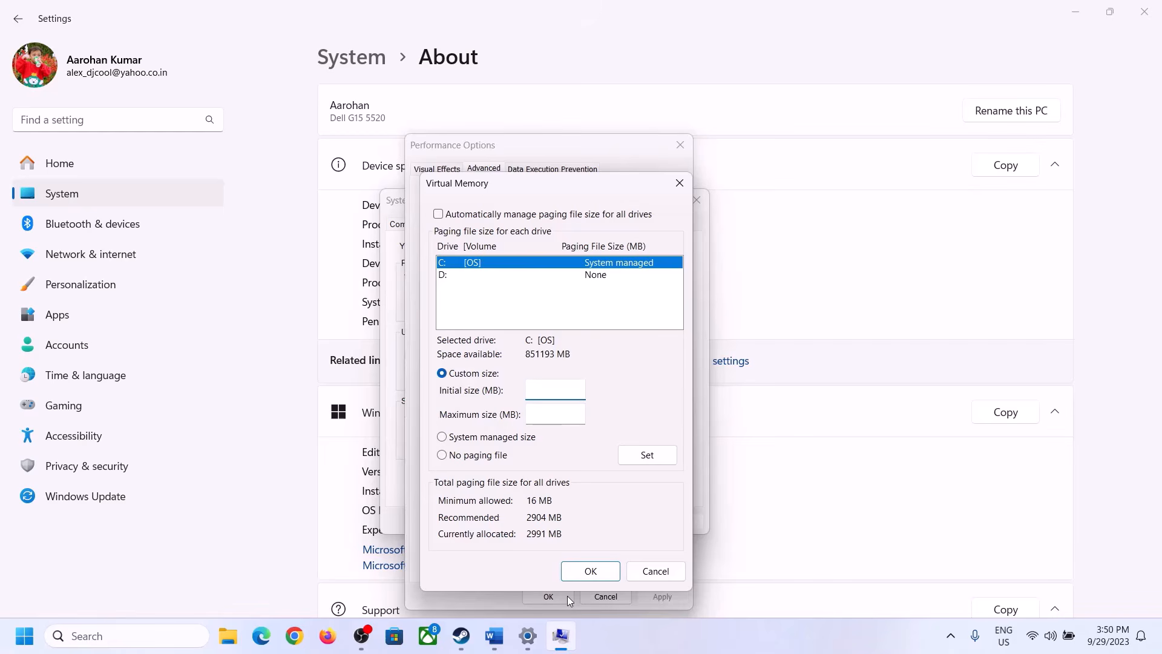
mouse_move(518, 643)
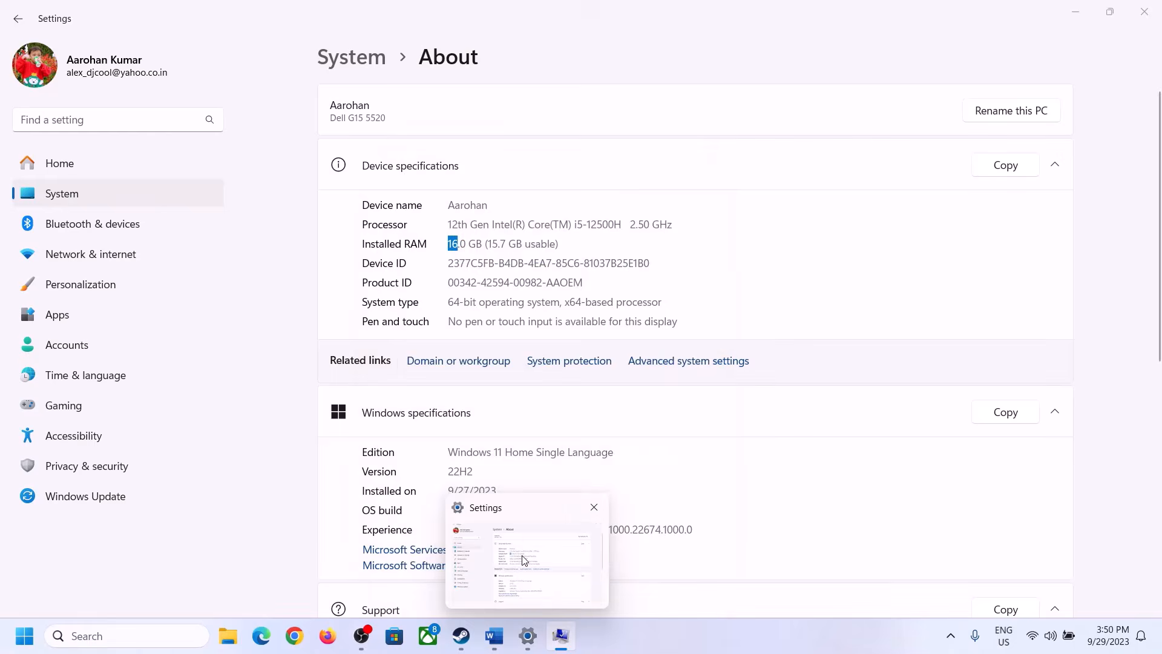
key(super+r)
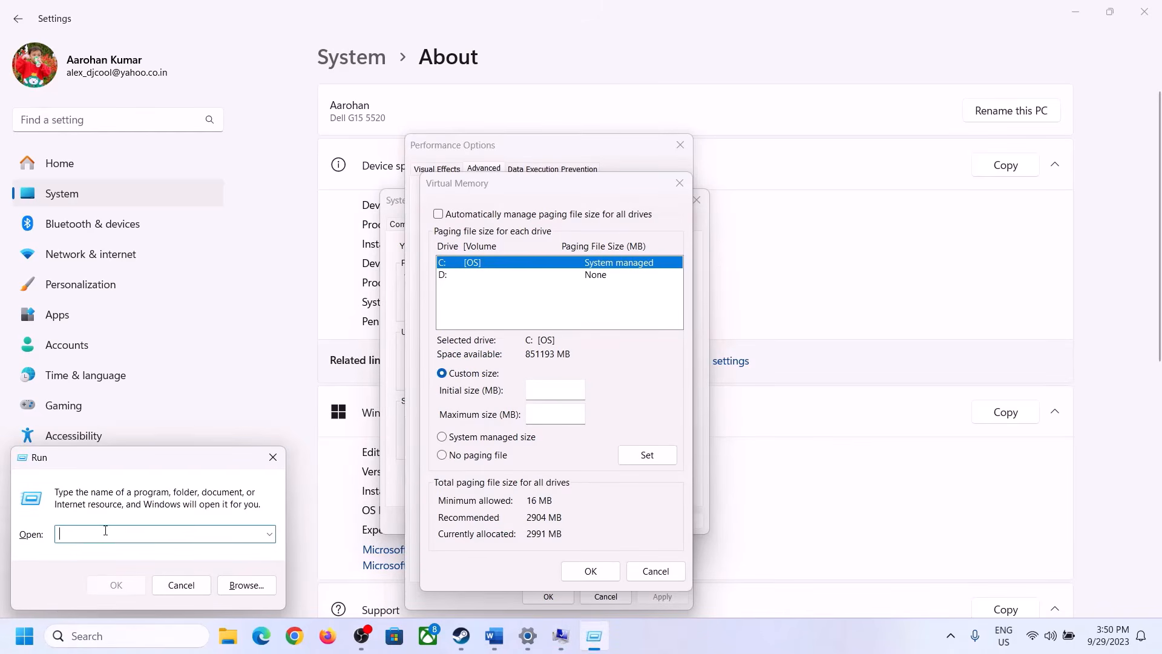
text(calc)
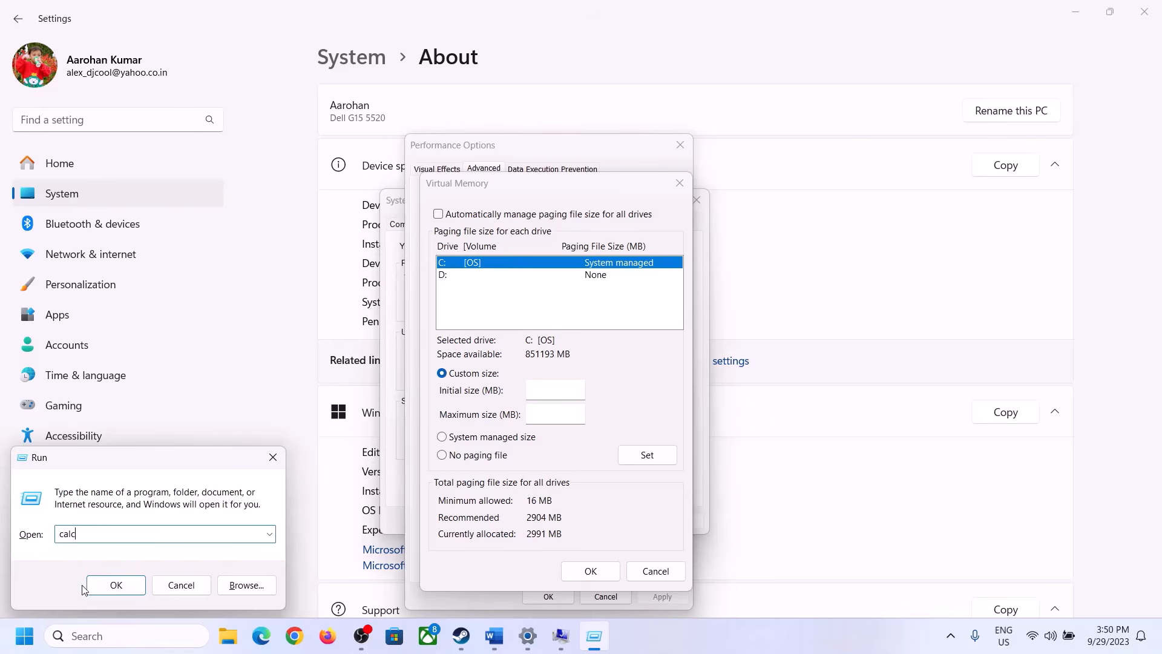
click(116, 585)
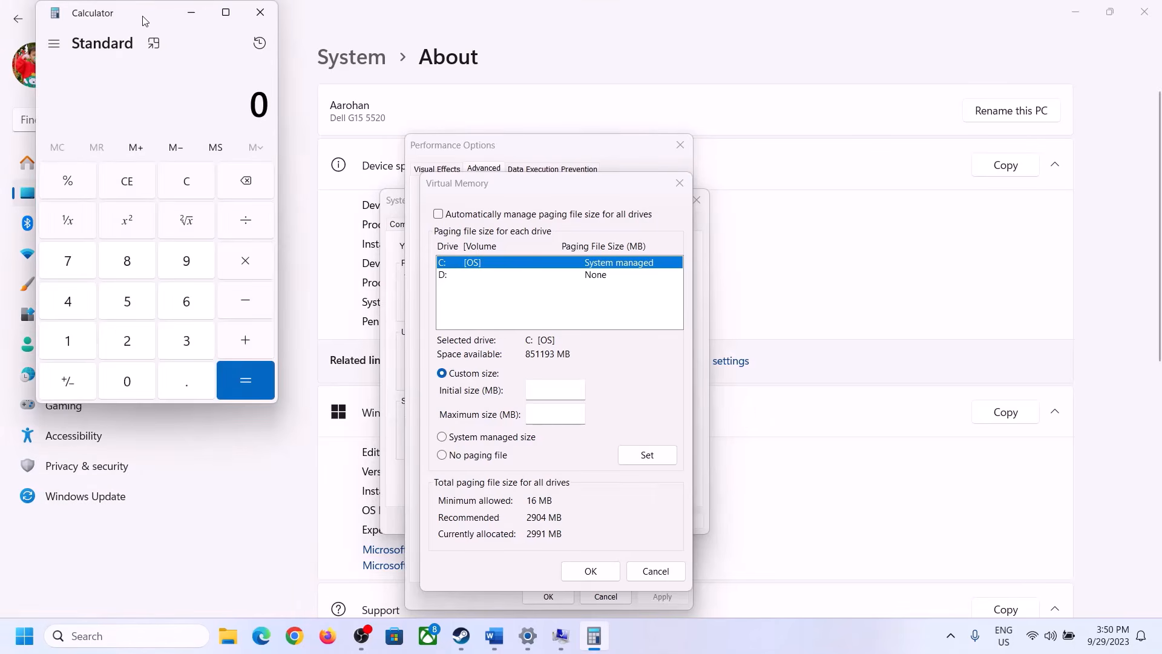
drag(144, 22, 847, 199)
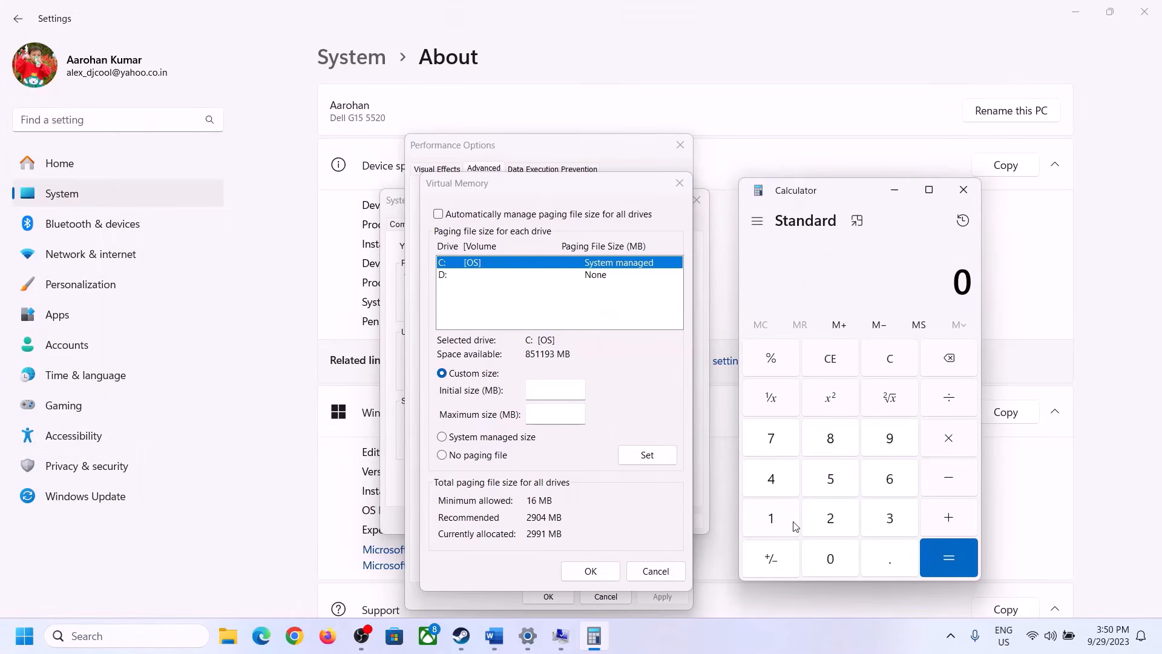
click(493, 647)
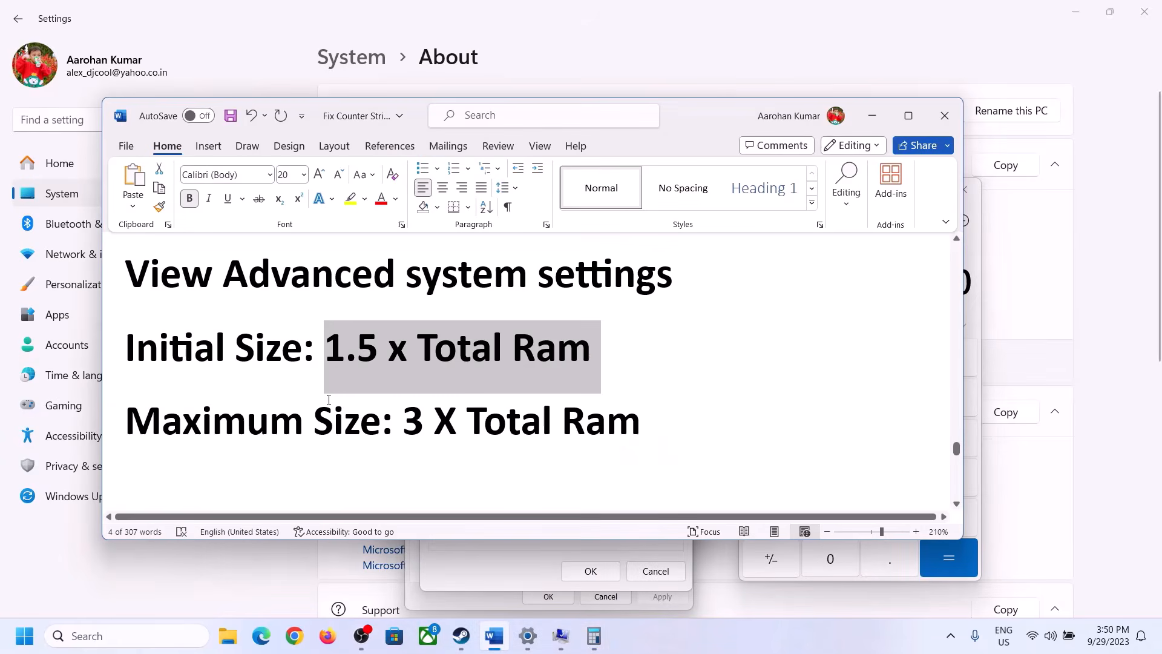
click(593, 636)
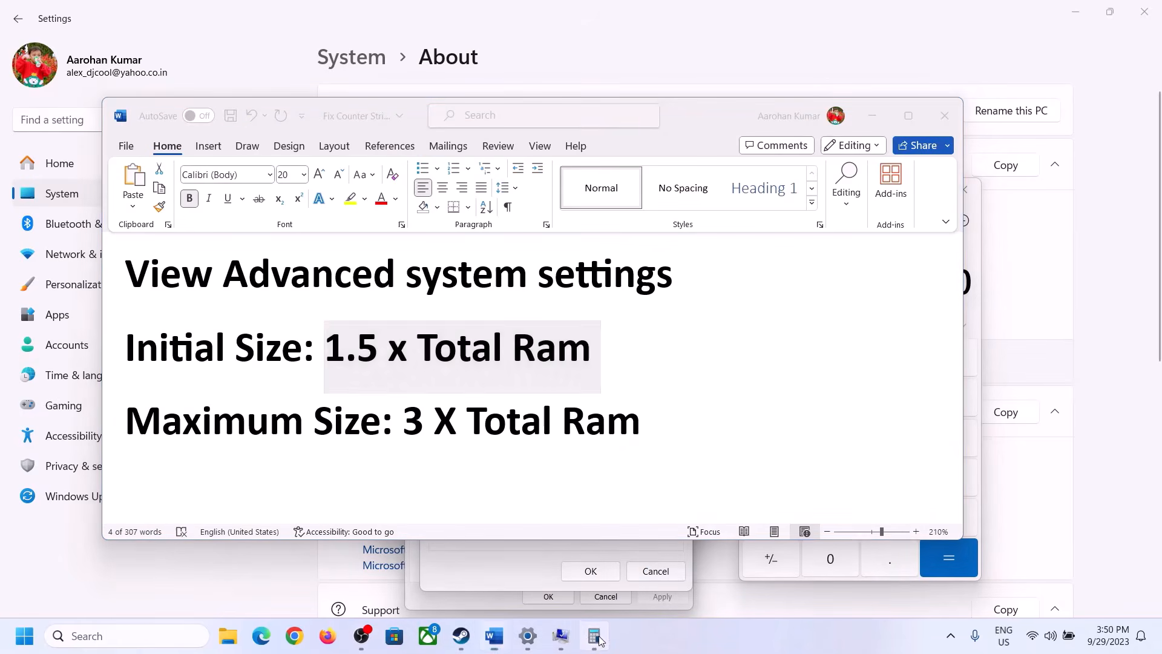
click(772, 520)
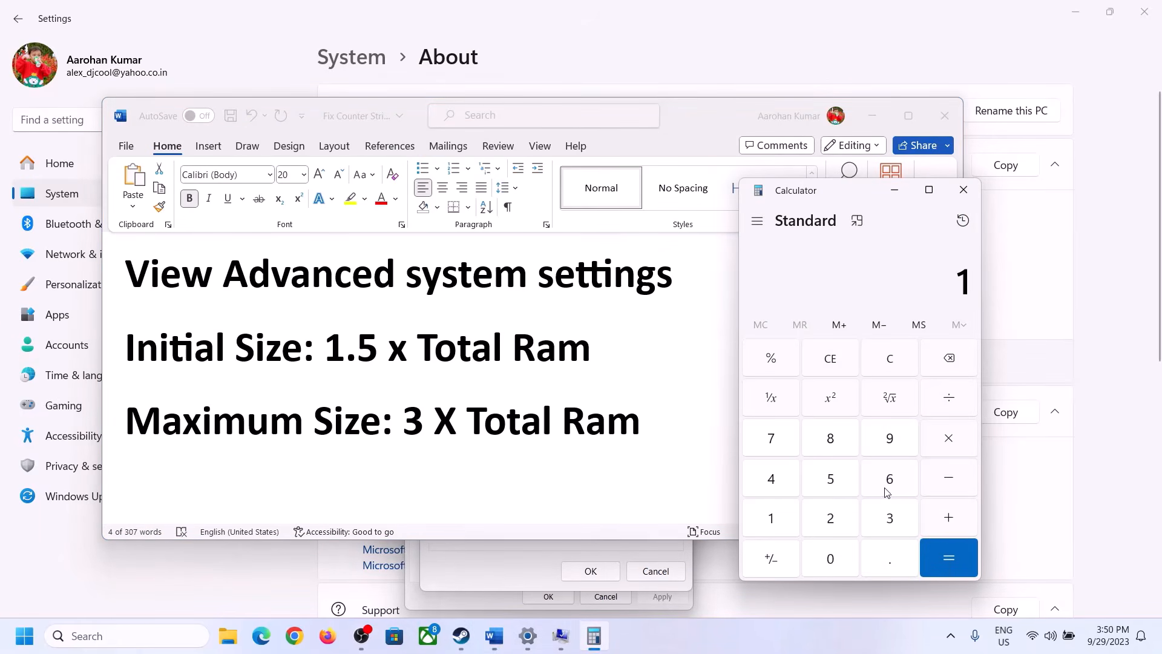
click(887, 481)
click(890, 366)
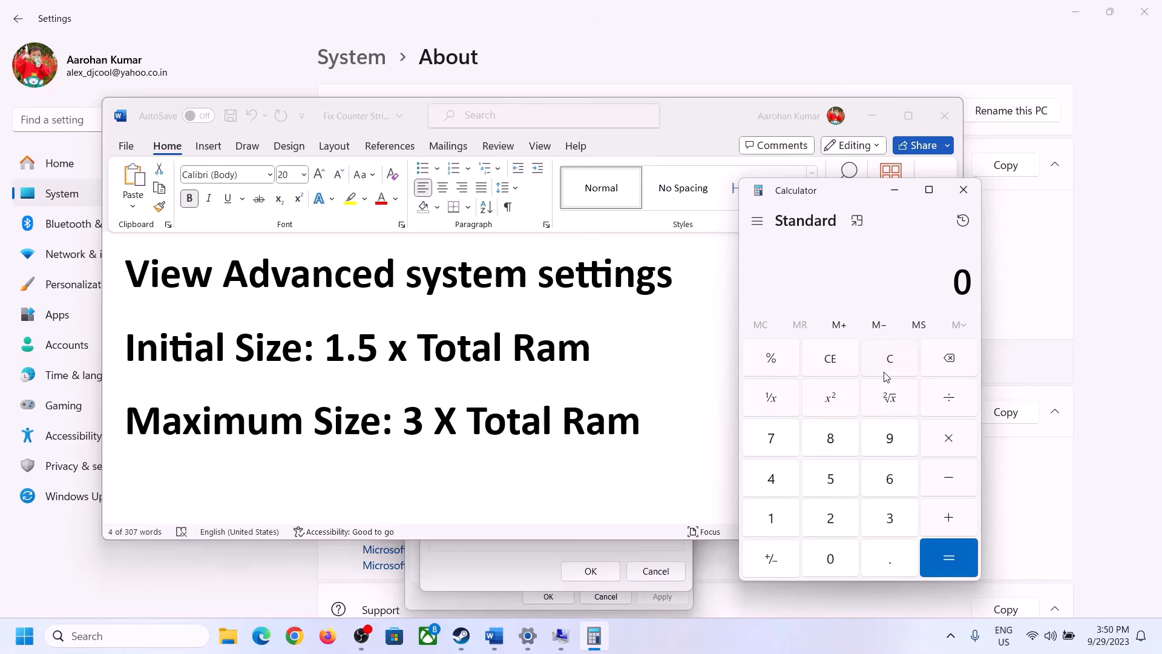
Calculate 16 × 1024 to convert the total RAM from gigabytes to megabytes.
click(779, 519)
click(871, 484)
click(949, 444)
click(774, 524)
click(840, 568)
click(830, 524)
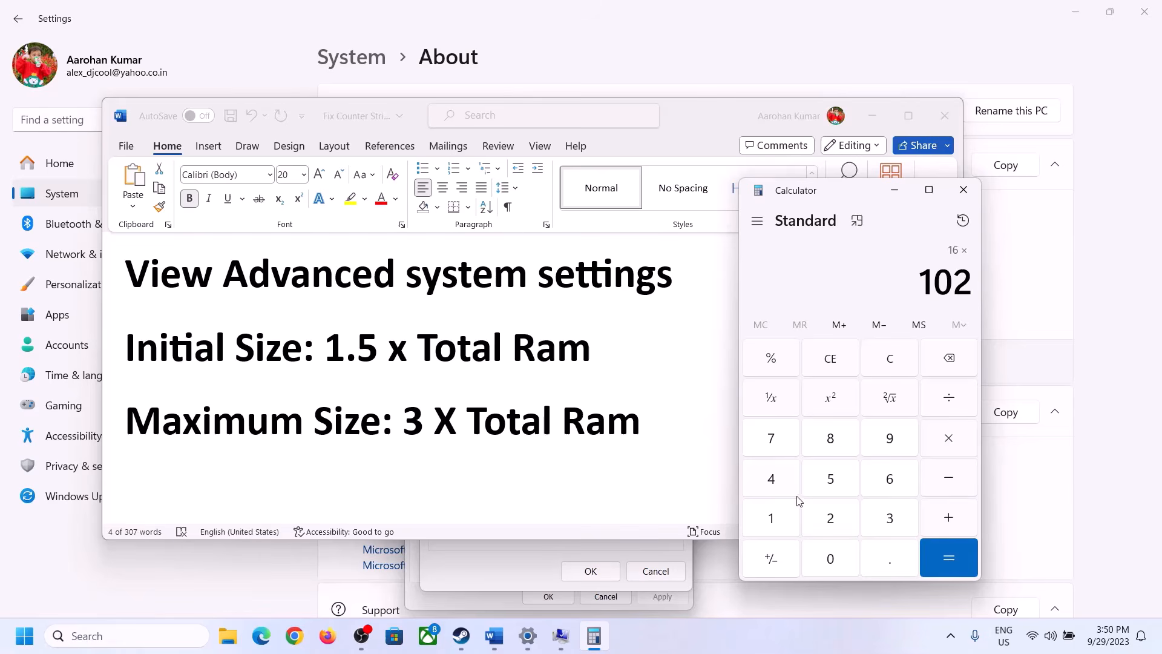
click(780, 486)
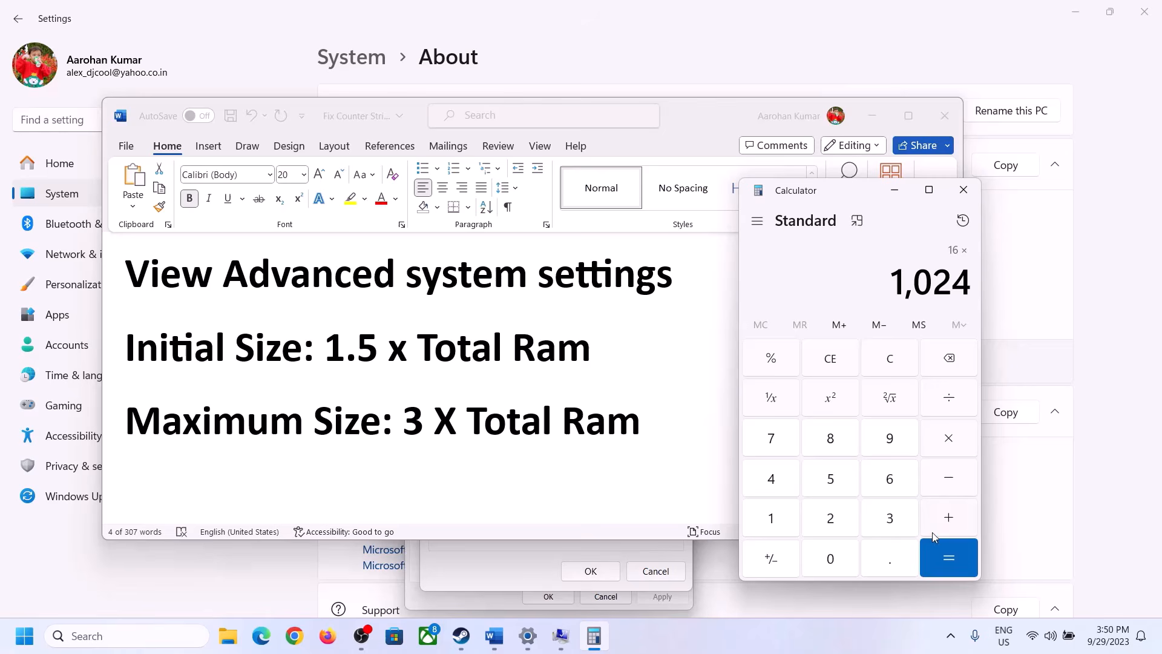
click(947, 558)
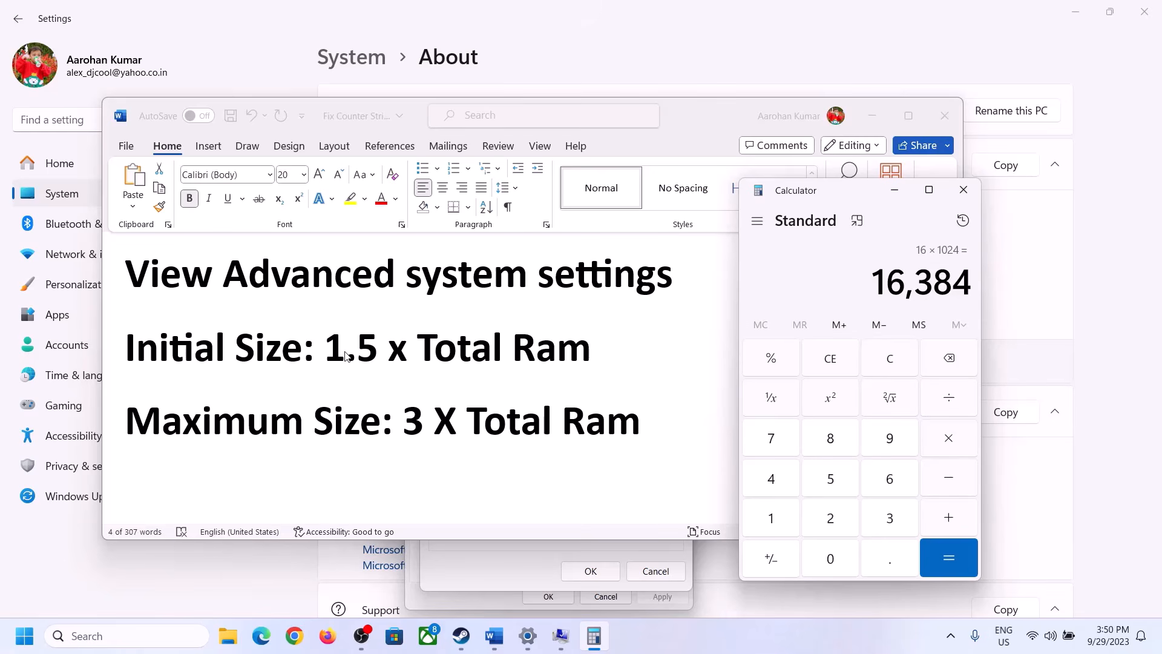
Multiply the RAM size in megabytes by 1.5 to get the paging file's initial size.
click(948, 439)
click(787, 521)
click(889, 558)
click(841, 487)
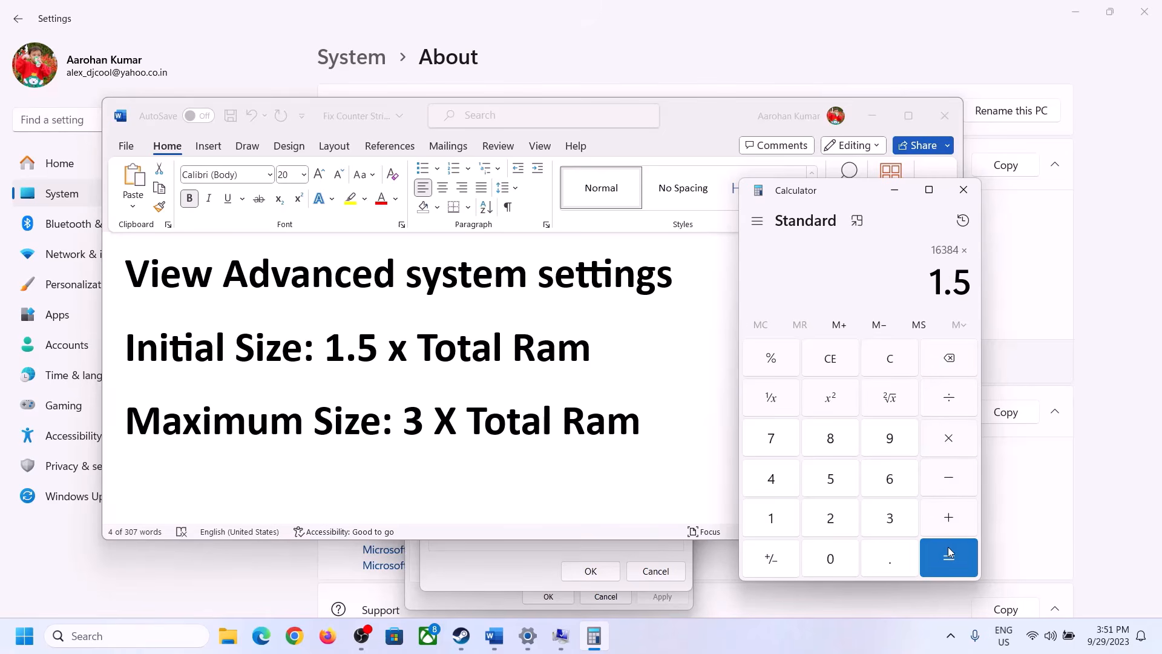
click(947, 553)
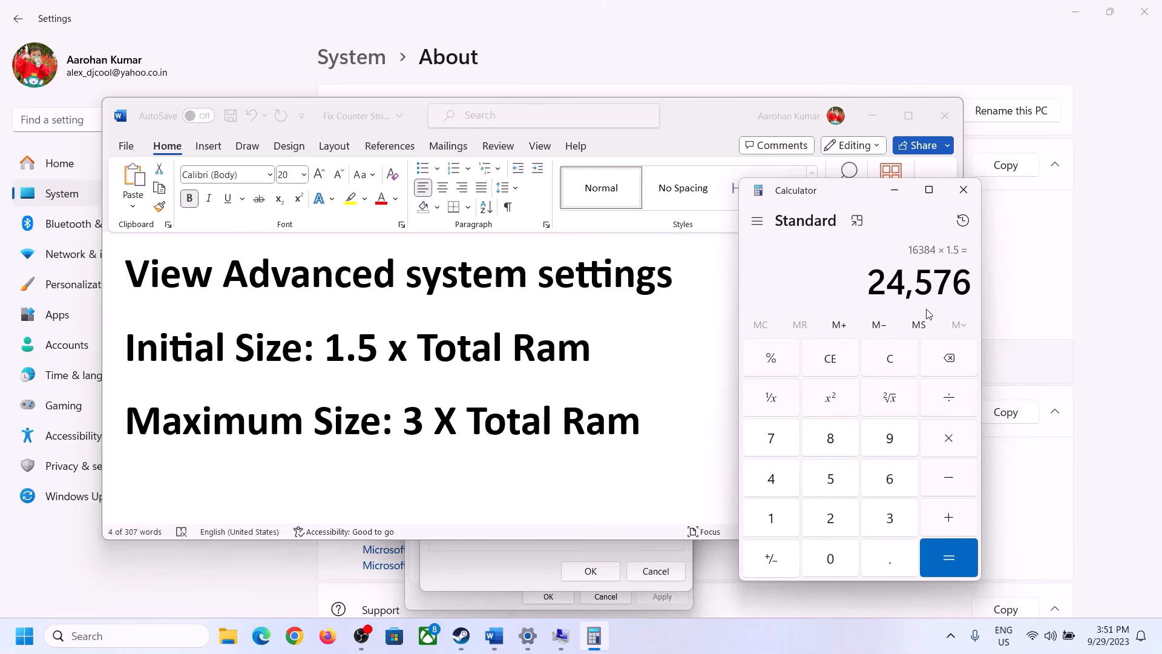
Set the custom initial paging file size for drive C to 24576 MB in the Virtual Memory dialog.
click(512, 569)
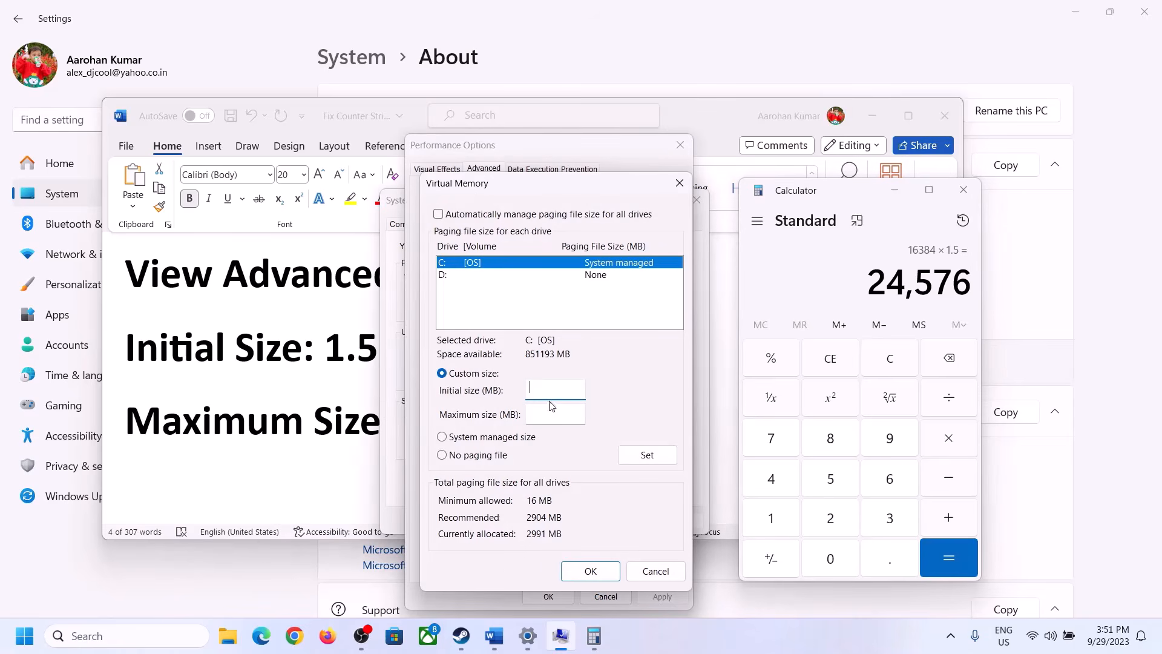
click(546, 387)
text(24576)
click(581, 413)
Review the maximum size formula in Word, clear Calculator, and recheck the installed RAM in the Settings system information.
click(334, 427)
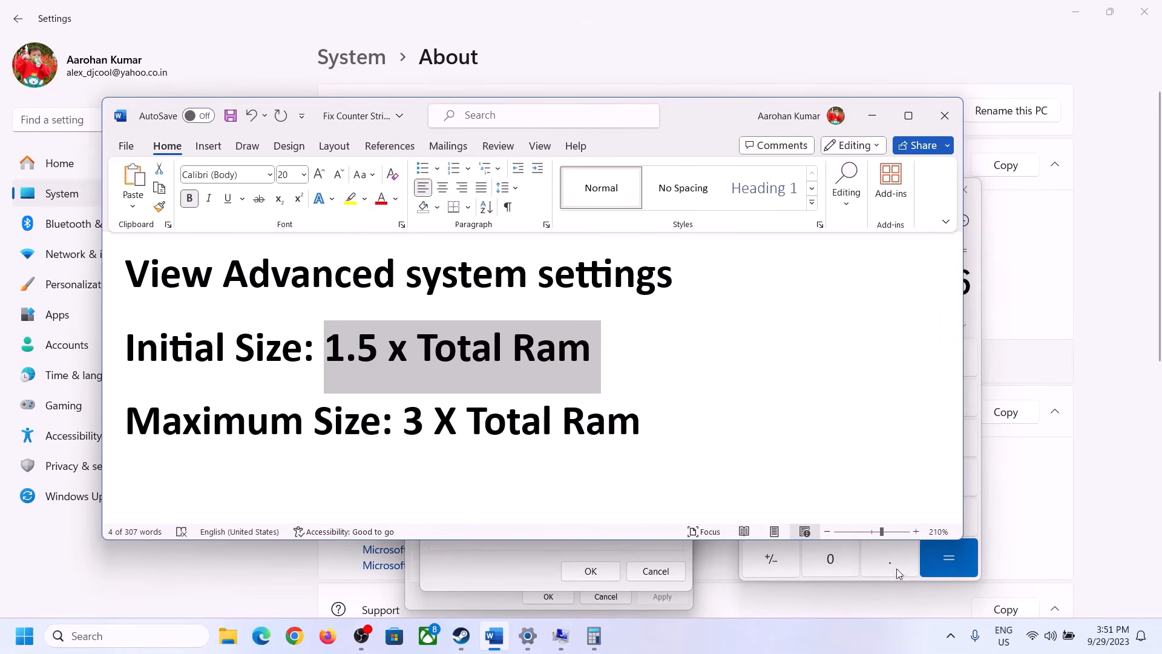
click(979, 354)
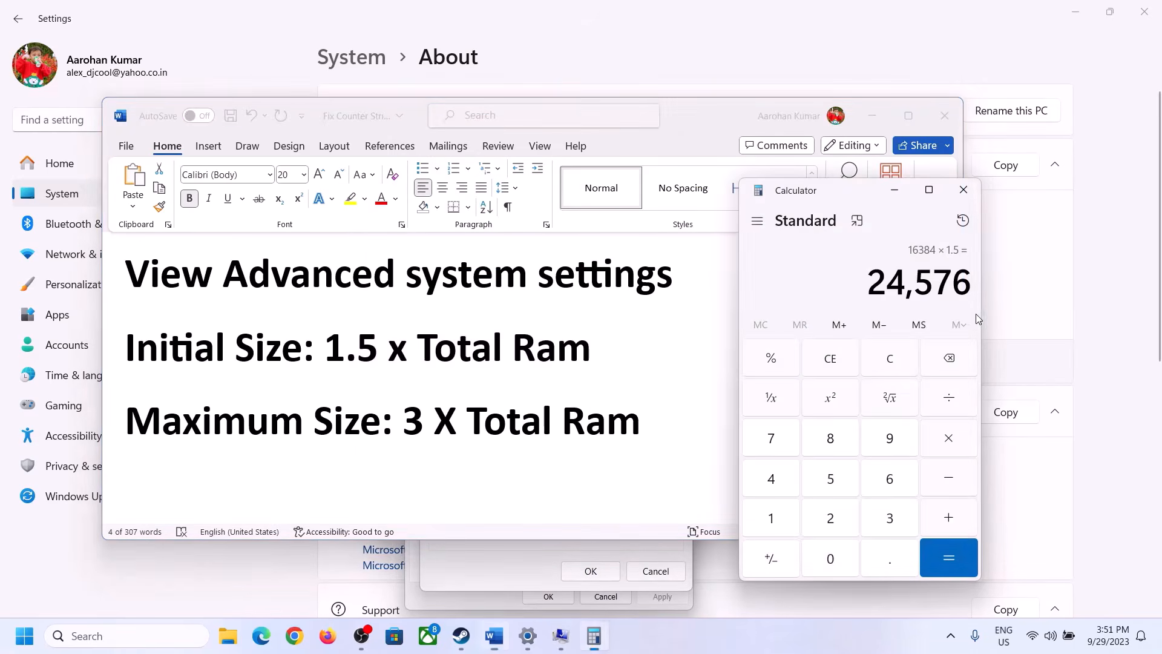
click(899, 358)
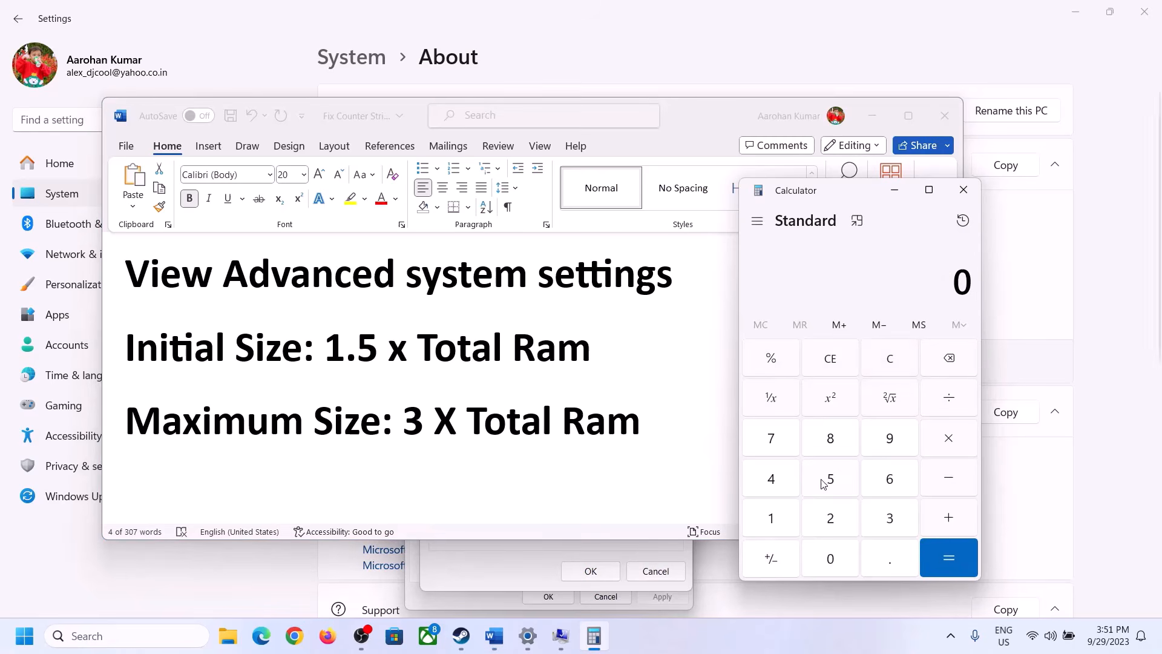
click(527, 635)
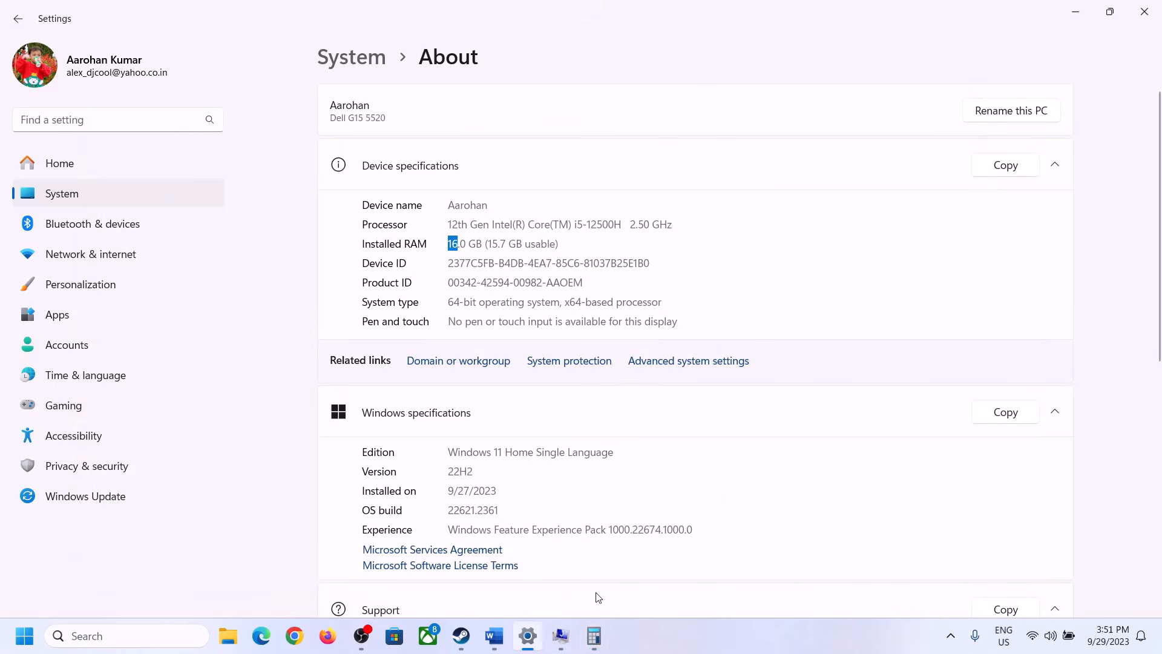
Calculate 16 × 1024 in Calculator to get the total RAM in megabytes again.
click(594, 635)
click(781, 516)
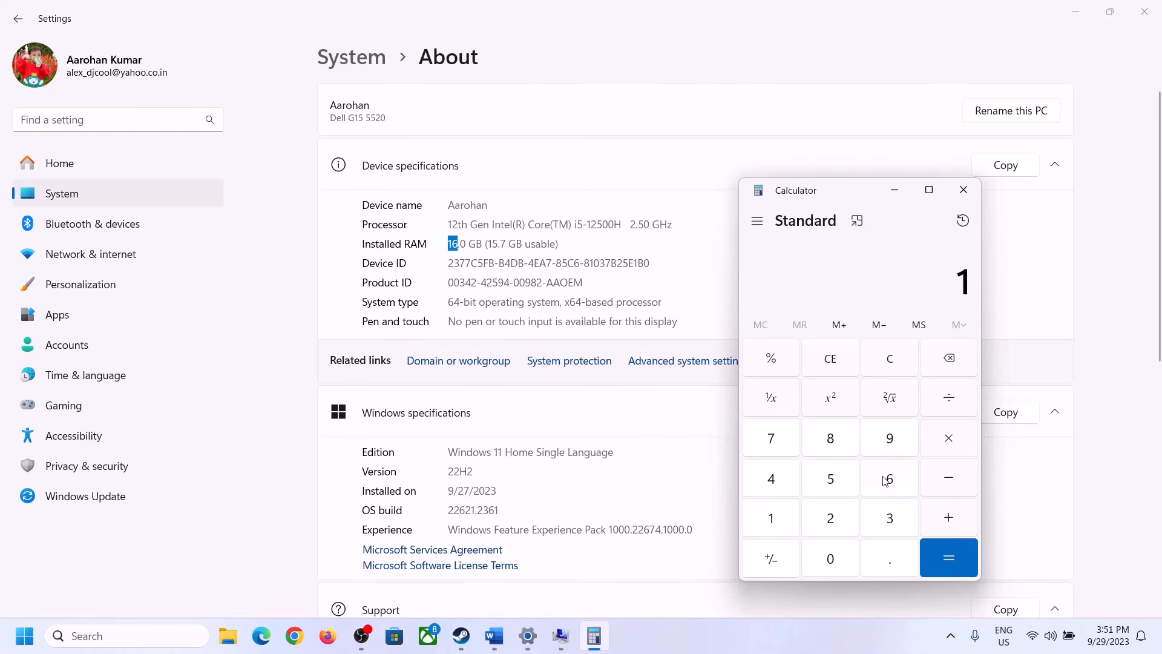
click(886, 479)
click(945, 439)
click(776, 509)
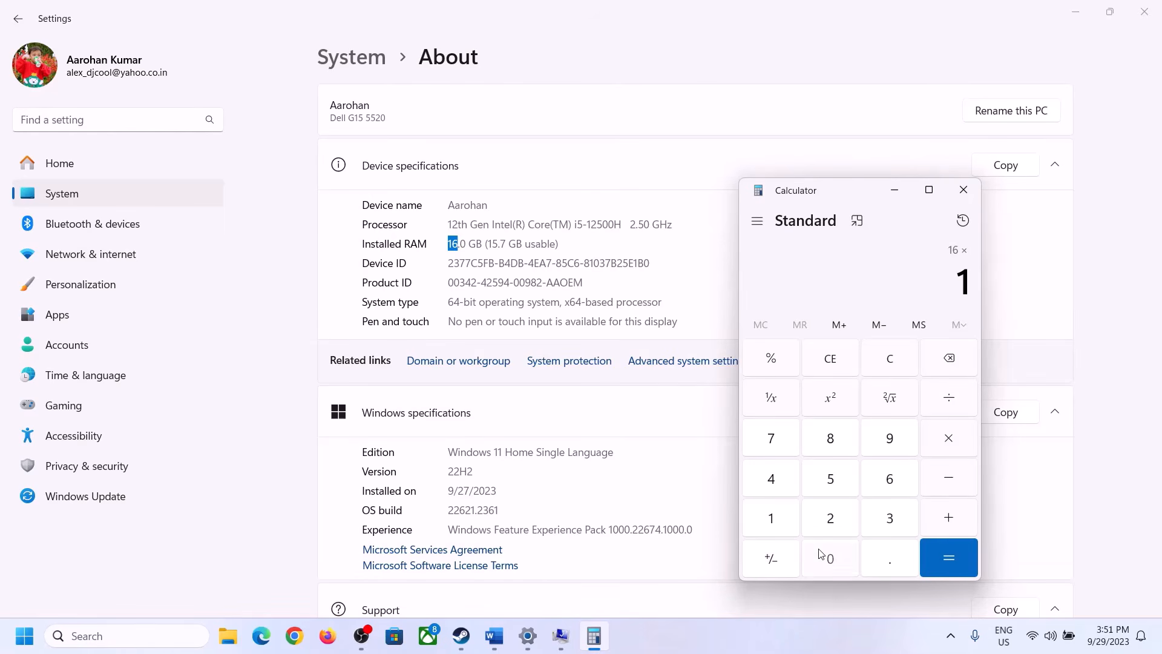
click(822, 555)
click(830, 518)
click(775, 481)
click(944, 554)
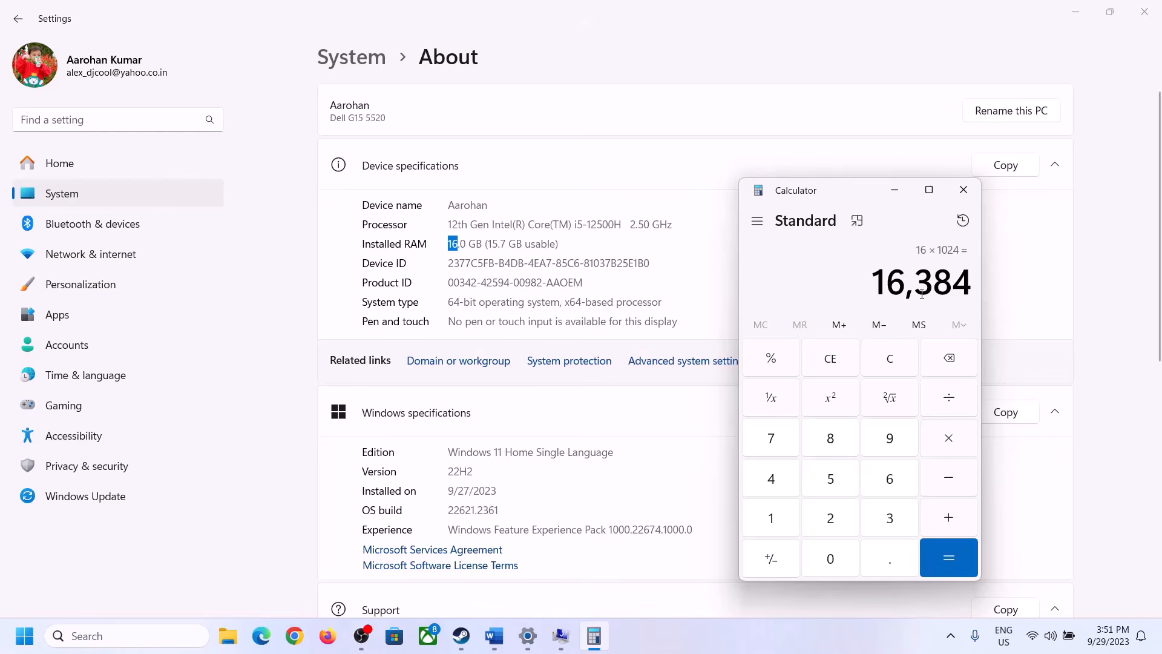
Check the maximum size formula in Word and multiply the RAM size in megabytes by 3 in Calculator.
click(495, 635)
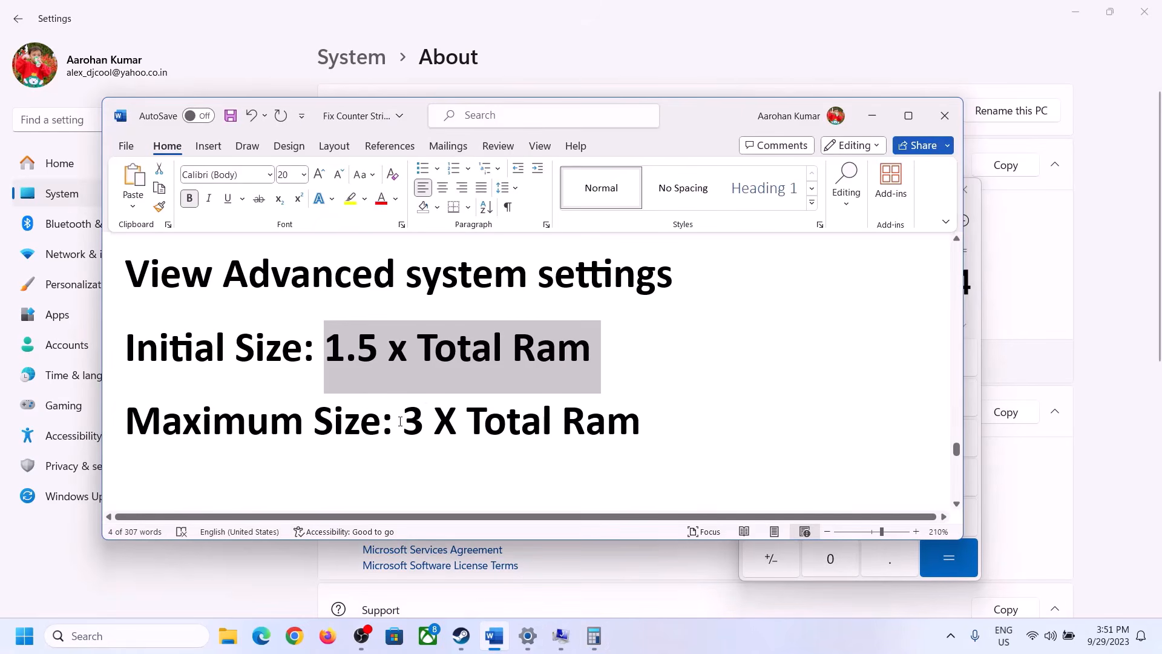
click(594, 635)
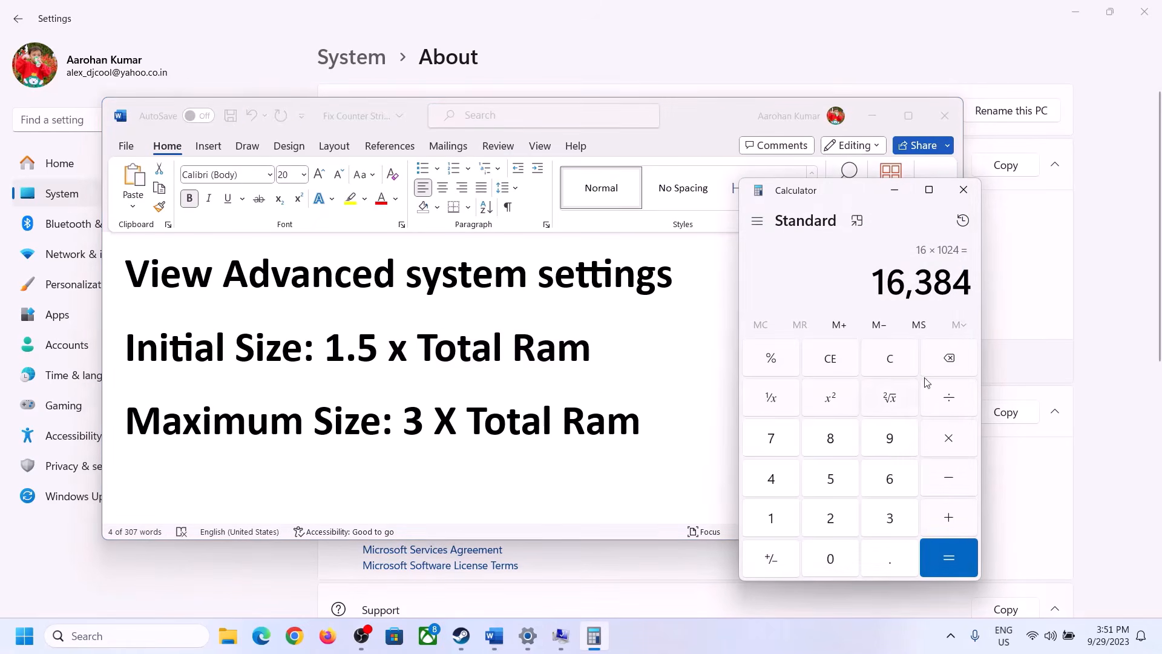
click(949, 445)
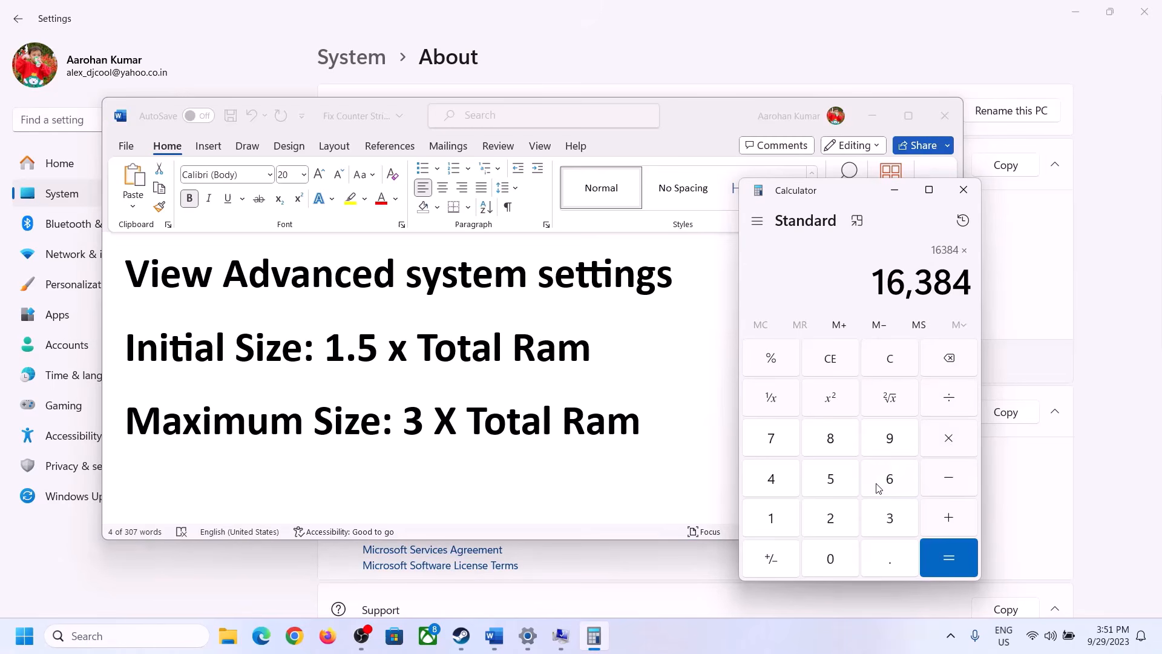
click(875, 521)
click(957, 556)
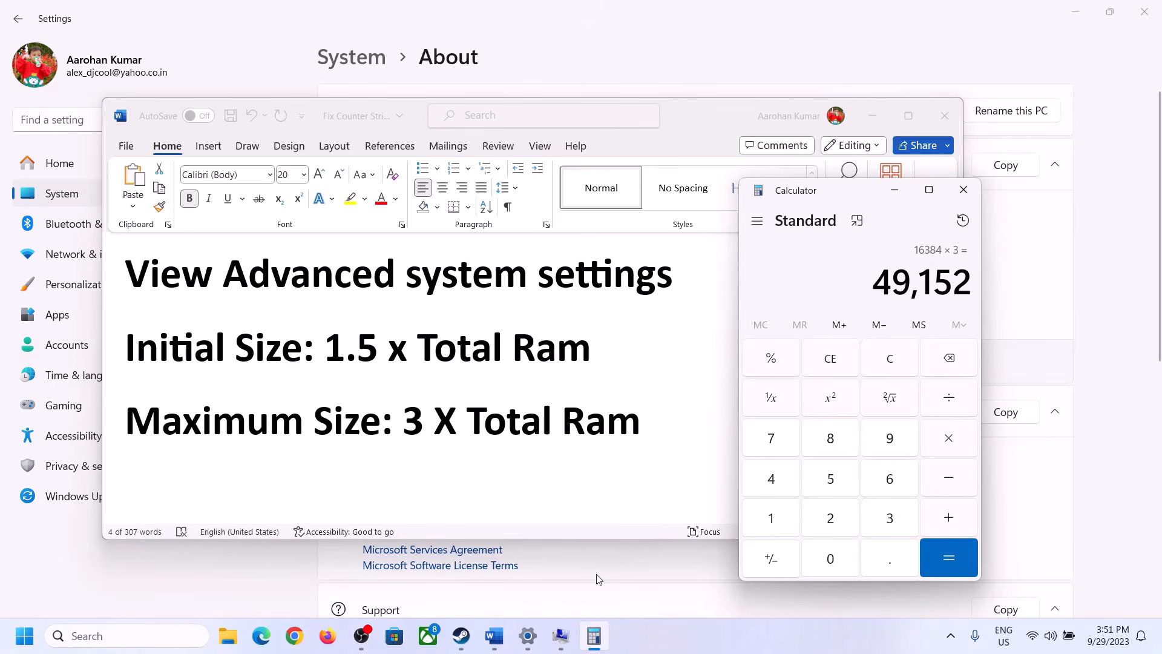
Set the maximum paging file size to 49152 MB and assign the custom size to drive C.
click(568, 631)
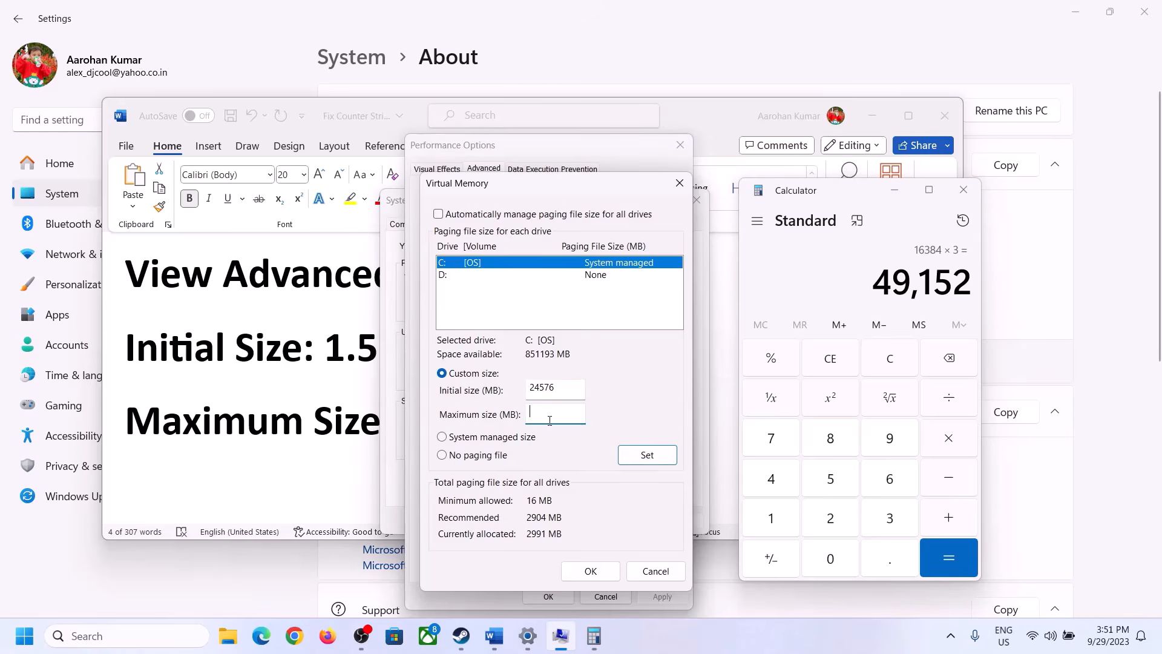
text(49)
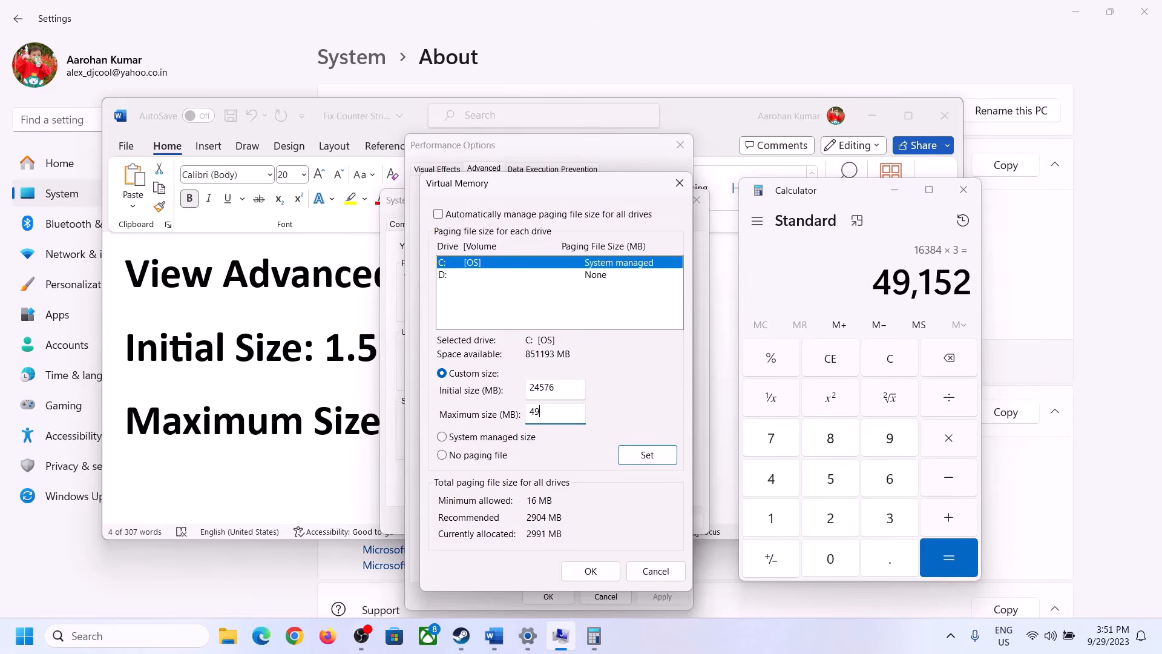
text(152)
click(646, 458)
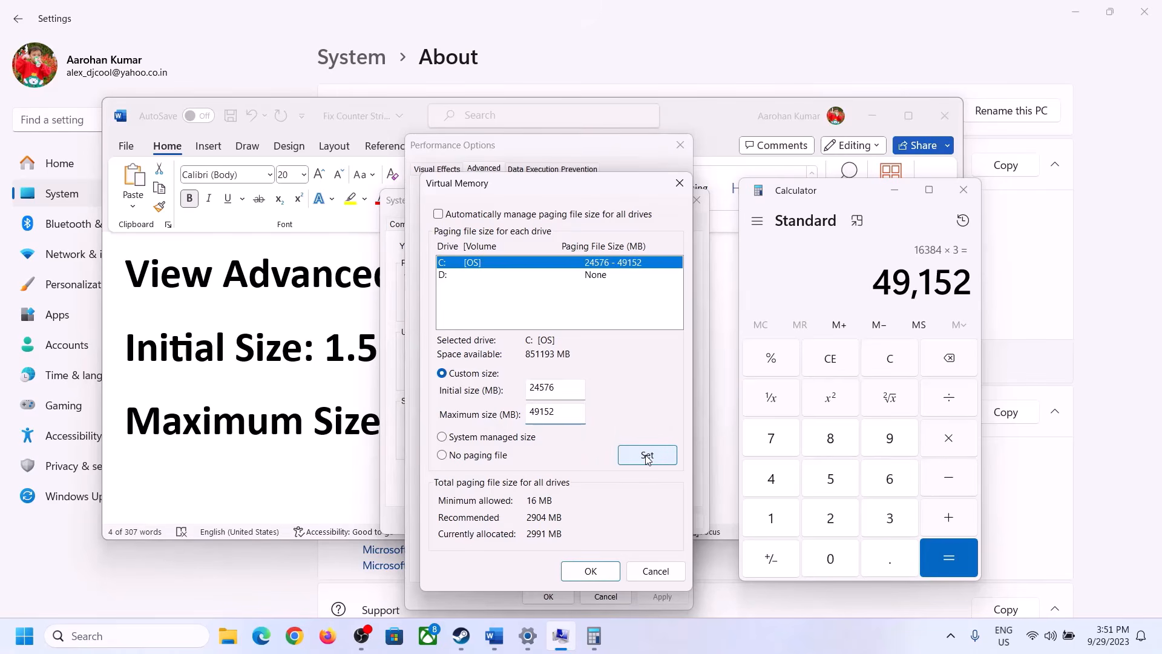
Confirm the Virtual Memory, Performance Options and System Properties dialogs, and dismiss the restart prompt without restarting.
click(592, 571)
click(720, 373)
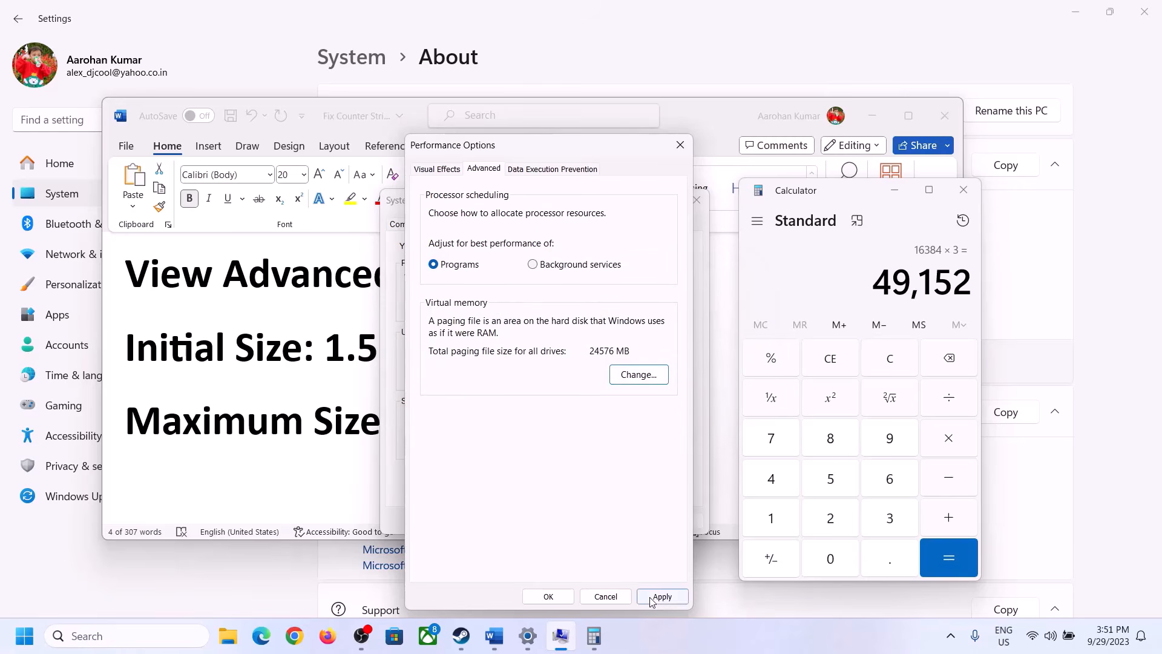
click(548, 597)
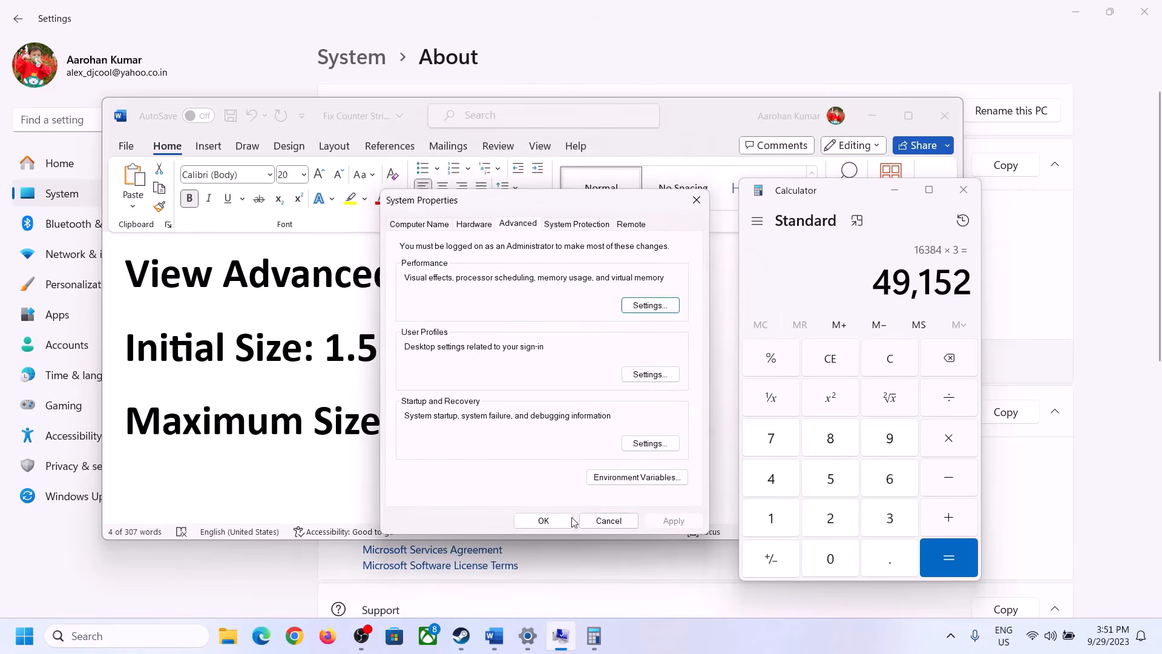
click(544, 519)
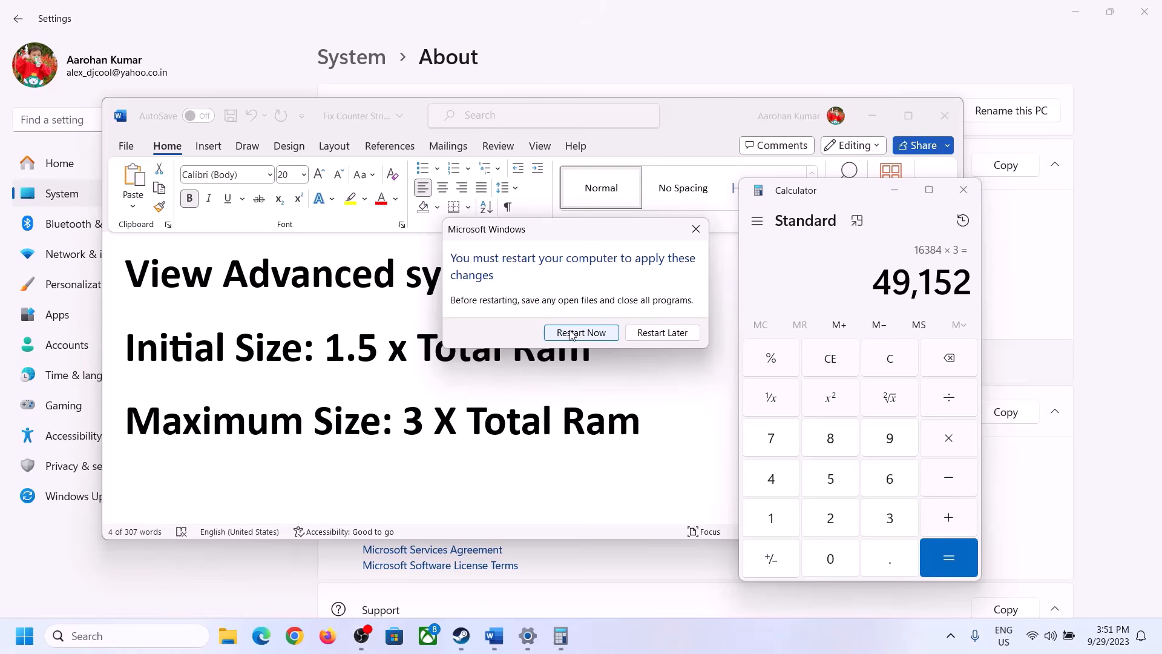
click(693, 232)
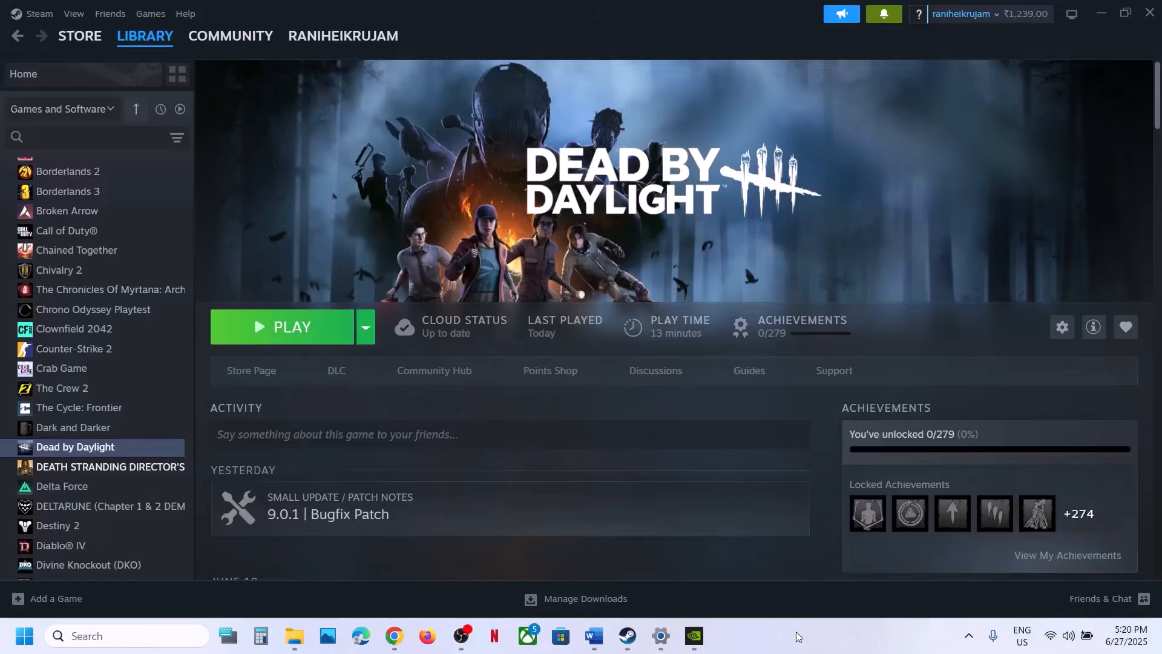
Highlight Update BIOS under Step 16 in the Word guide, and check the battery charge in the Windows quick settings.
click(599, 641)
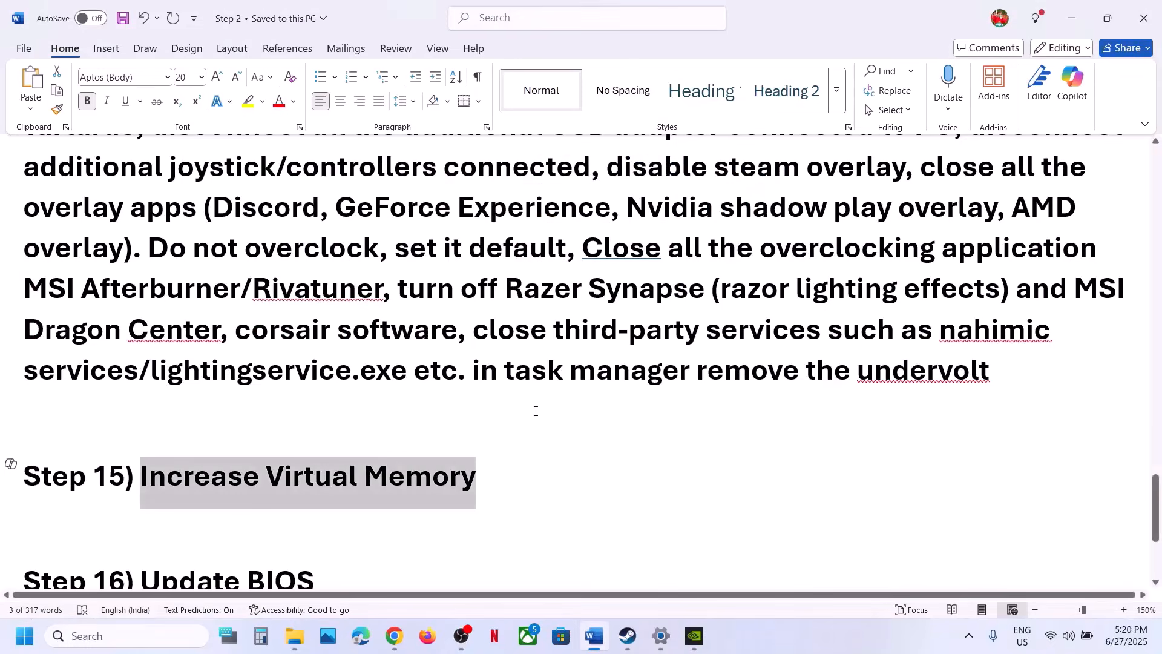
scroll(124, 530, down, 1)
drag(151, 501, 340, 508)
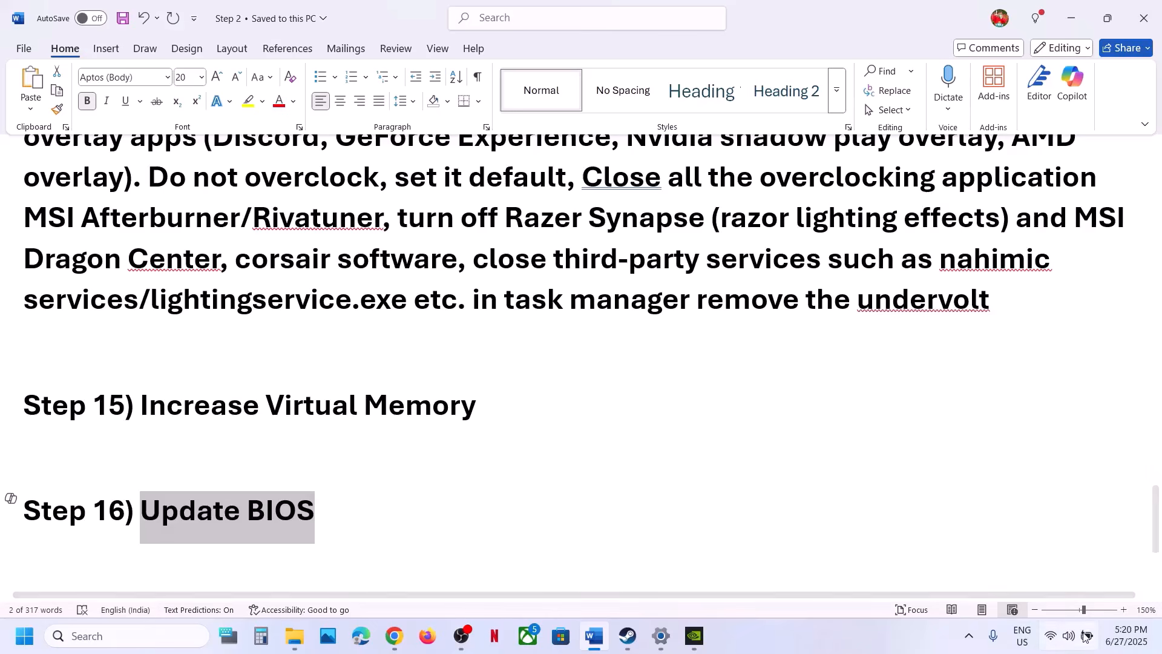
key(super+a)
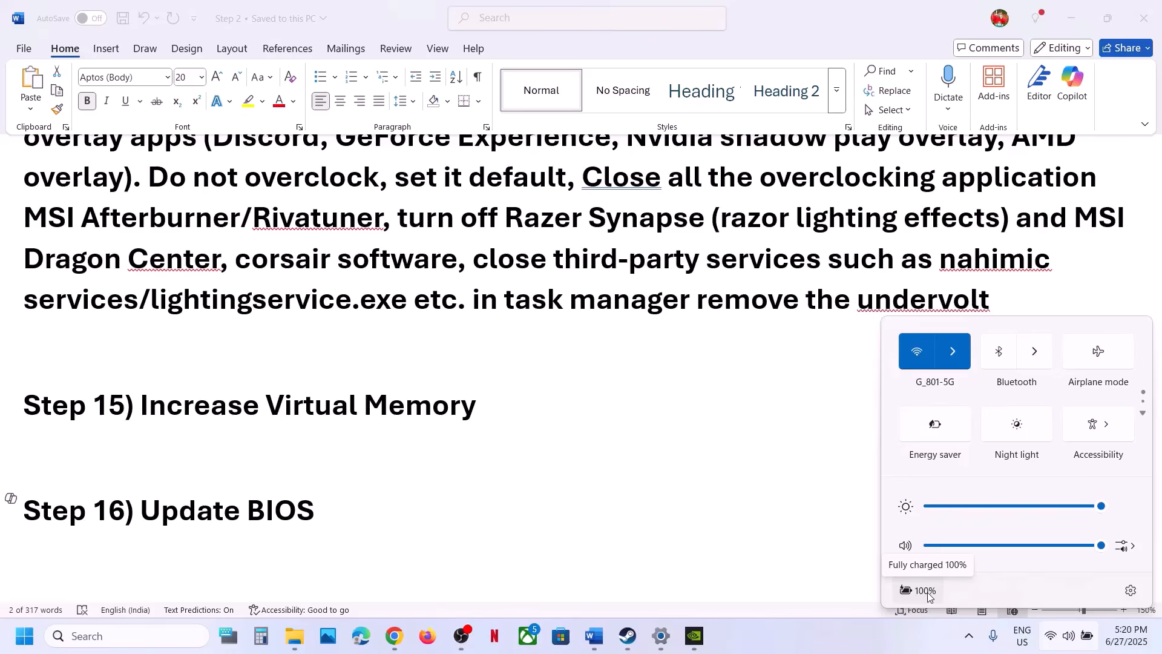
click(592, 544)
Highlight the Step 17 reinstall instructions in Word, and view the Uninstall option for Dead by Daylight in Steam without uninstalling.
scroll(592, 539, down, 3)
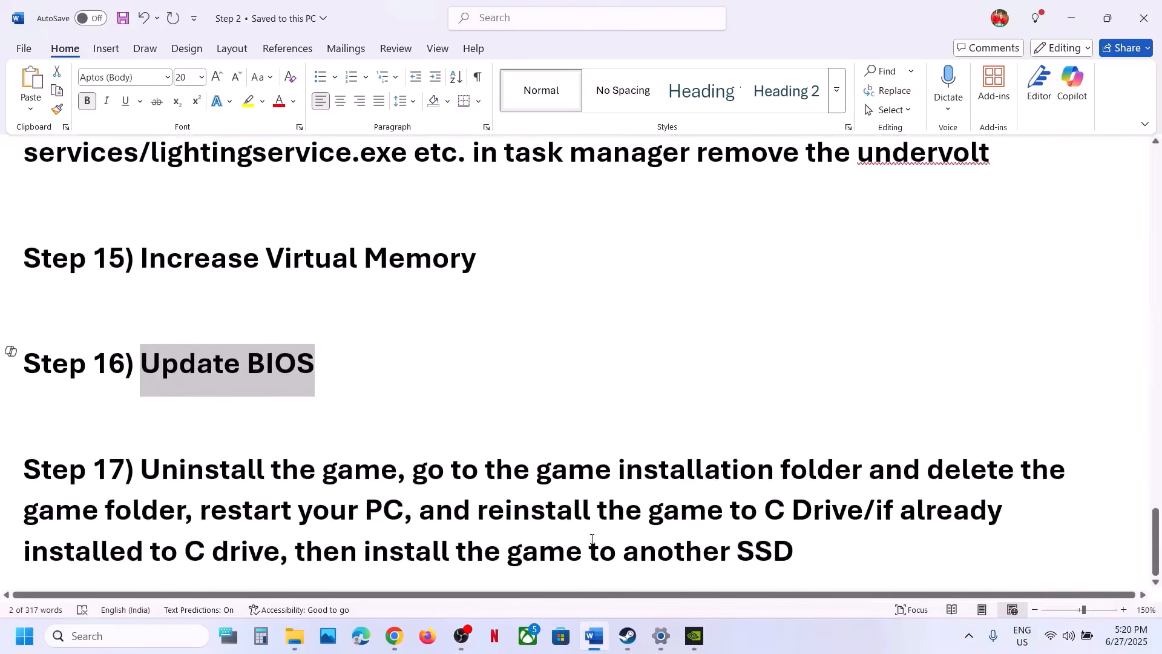
drag(188, 467, 859, 548)
click(630, 648)
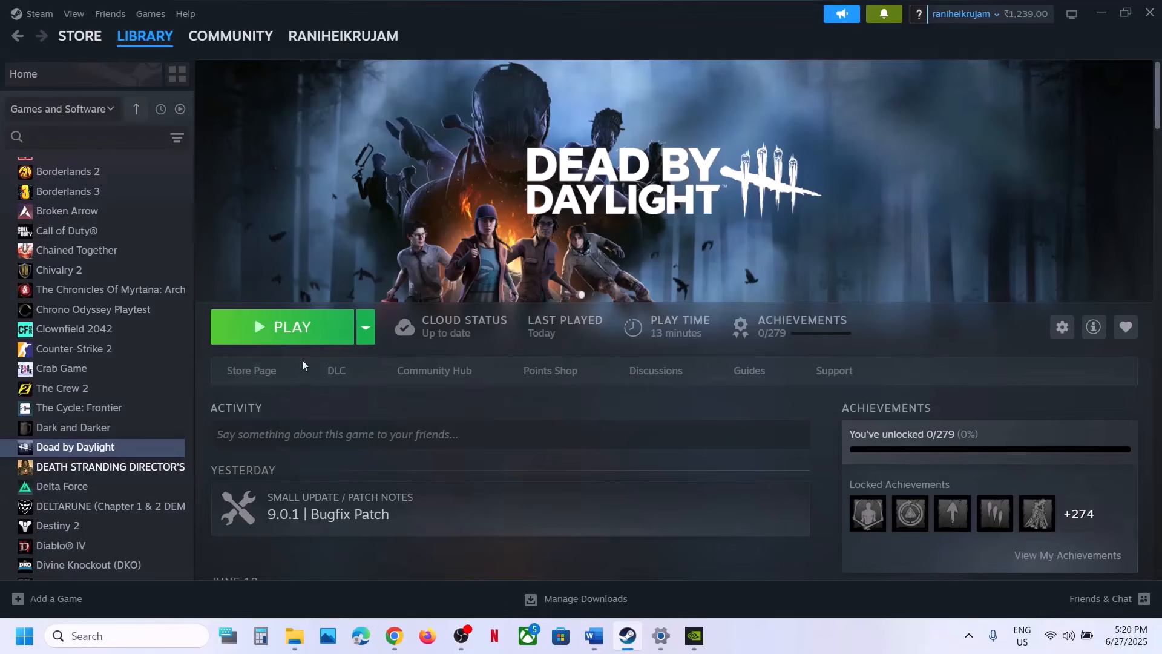
right_click(148, 446)
mouse_move(189, 533)
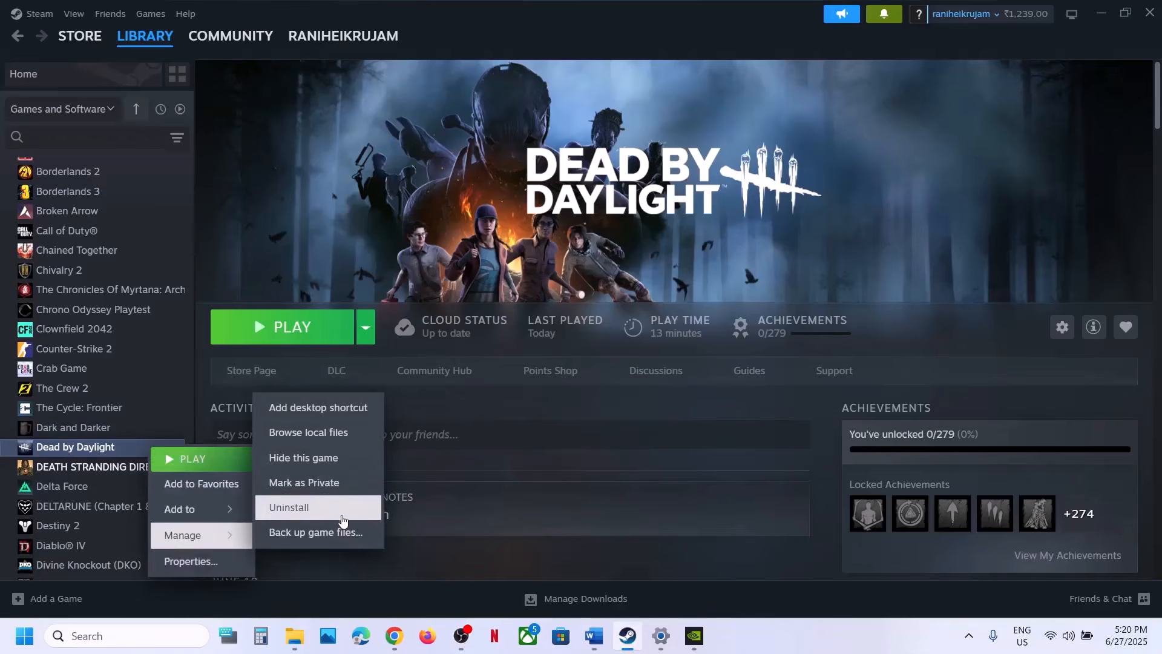
click(616, 228)
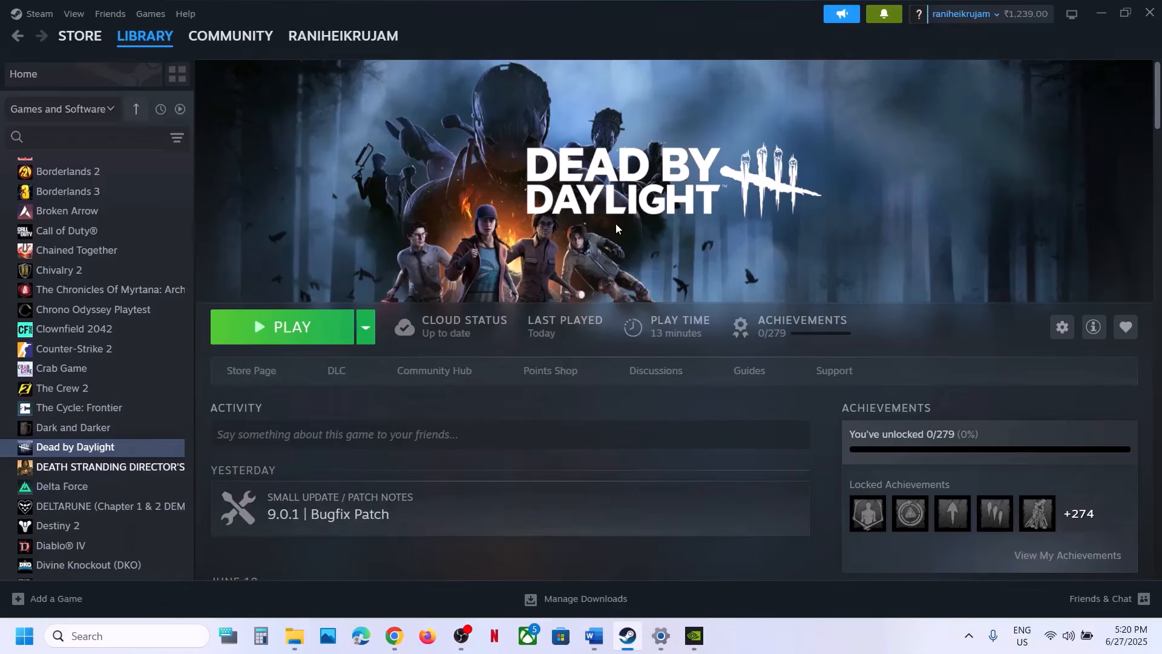
Highlight the Step 17 passages on reinstalling to C Drive or another SSD in Word, and return to Steam.
click(593, 637)
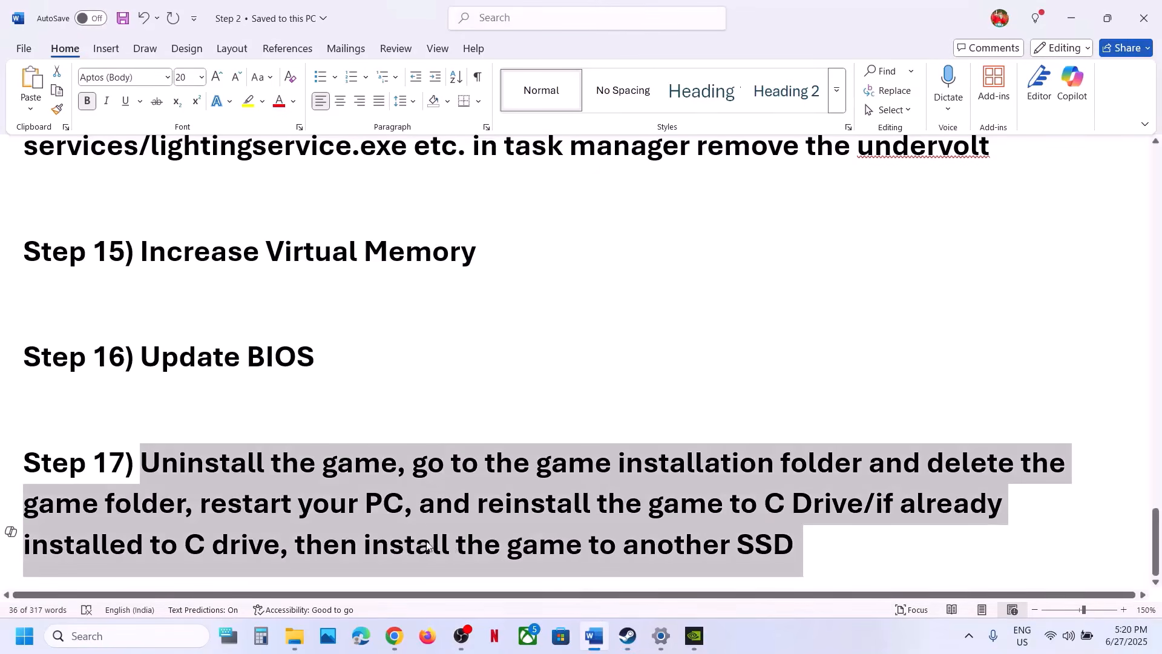
click(451, 505)
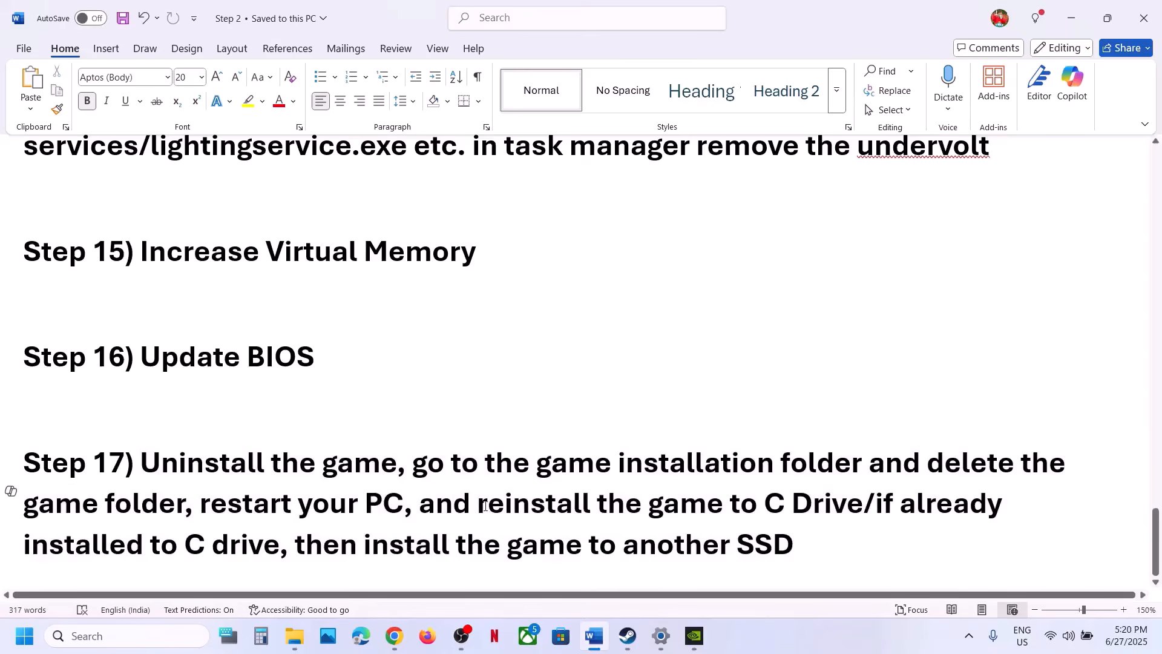
drag(494, 506, 863, 506)
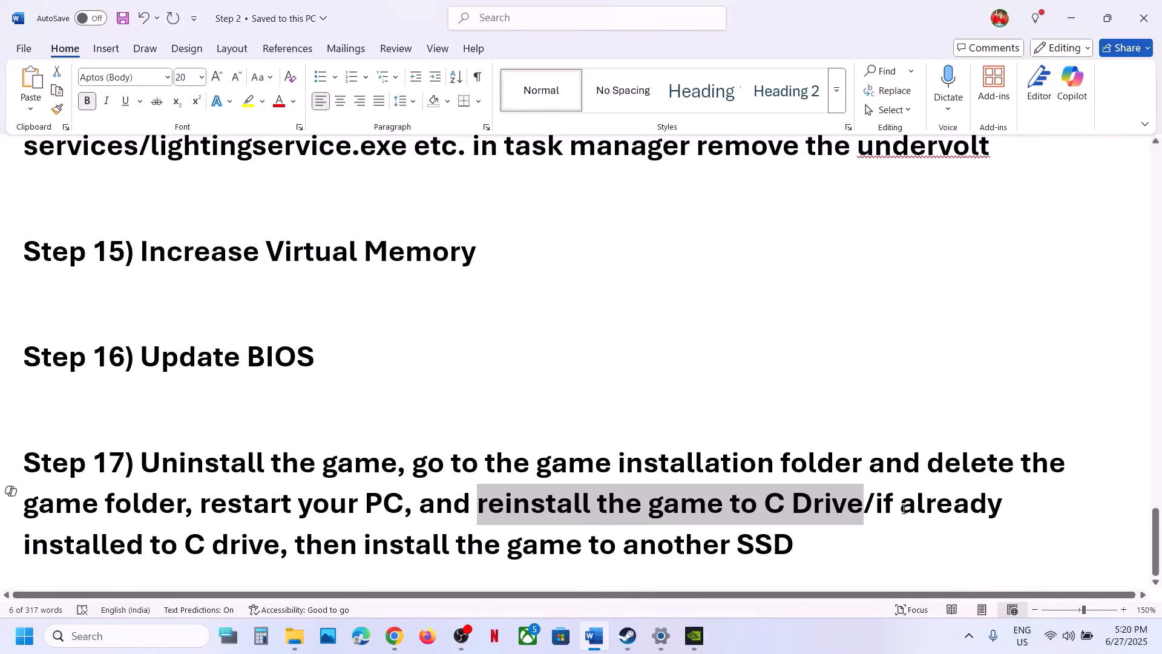
click(1030, 551)
drag(875, 503, 794, 545)
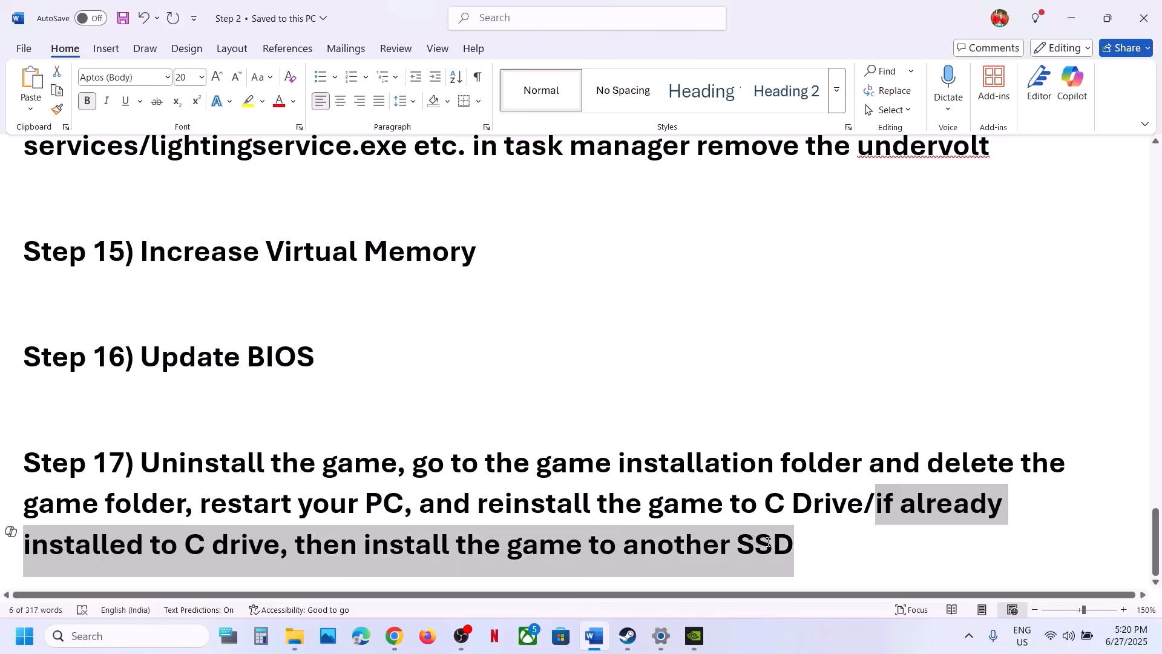
click(627, 635)
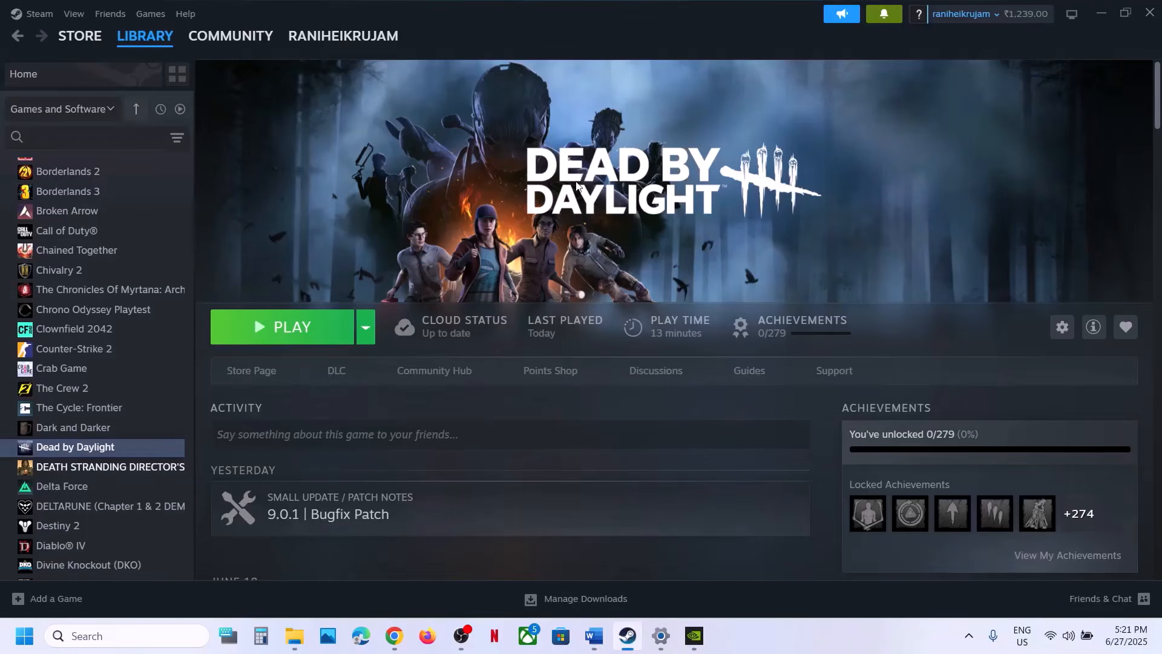